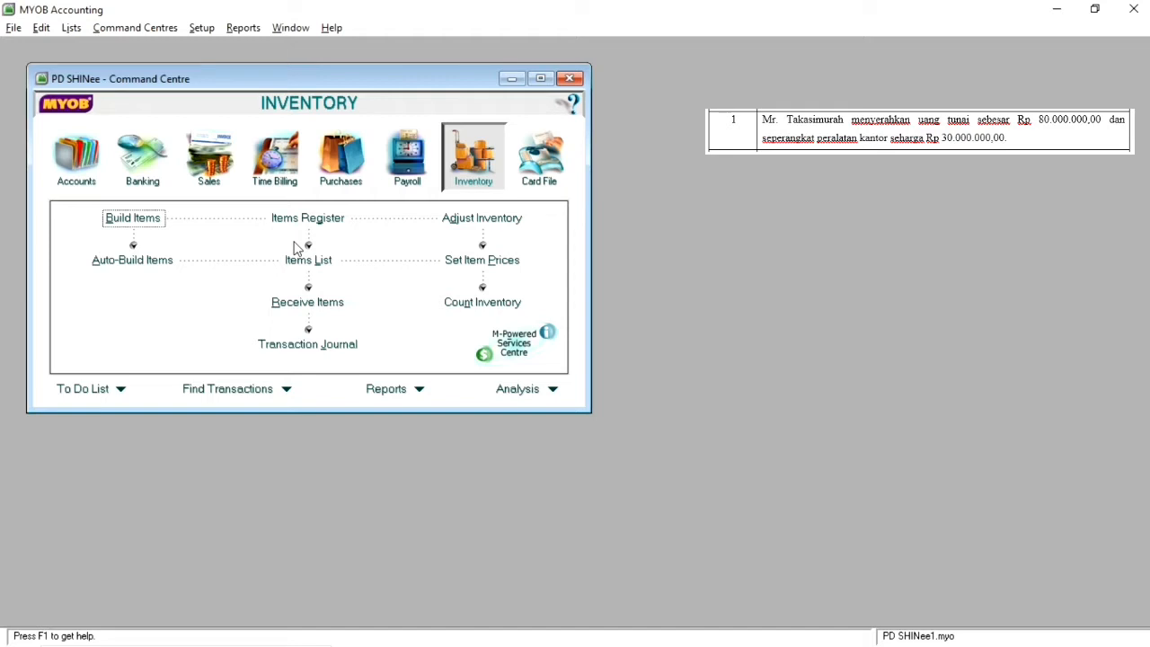
Step: Start a new general journal entry in Accounts and date it 1 04 2011
click(77, 169)
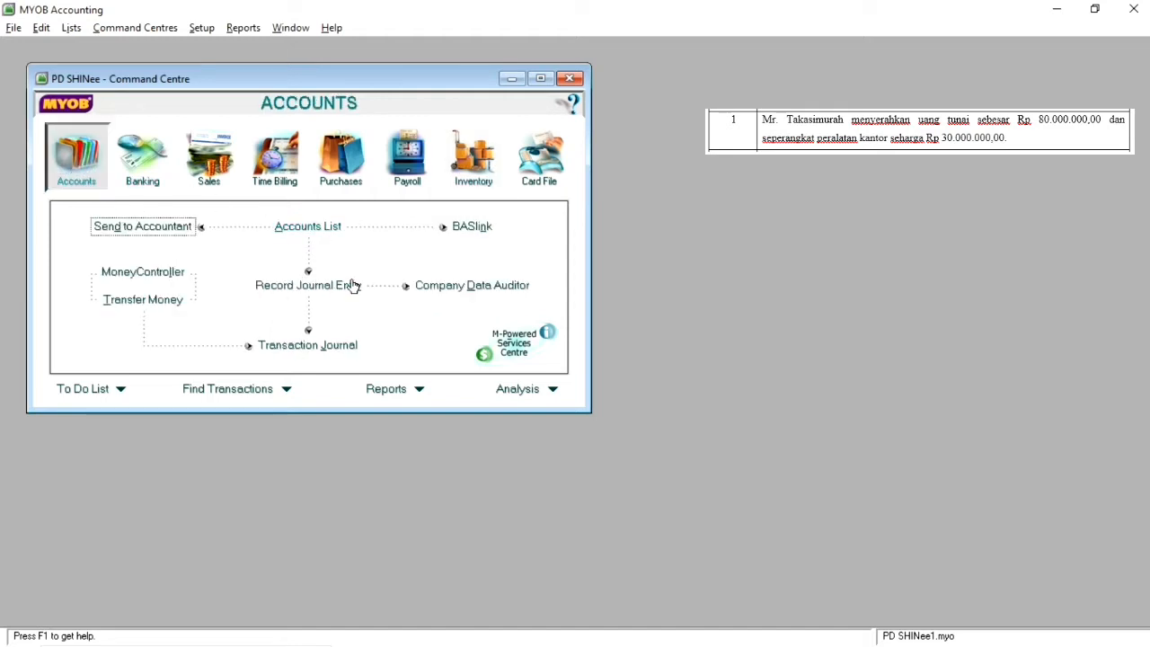
click(314, 289)
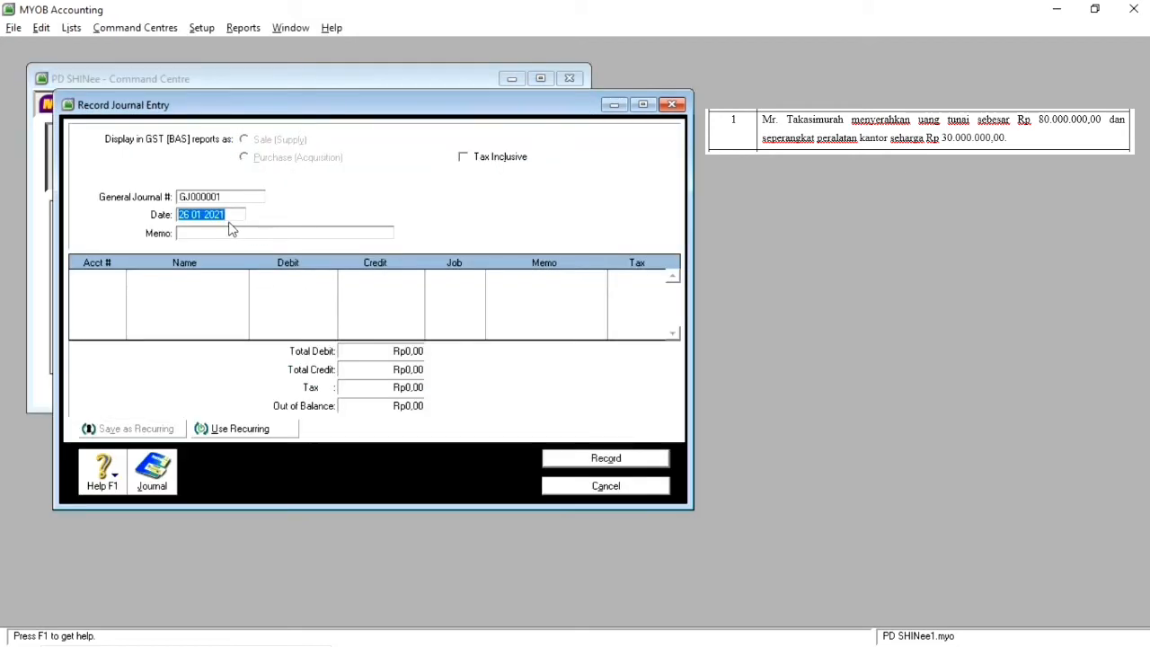
click(181, 214)
key(Delete)
key(Delete)
text(1)
key(Delete)
key(Delete)
text(04)
key(Delete)
text(1)
Step: Enter the journal memo as "Modal" followed by the owner's name
key(Tab)
text(Modal T)
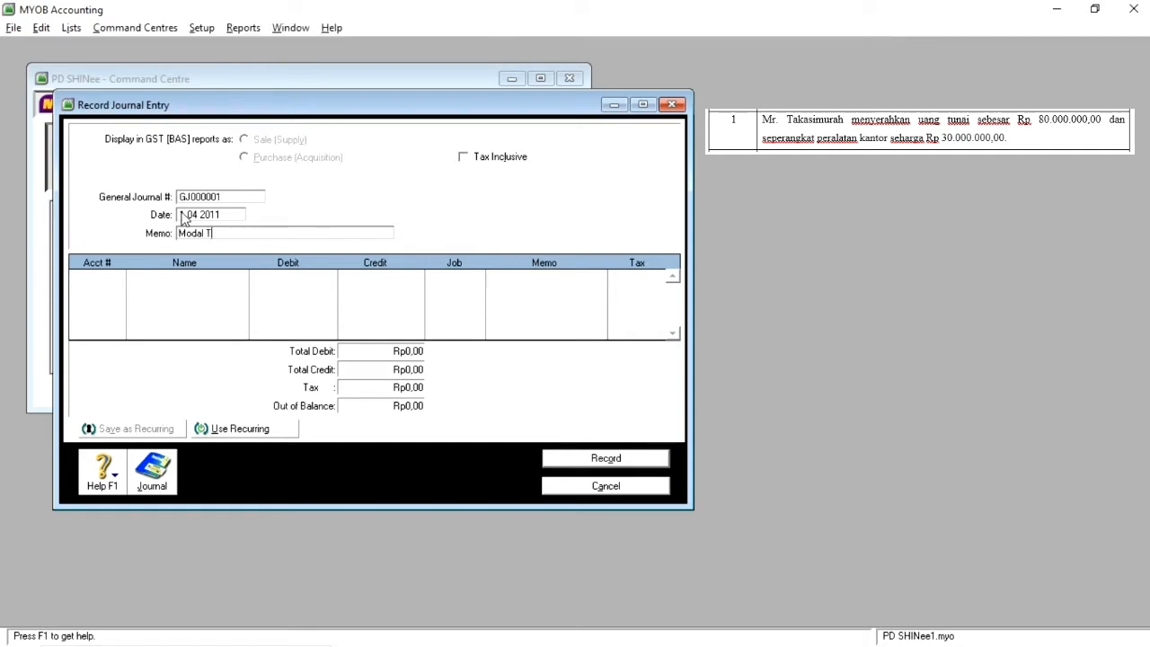
text(akasimurah)
key(Tab)
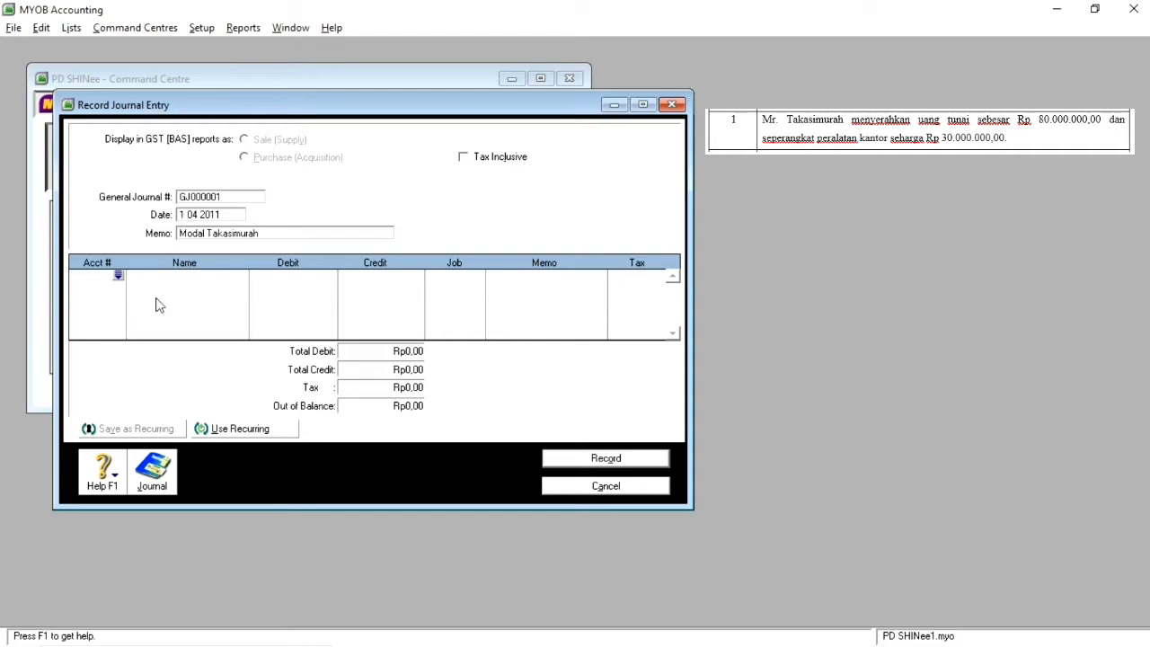
Step: Add a journal line debiting the Kas account (1-1110) with Rp80.000.000
click(117, 278)
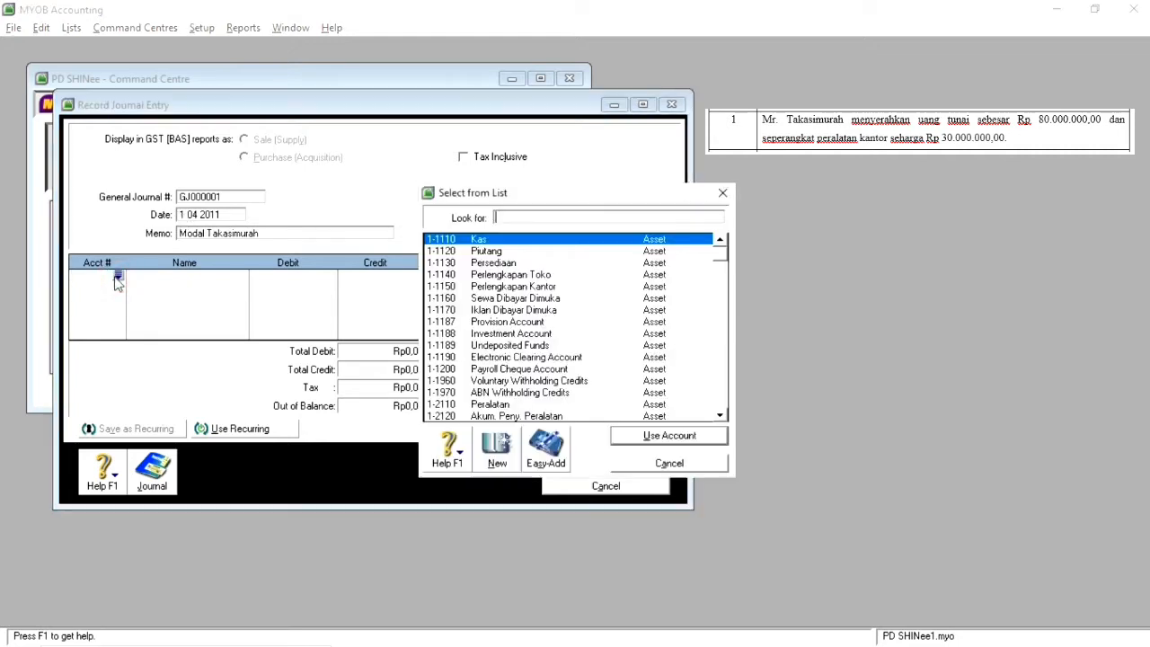
double_click(499, 239)
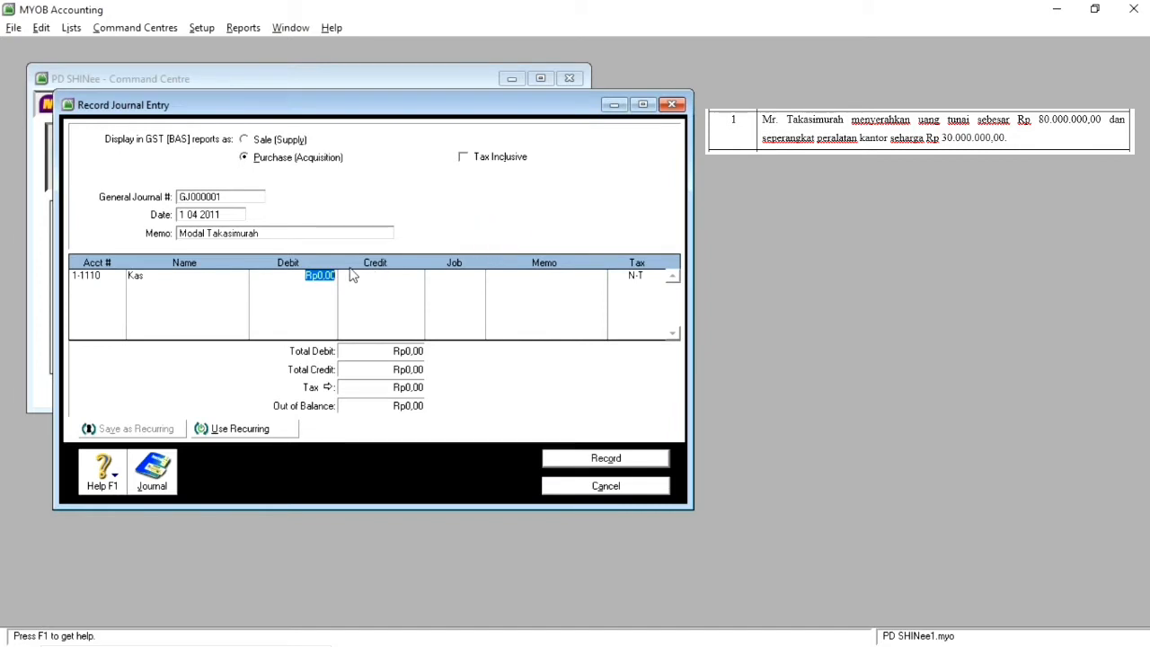
text(80.000.)
text(000000)
key(Tab)
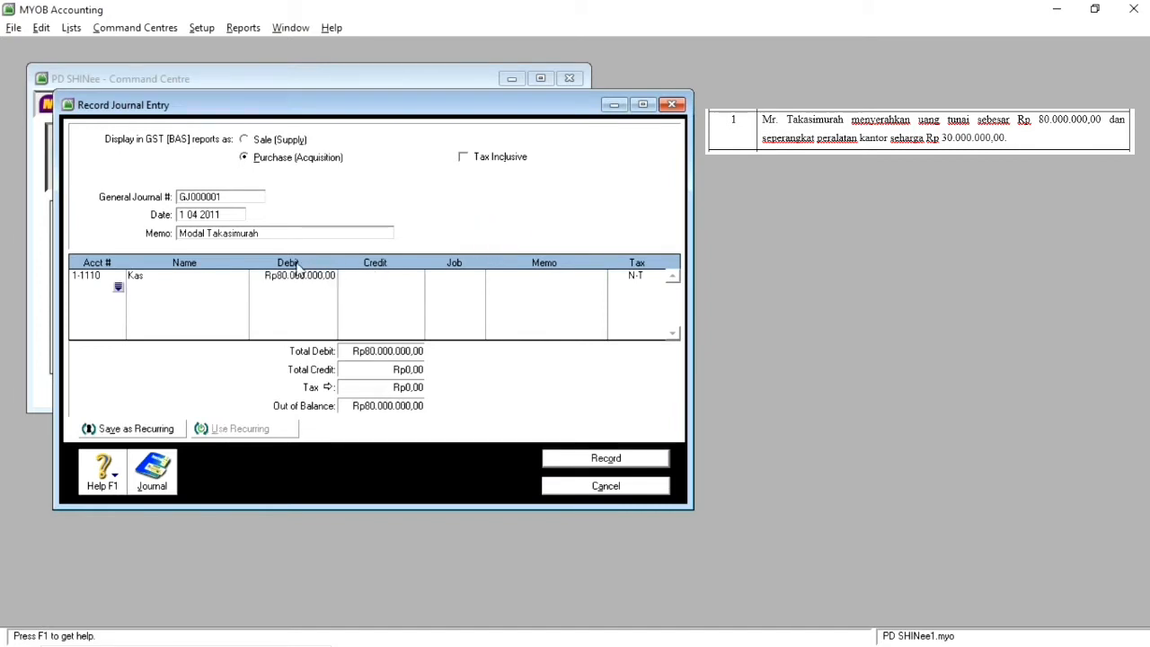
Step: Add a second journal line debiting the Peralatan account (1-2110) with Rp30.000.000
click(117, 287)
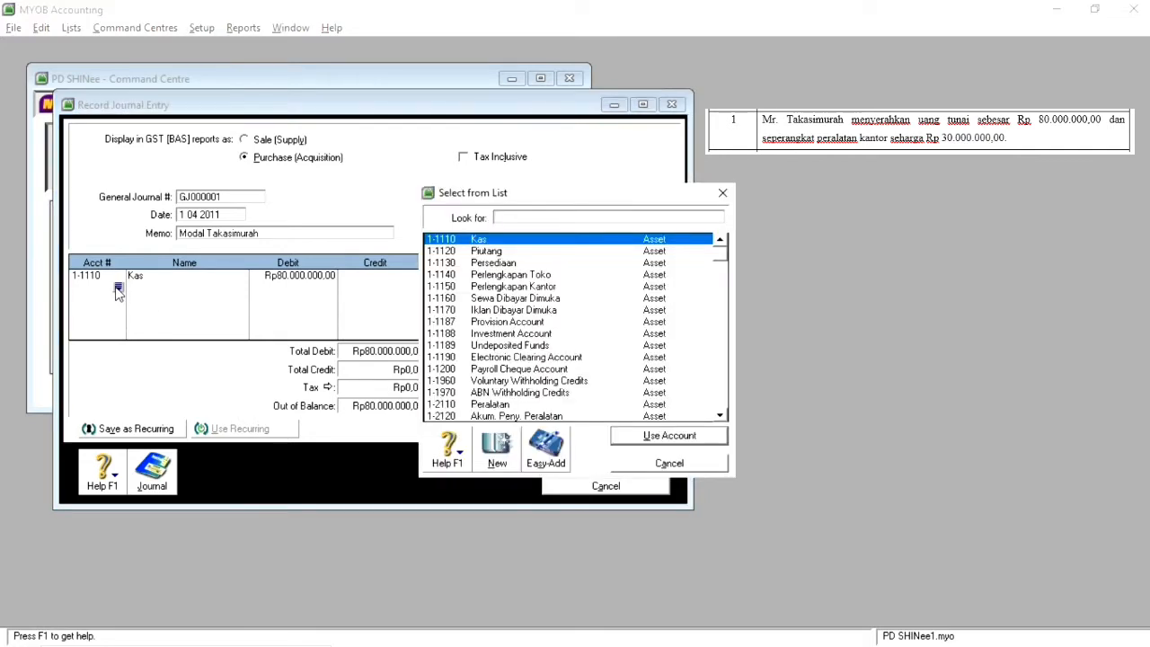
double_click(545, 277)
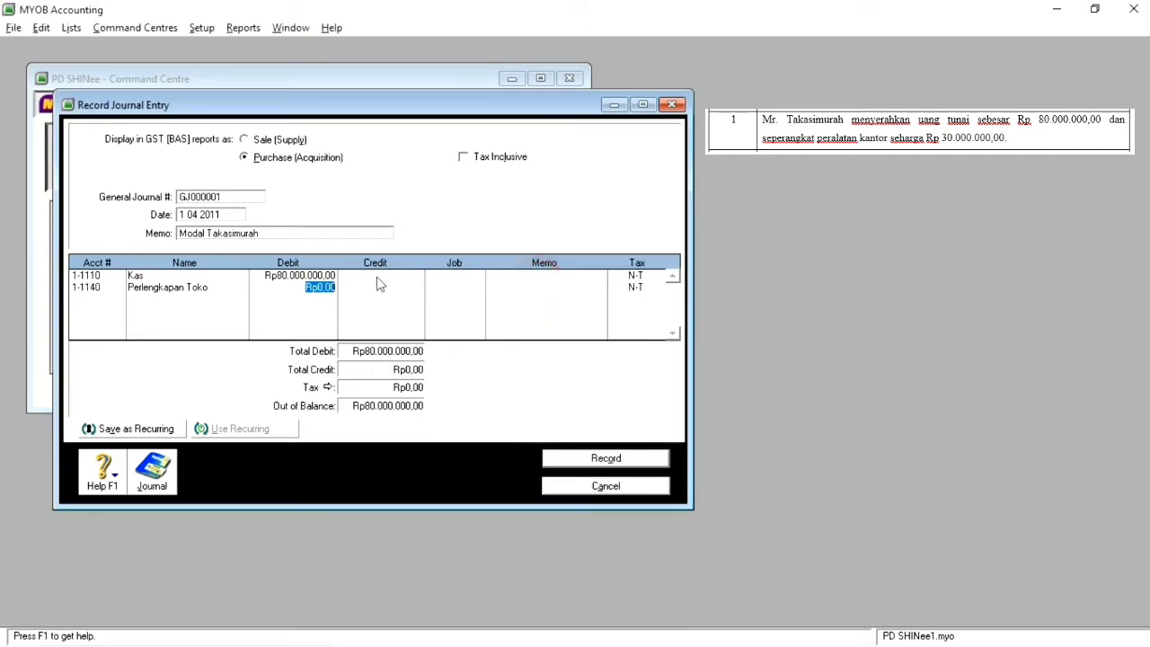
click(90, 287)
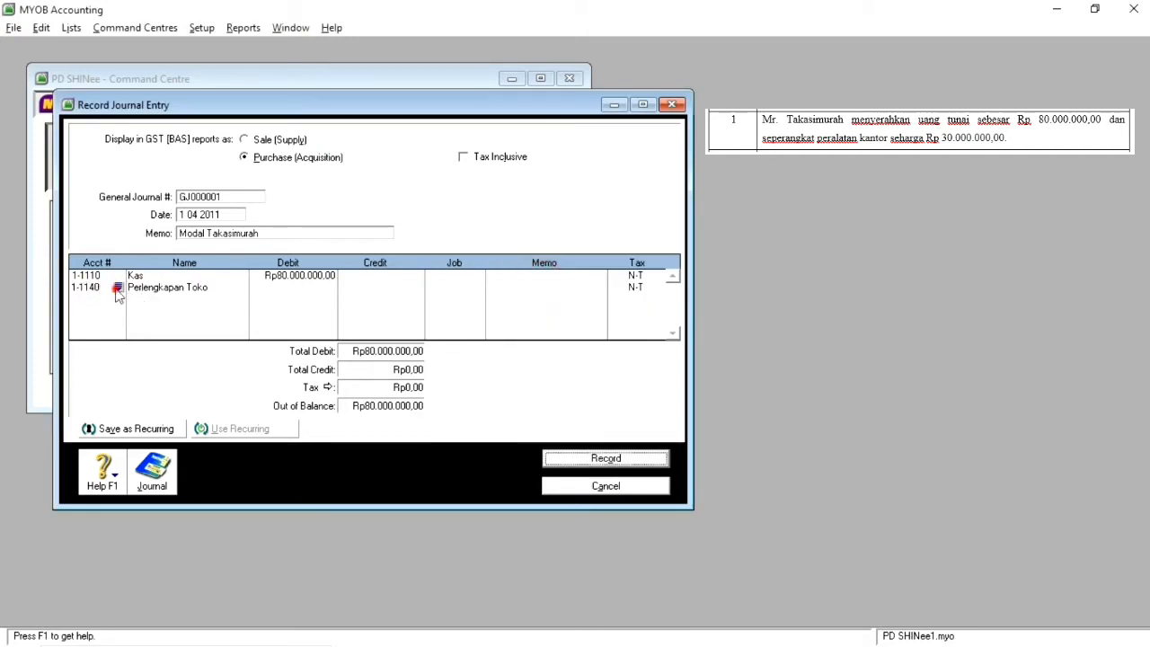
click(118, 288)
scroll(575, 310, down, 3)
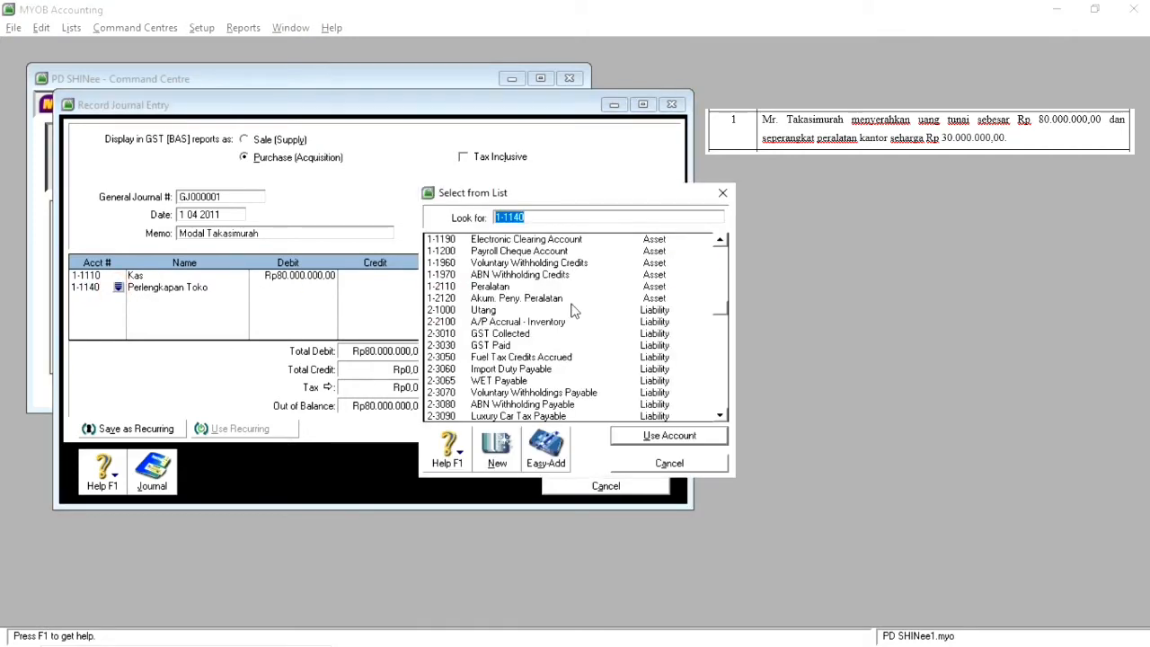
double_click(508, 287)
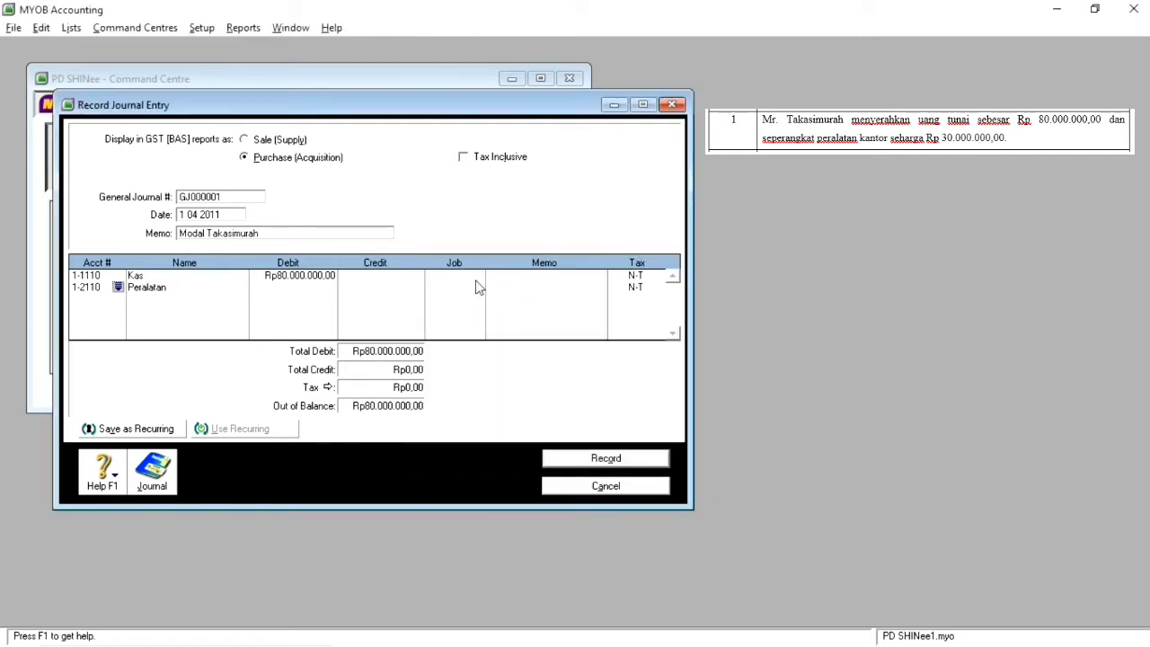
click(332, 288)
text(30000000)
key(Tab)
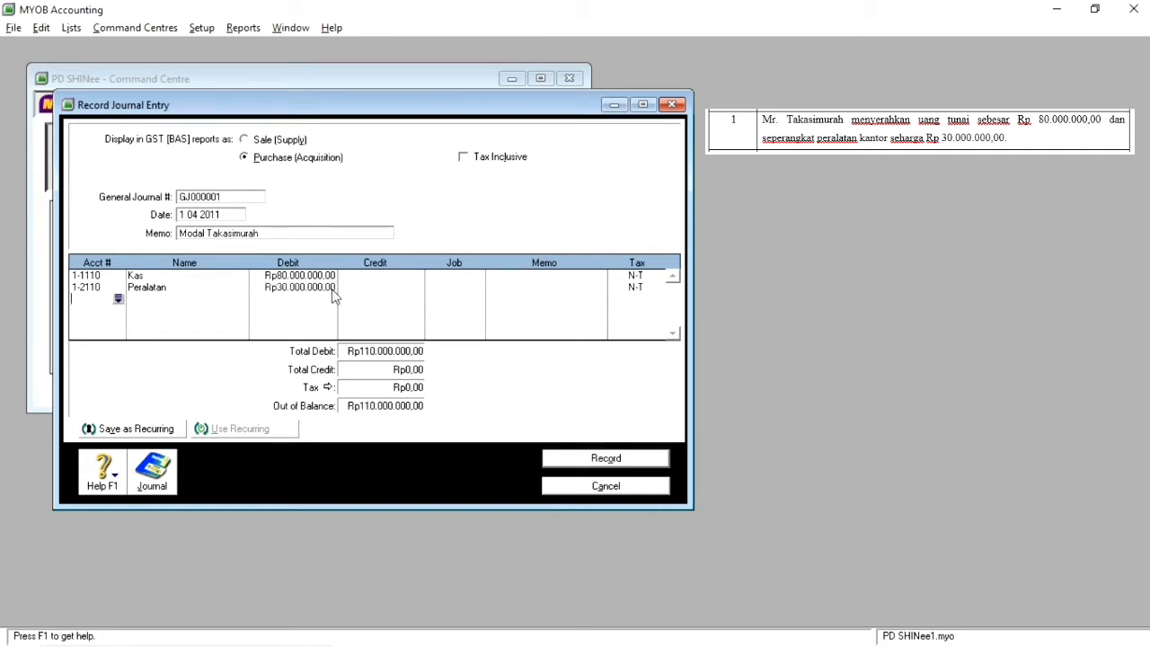
Step: Credit the Modal account (3-1000) with Rp110.000.000, then record the journal entry and close its window
click(118, 298)
scroll(595, 376, down, 10)
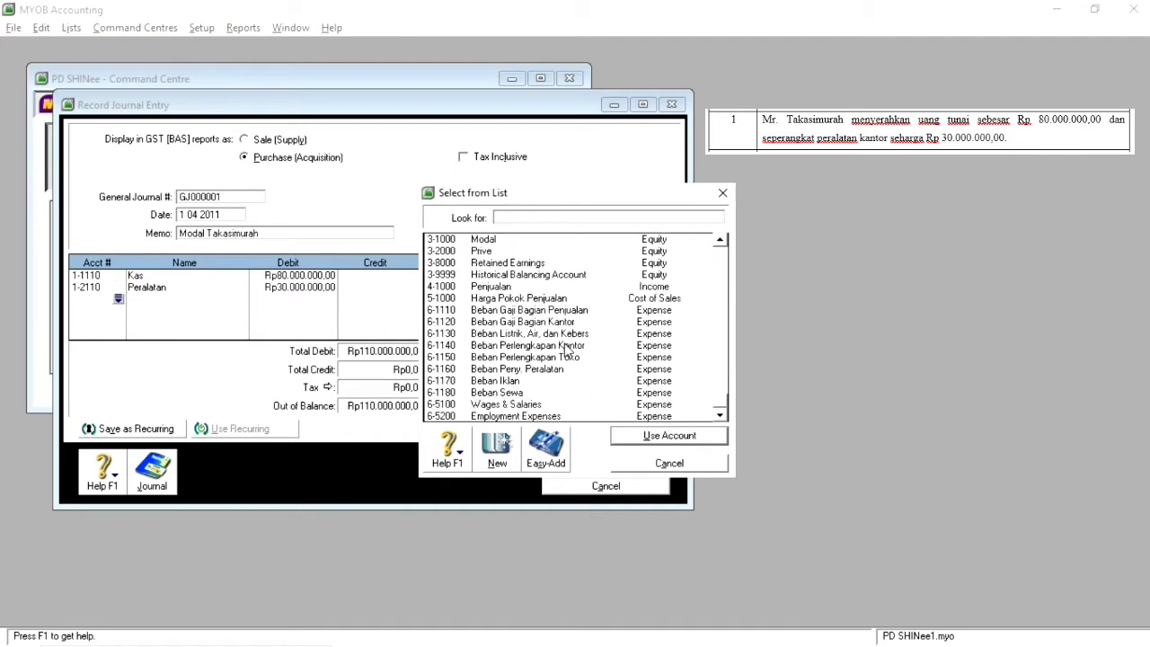
double_click(503, 239)
click(380, 298)
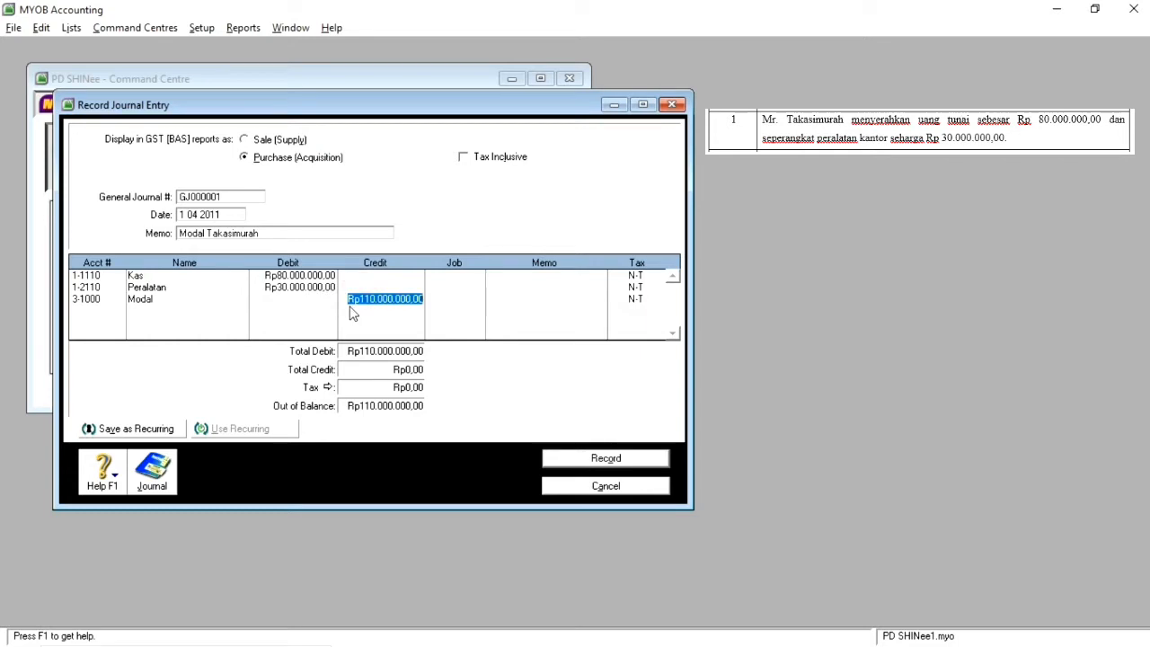
key(Return)
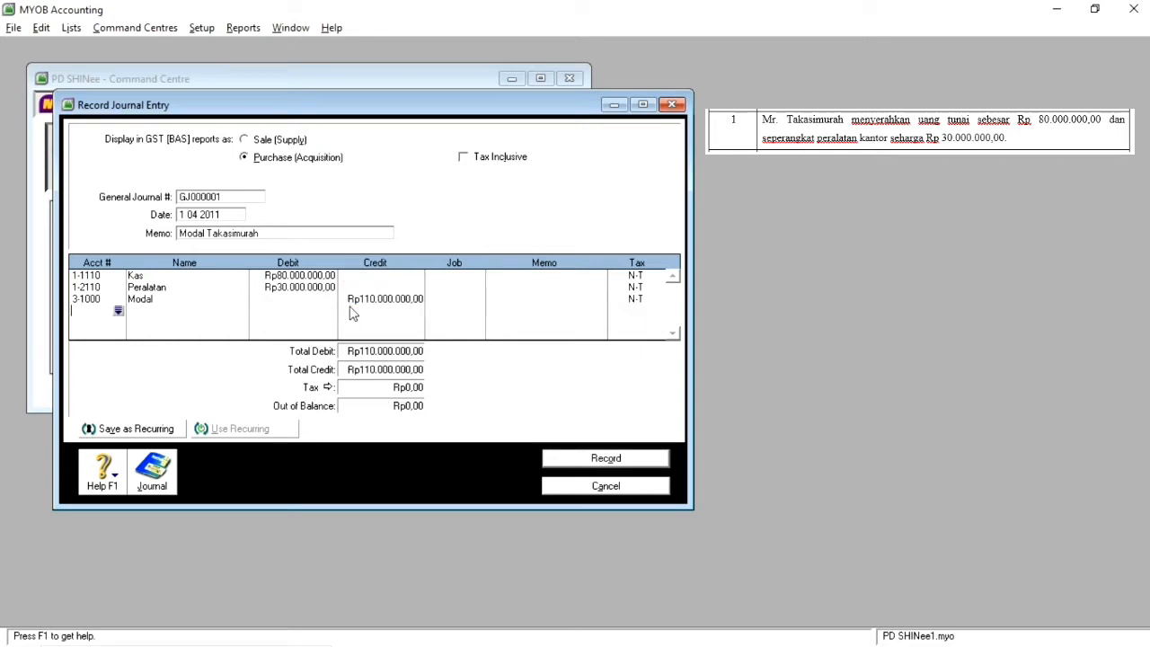
click(607, 459)
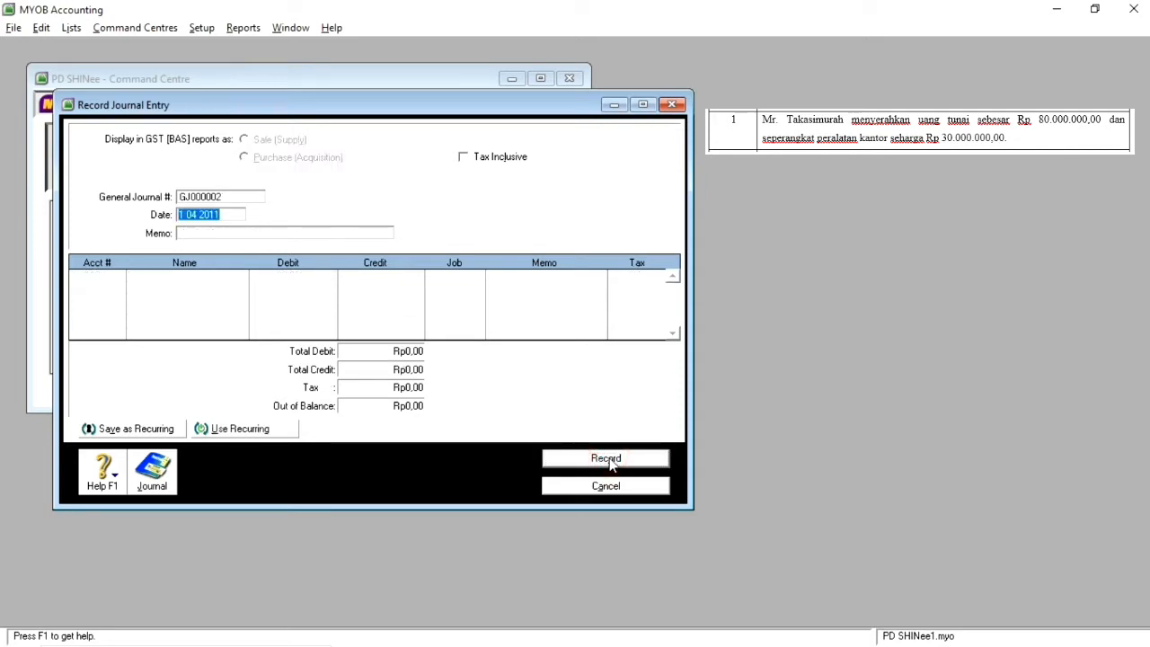
click(617, 488)
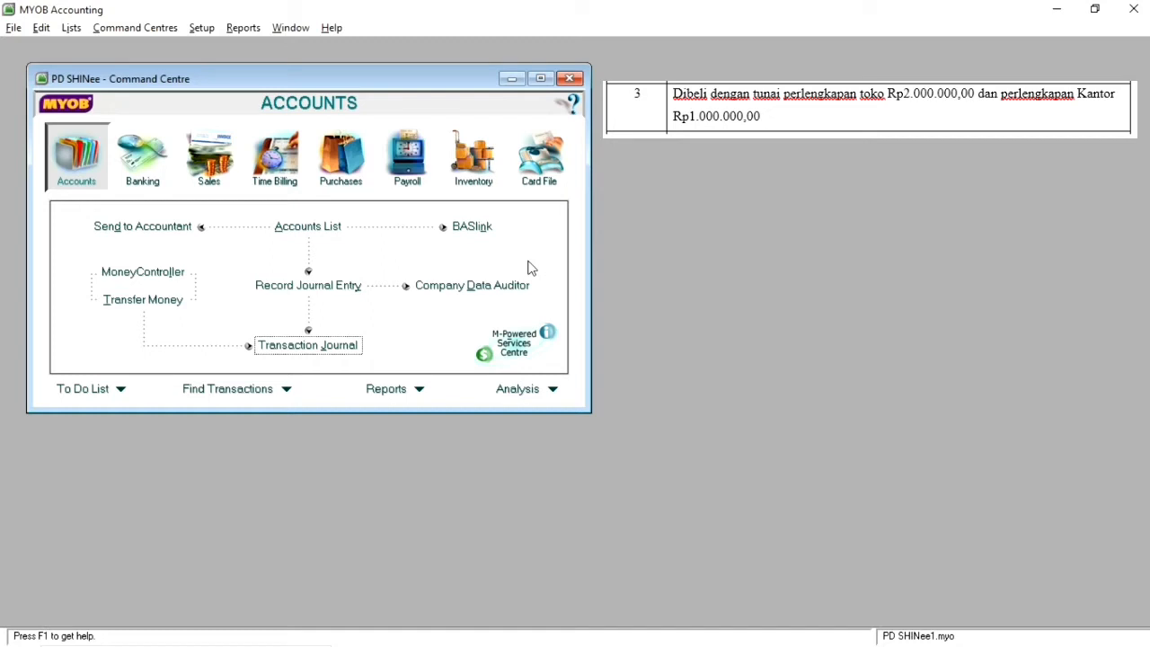
Step: Start a Spend Money transaction in Banking and date it 3 04 2011
click(127, 173)
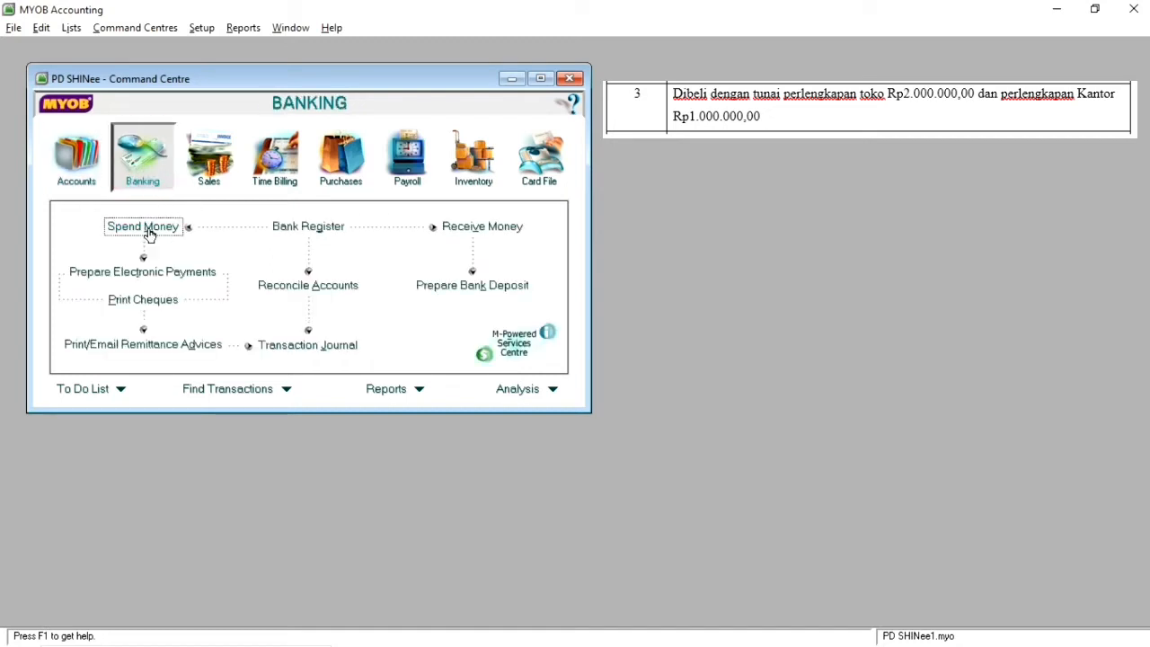
click(146, 229)
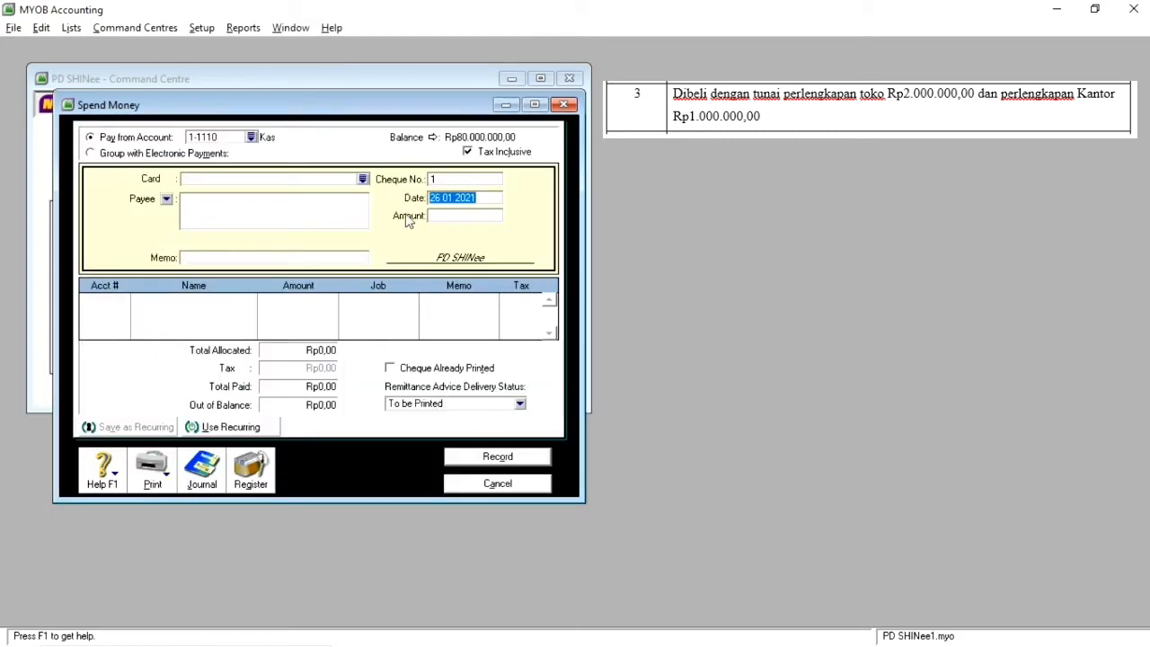
click(479, 199)
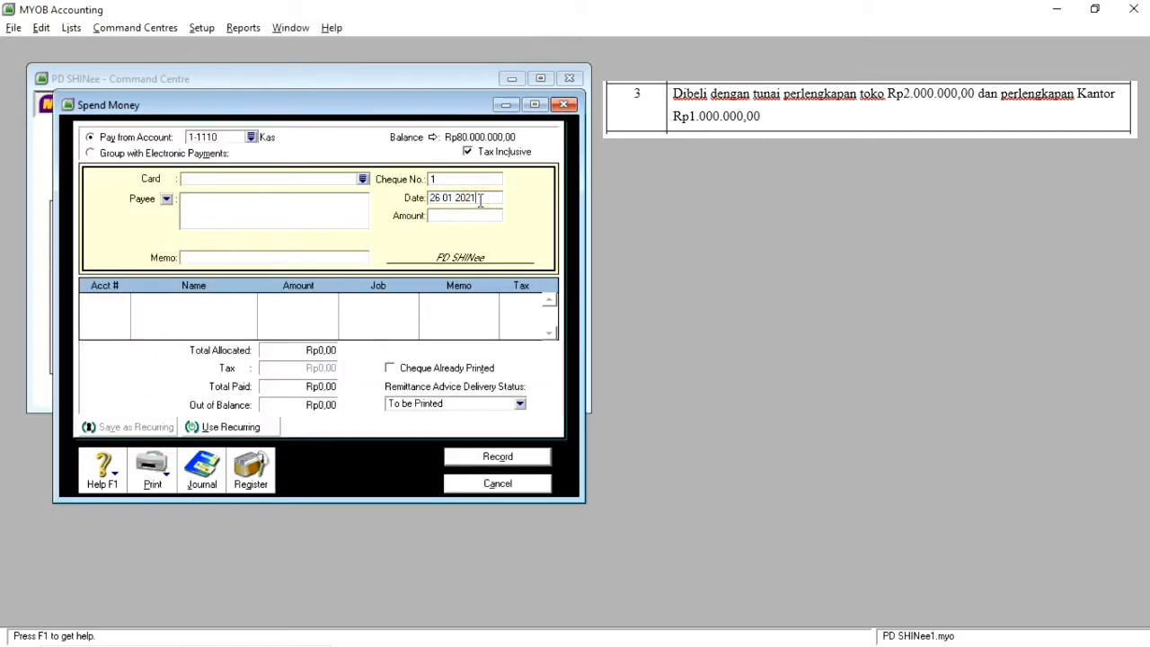
key(BackSpace)
key(BackSpace)
text(11)
key(Left)
key(Left)
key(Delete)
text(4)
key(Left)
key(Left)
key(BackSpace)
key(BackSpace)
key(BackSpace)
text(3)
key(Tab)
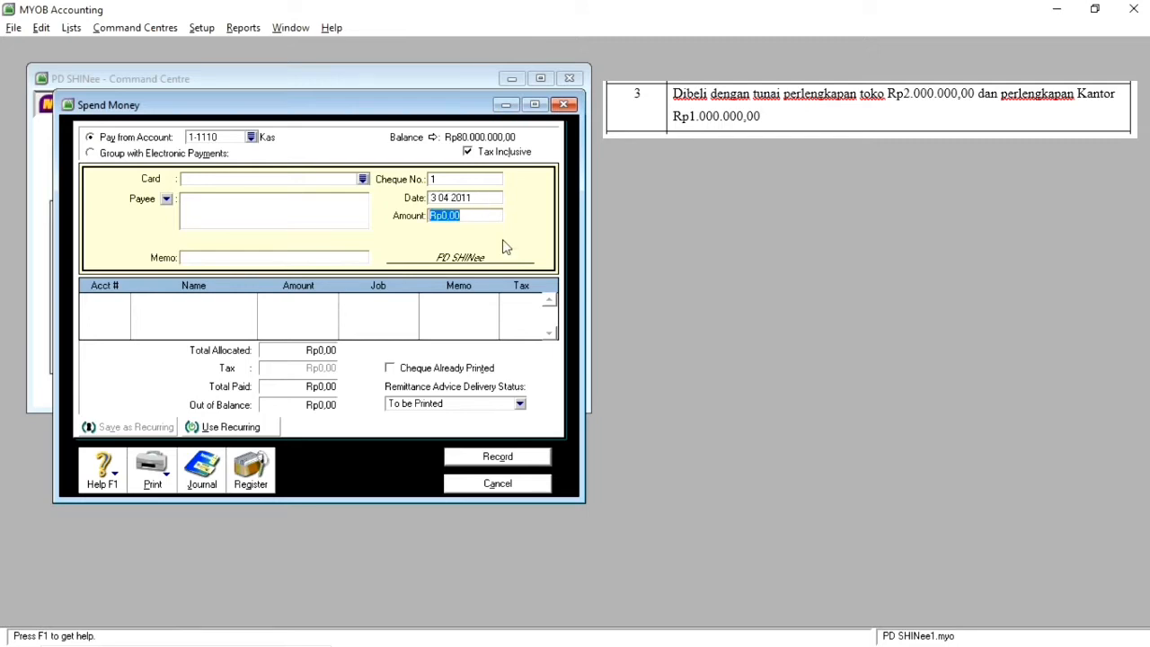
Step: Enter the payment memo "Membeli Perlengkapan toko dan kantor"
click(255, 259)
text(Membeli Perk)
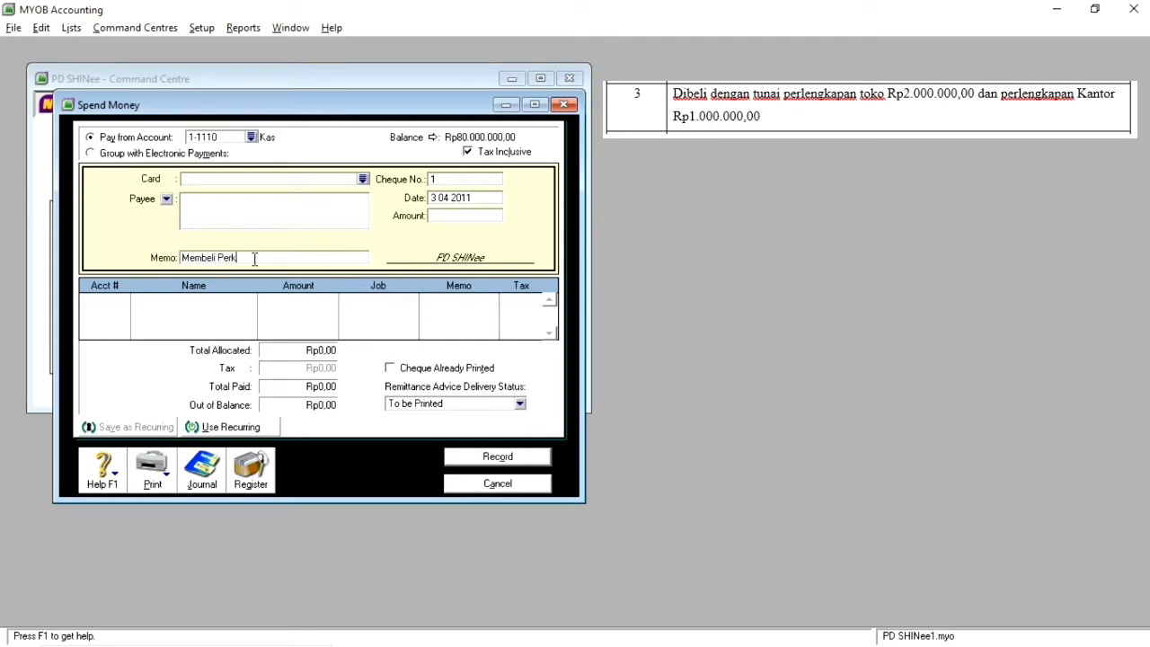
key(BackSpace)
text(lengkapan toko dan kantor)
Step: Allocate Rp2.000.000 of the payment to the Perlengkapan Toko account (1-1140)
click(120, 301)
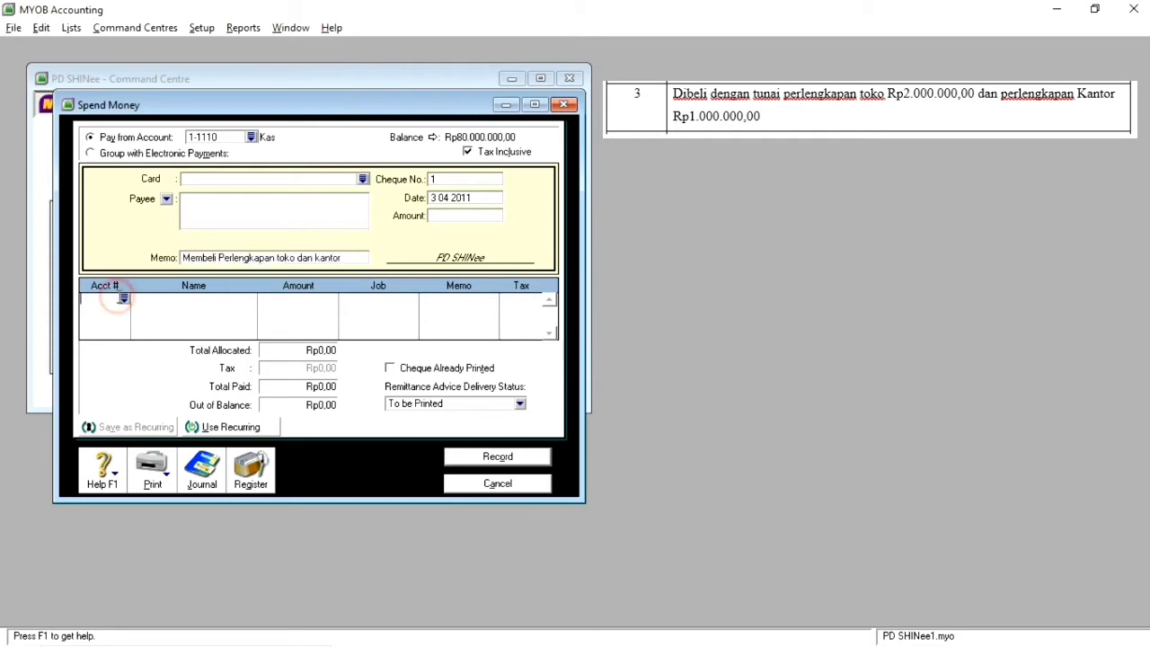
click(124, 299)
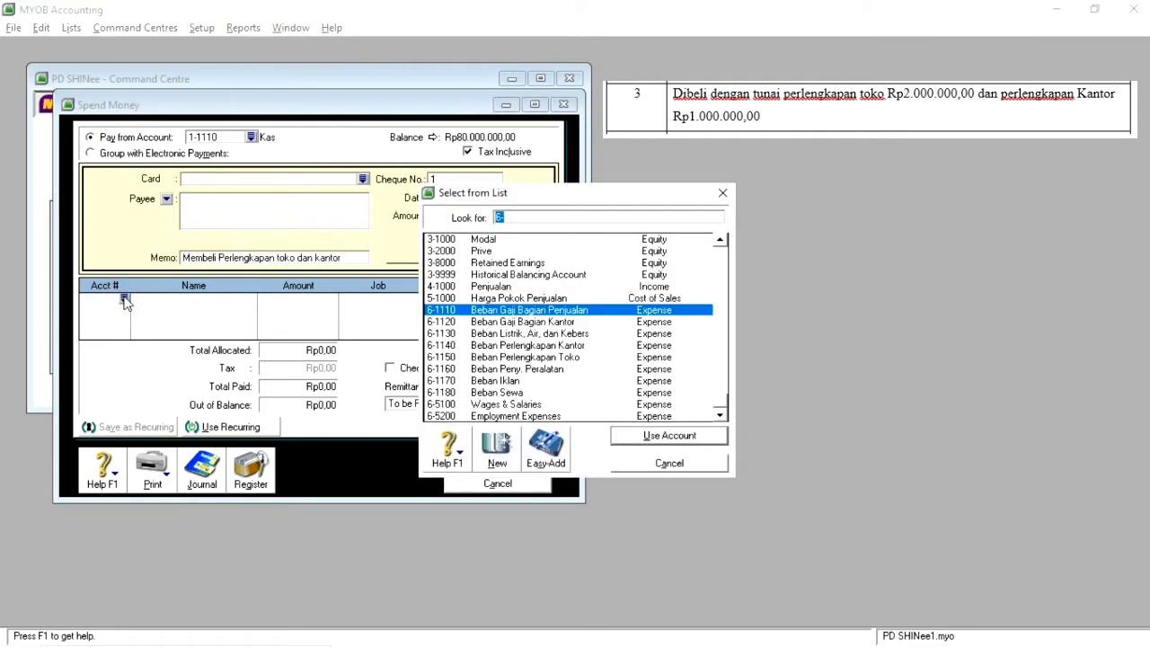
scroll(593, 312, up, 3)
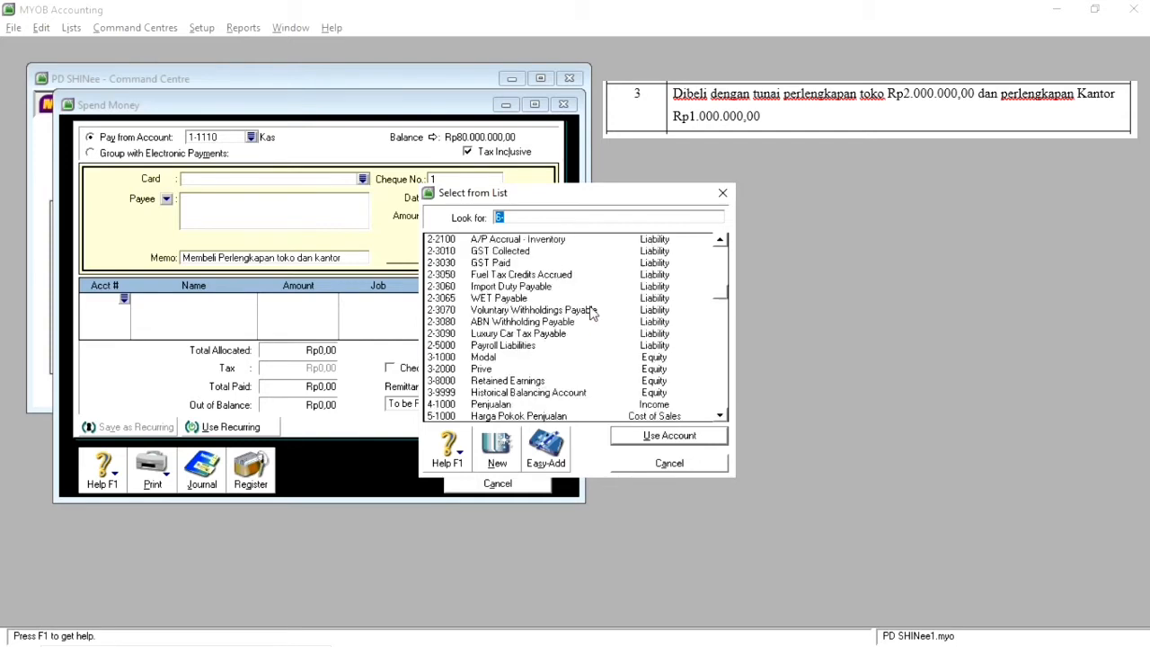
scroll(593, 311, up, 5)
click(544, 270)
double_click(542, 271)
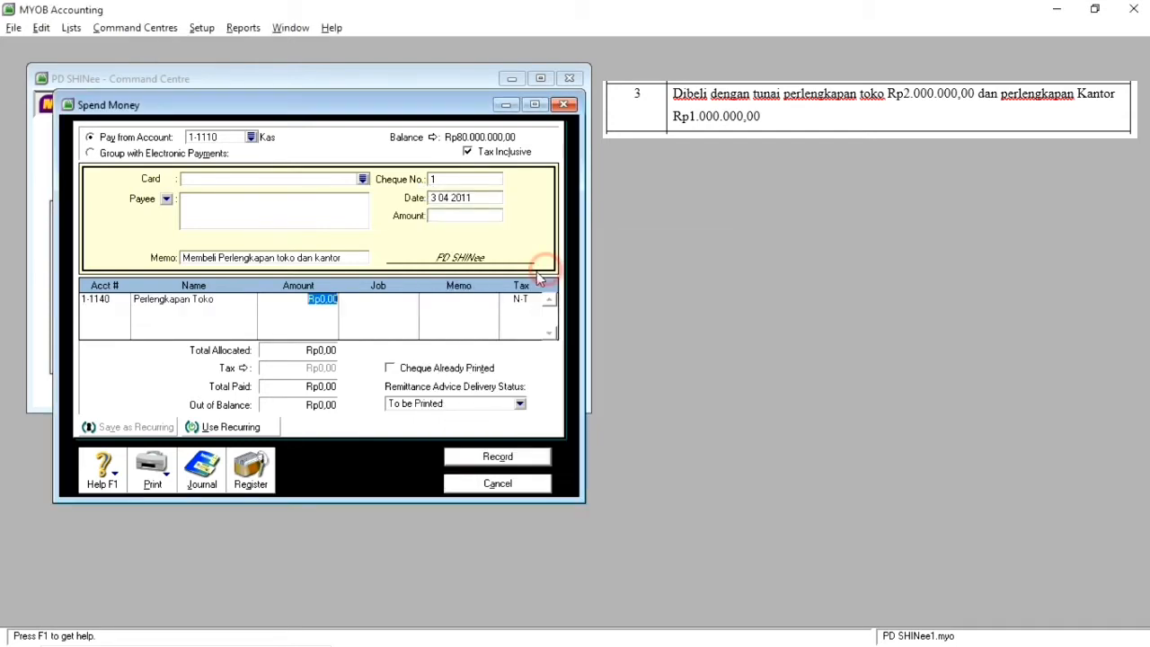
text(2000000)
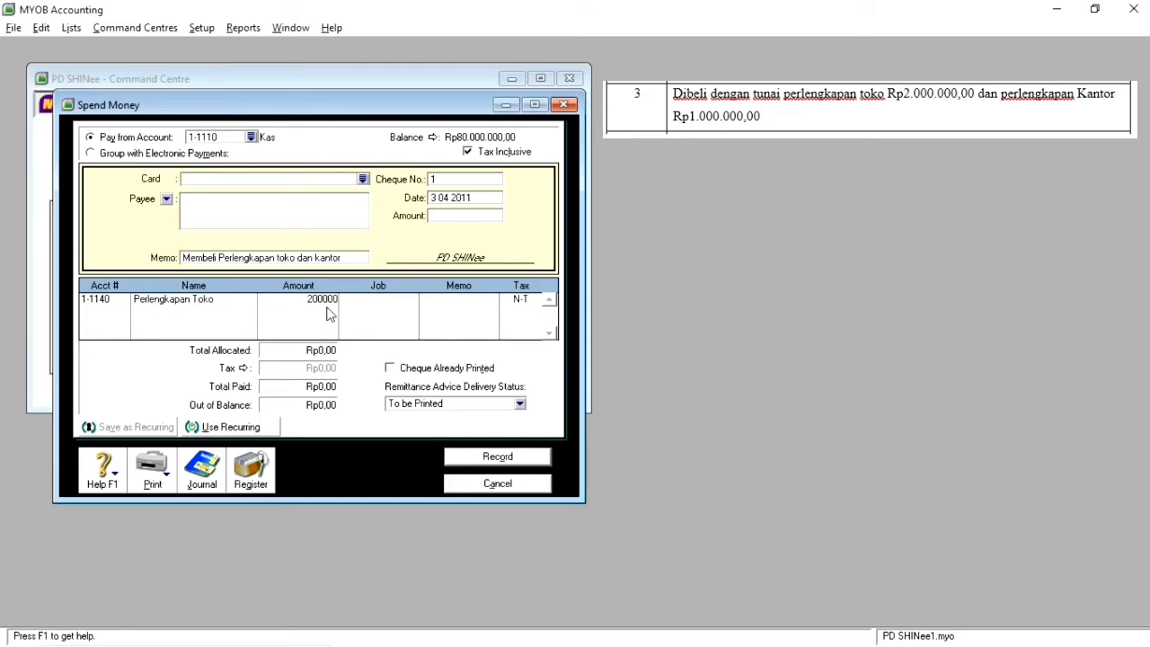
key(Tab)
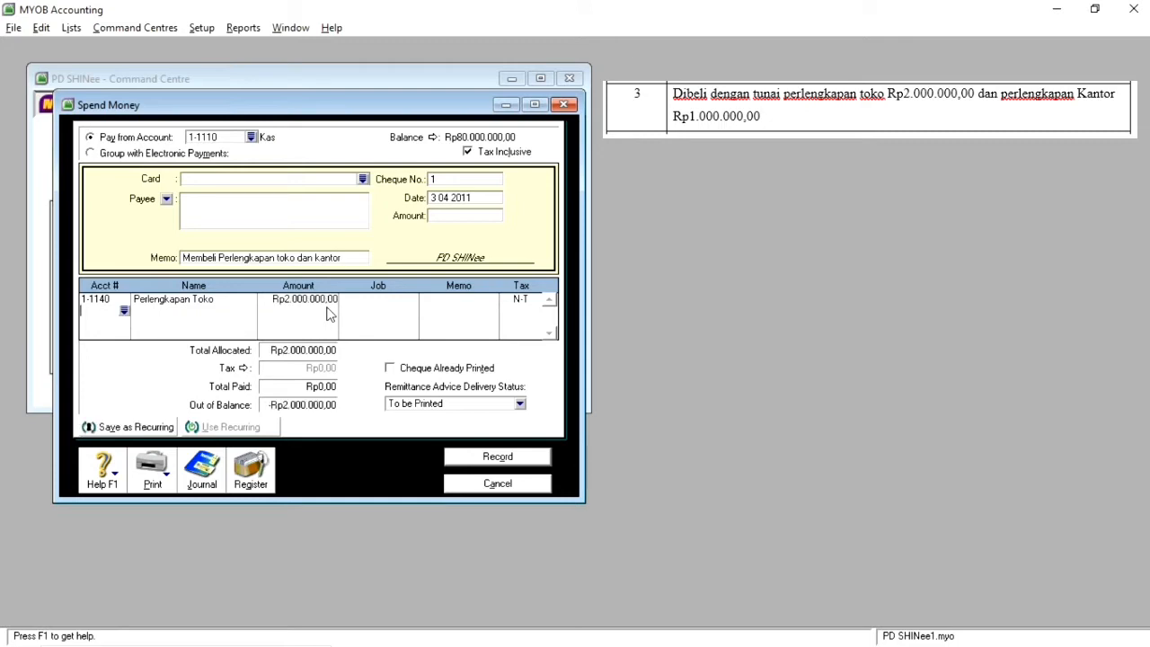
Step: Allocate Rp1.000.000 of the payment to the Perlengkapan Kantor account (1-1150)
click(120, 312)
scroll(562, 323, up, 5)
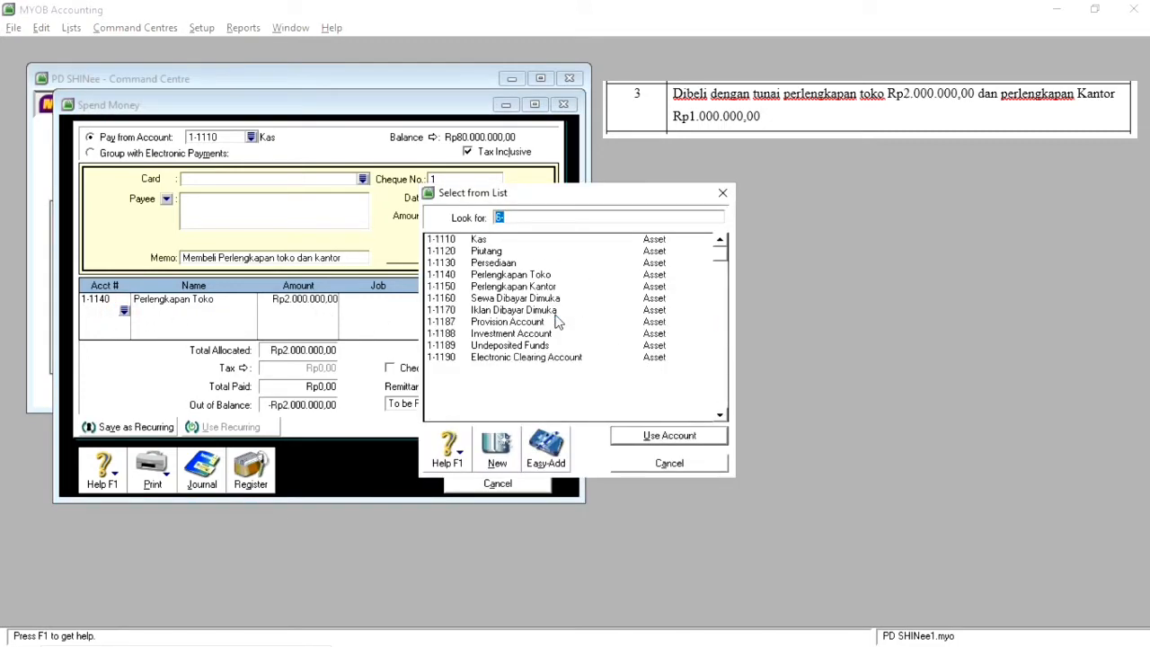
double_click(555, 287)
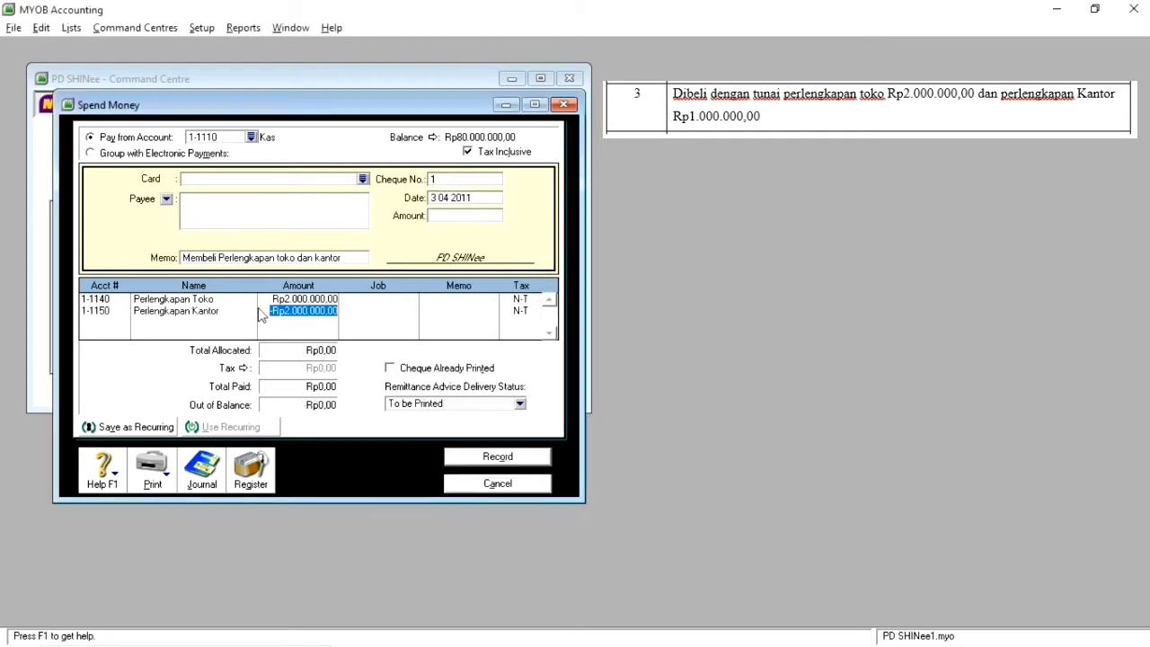
text(1.000.00)
text(000000)
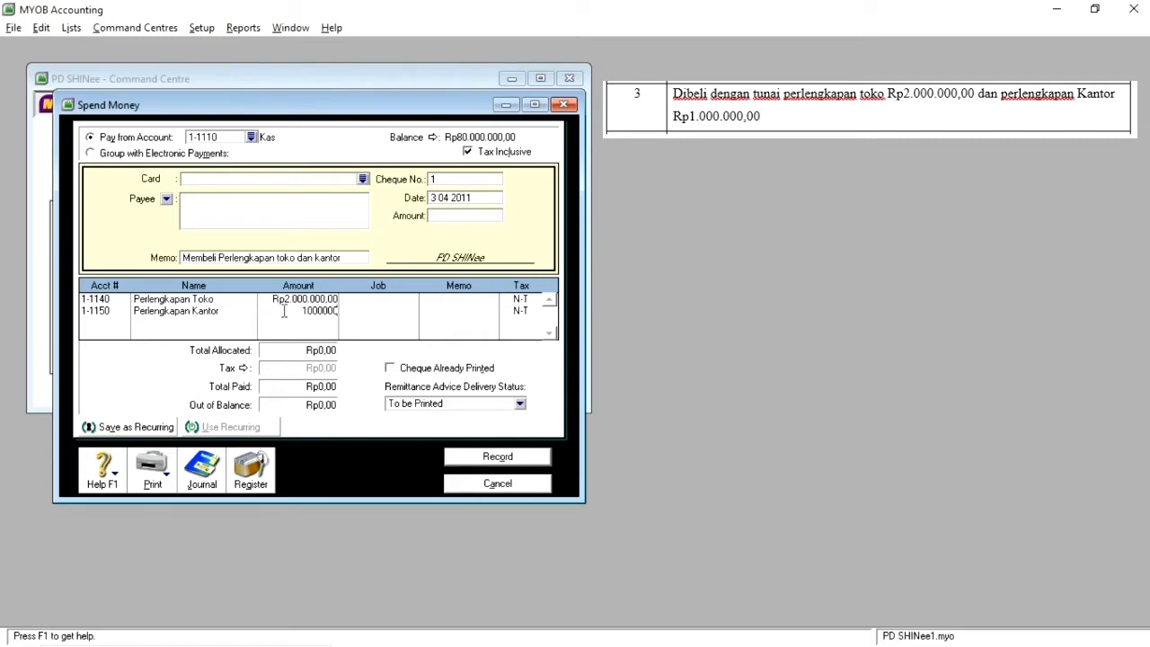
key(Tab)
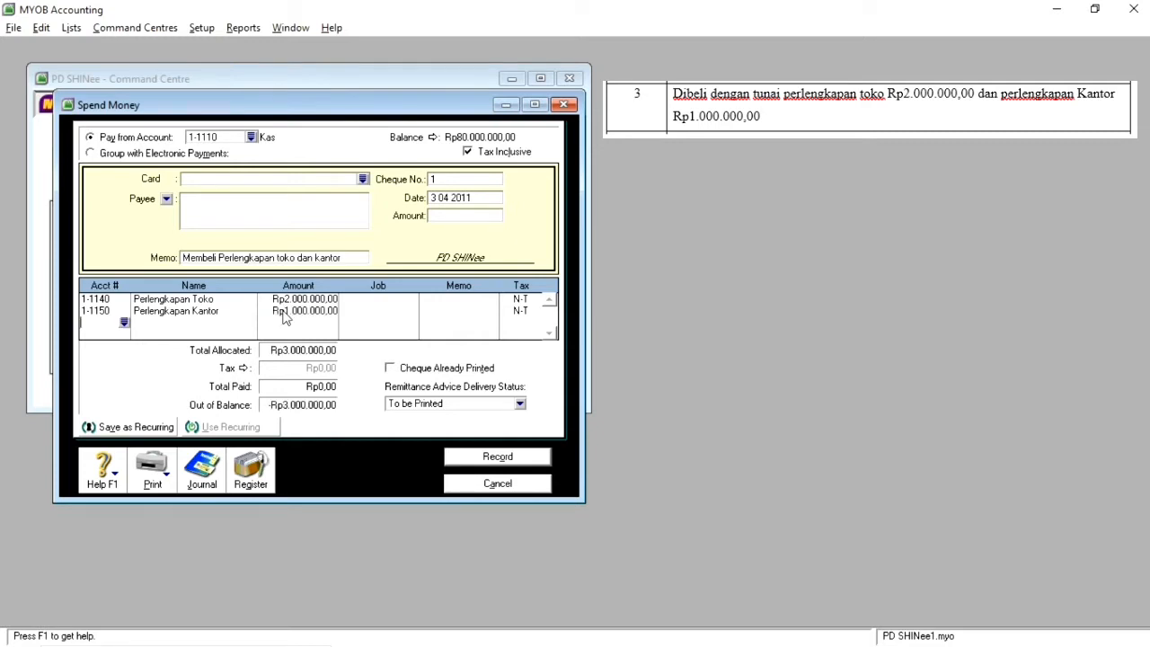
Step: Fill in the payment's total amount of Rp3.000.000 and turn off Tax Inclusive
click(440, 223)
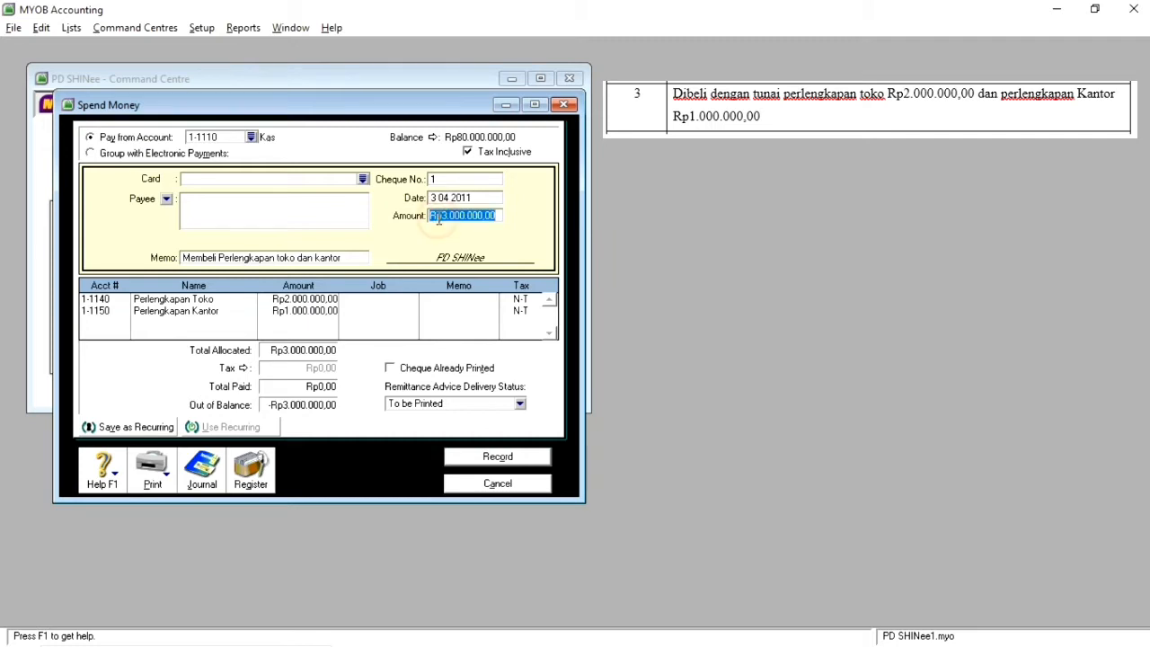
click(468, 152)
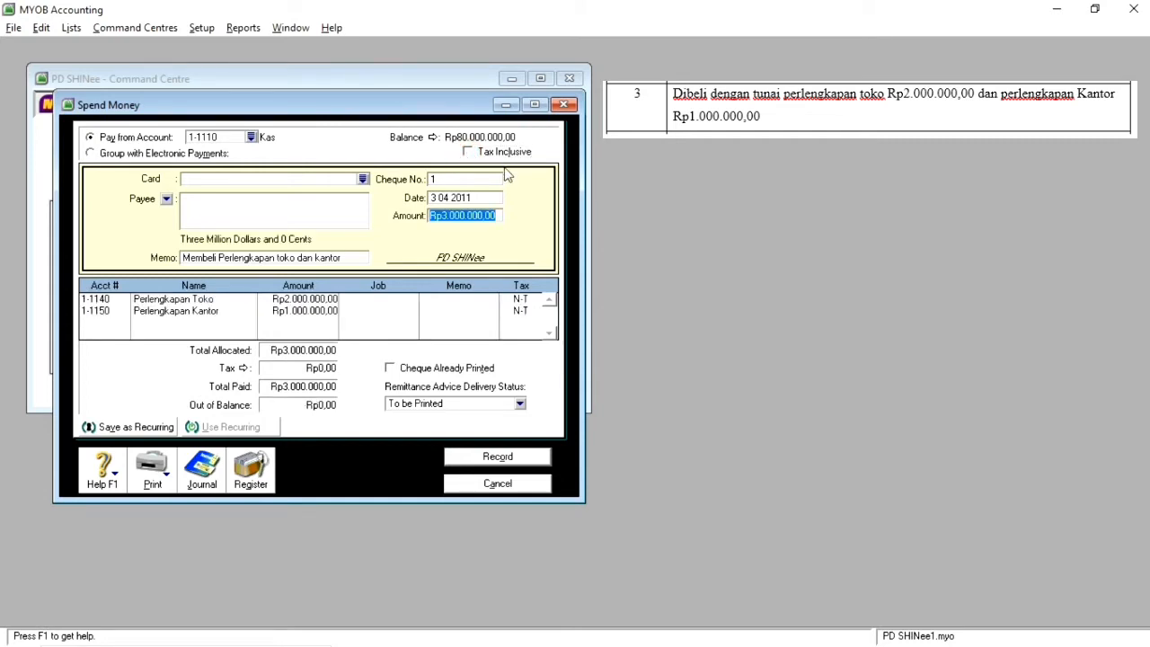
Step: Record the store and office supplies payment and close the Spend Money form
click(516, 462)
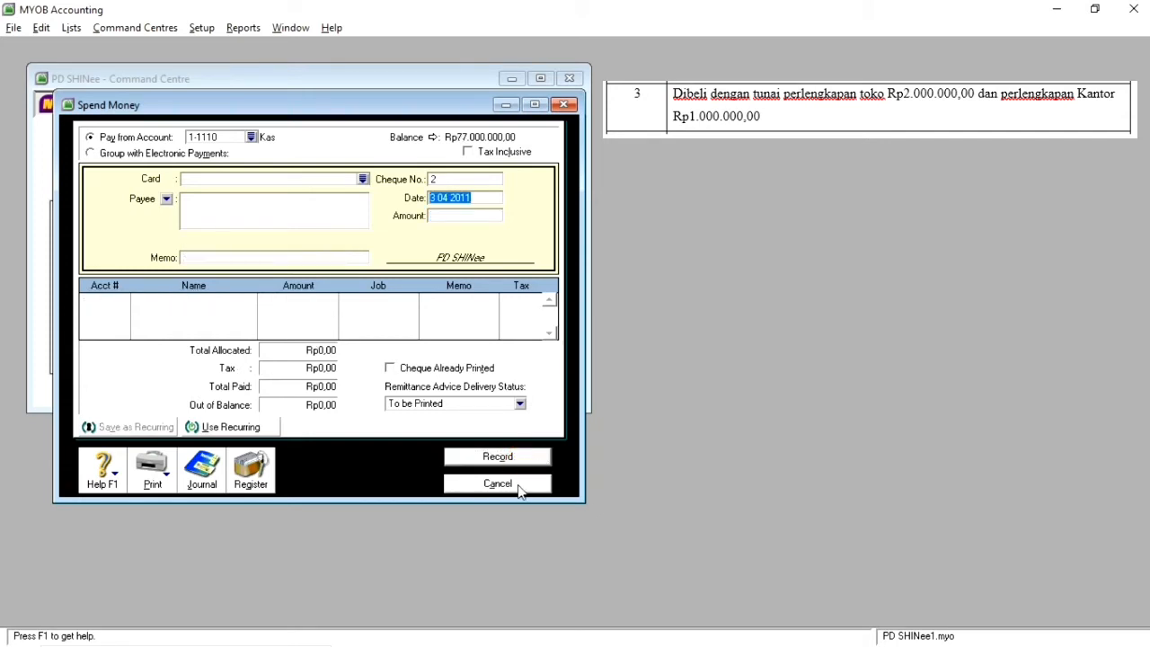
click(517, 486)
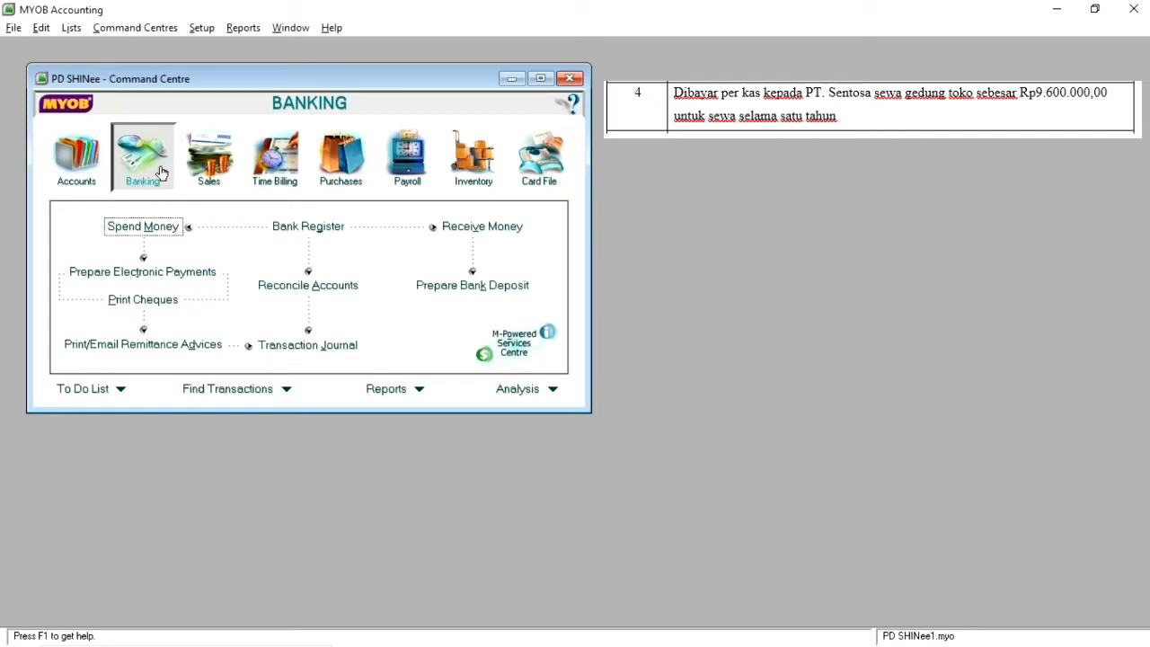
Step: Start a new Spend Money payment and set its date to 4 04 2011
click(141, 228)
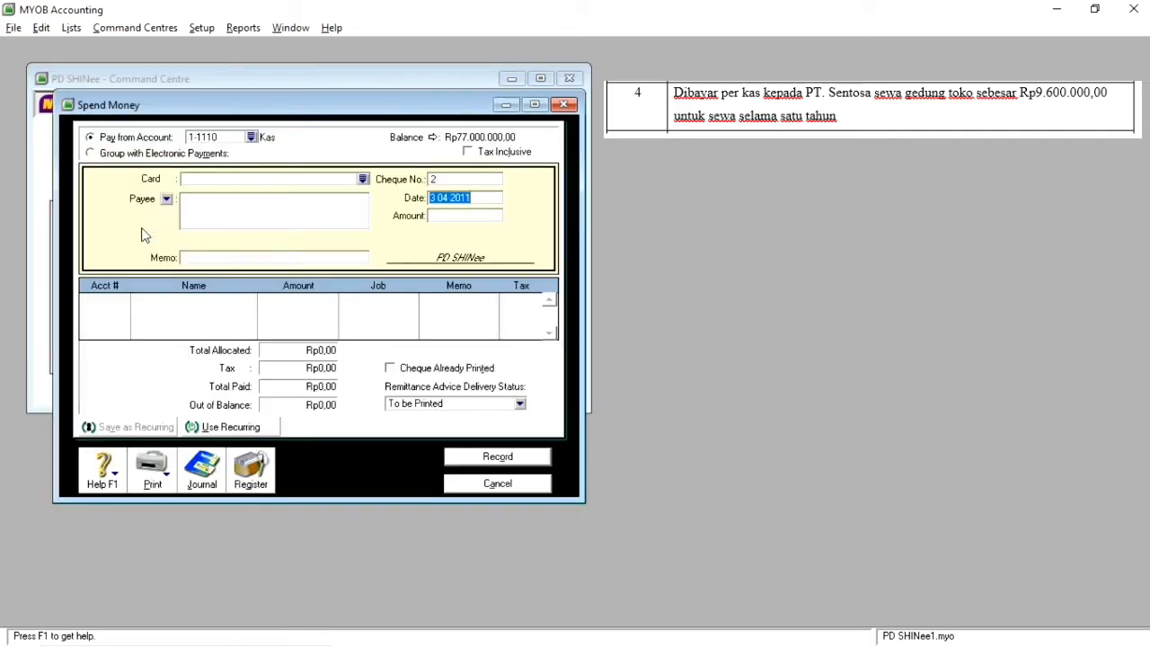
click(438, 199)
key(Left)
key(BackSpace)
text(4)
key(Tab)
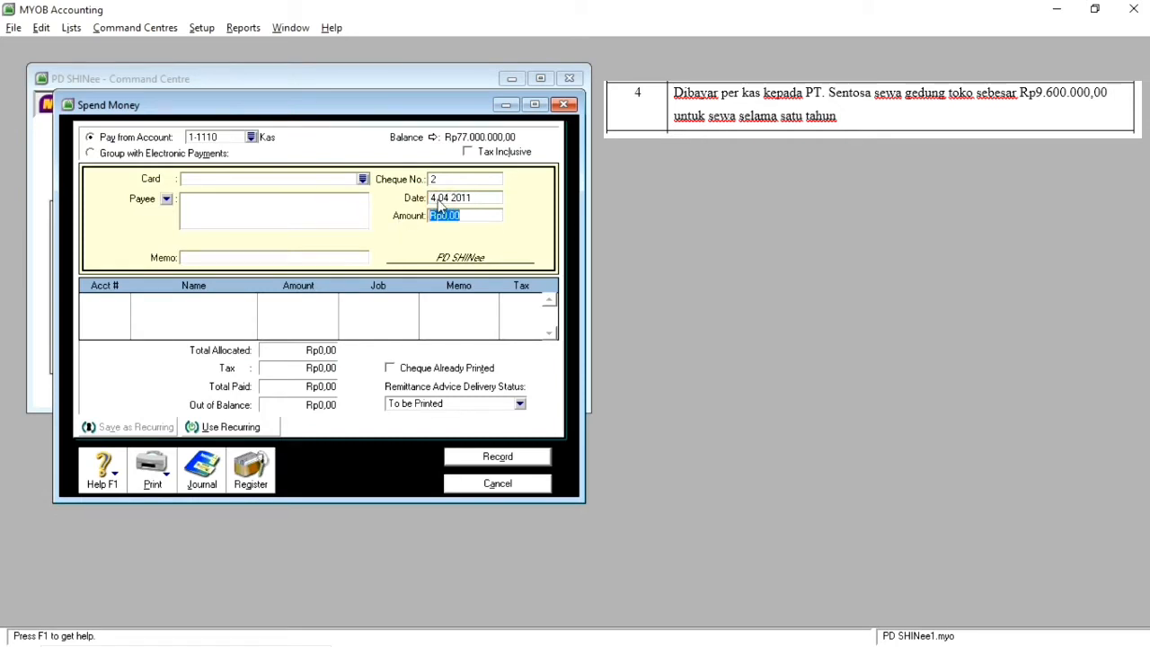
Step: Enter the payment memo "Membayar Sewa Gedung"
click(248, 259)
text(Membayar Sewa Gedung)
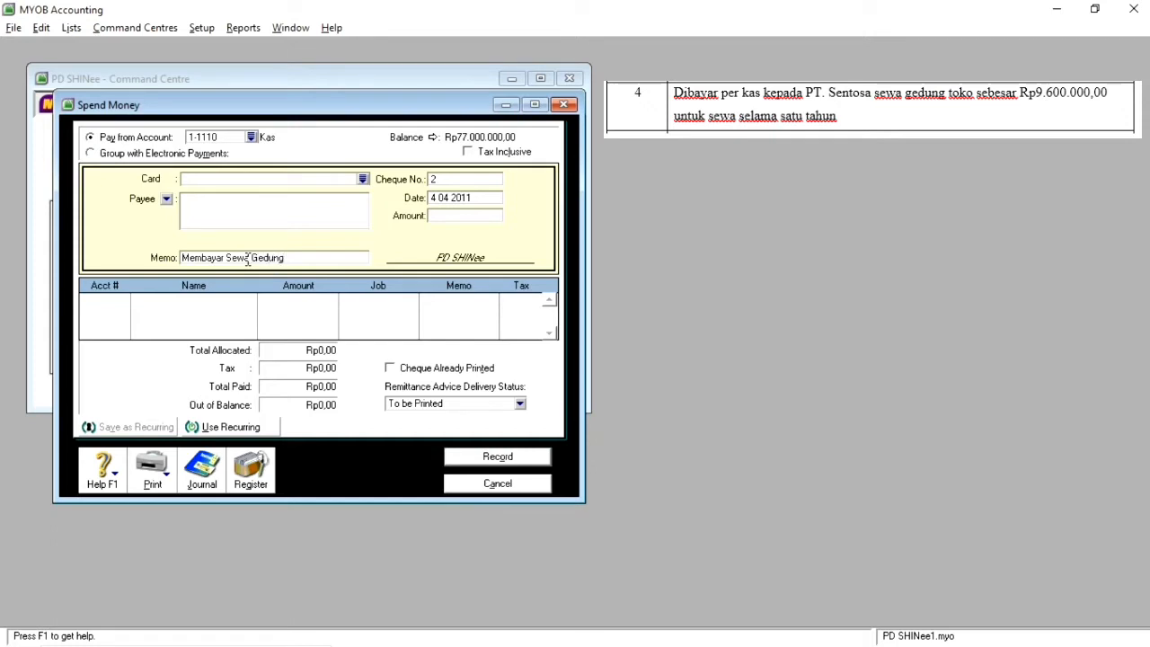
Step: Allocate Rp9.600.000 of the payment to the Sewa Dibayar Dimuka account (1-1160), dismissing the battery warning
click(122, 303)
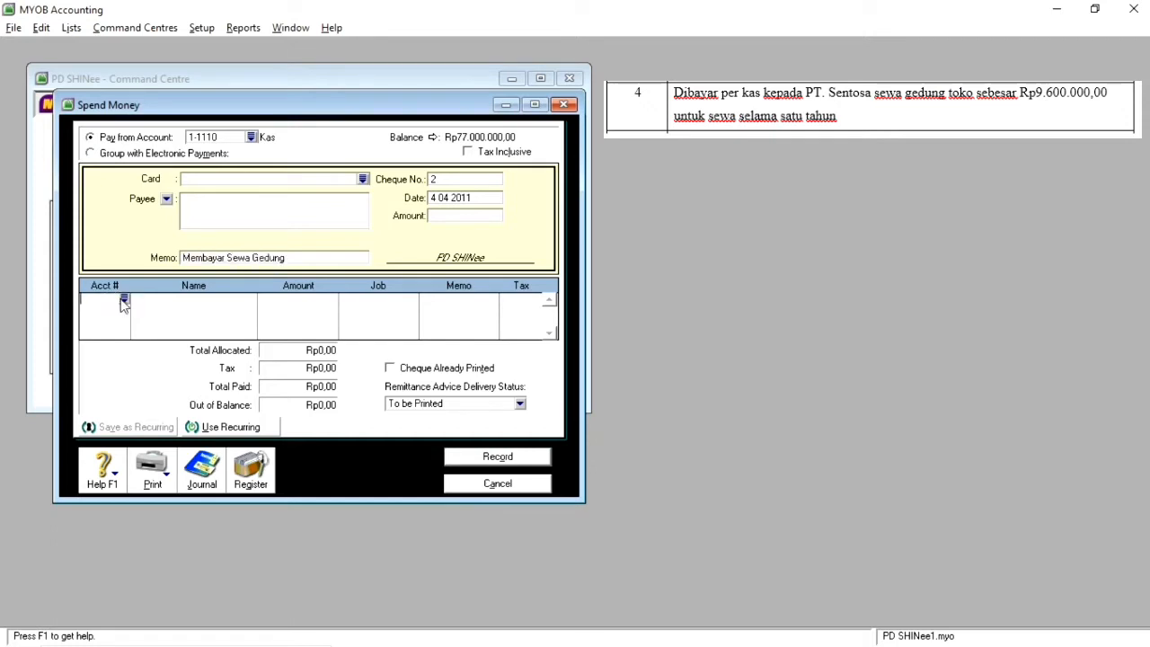
click(124, 300)
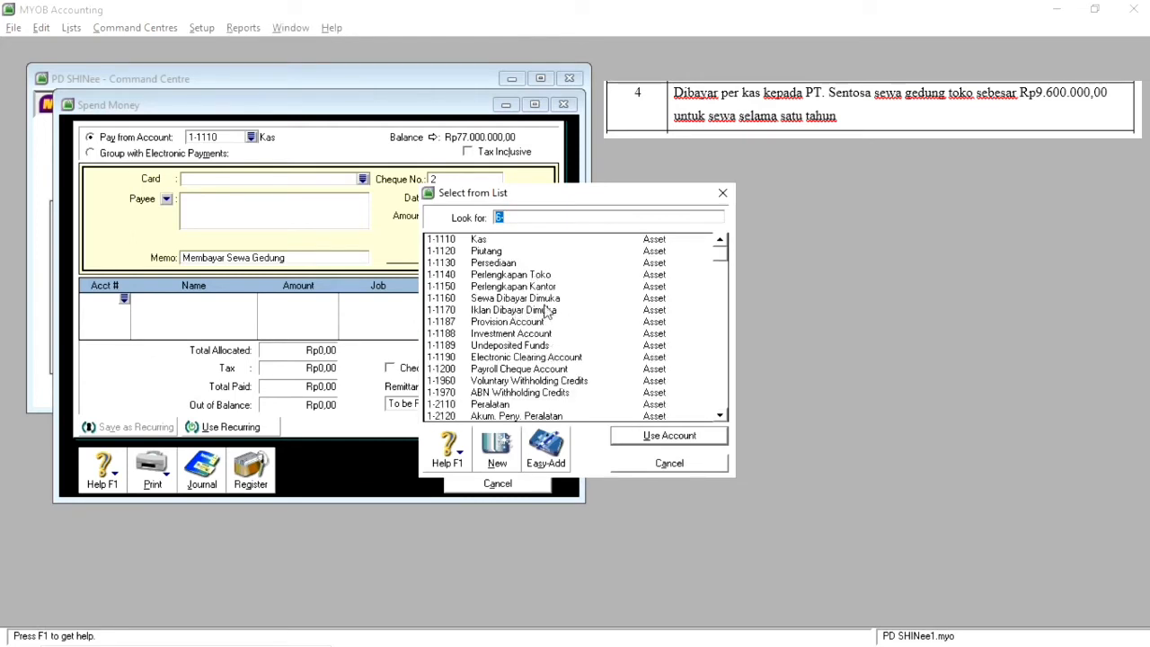
double_click(548, 298)
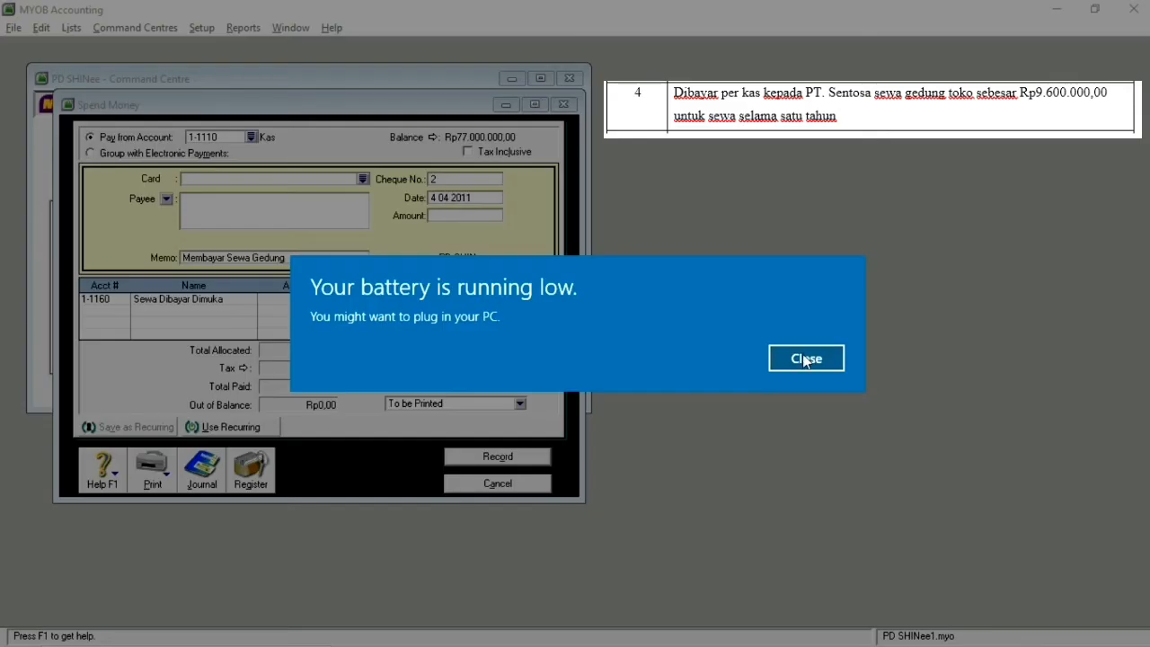
click(805, 358)
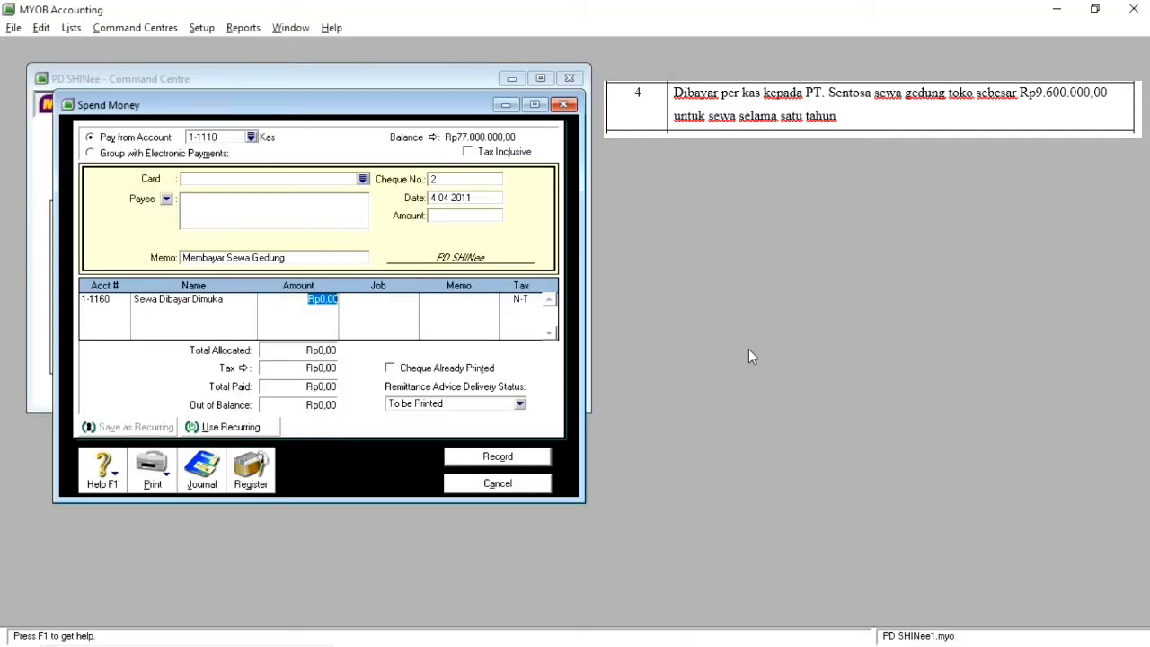
click(484, 443)
text(9600000)
key(Return)
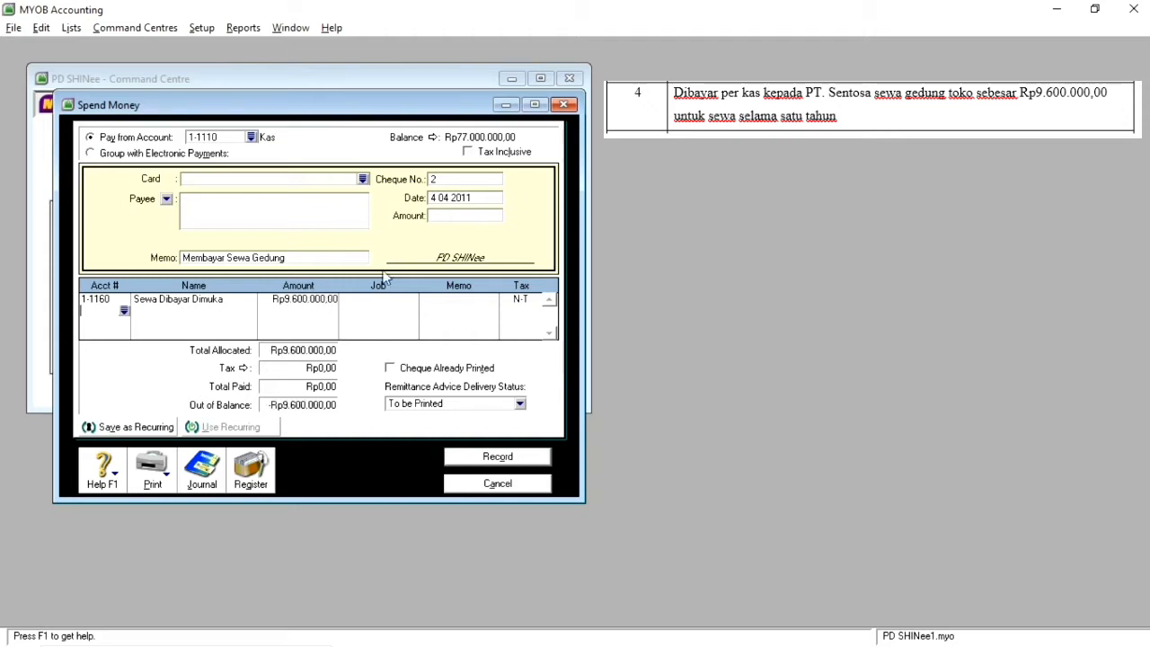
Step: Fill in the rent payment's amount of Rp9.600.000, record it and close the payment form
click(430, 218)
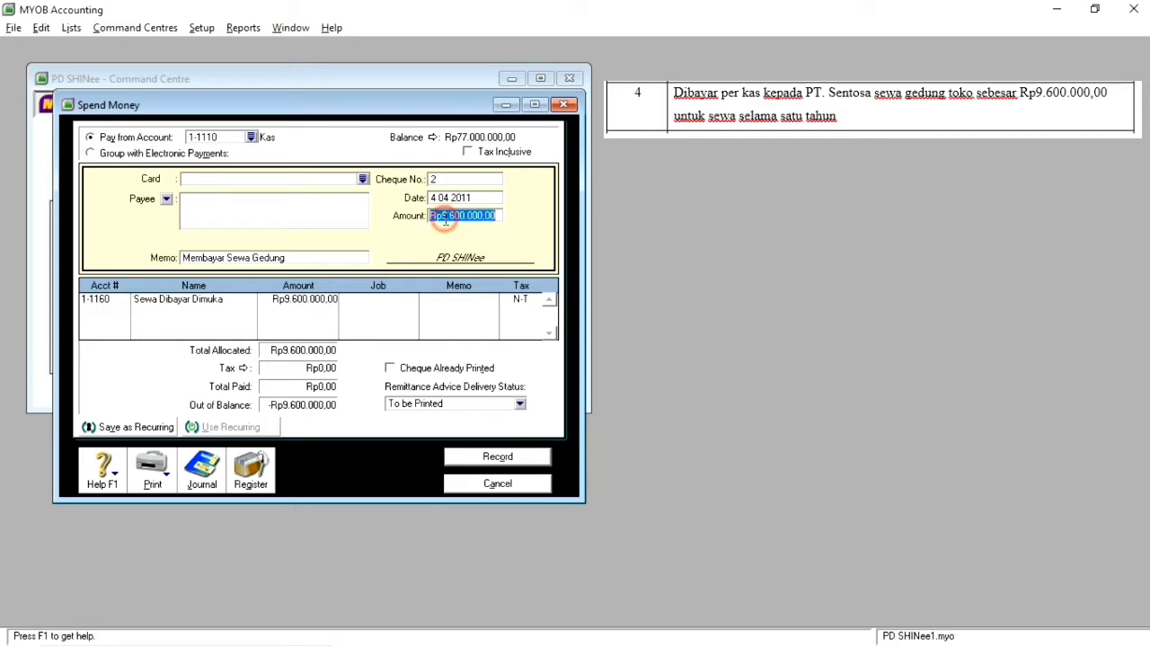
click(499, 465)
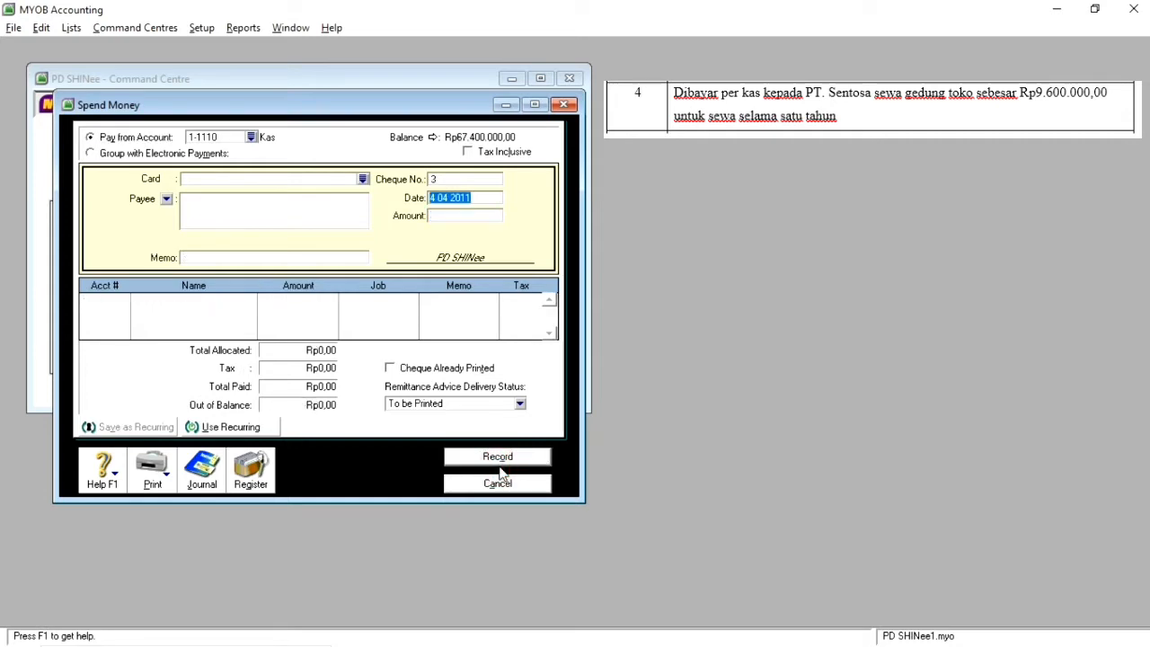
click(505, 483)
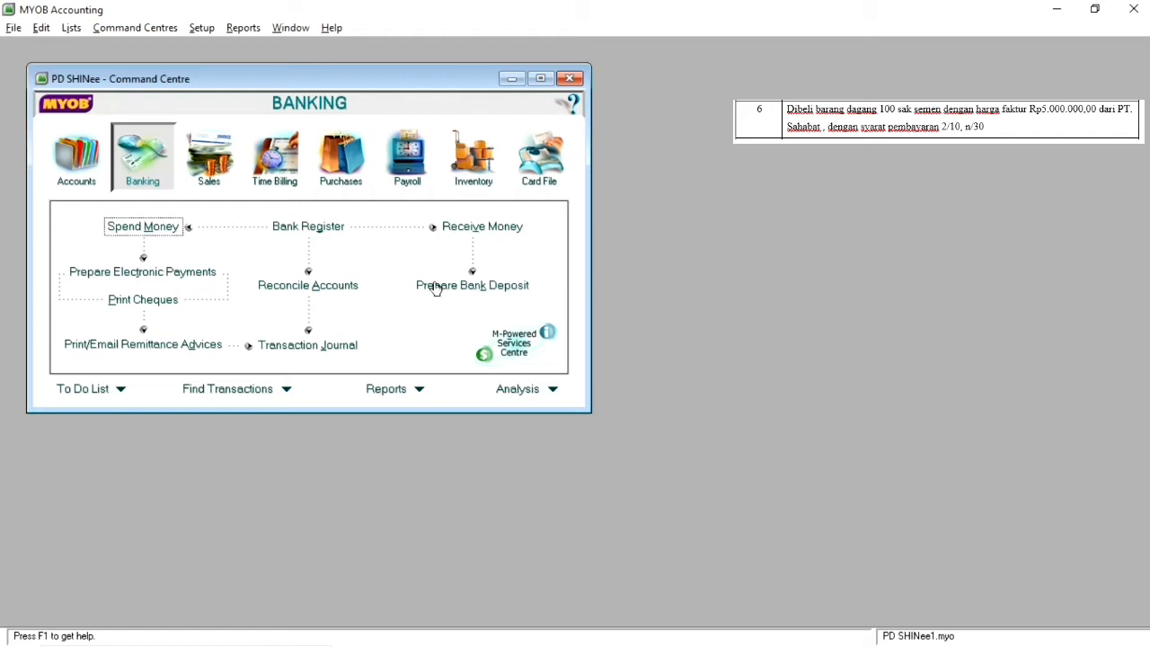
Step: Start a new purchase bill with PT. Sahabat as the supplier
click(338, 175)
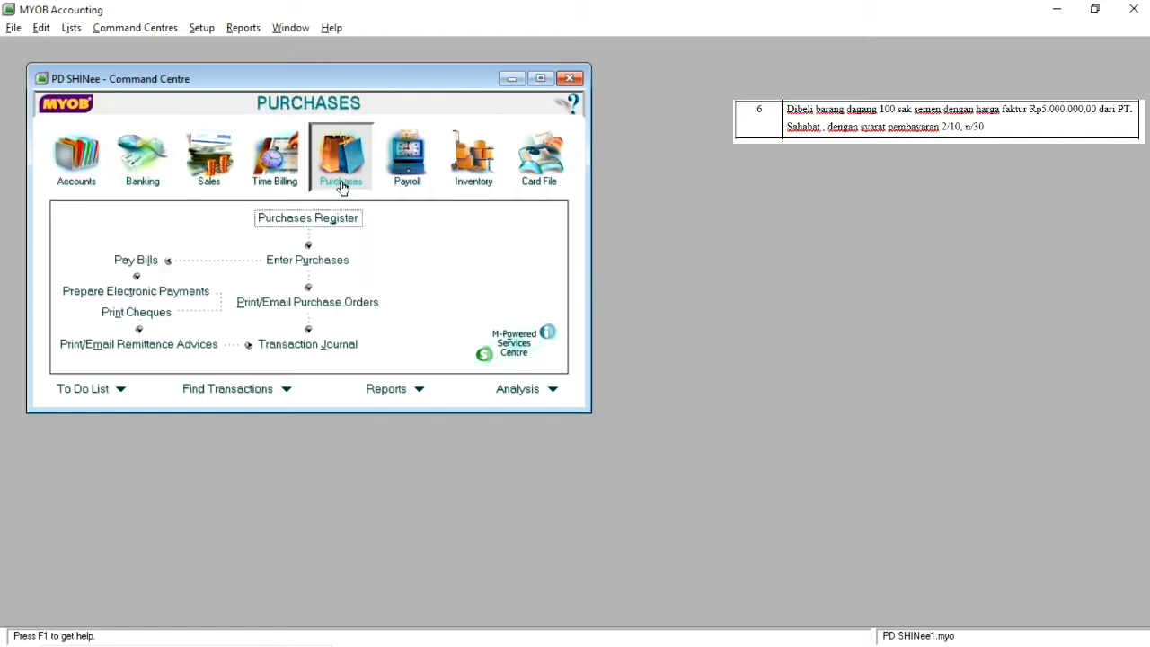
click(322, 261)
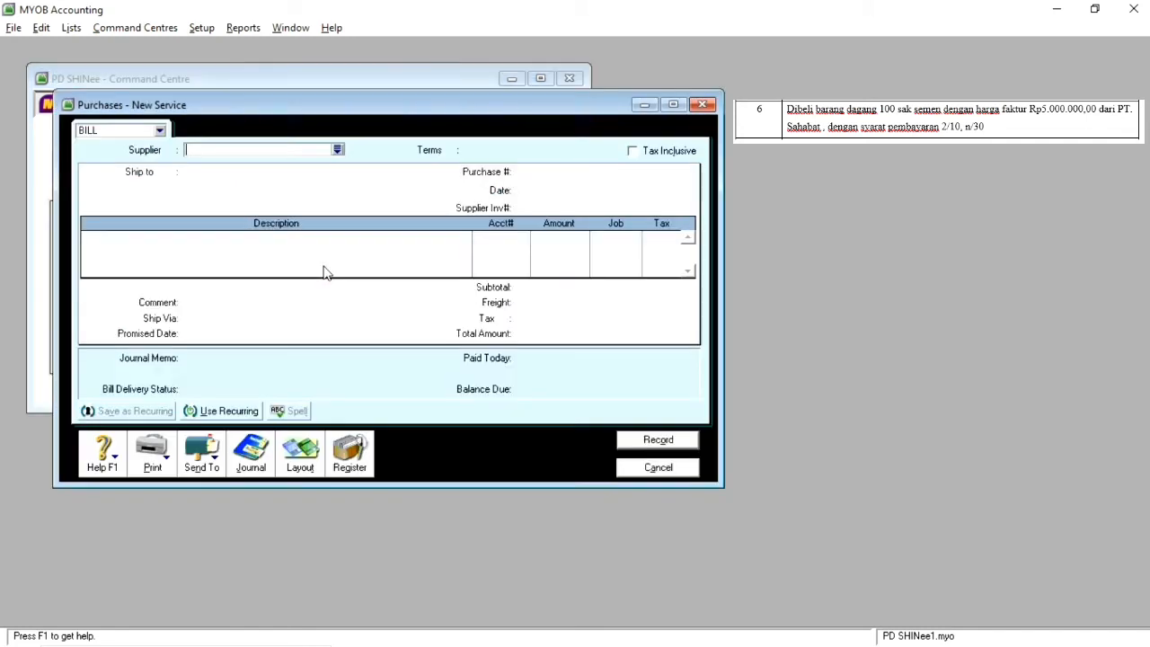
click(337, 150)
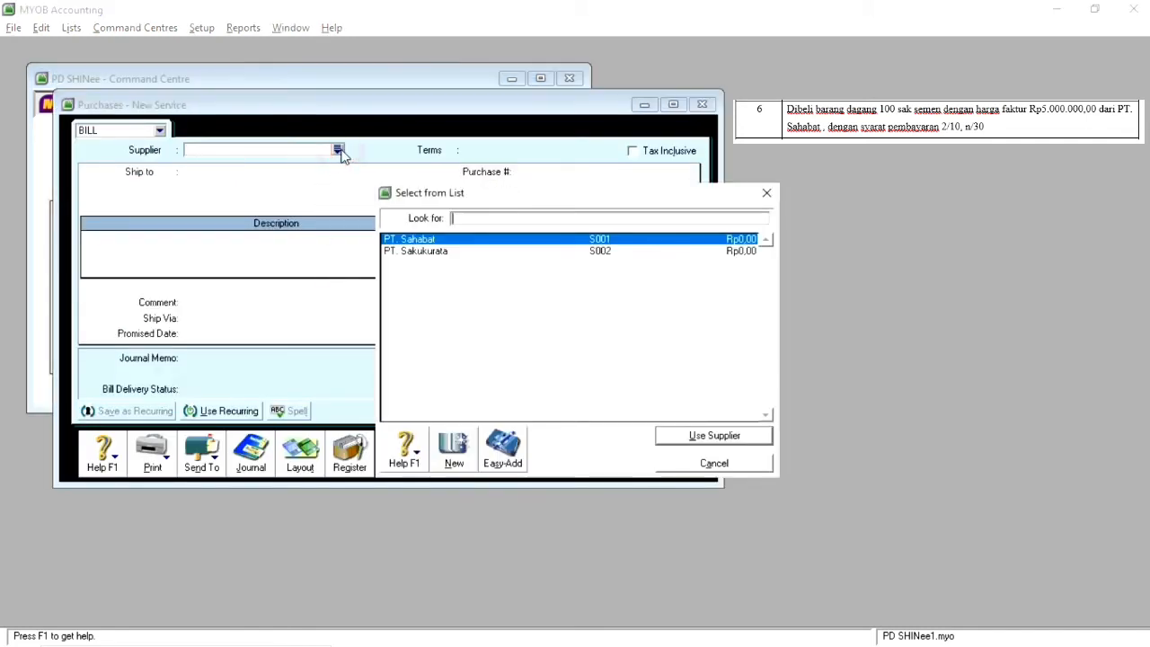
double_click(449, 240)
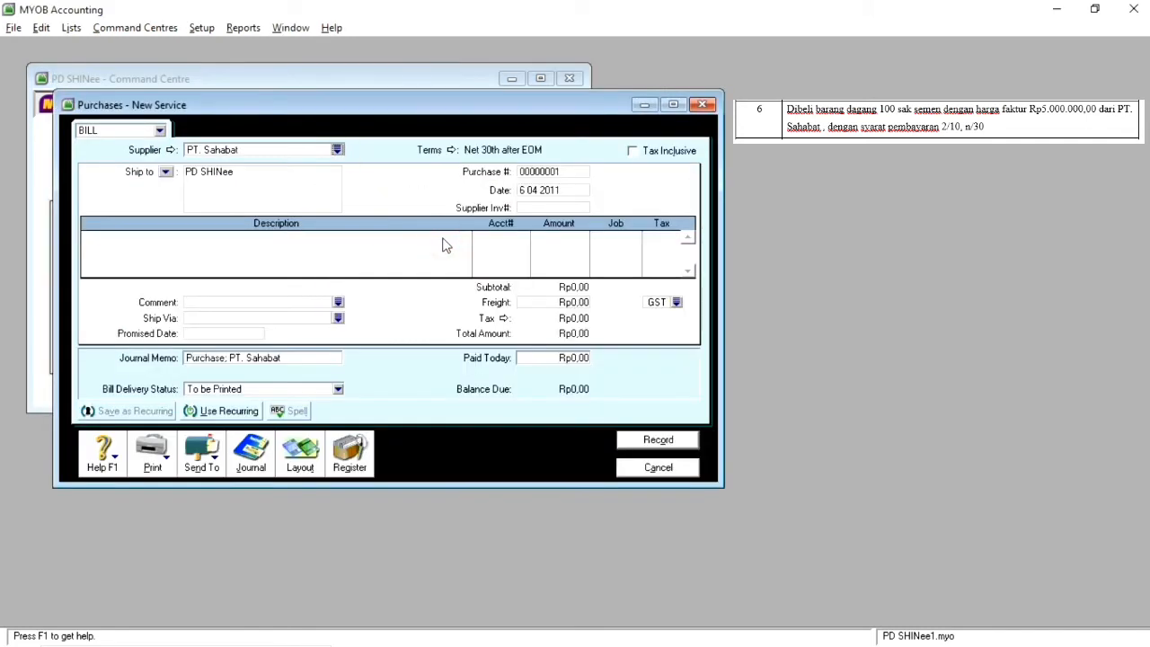
Step: Check the purchase date on the PT. Sahabat bill
click(528, 190)
click(528, 189)
key(Right)
key(Right)
key(Right)
key(Right)
key(Right)
click(450, 237)
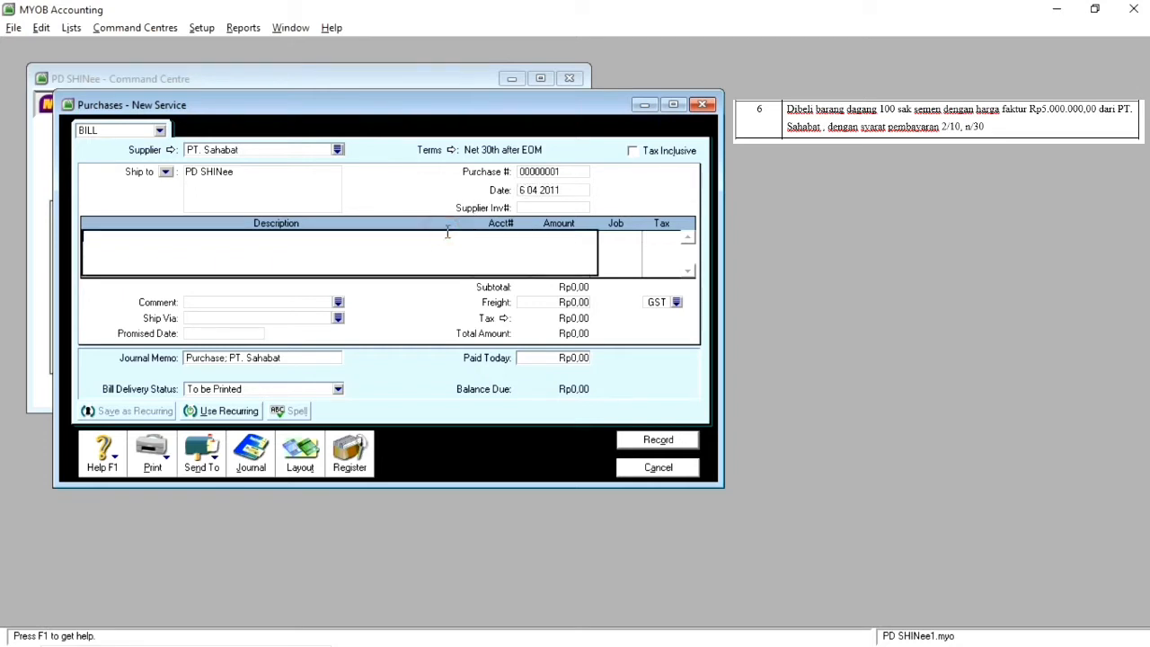
Step: Change the purchase bill's layout to Item
click(300, 460)
click(414, 316)
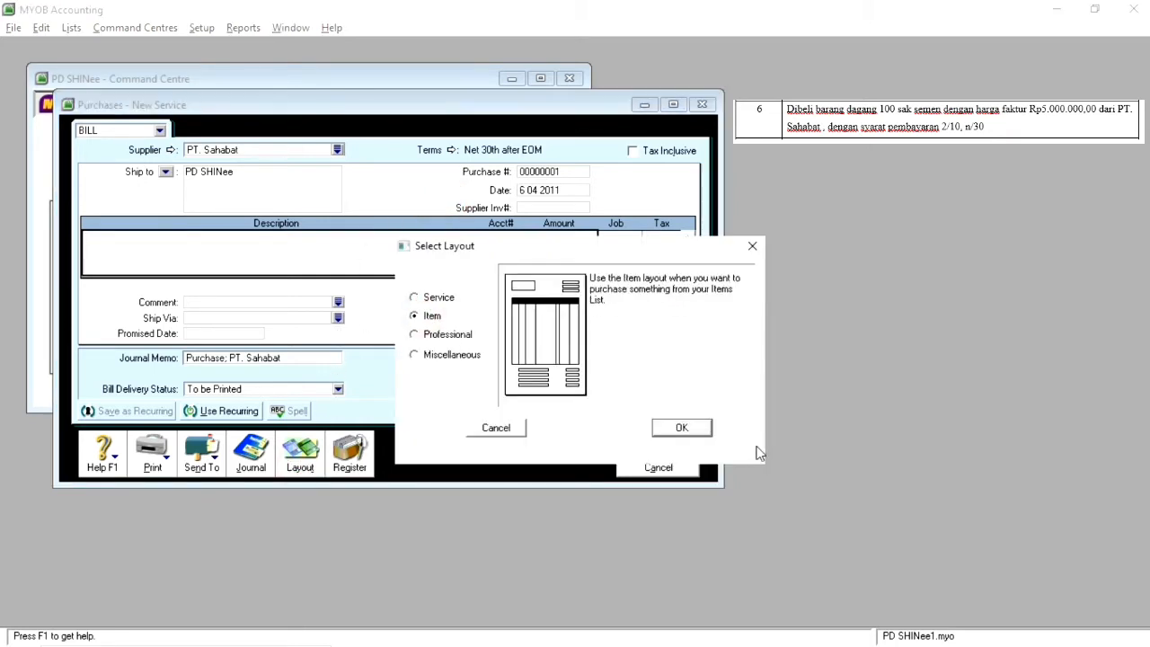
click(682, 429)
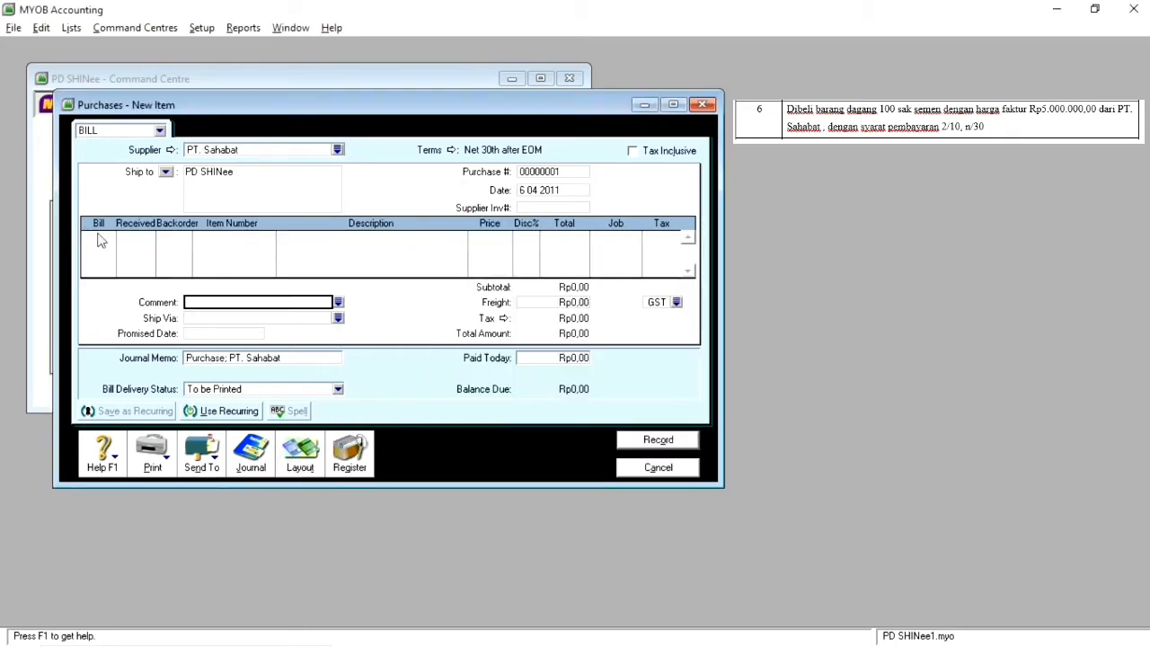
Step: Add a bill line for 100 units of item SMN01 (SEMEN) and check its price and total
click(97, 238)
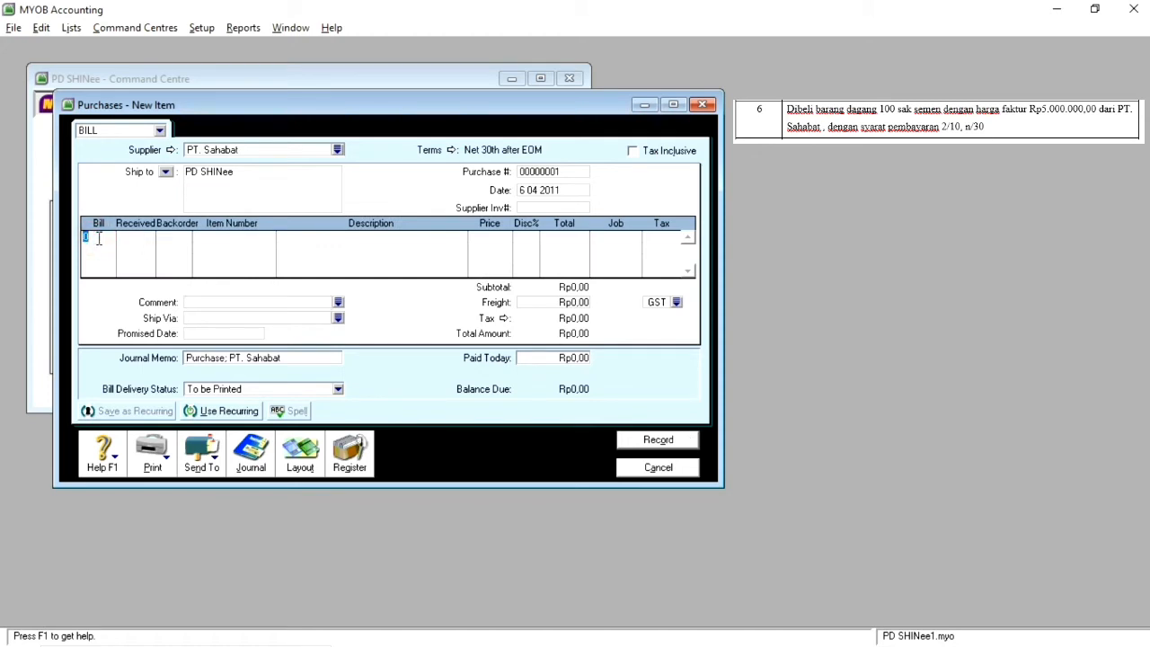
text(100)
key(Tab)
key(Tab)
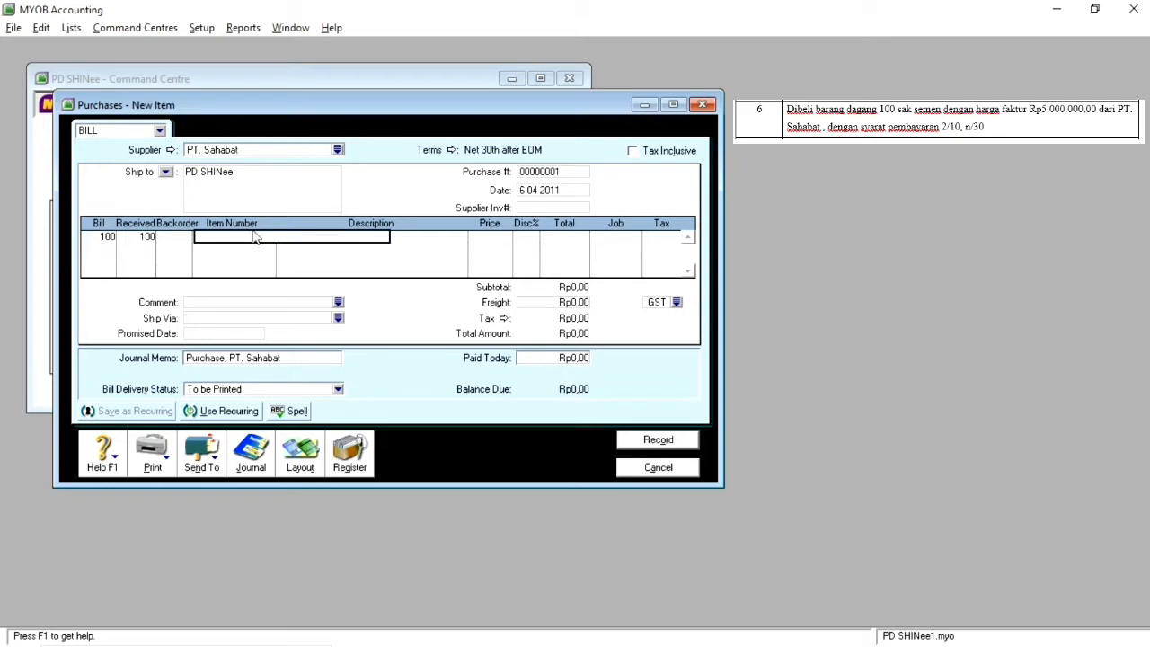
text(SMN01)
key(Tab)
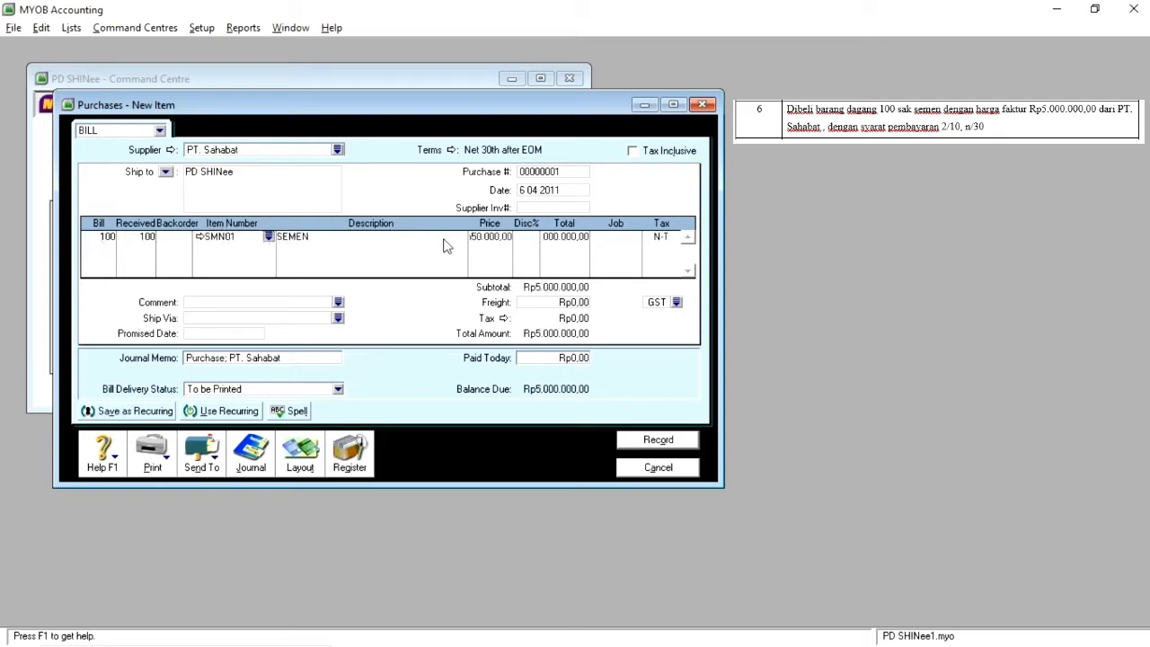
click(504, 237)
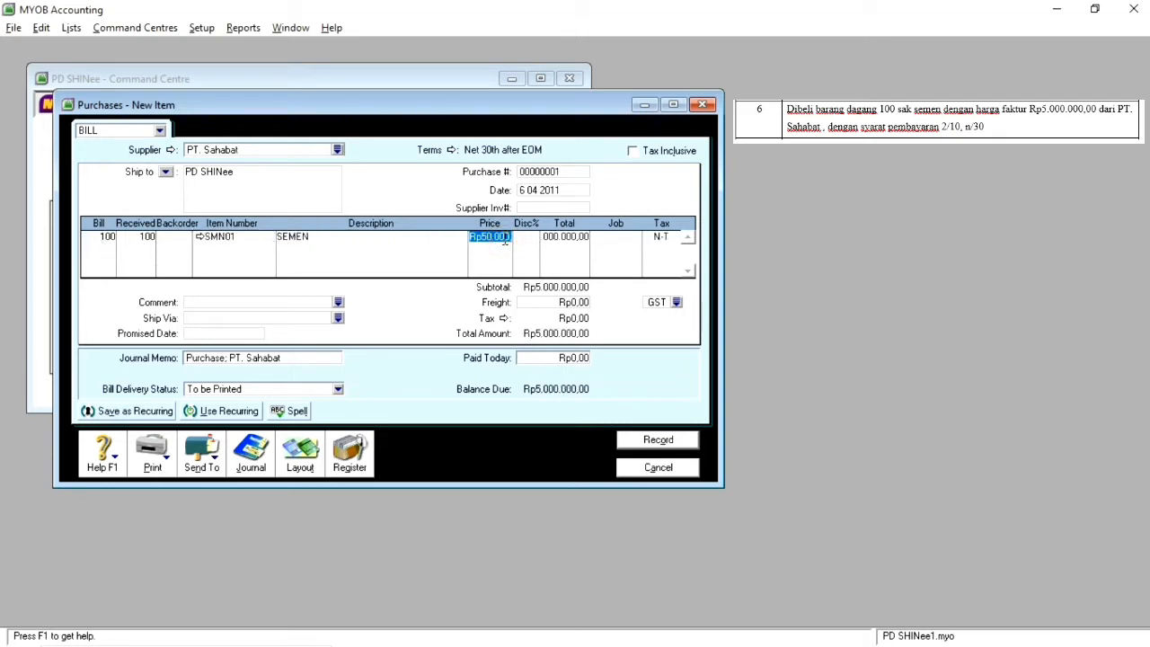
click(562, 242)
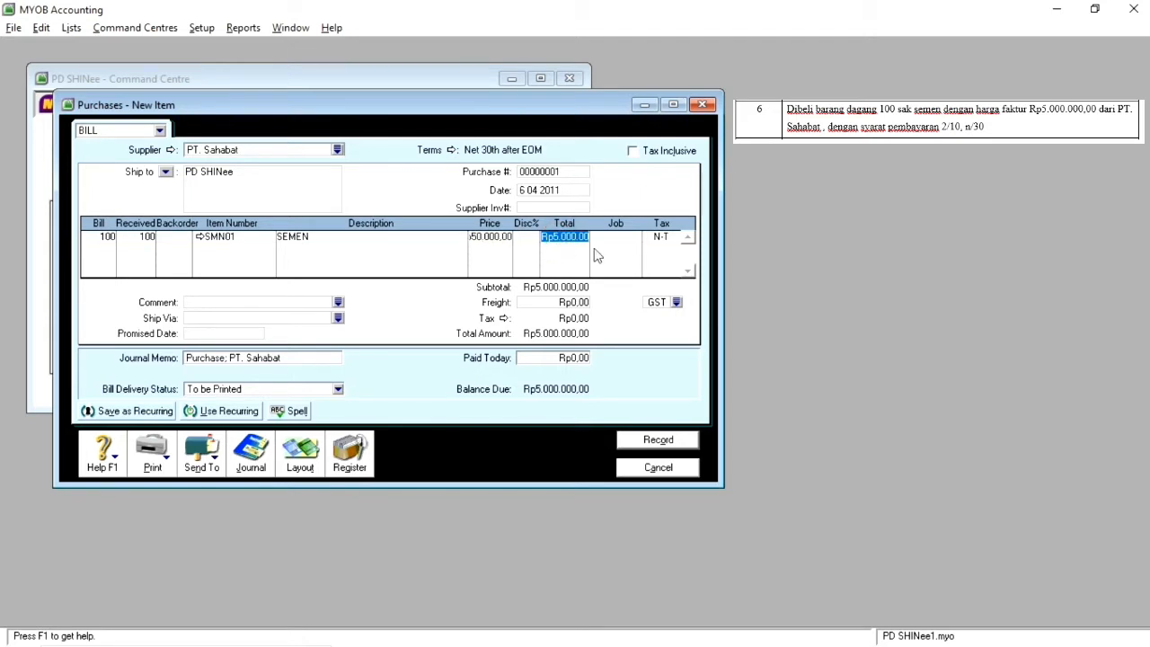
click(574, 287)
Step: Set the bill's credit terms to In a Given # of Days, with 10 discount days, 30 balance due days and a 2% early payment discount
click(452, 150)
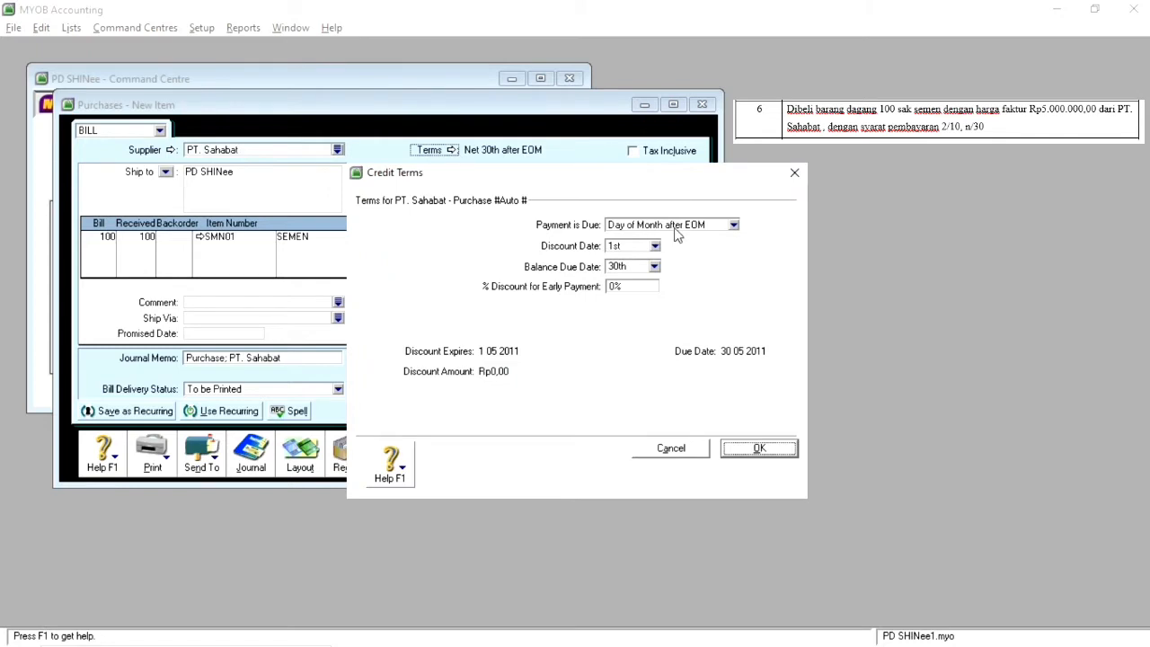
click(678, 232)
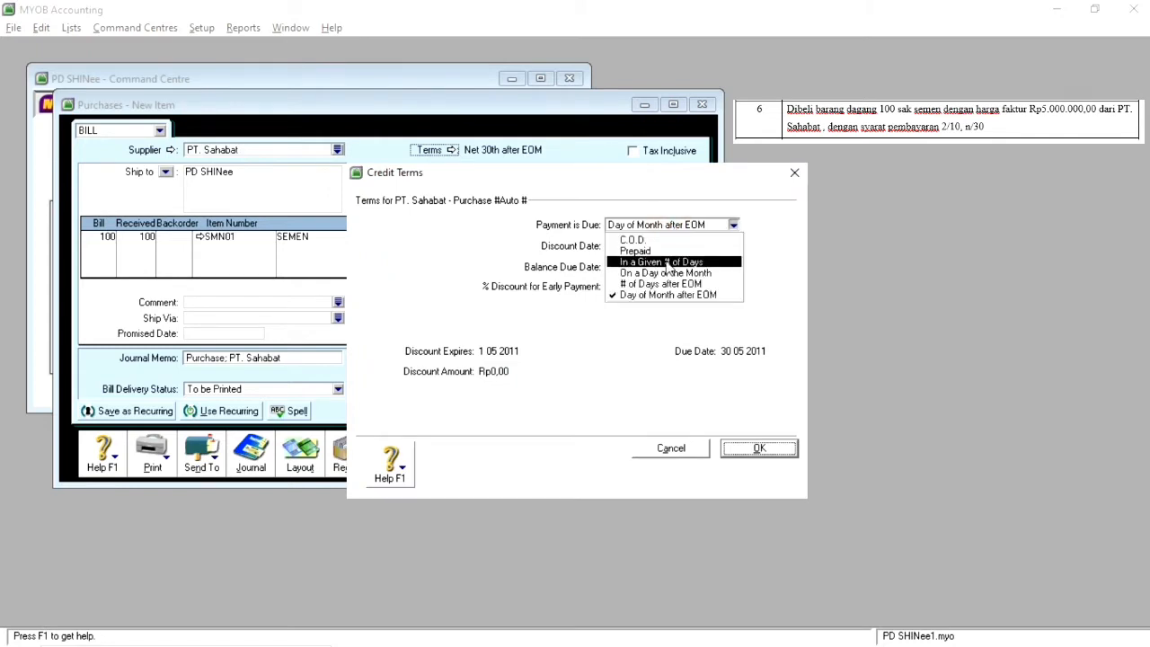
click(672, 262)
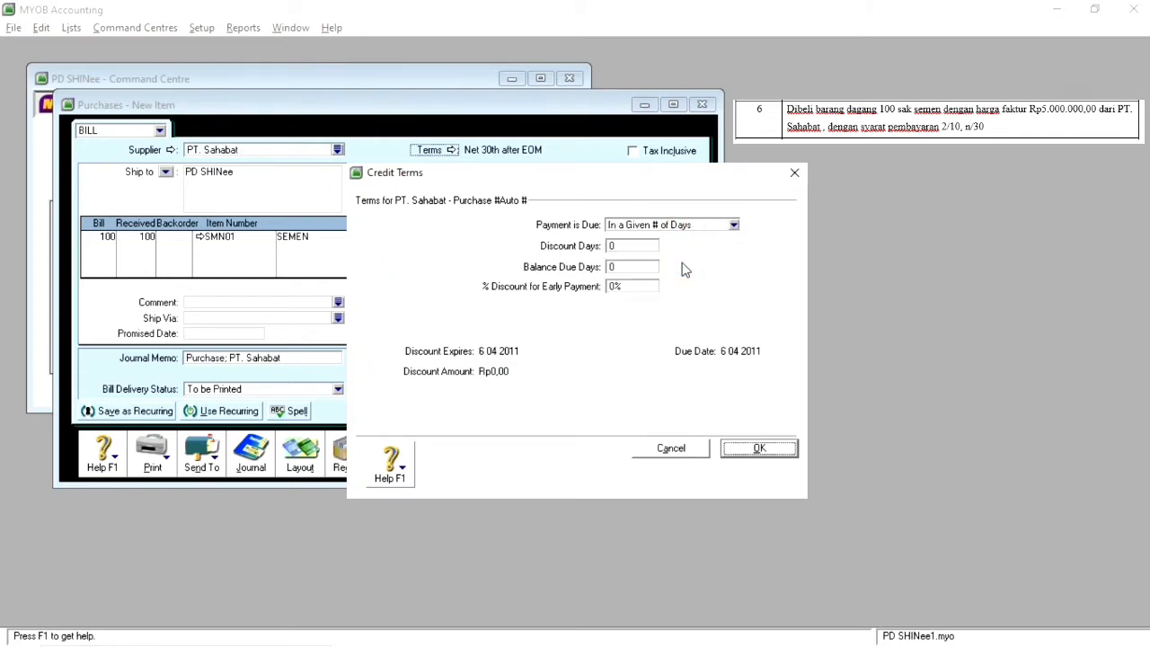
click(629, 246)
text(10)
click(628, 266)
text(30)
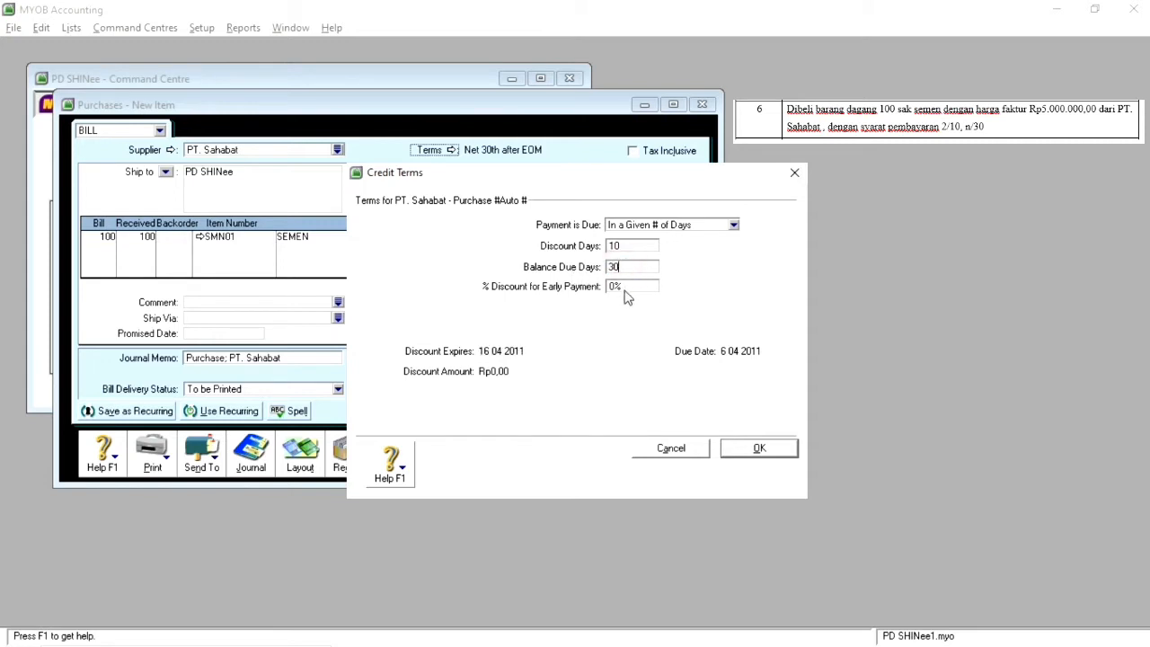
click(626, 287)
text(2%)
click(762, 448)
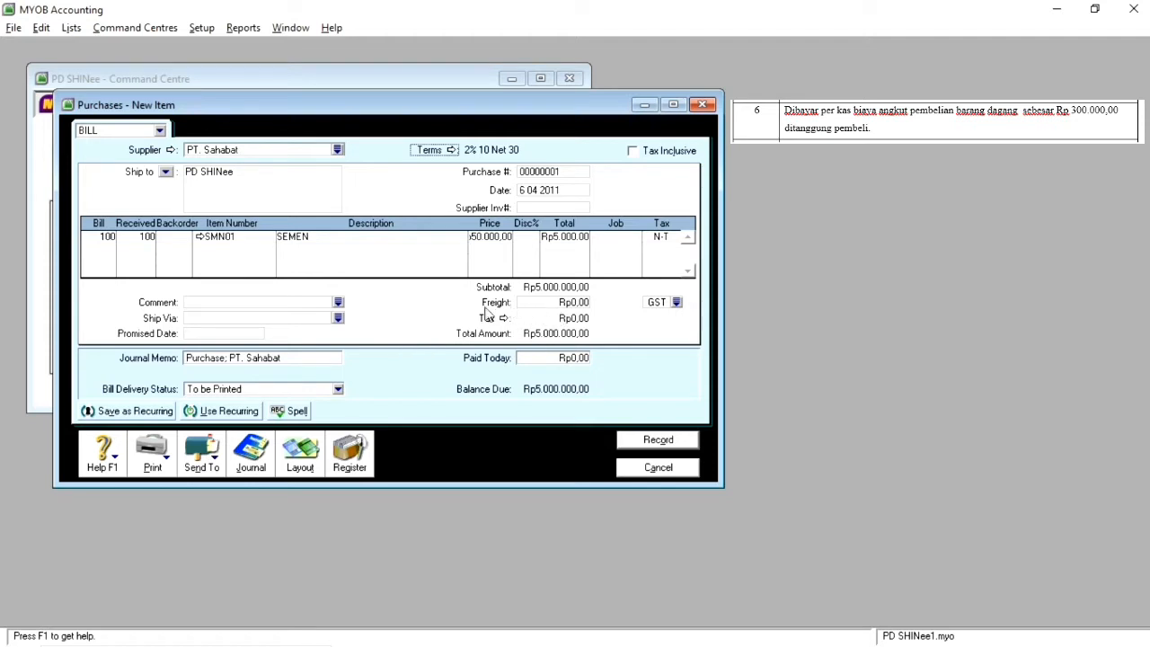
Step: Add Rp300.000 freight to the bill with the N-T (Not Reportable) tax code
click(564, 304)
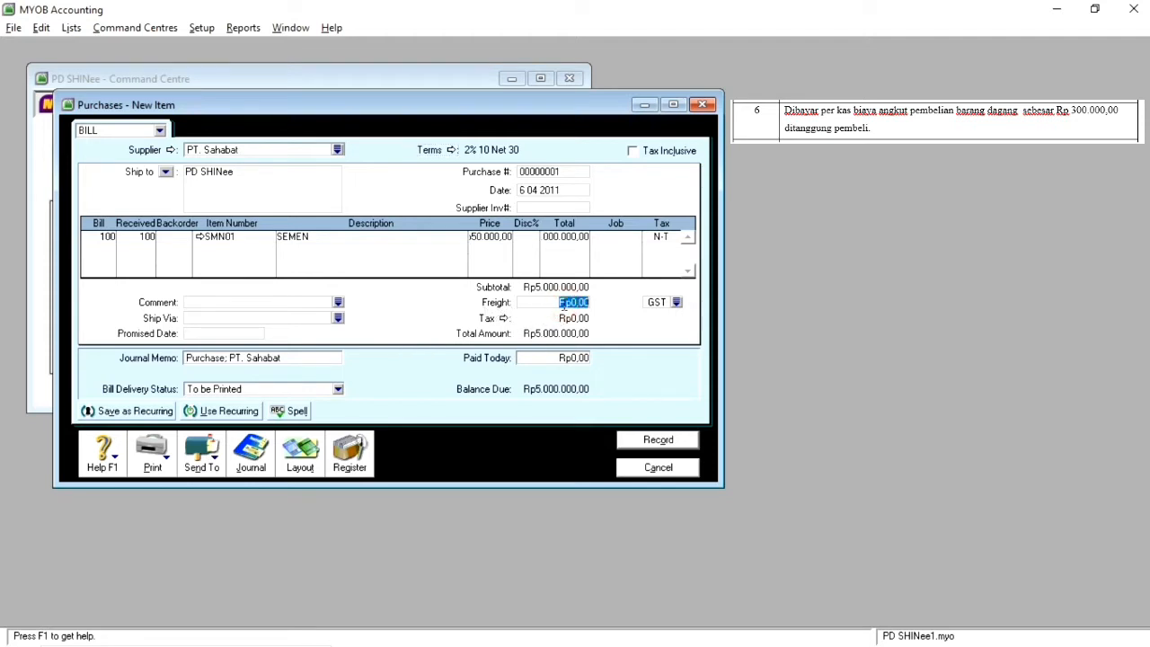
text(300000)
key(Tab)
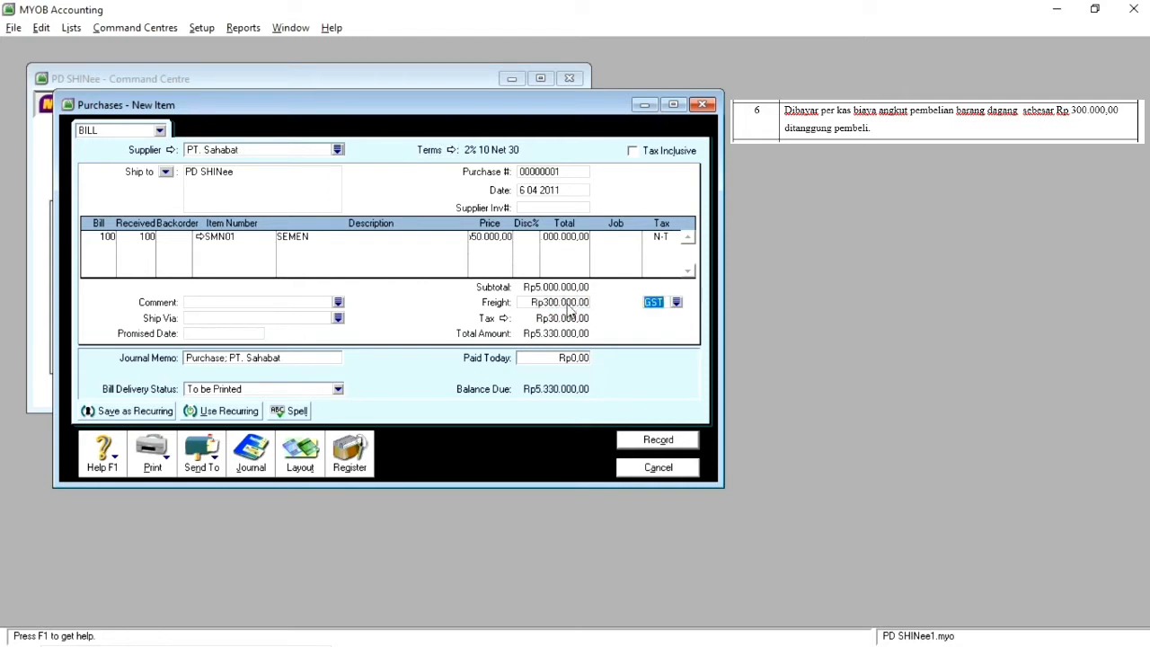
click(677, 303)
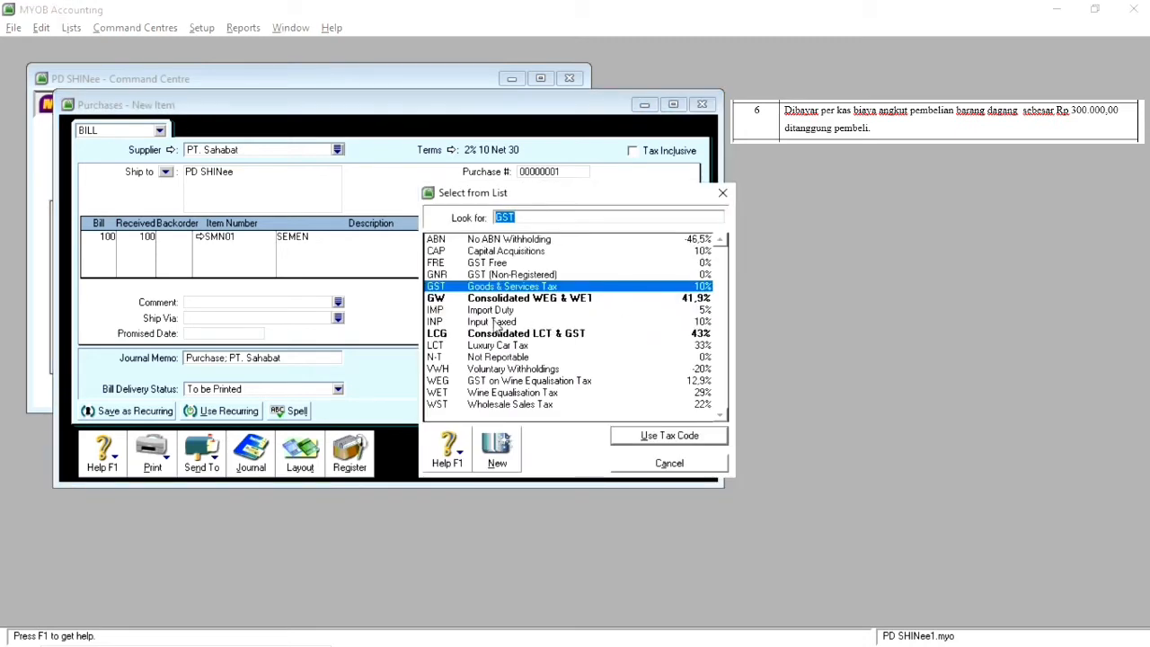
double_click(497, 358)
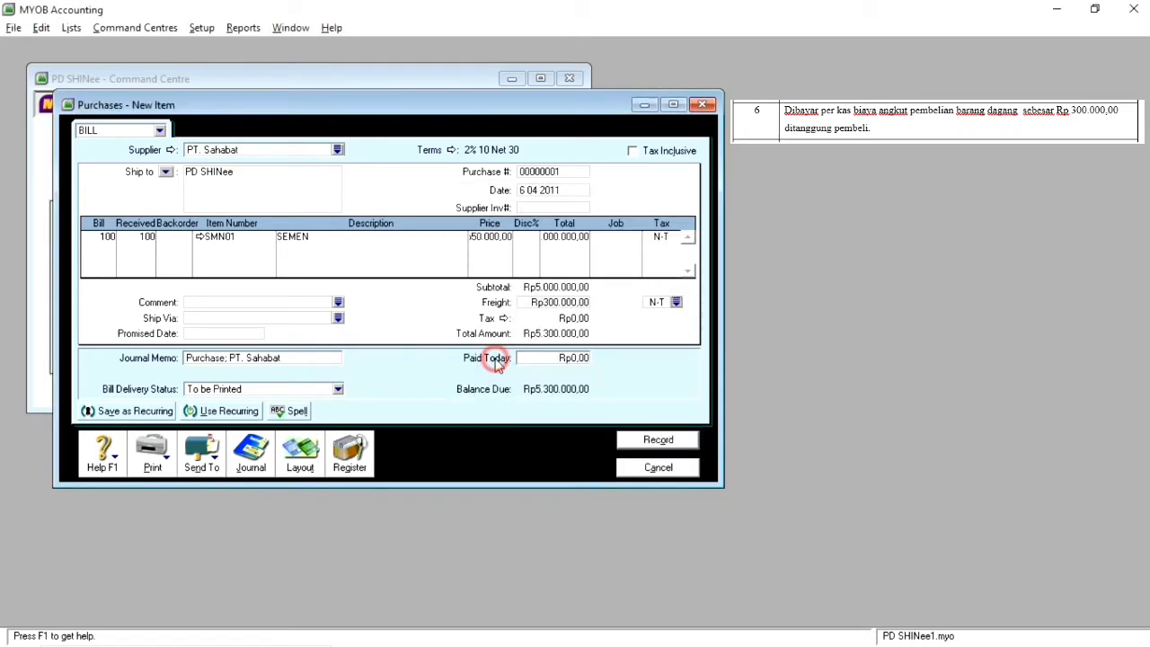
Step: Enter Rp300.000 as the amount paid today on the bill
click(553, 358)
text(300000)
key(Tab)
Step: Record the PT. Sahabat bill, keeping its tax code and accepting the cheque for the amount paid today, and close the purchase entry
click(639, 153)
click(659, 442)
click(619, 406)
click(653, 440)
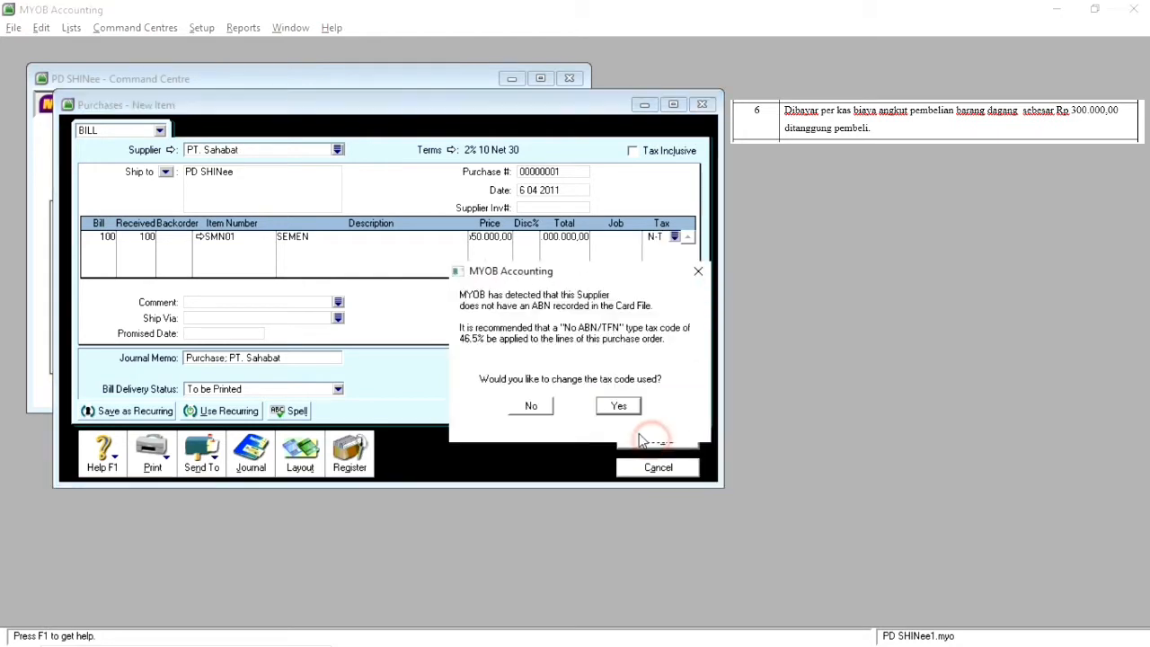
click(555, 410)
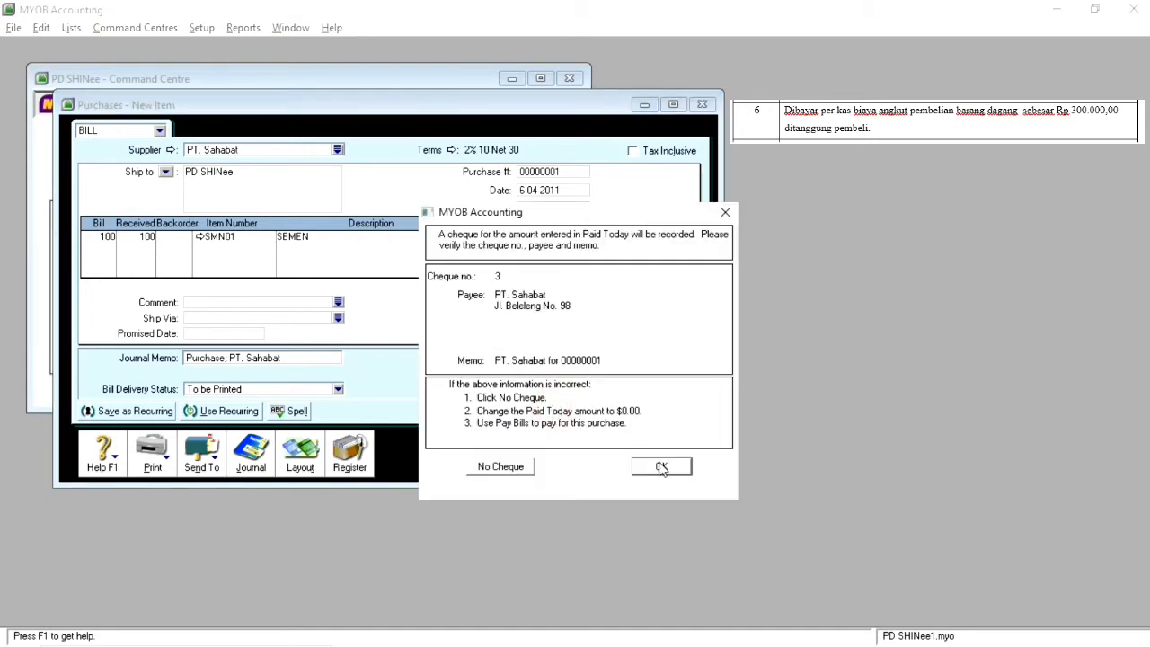
click(659, 466)
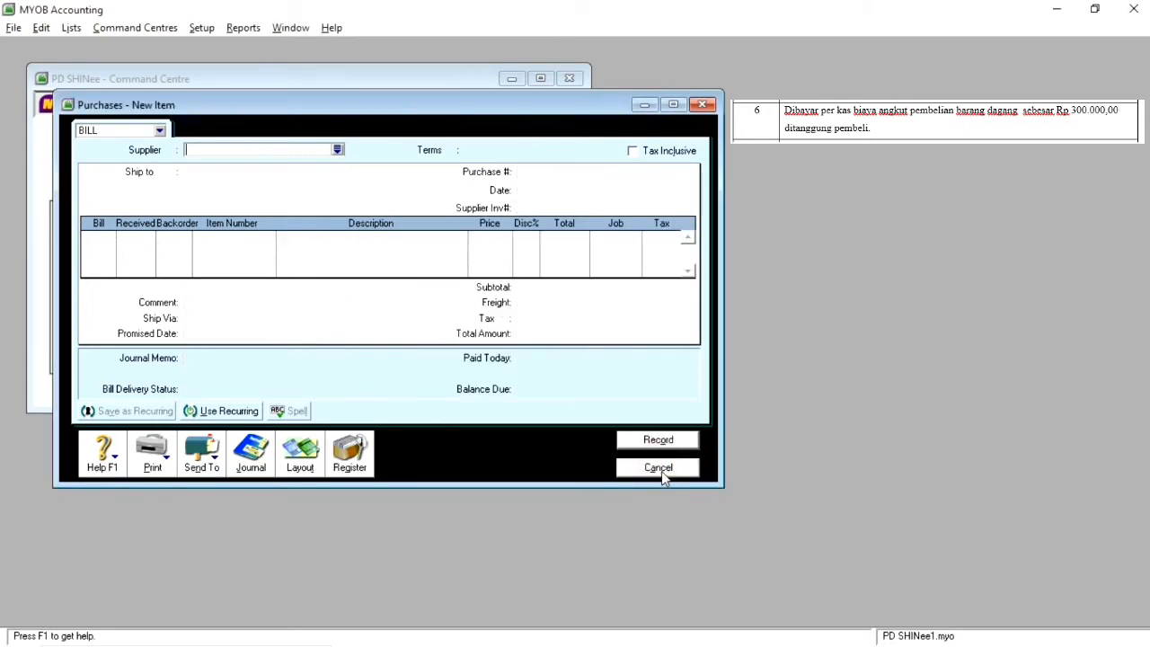
click(661, 468)
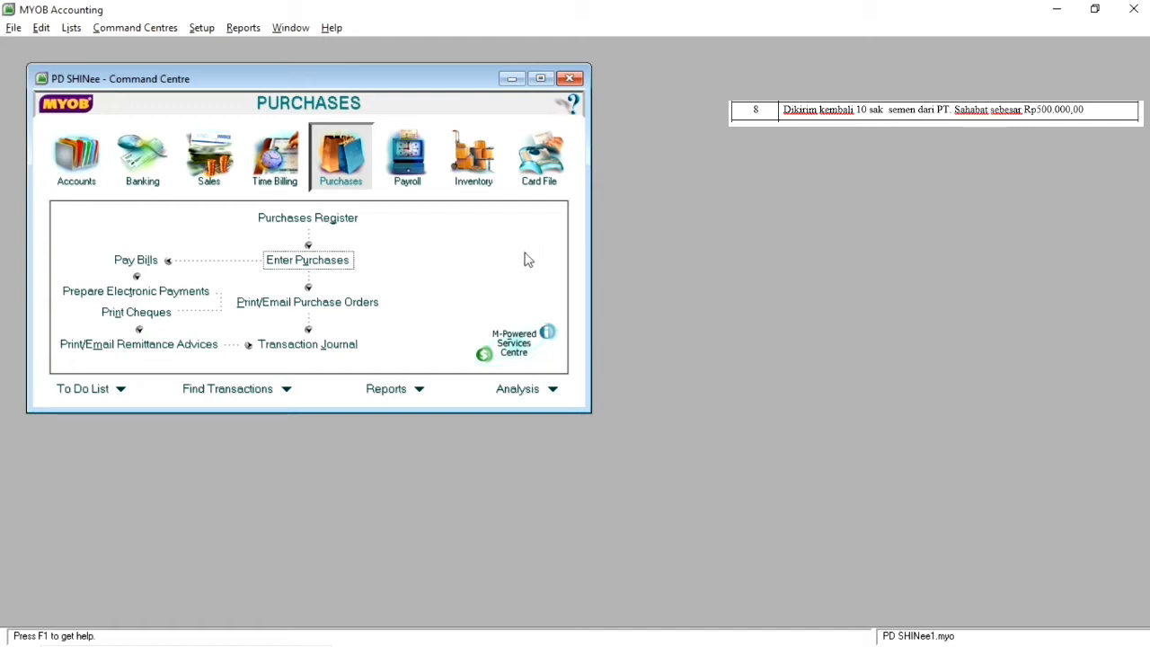
Step: Start a new item bill for supplier PT. Sahabat dated 8 04 2011
click(307, 264)
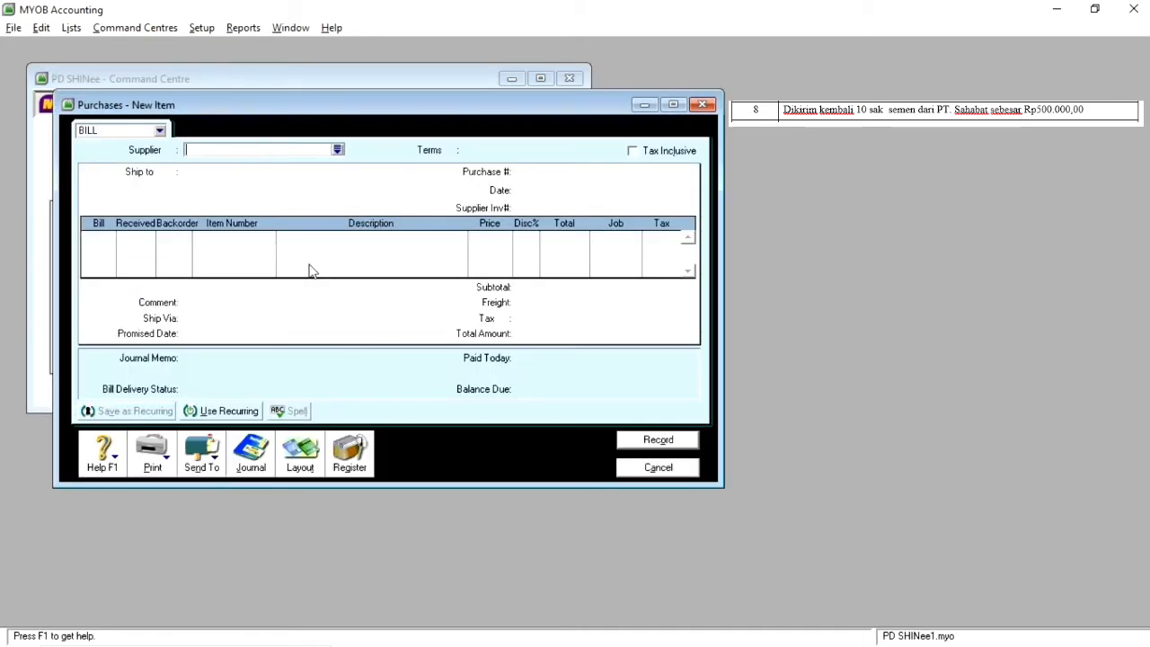
click(338, 149)
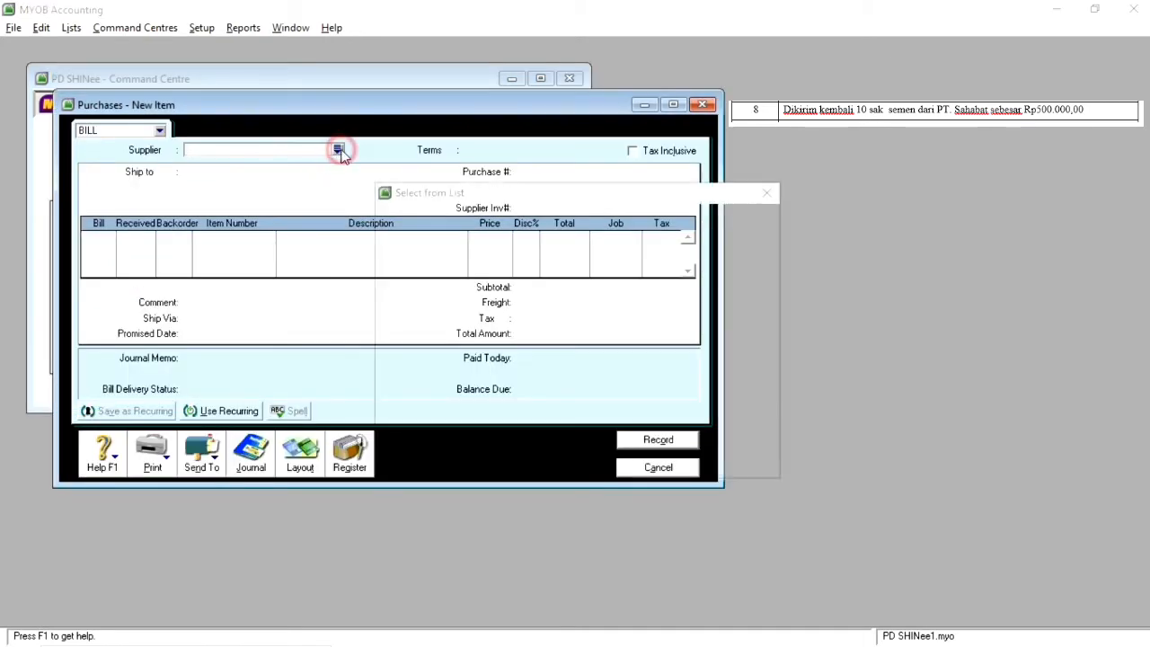
double_click(419, 241)
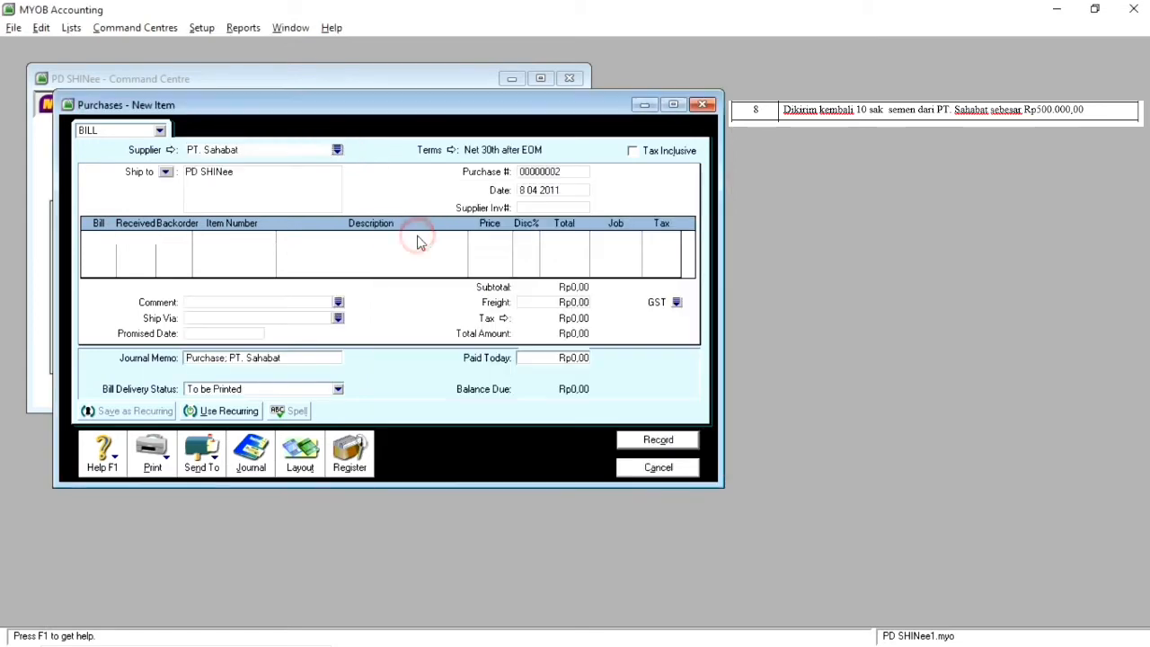
click(523, 190)
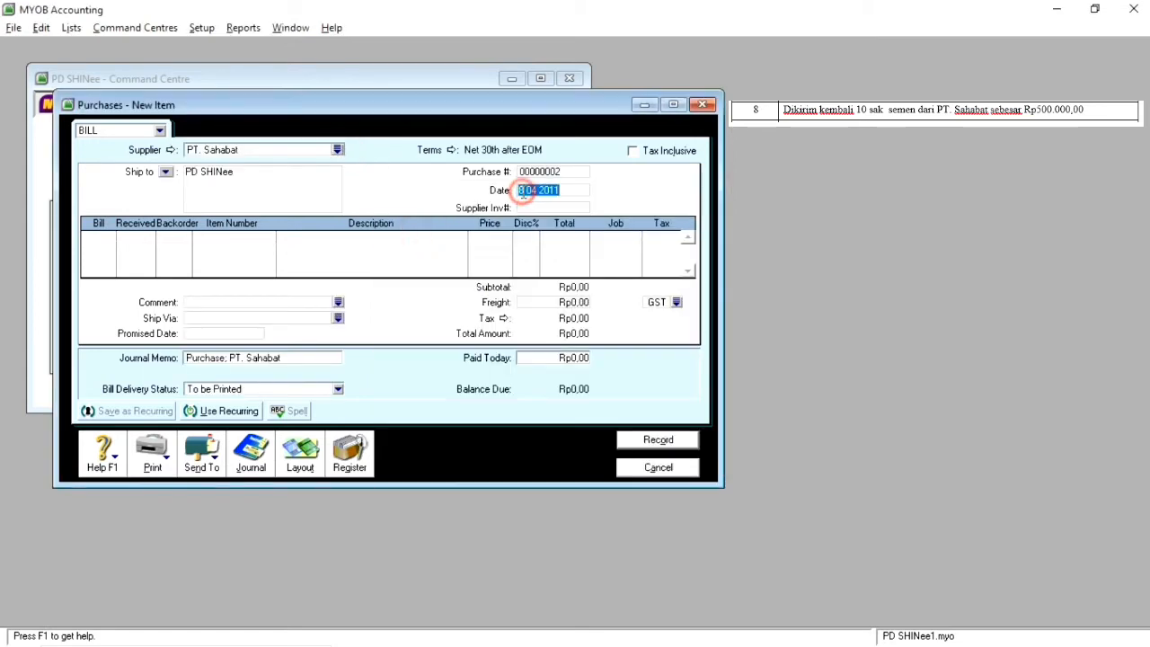
click(522, 191)
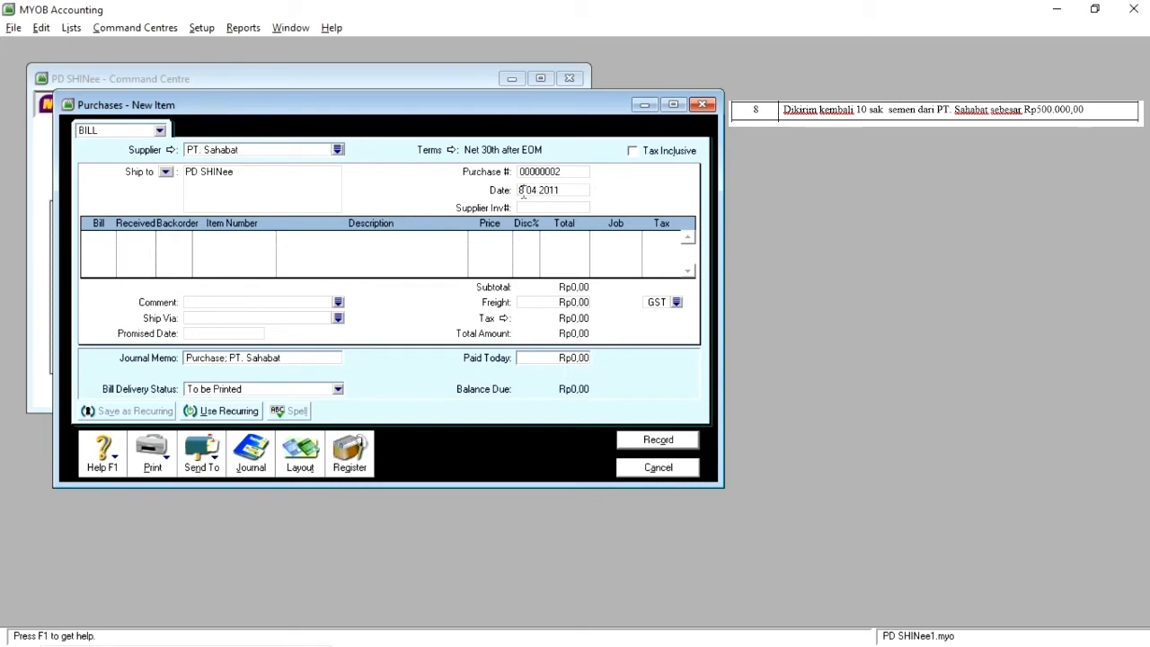
Step: Enter the returned cement as a bill line of -10 units of item SMN01 (SEMEN)
click(104, 236)
text(-10)
key(Tab)
key(Tab)
text(SMN01)
key(Tab)
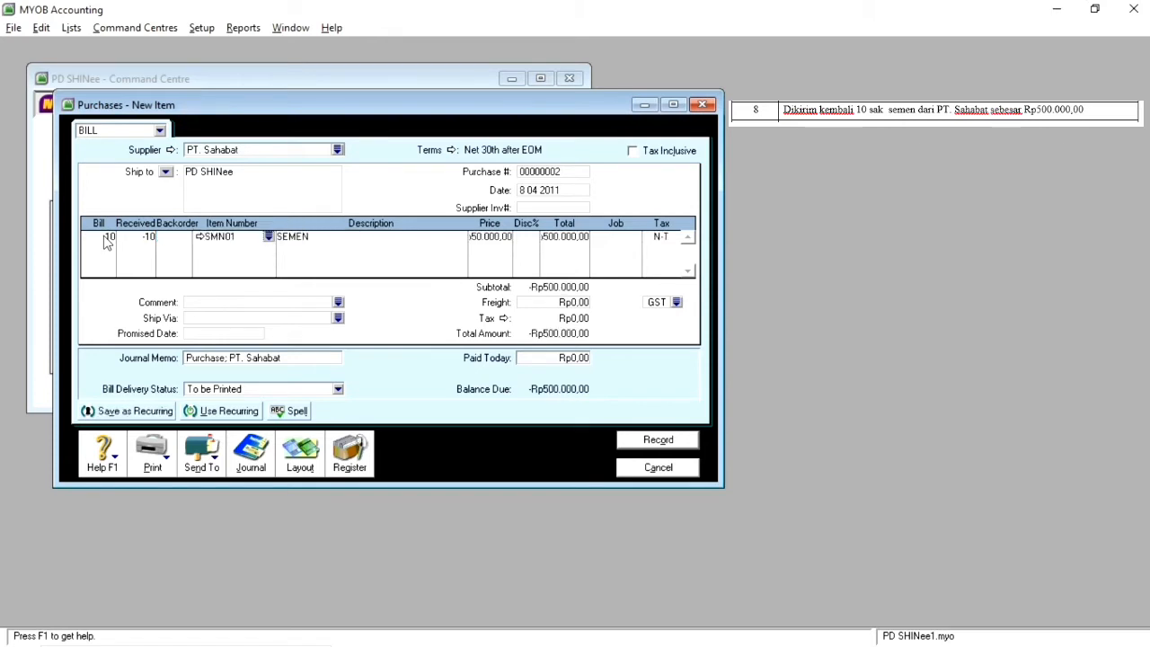
Step: Check the return line's price and total, then record the return and close the purchase entry
click(496, 240)
click(553, 239)
click(493, 240)
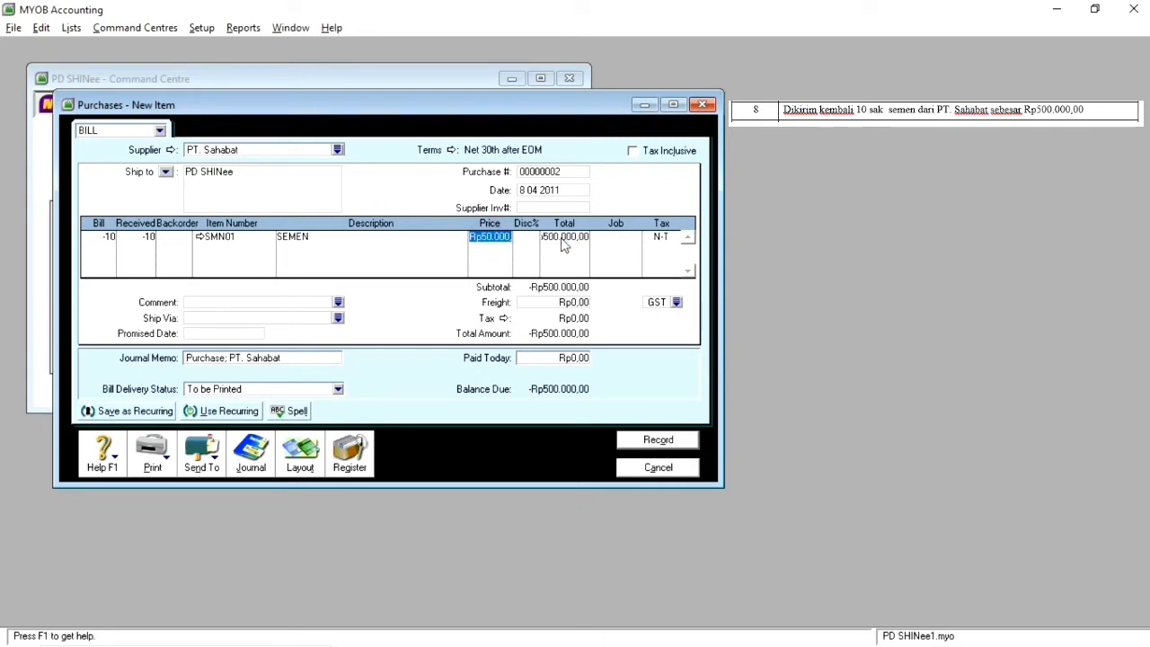
click(672, 441)
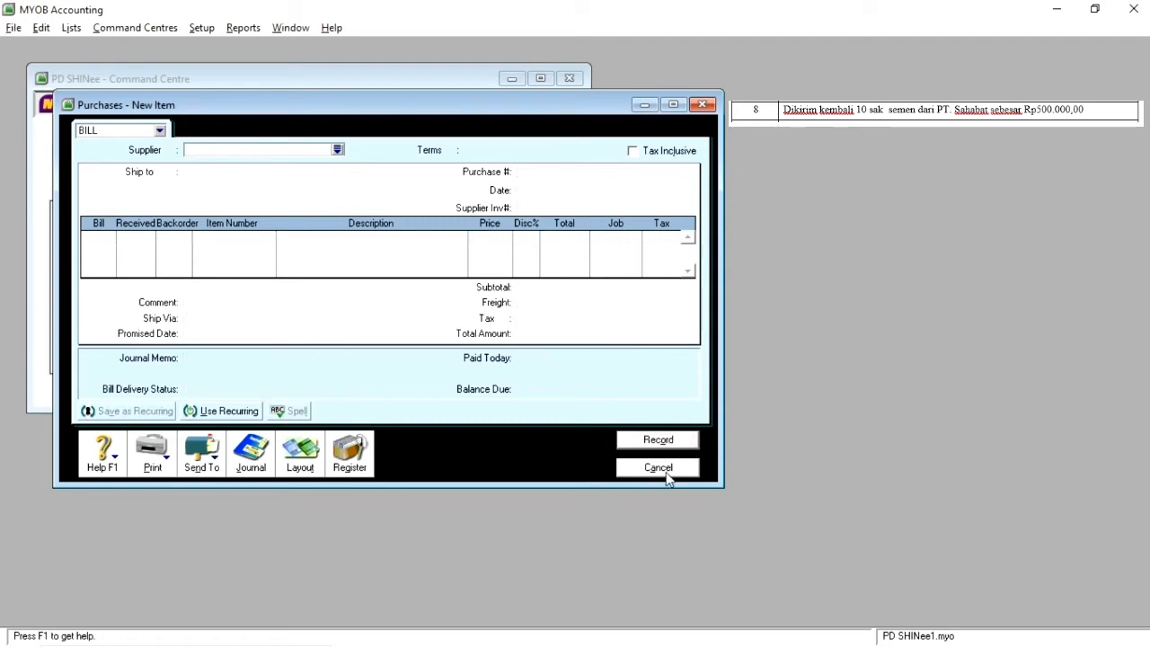
click(658, 469)
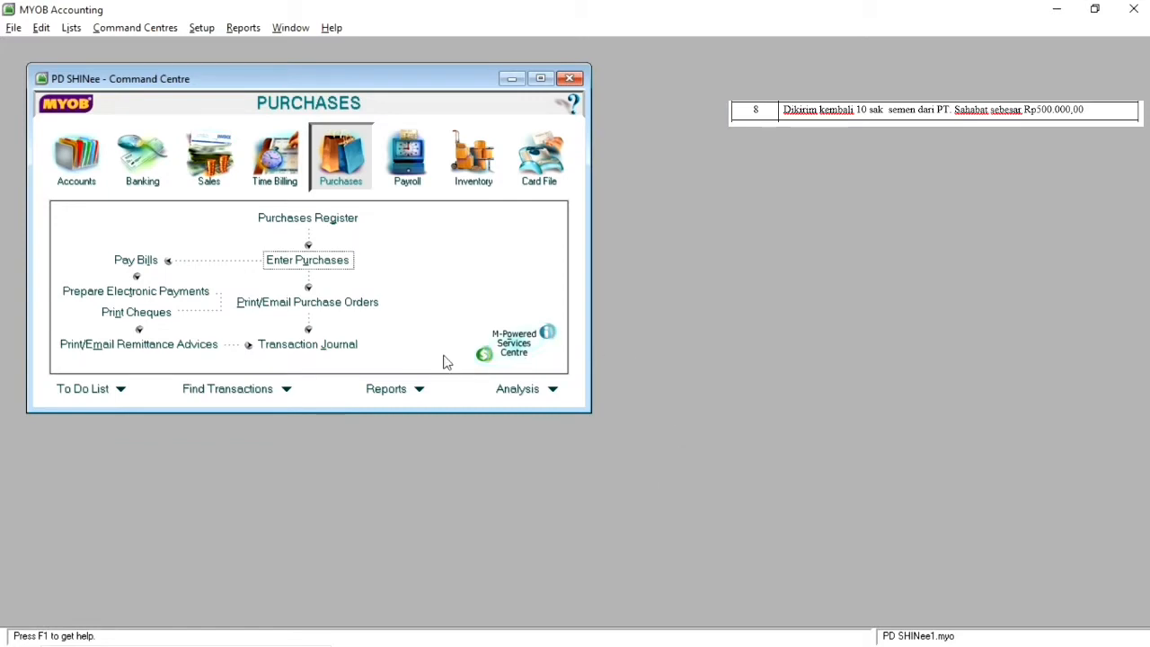
Step: Find PT. Sahabat's 8 04 2011 debit among the purchase register's returns and start applying it to a purchase
click(321, 220)
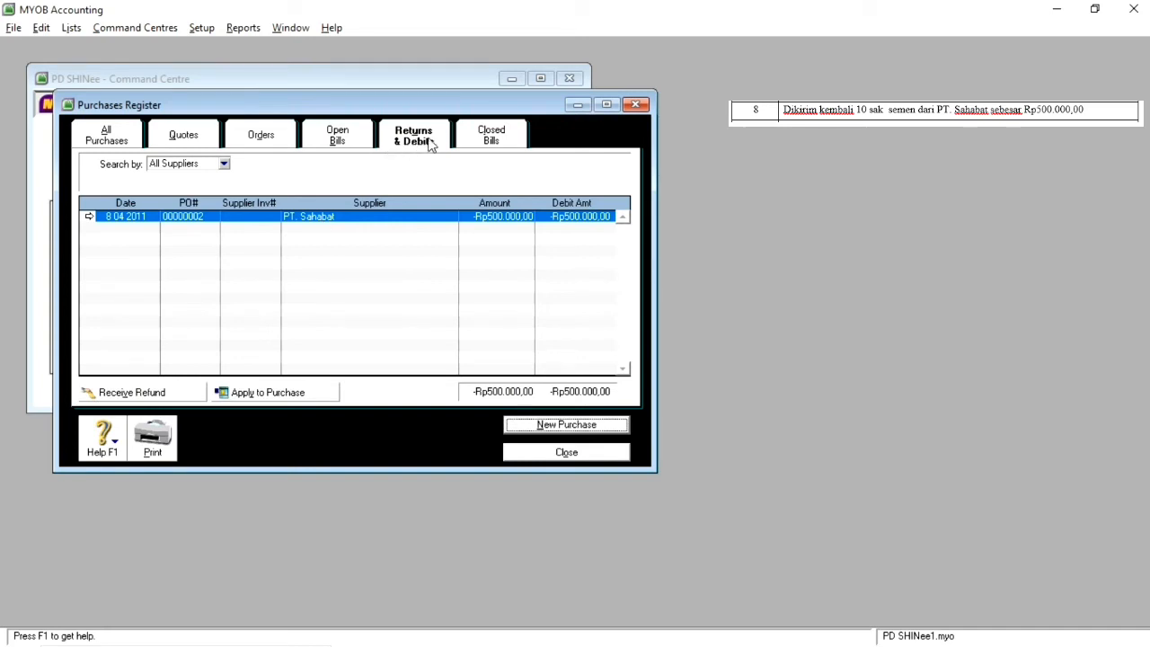
click(418, 142)
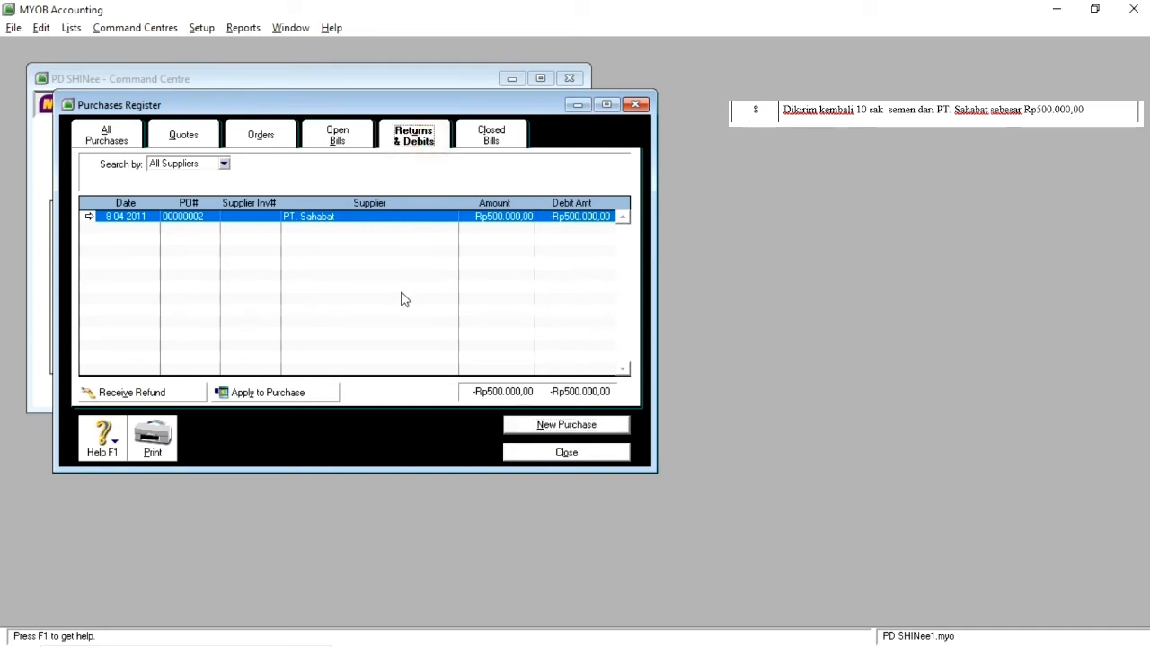
click(314, 394)
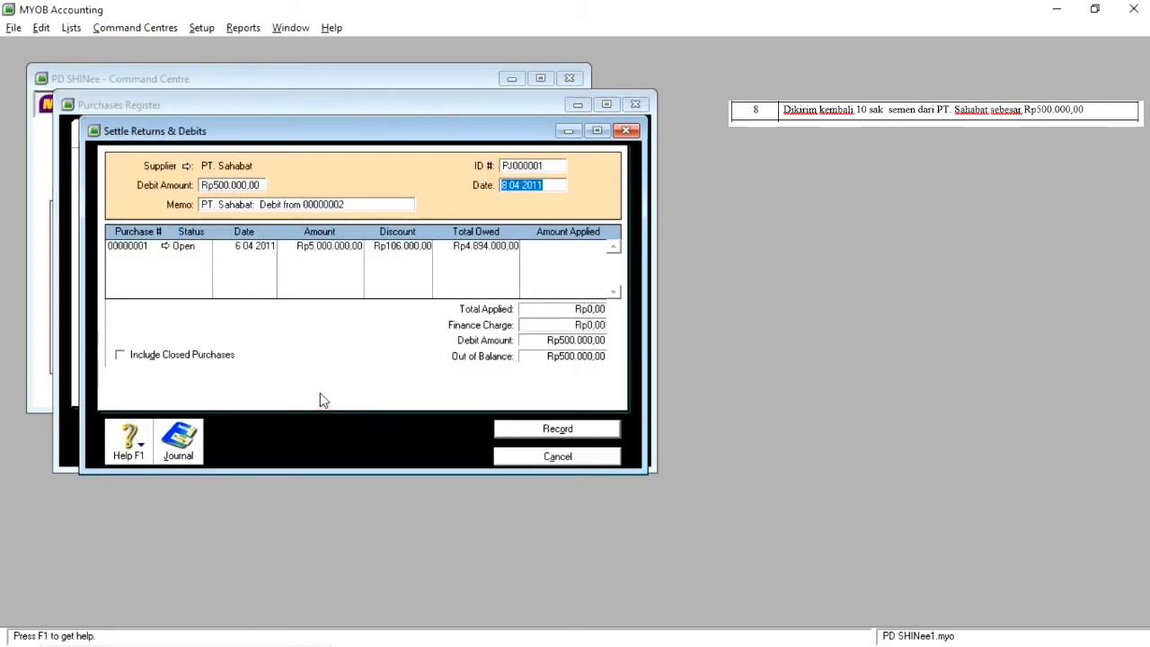
Step: Clear the 6 04 2011 purchase's discount, record the debit settlement with a Rp500.000,00 finance charge, and close the purchases register
click(406, 253)
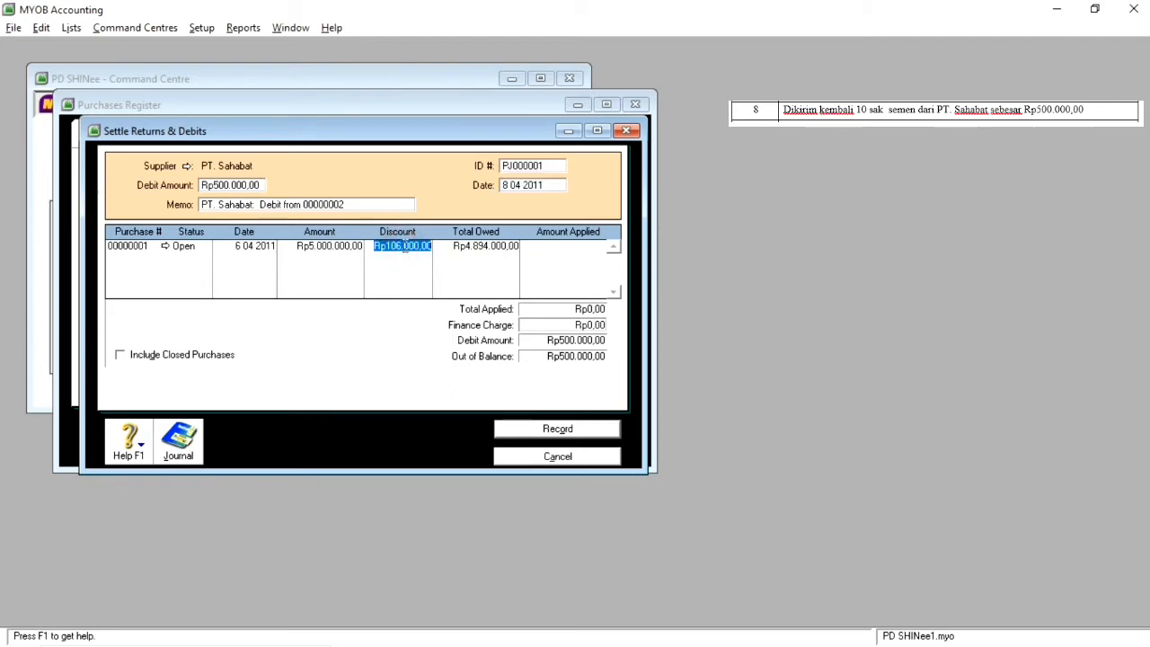
key(BackSpace)
key(Tab)
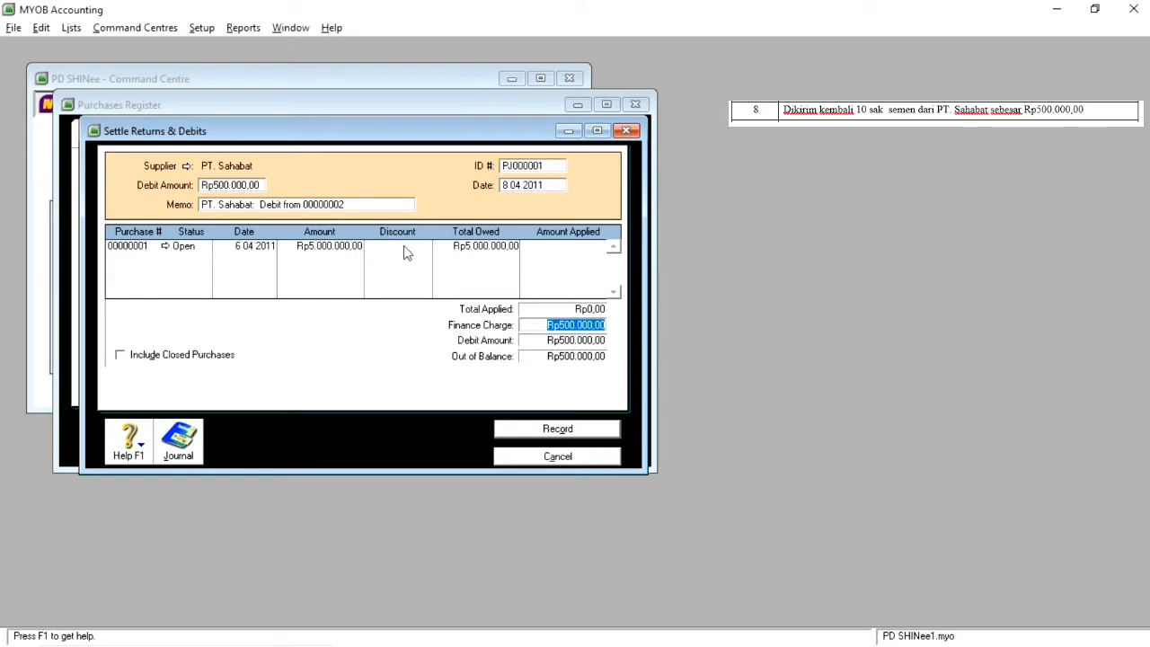
click(560, 432)
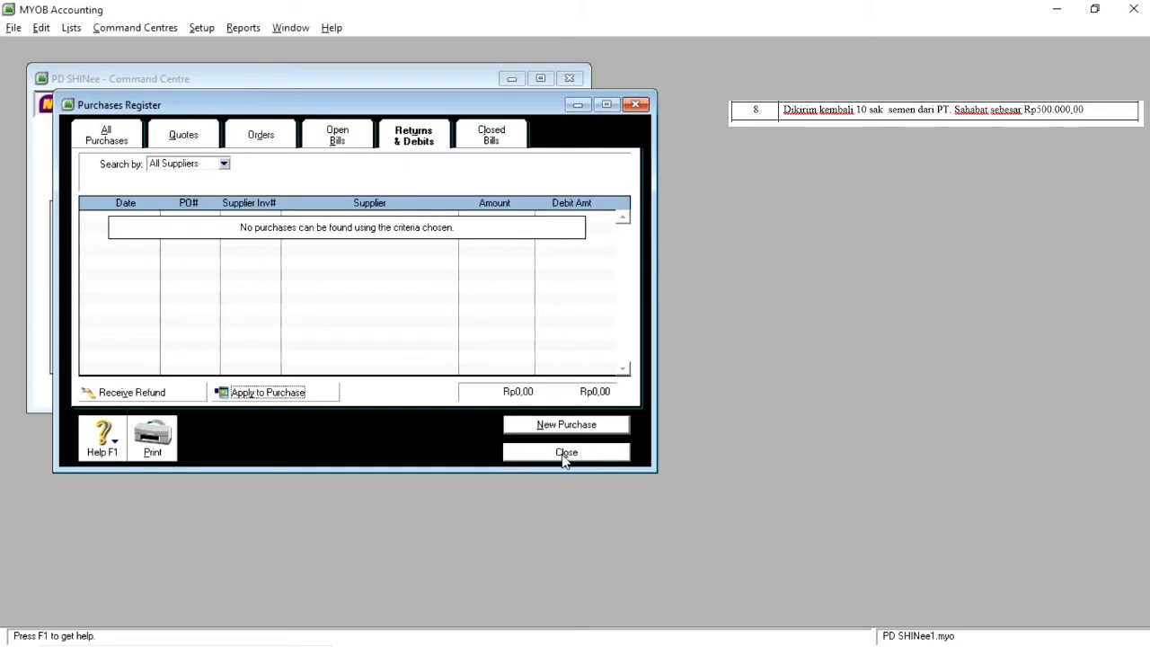
click(564, 457)
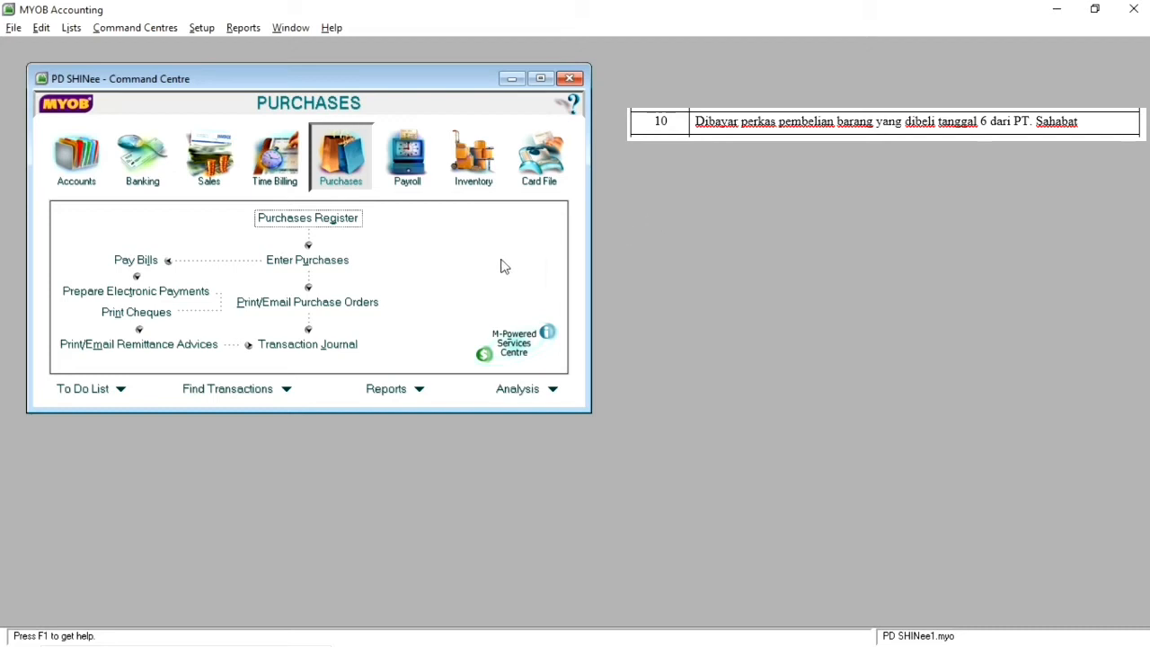
Step: Start a bill payment to supplier PT. Sahabat from account 1-1110 Kas, dated 10 04 2011
click(151, 261)
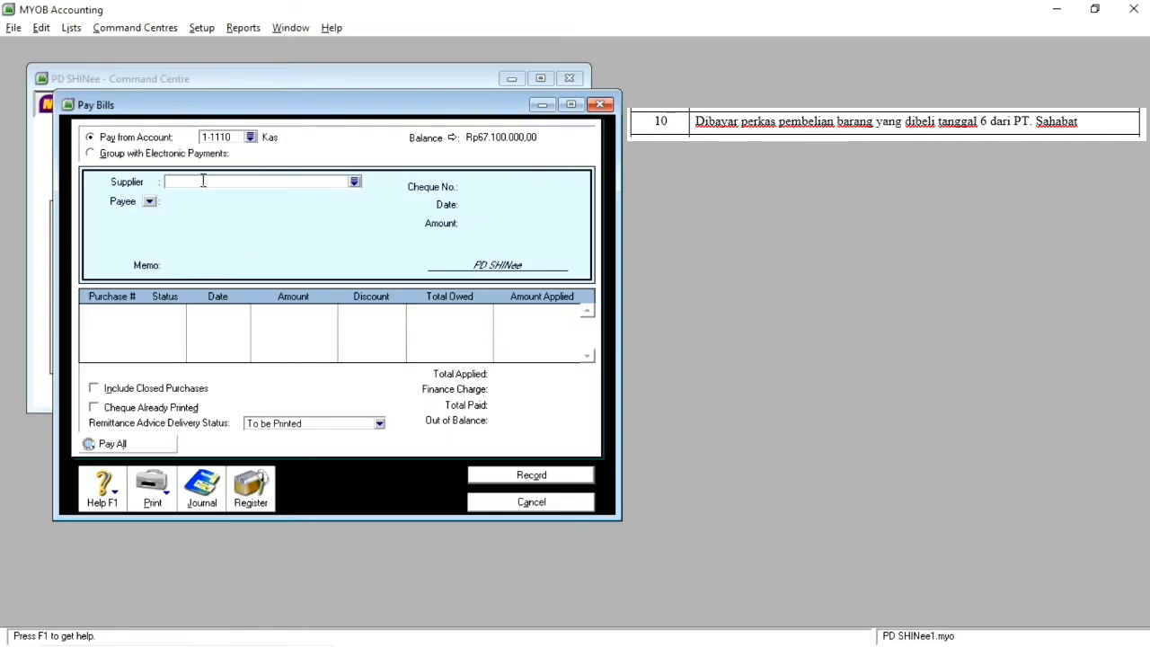
click(356, 182)
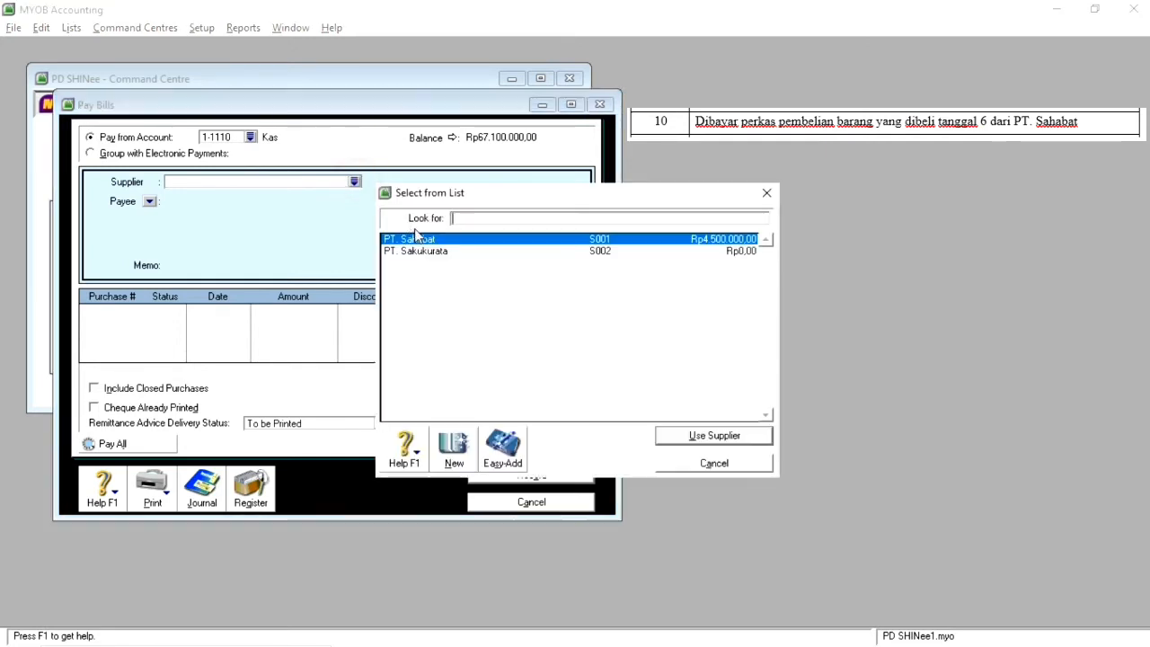
click(418, 238)
double_click(419, 238)
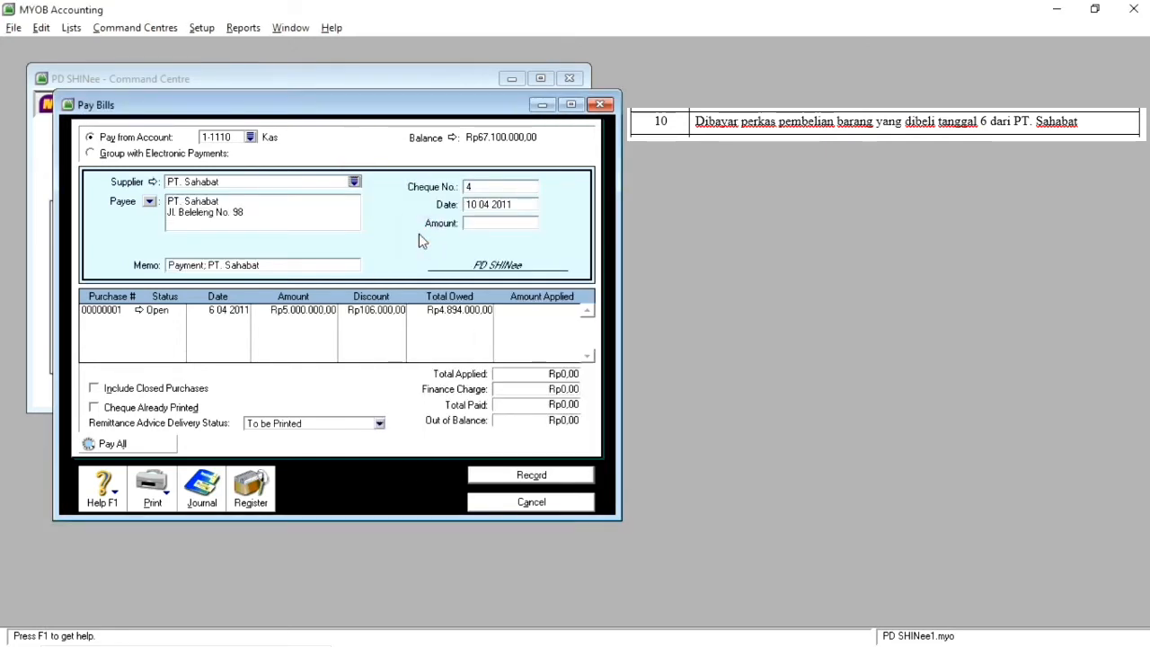
click(476, 205)
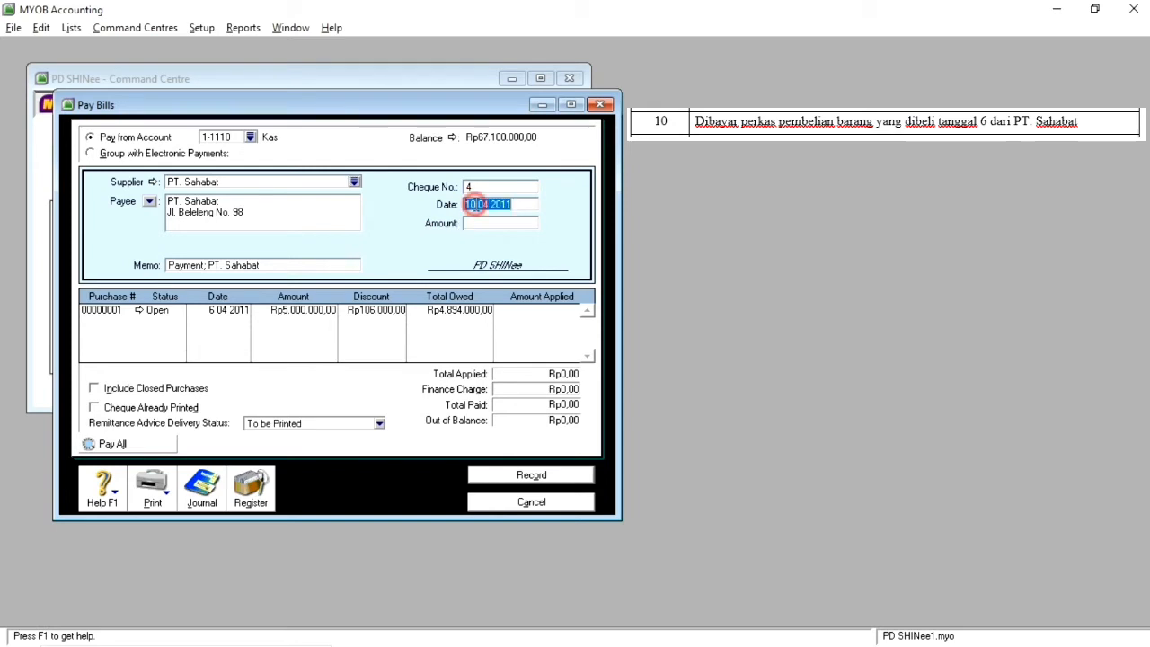
click(476, 205)
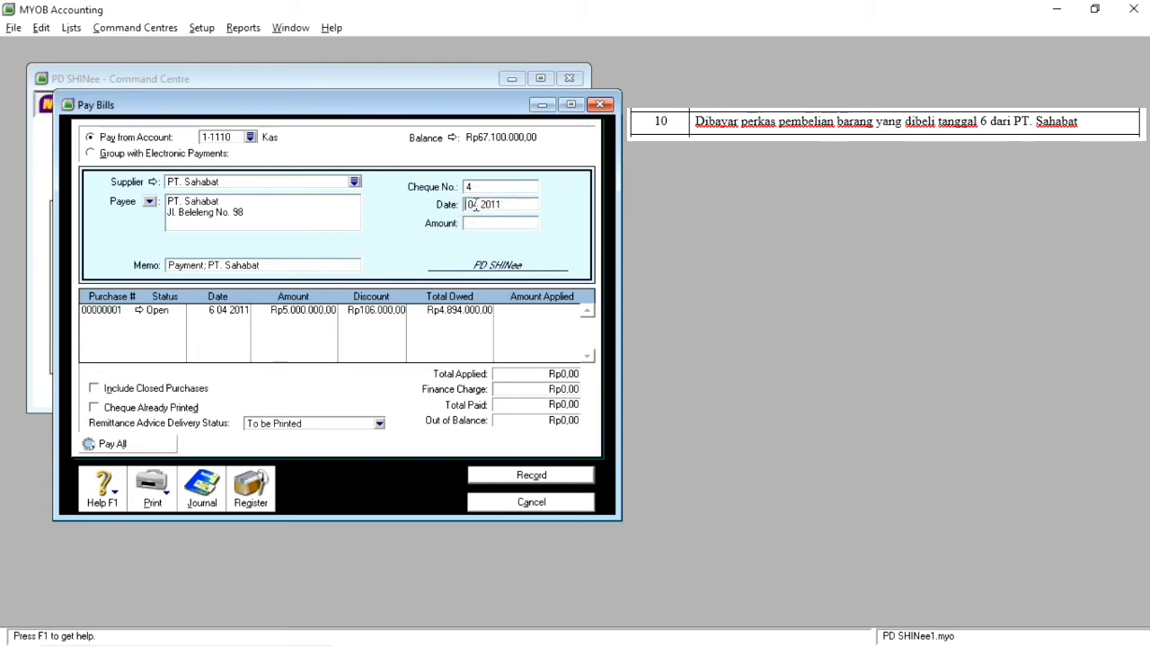
key(Right)
key(Right)
key(Right)
key(Right)
key(Right)
key(Right)
key(Right)
key(Right)
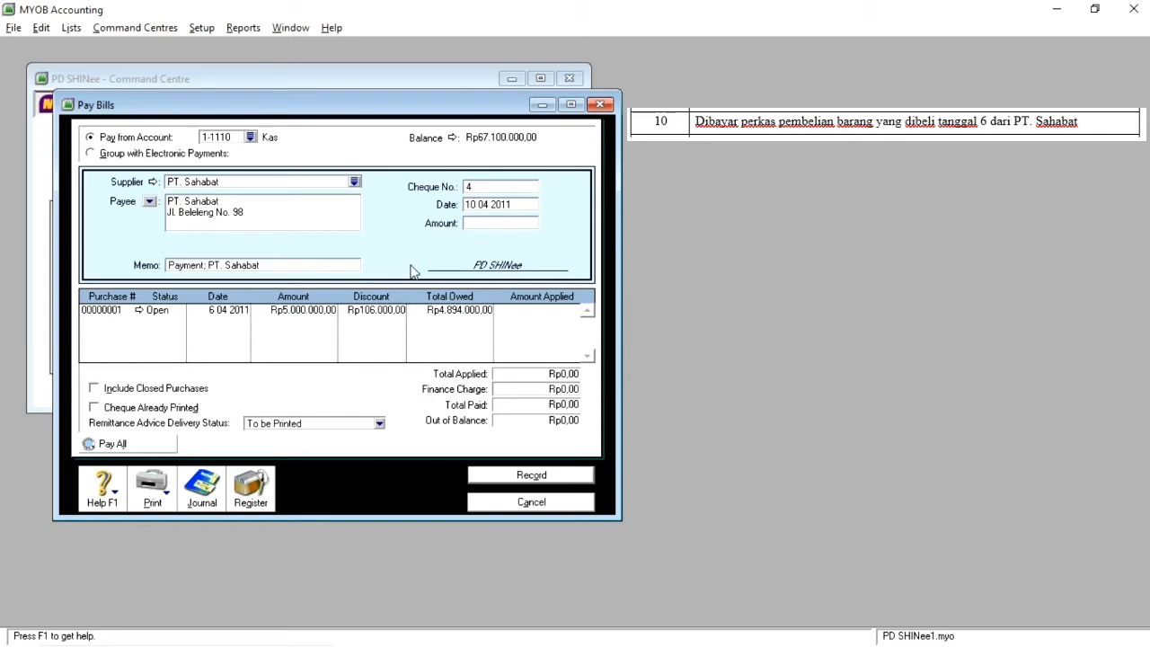
Step: Apply the Pay All amount of Rp4.894.000,00 to the open purchase, record the payment with printing postponed, and close the payment entry
click(143, 451)
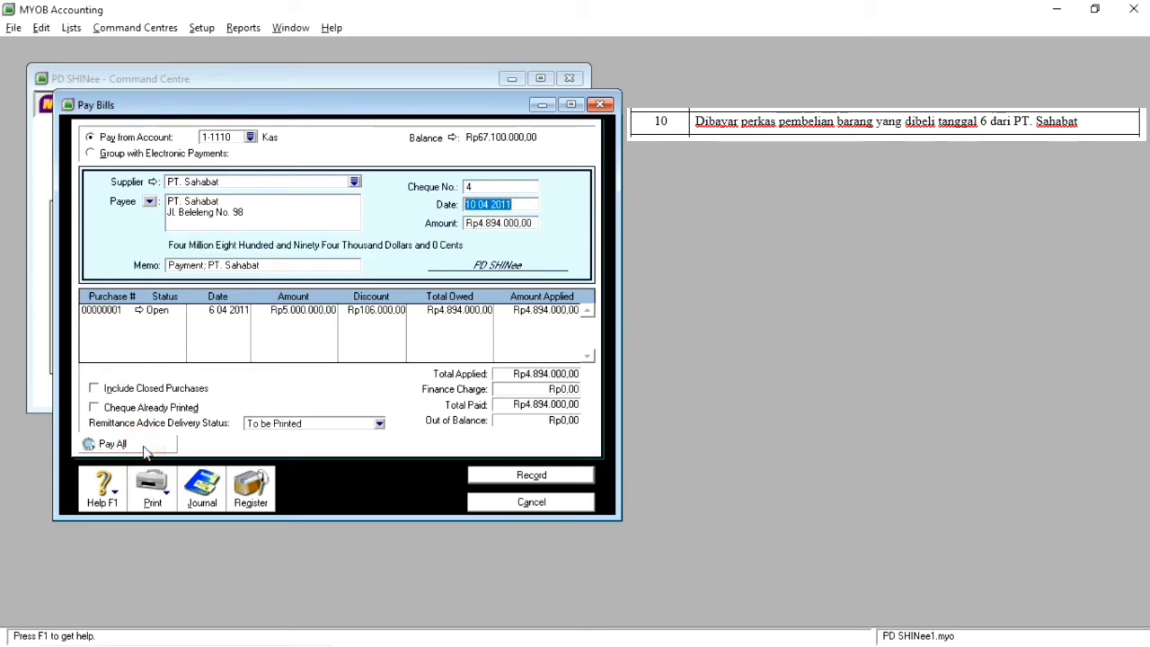
click(531, 476)
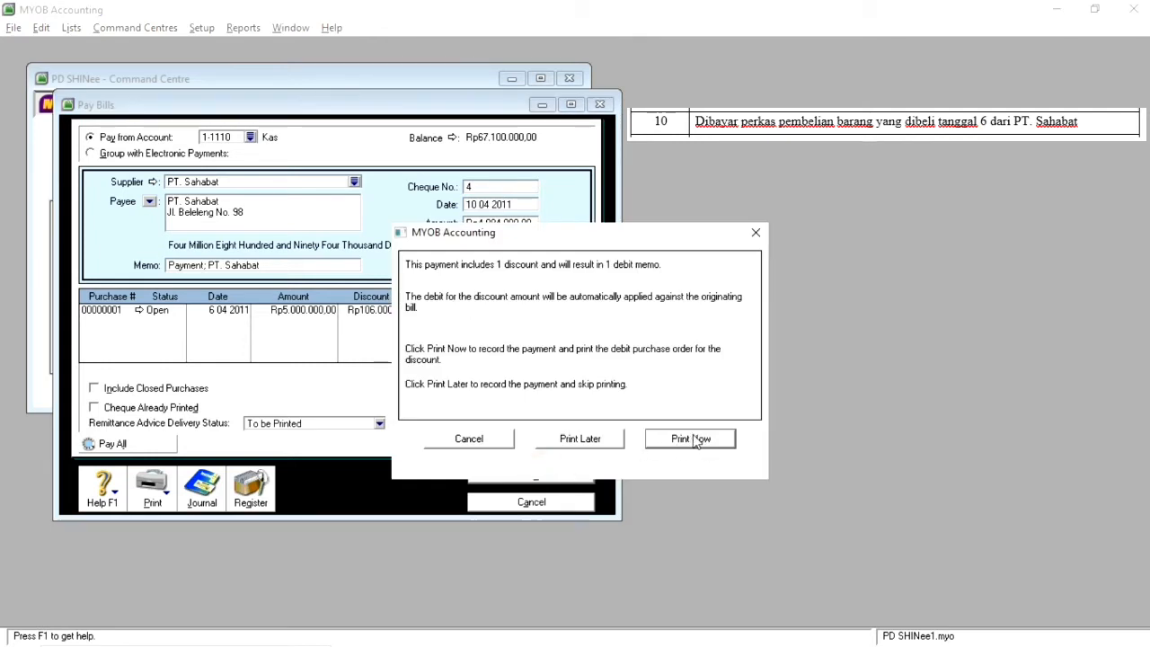
click(603, 438)
click(552, 505)
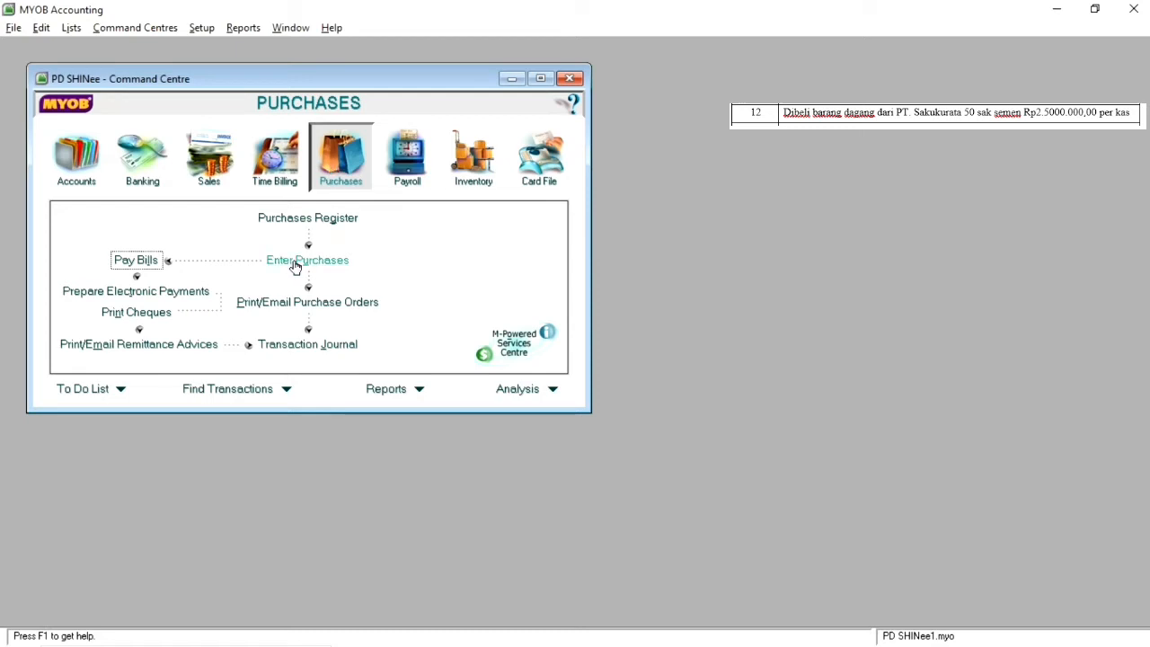
Step: Start a new item bill for supplier PT. Sakukurata dated 12 04 2011
click(328, 261)
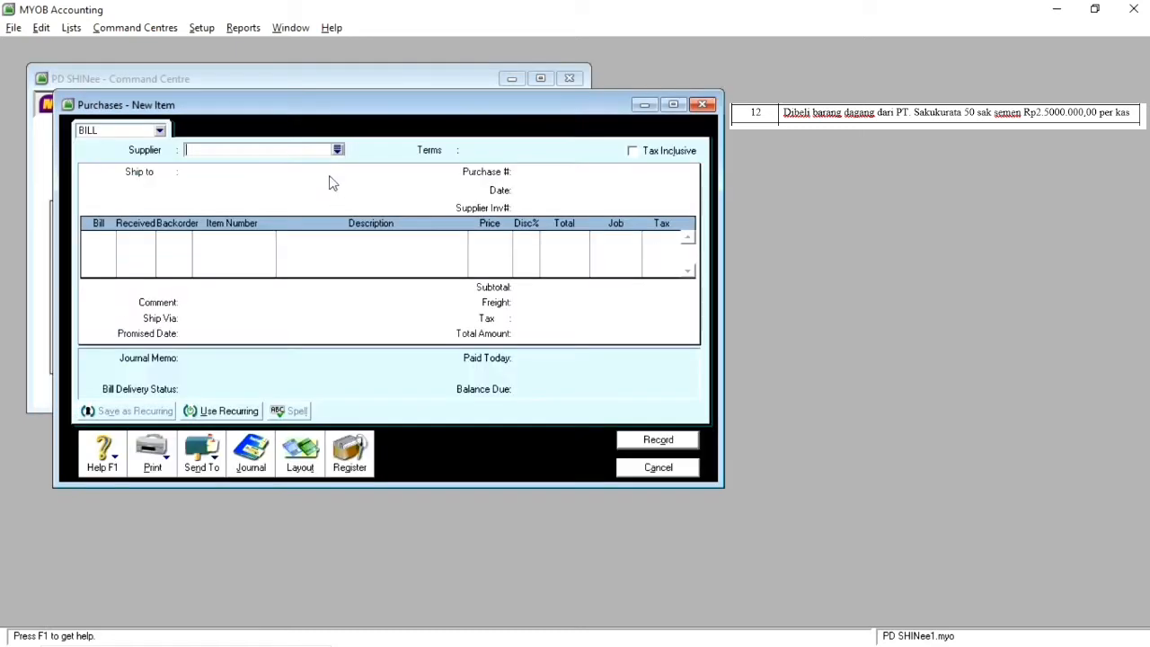
click(340, 150)
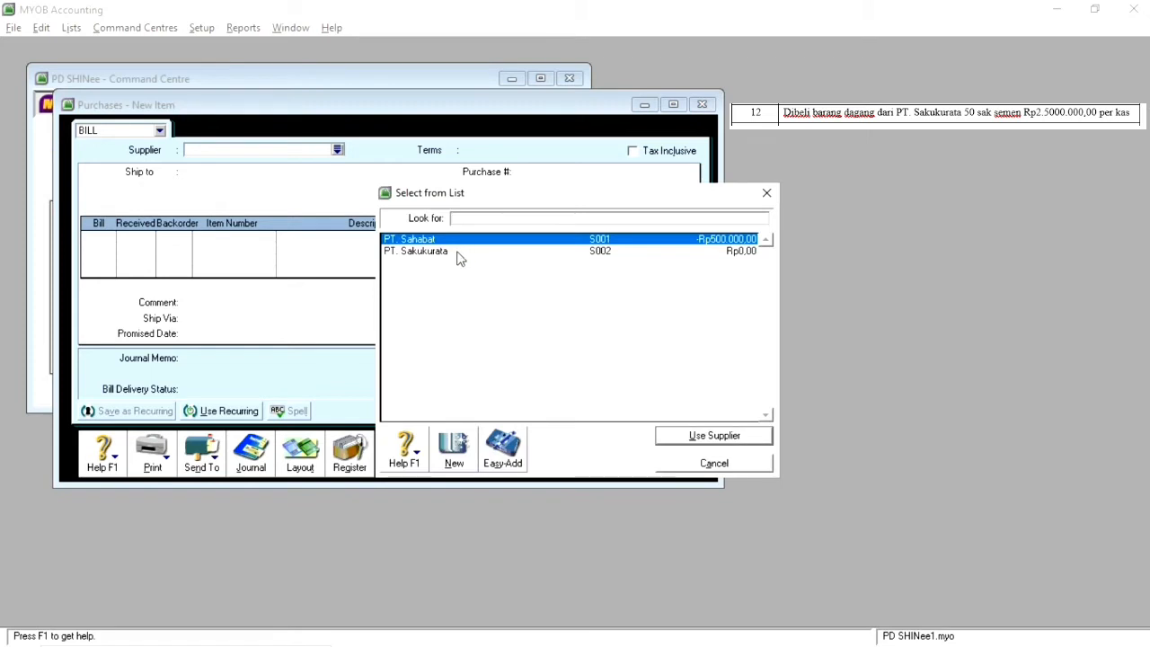
click(446, 252)
double_click(447, 252)
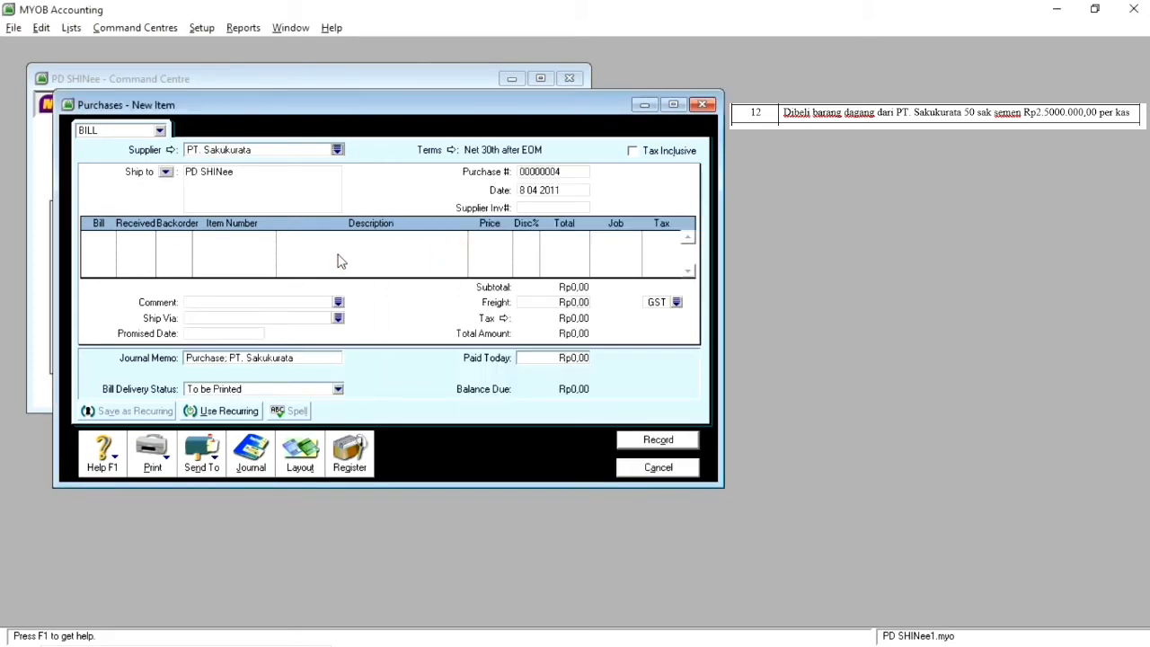
click(527, 193)
click(525, 192)
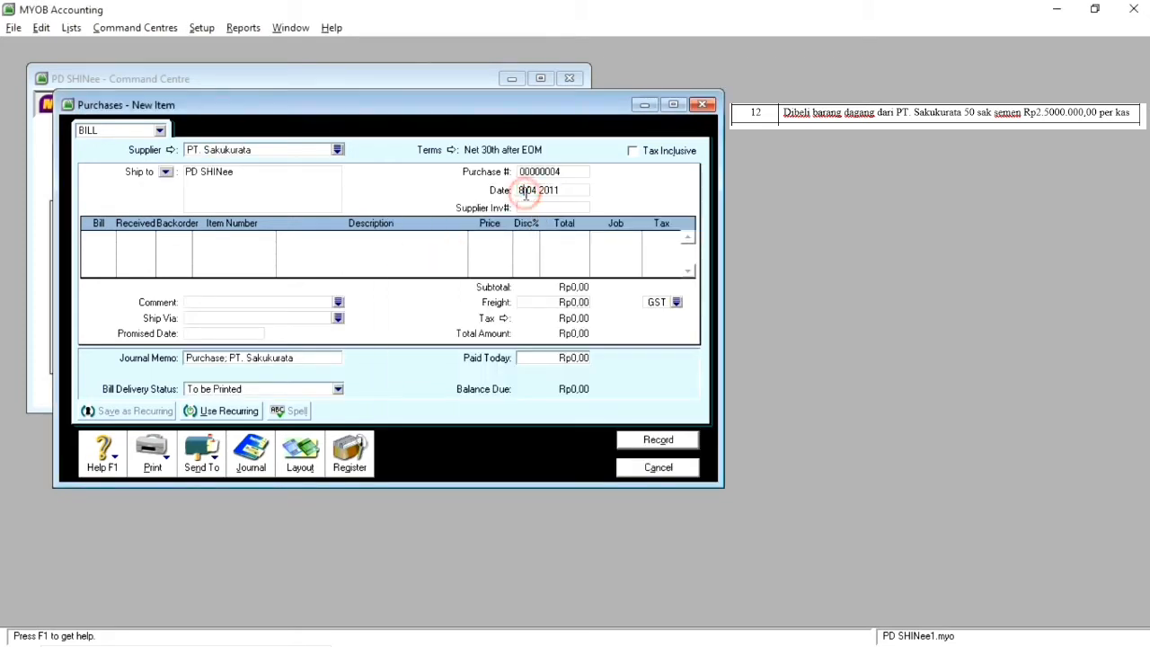
key(BackSpace)
text(13)
Step: Add a line for 50 units of item SMN01 (SEMEN) to the PT. Sakukurata bill
click(94, 235)
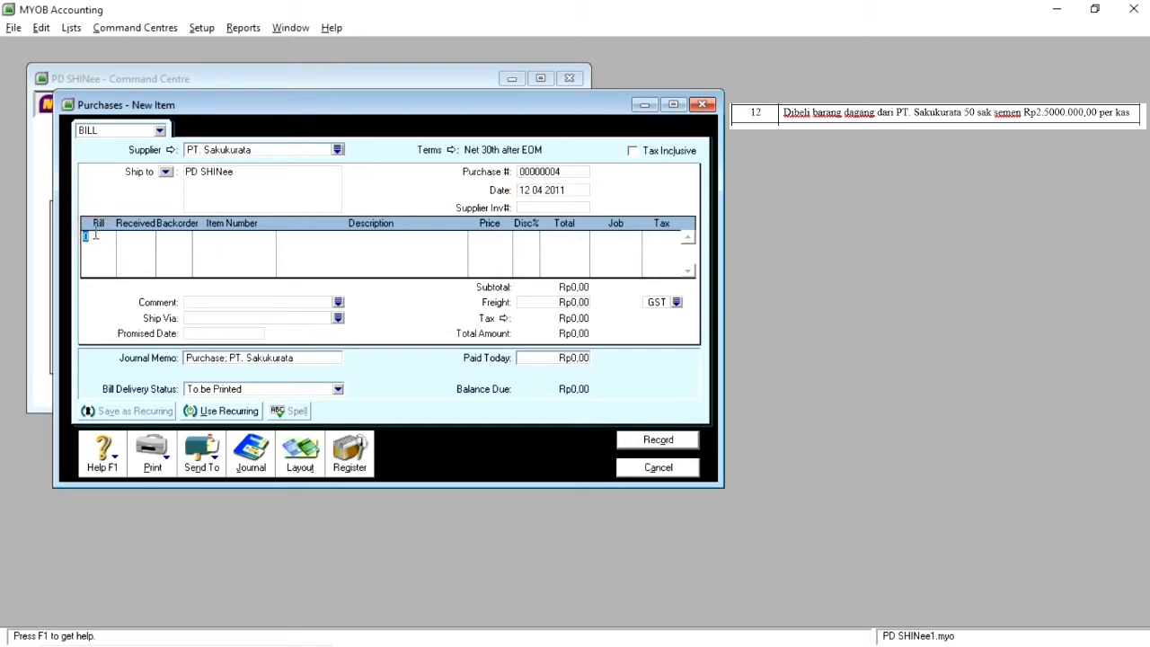
text(50)
key(Tab)
key(Tab)
key(Return)
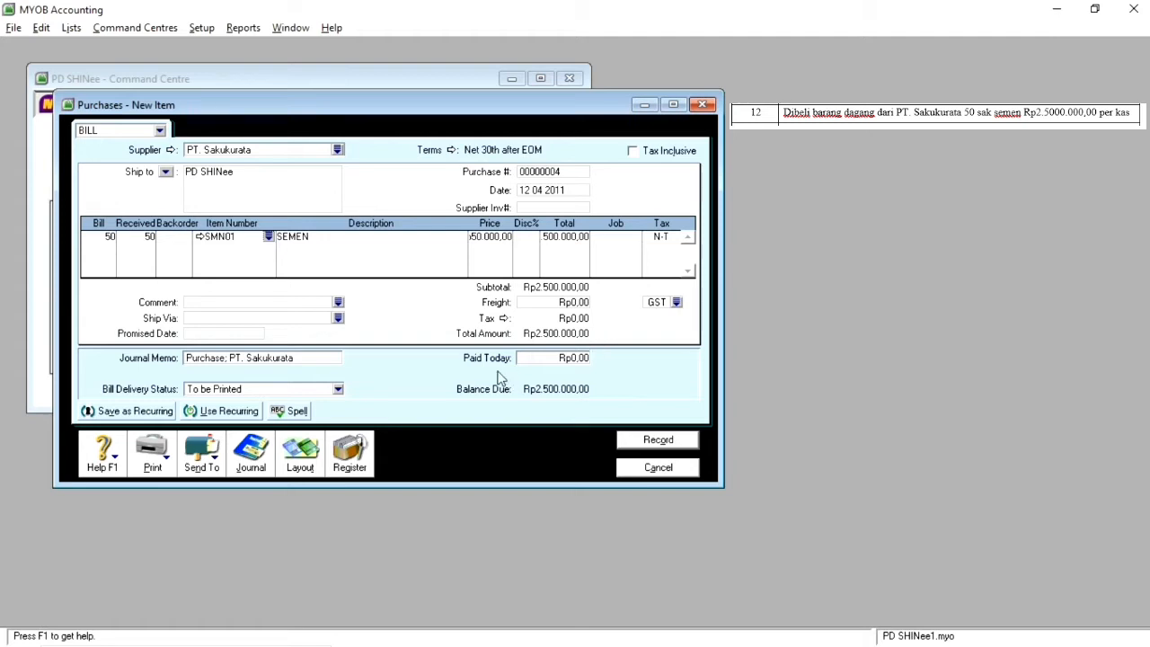
Step: Enter Rp2.500.000,00 as the amount paid today on the PT. Sakukurata bill
click(570, 358)
text(2500000)
key(Tab)
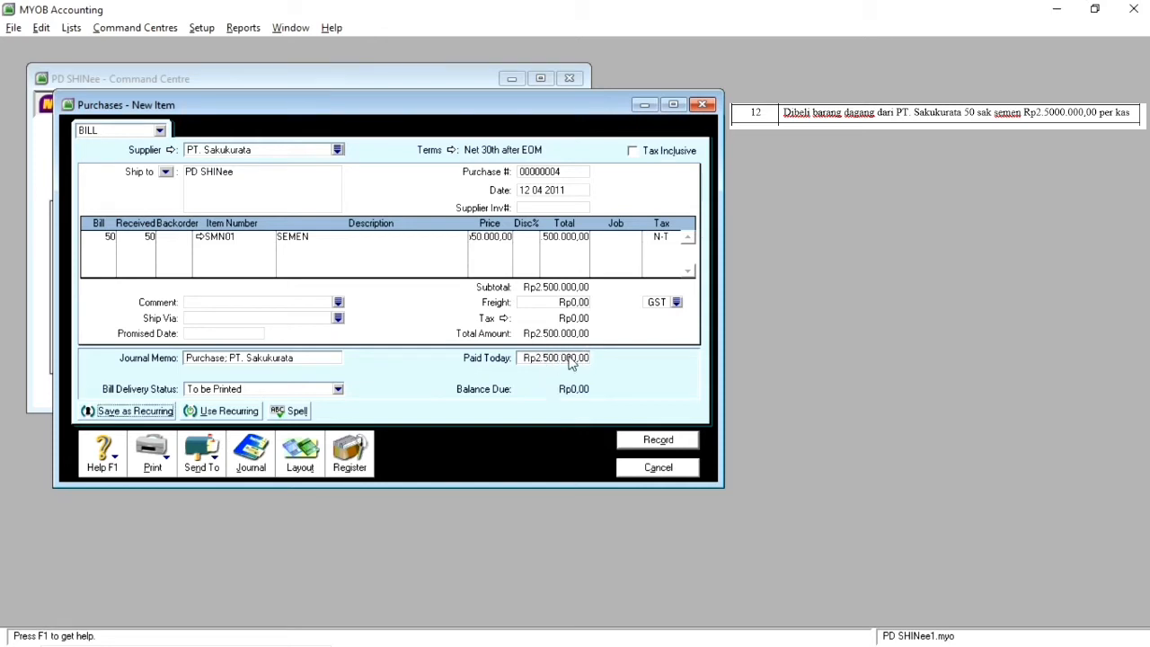
Step: Record the PT. Sakukurata bill without changing its tax code and close the purchase entry
click(664, 441)
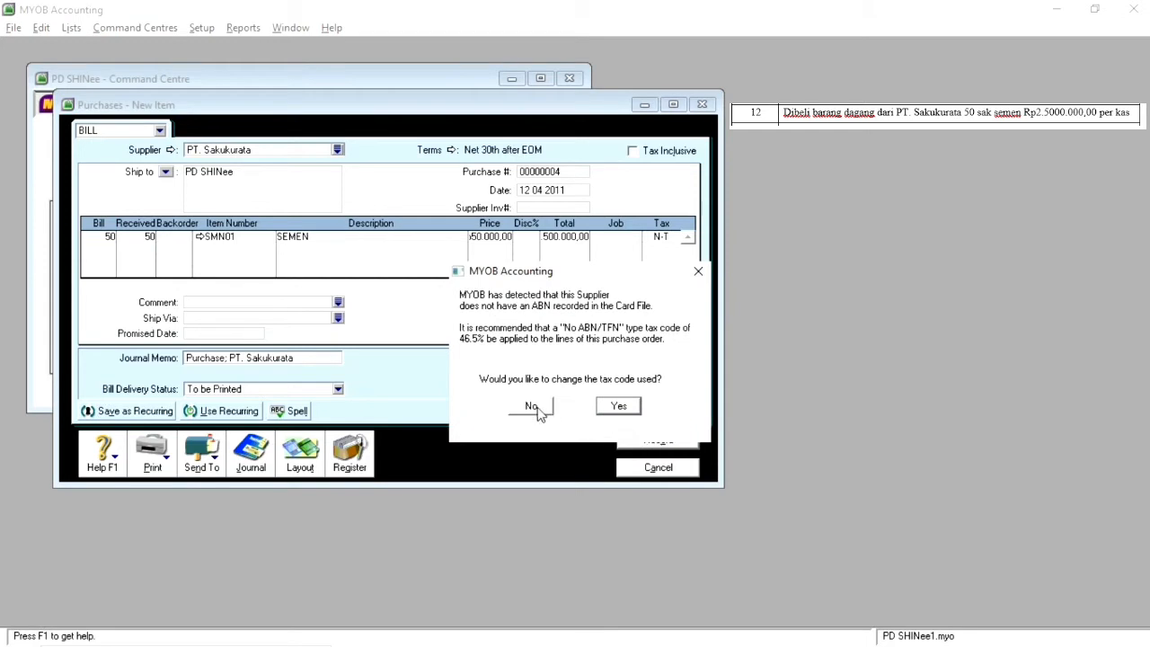
click(538, 410)
click(665, 465)
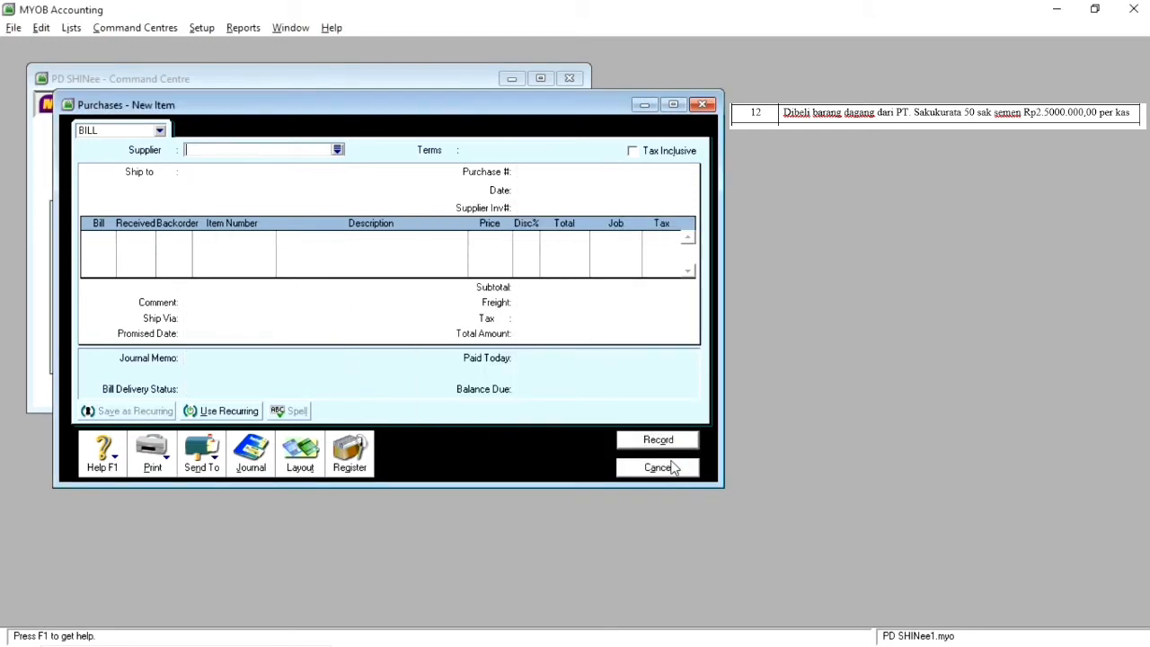
click(657, 469)
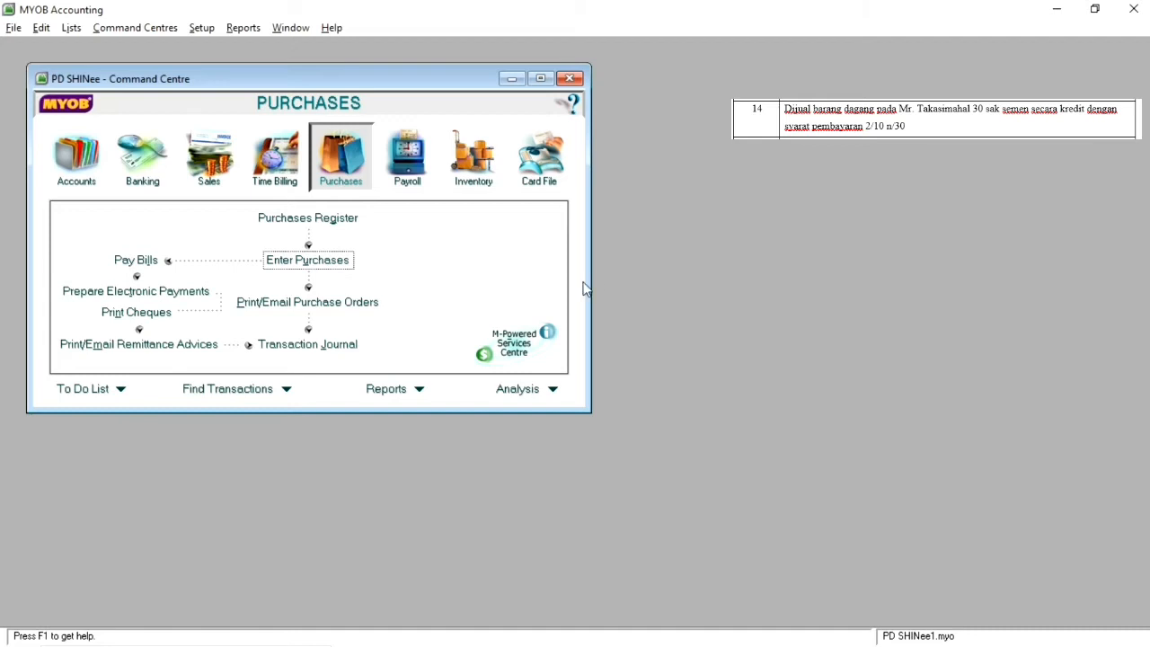
Step: Start a new sales invoice for the customer named in the day 14 transaction
click(204, 168)
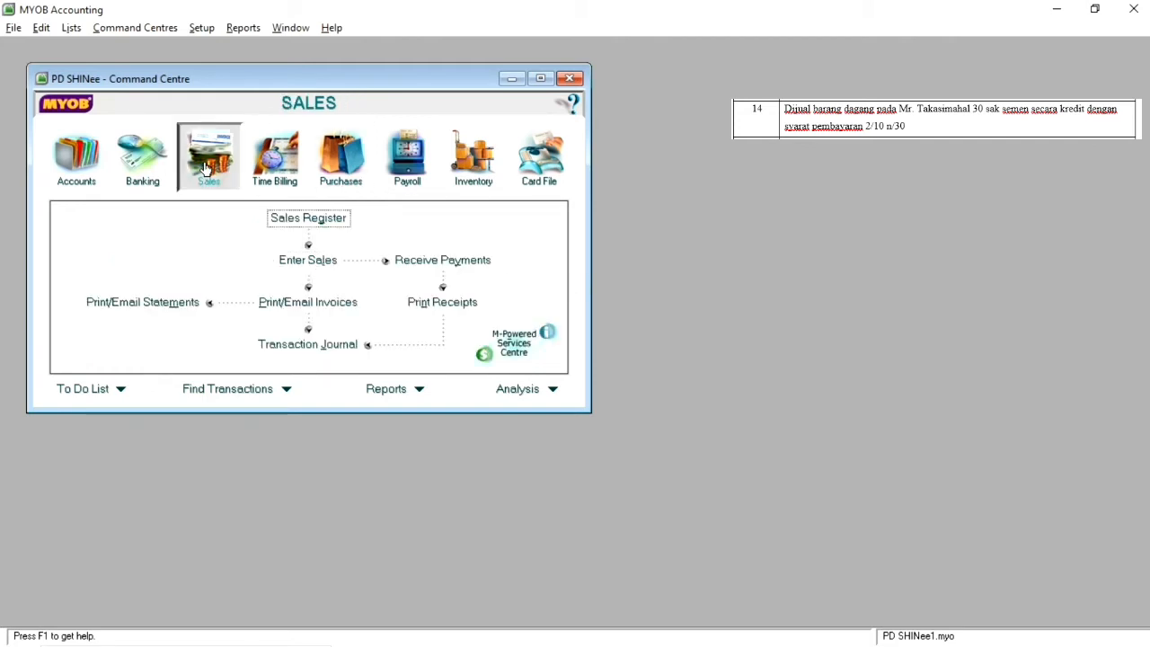
click(322, 262)
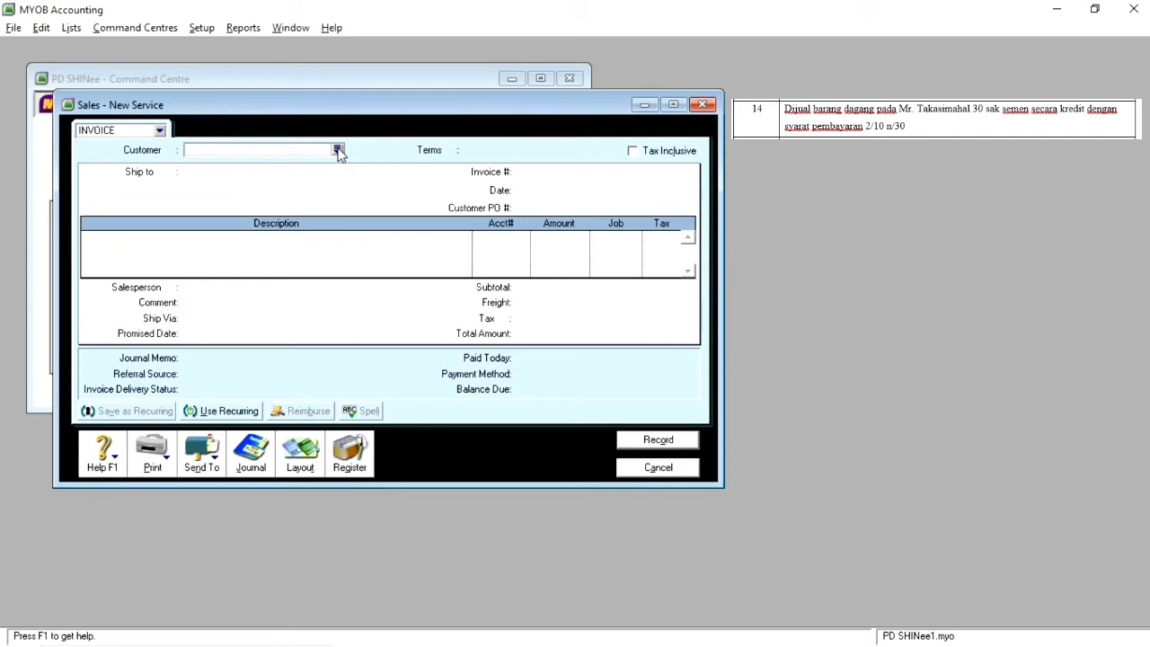
click(338, 150)
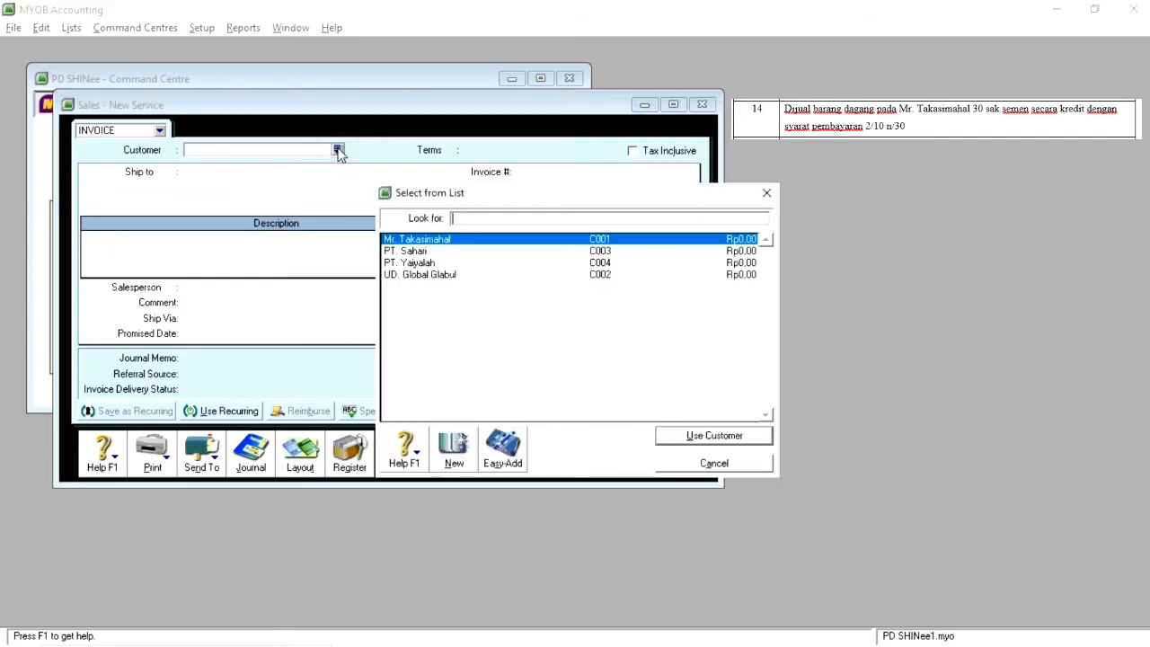
double_click(431, 239)
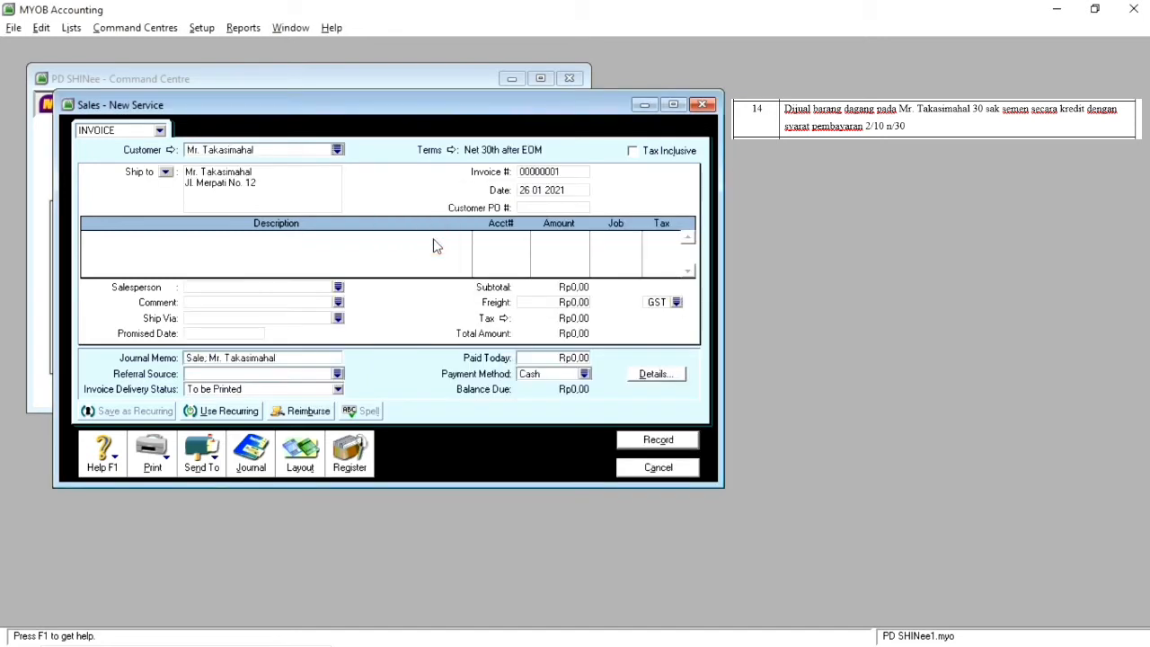
Step: Set the sales invoice date to 14 04 2011
double_click(531, 192)
click(532, 193)
key(BackSpace)
key(BackSpace)
text(14)
key(Delete)
key(Right)
key(BackSpace)
text(1)
click(530, 207)
Step: Switch the invoice to the Item layout and add a line for 30 units of item SMN01 (SEMEN)
click(300, 455)
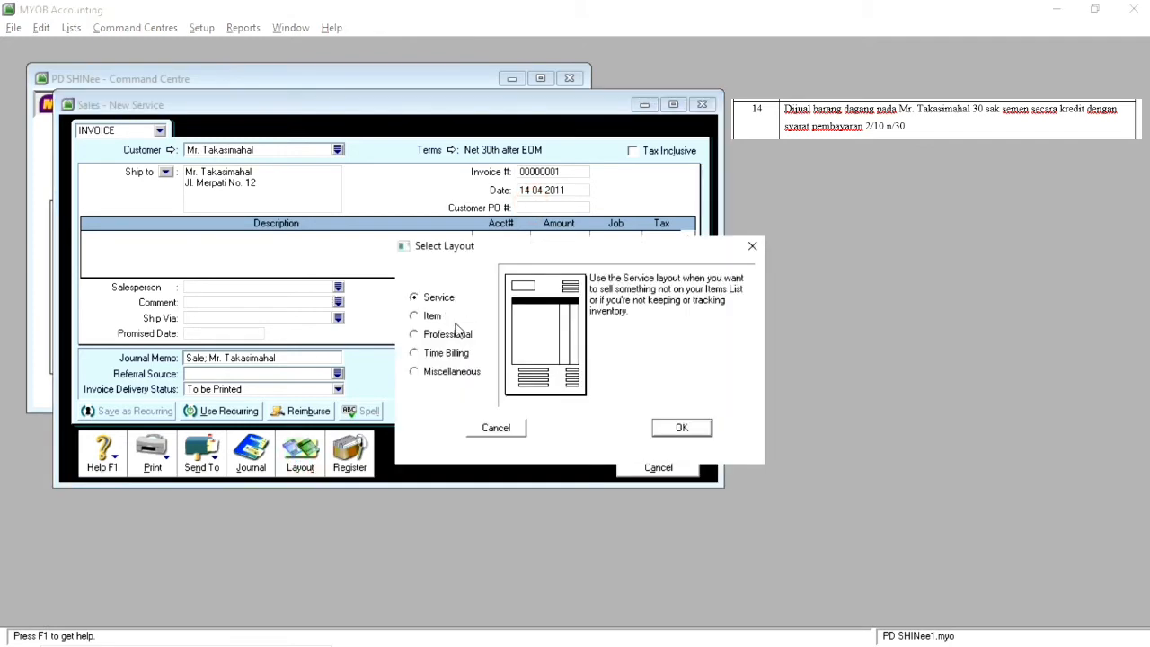
click(432, 320)
click(684, 430)
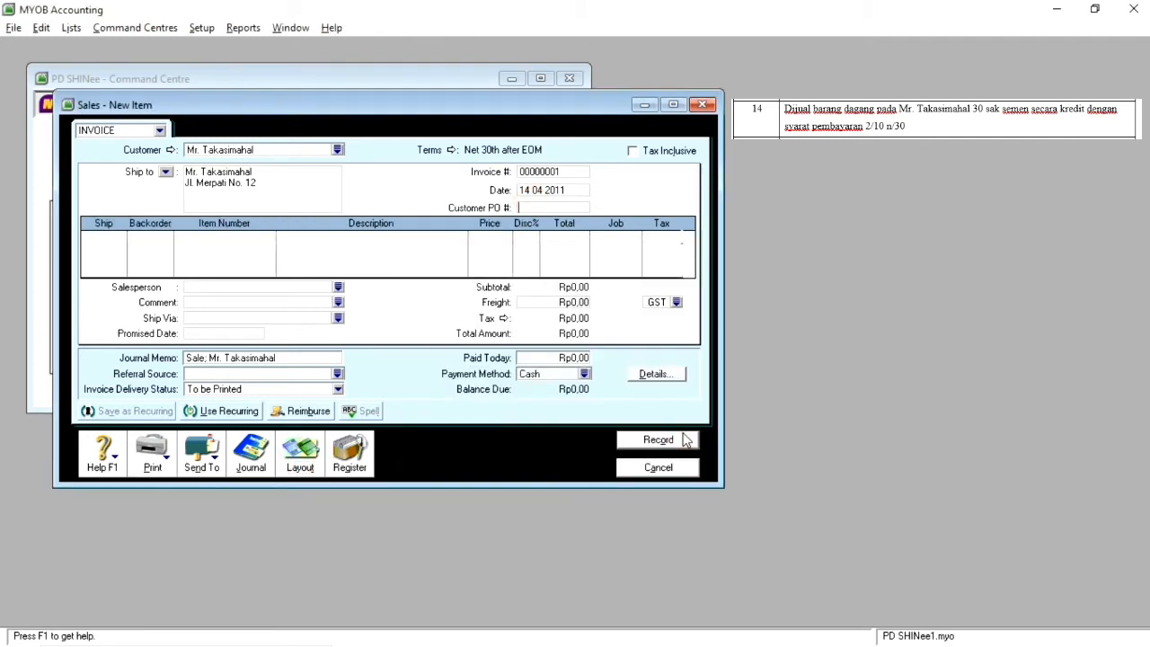
click(111, 241)
text(30)
key(Tab)
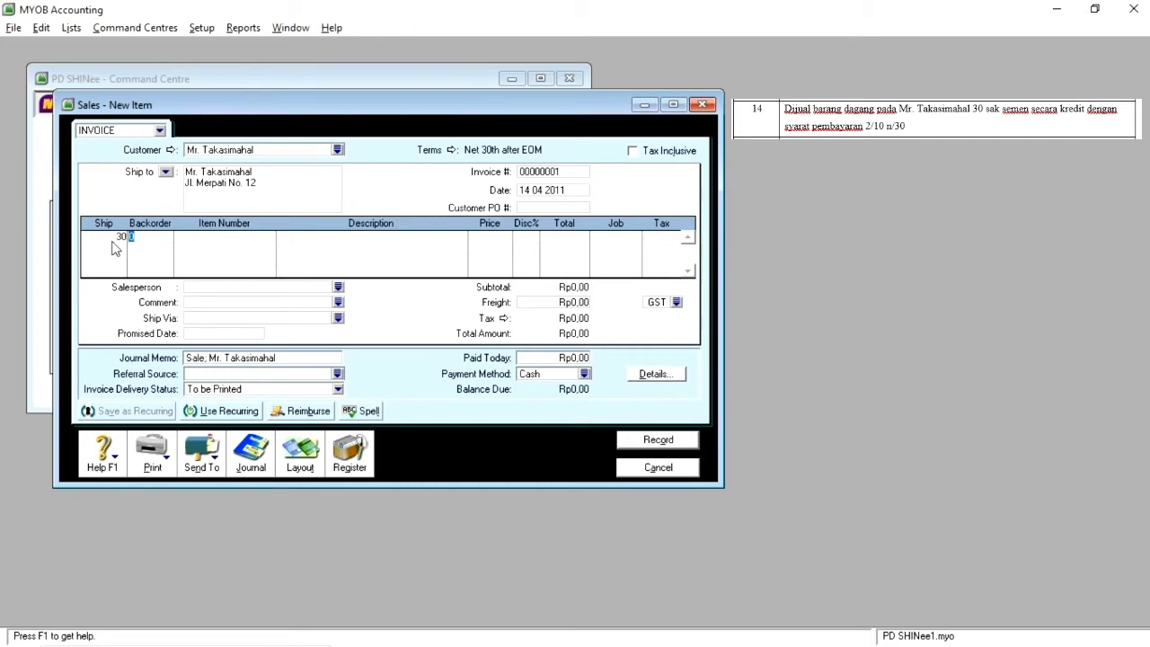
key(Tab)
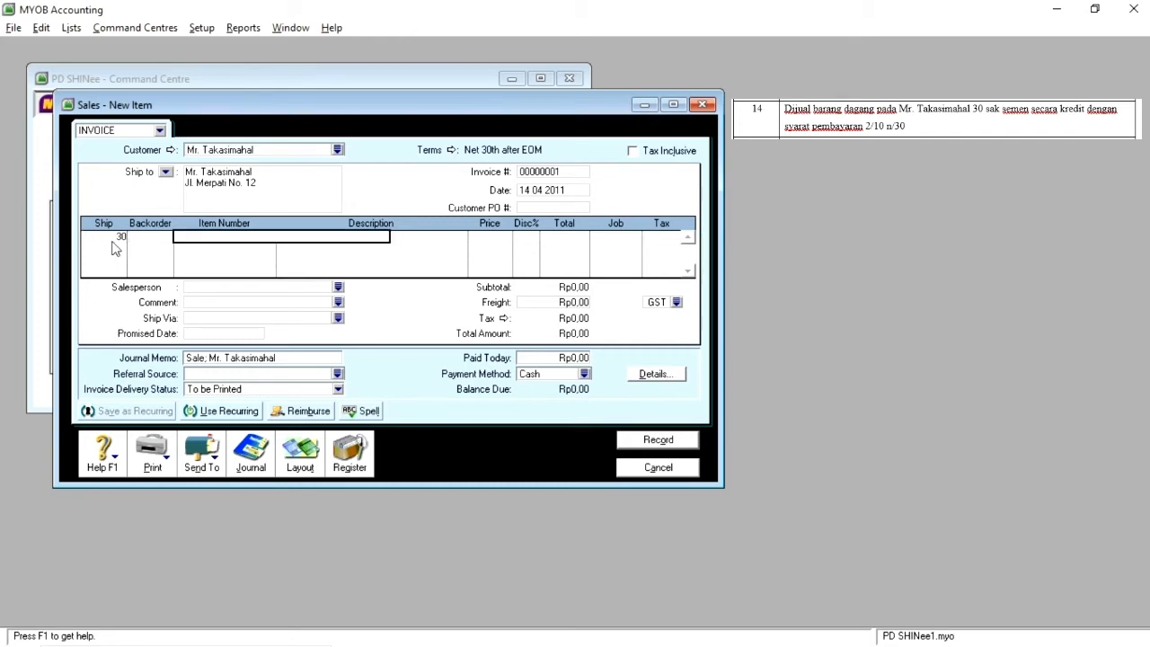
text(SMN01)
key(Tab)
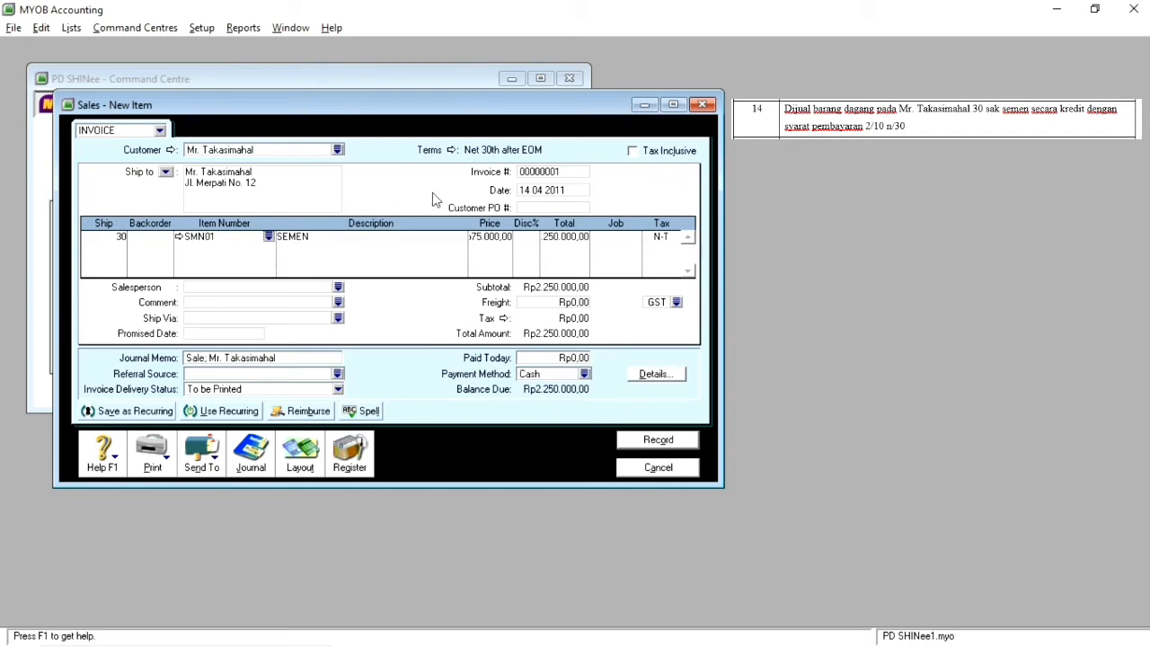
Step: Set the invoice due In a Given # of Days with 10 discount days, 30 balance due days and 2% early-payment discount, and record it
click(452, 150)
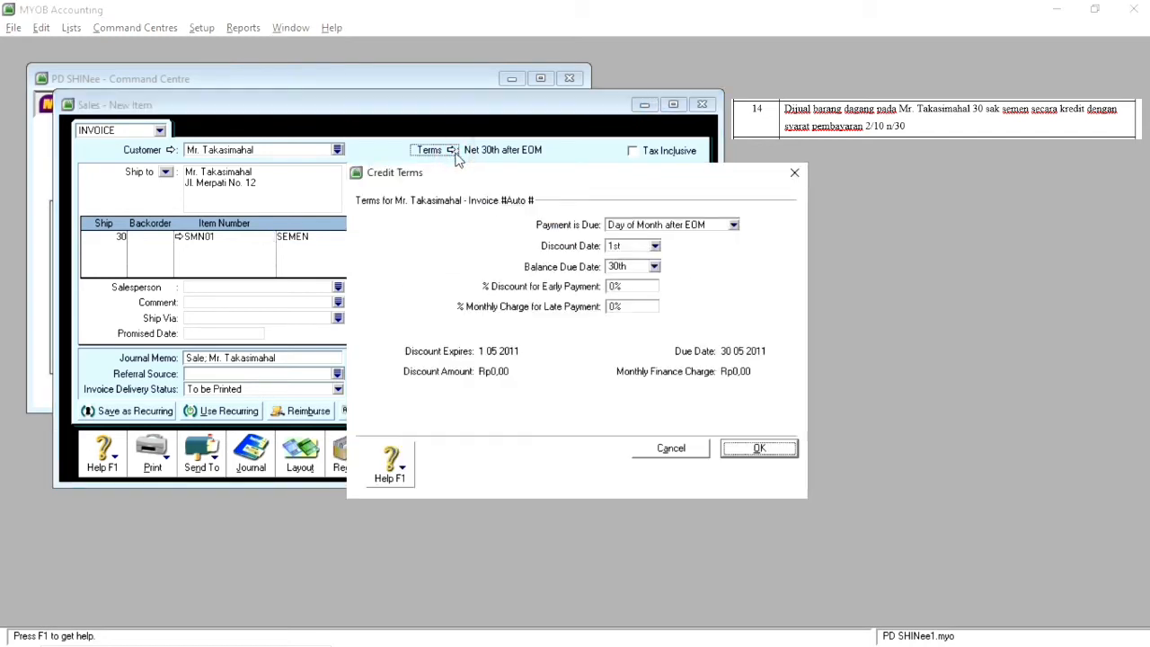
click(632, 228)
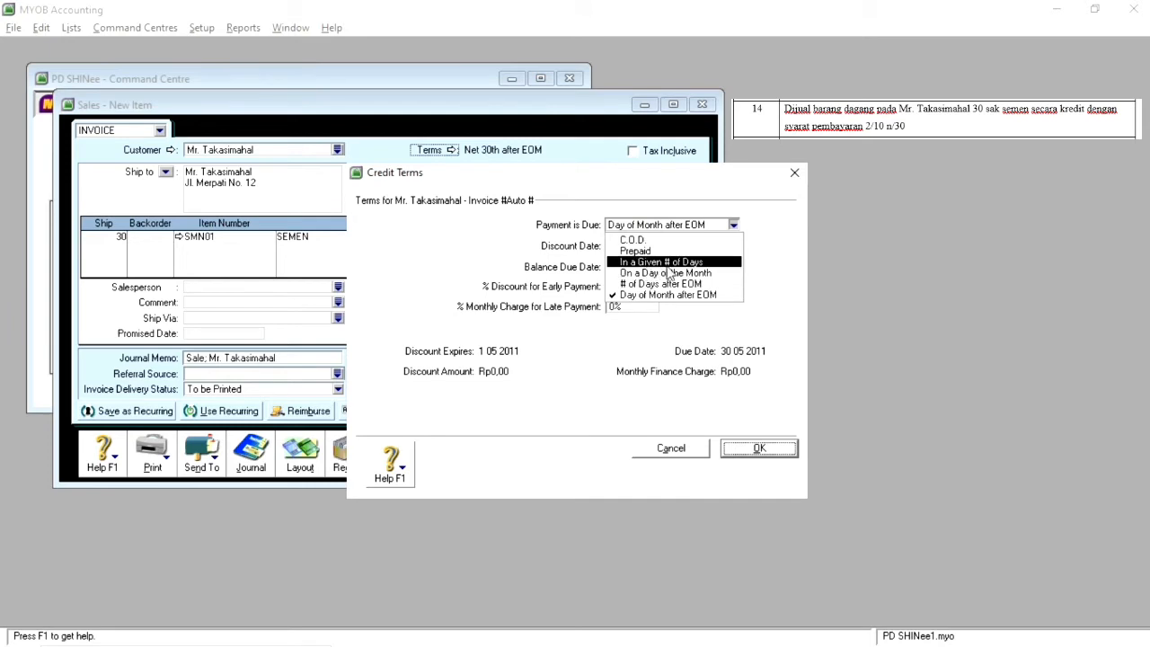
click(676, 261)
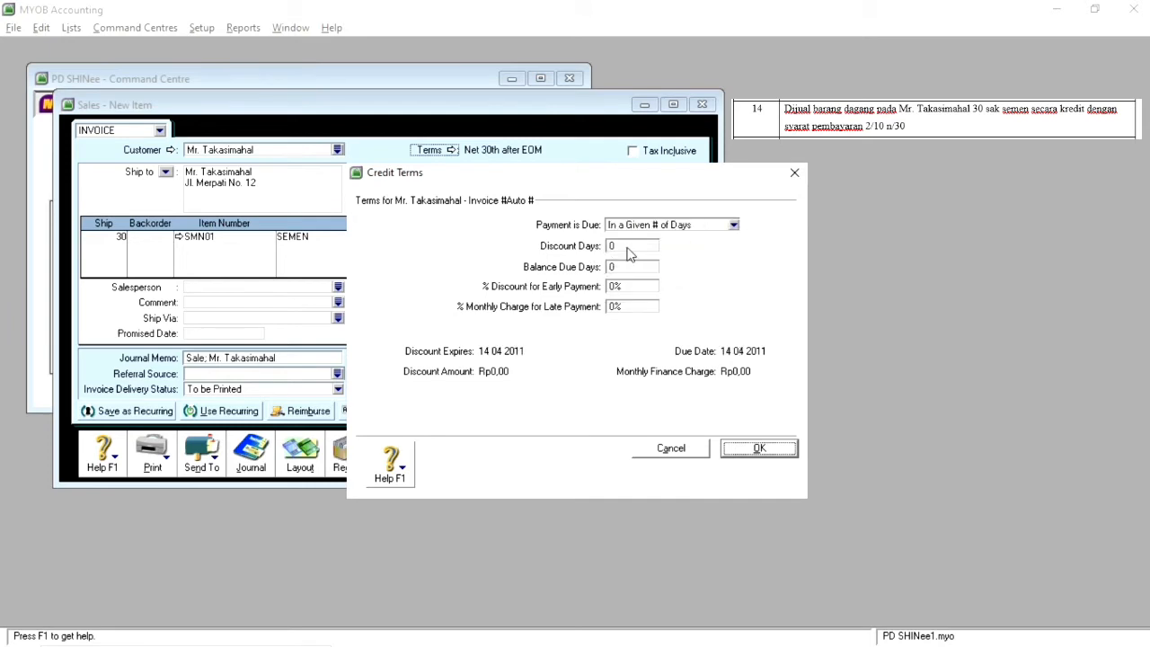
click(628, 246)
text(10)
click(630, 268)
text(30)
click(614, 288)
text(2)
click(758, 450)
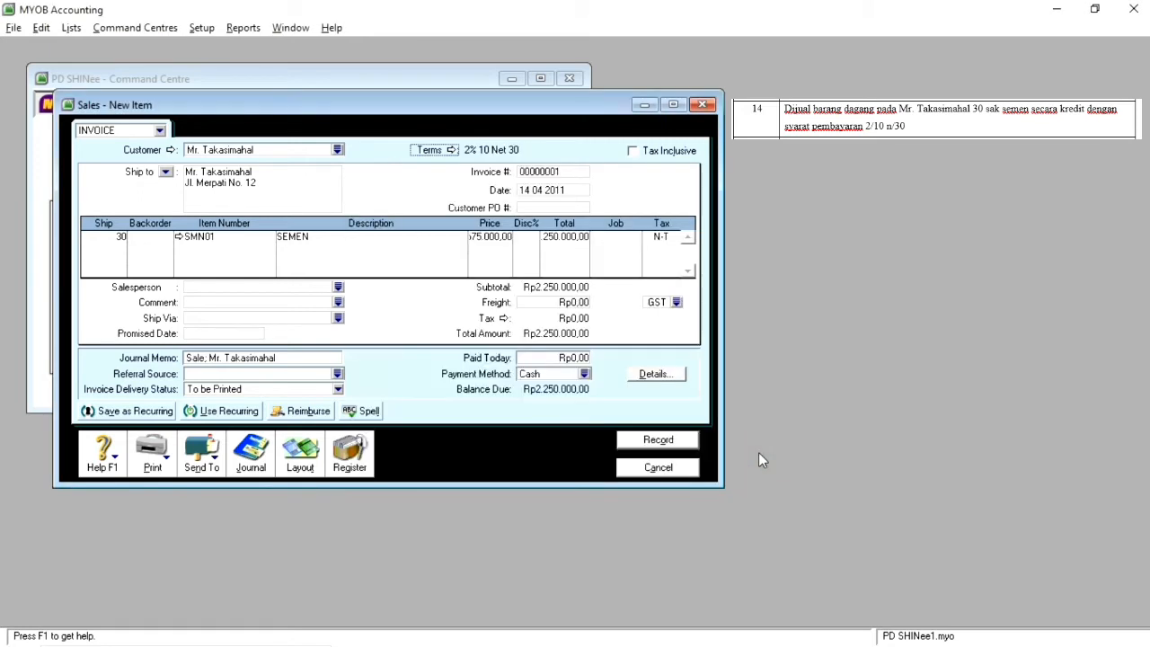
click(668, 449)
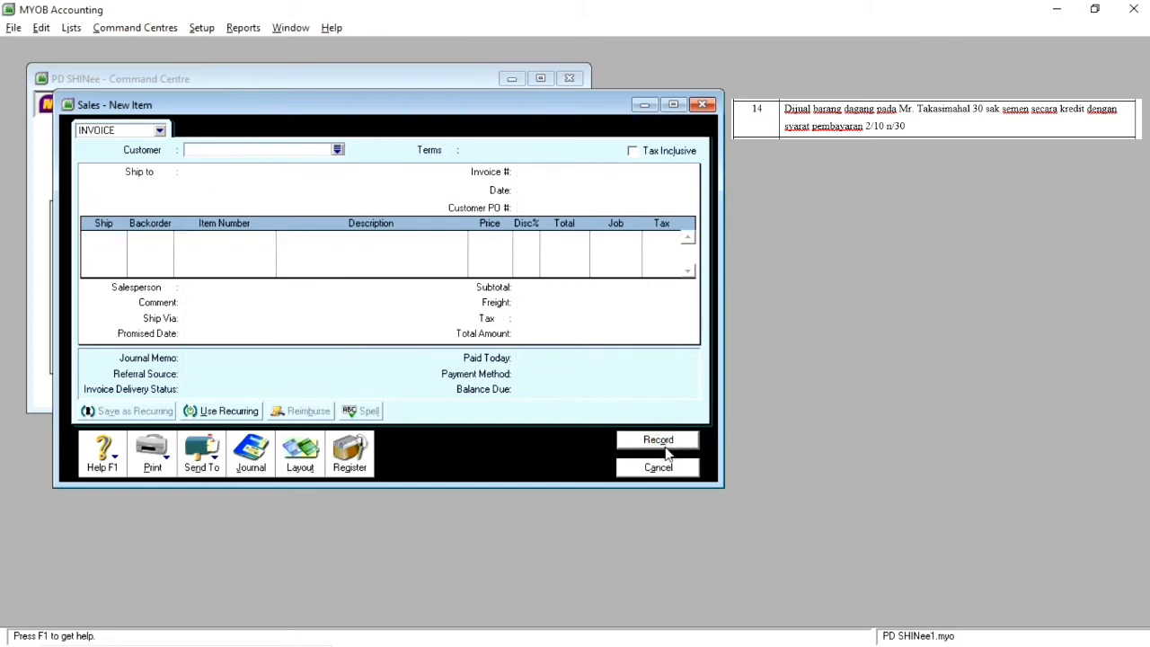
click(667, 471)
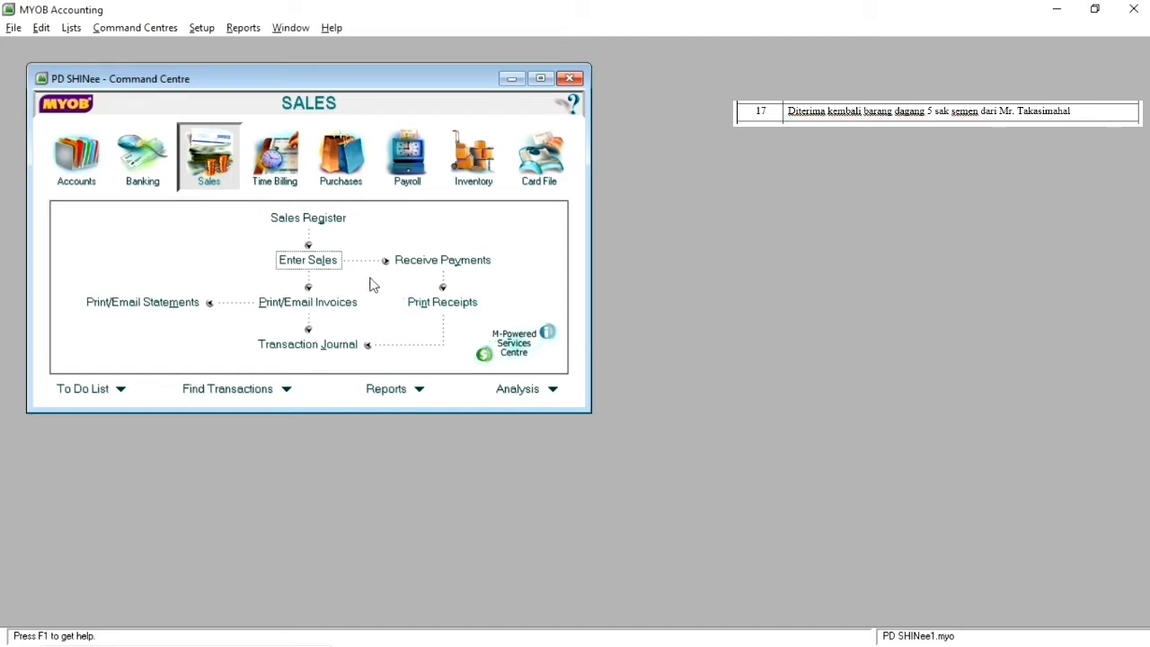
Step: Start another item invoice for the same customer, dated 17 04 2011
click(308, 261)
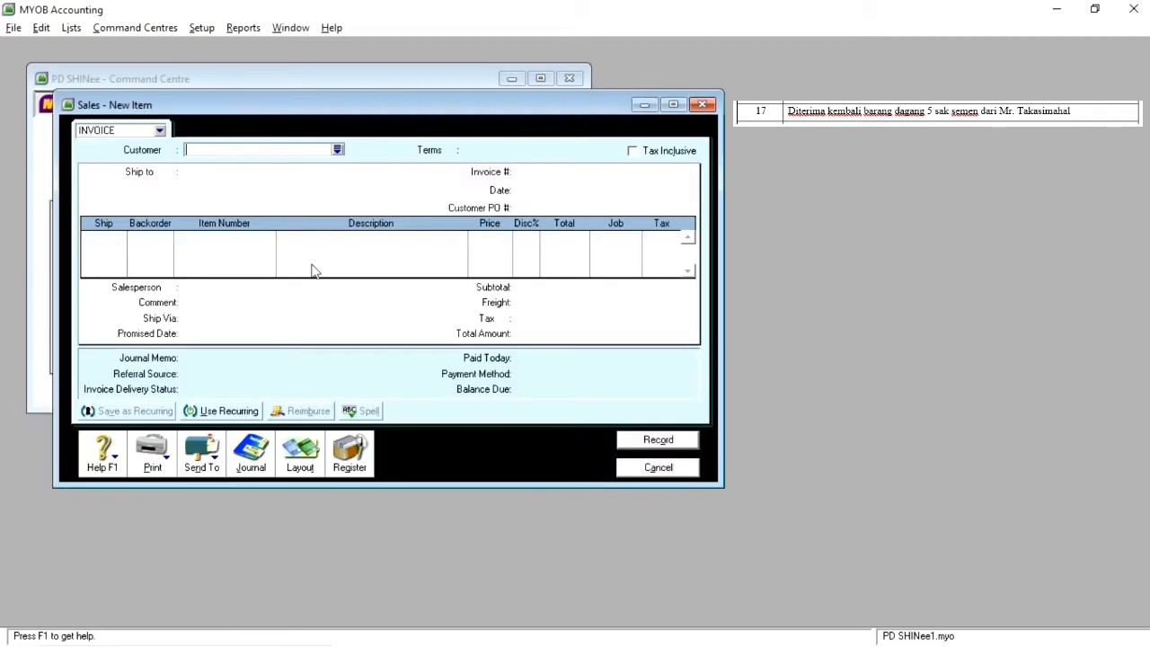
click(338, 150)
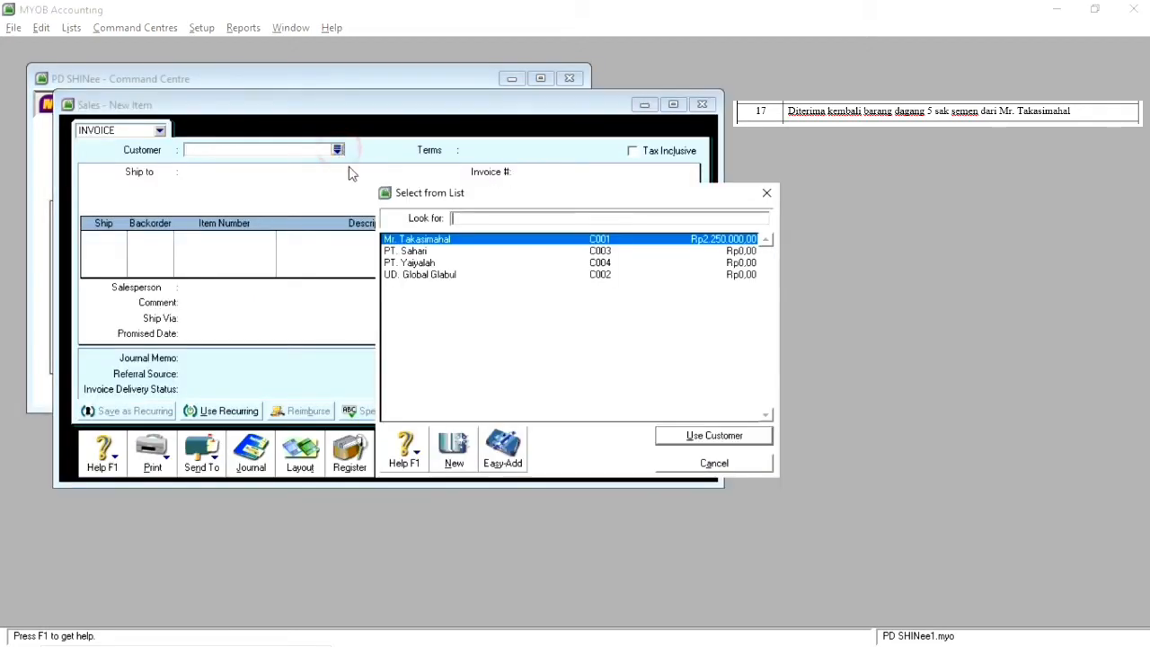
click(442, 245)
click(442, 245)
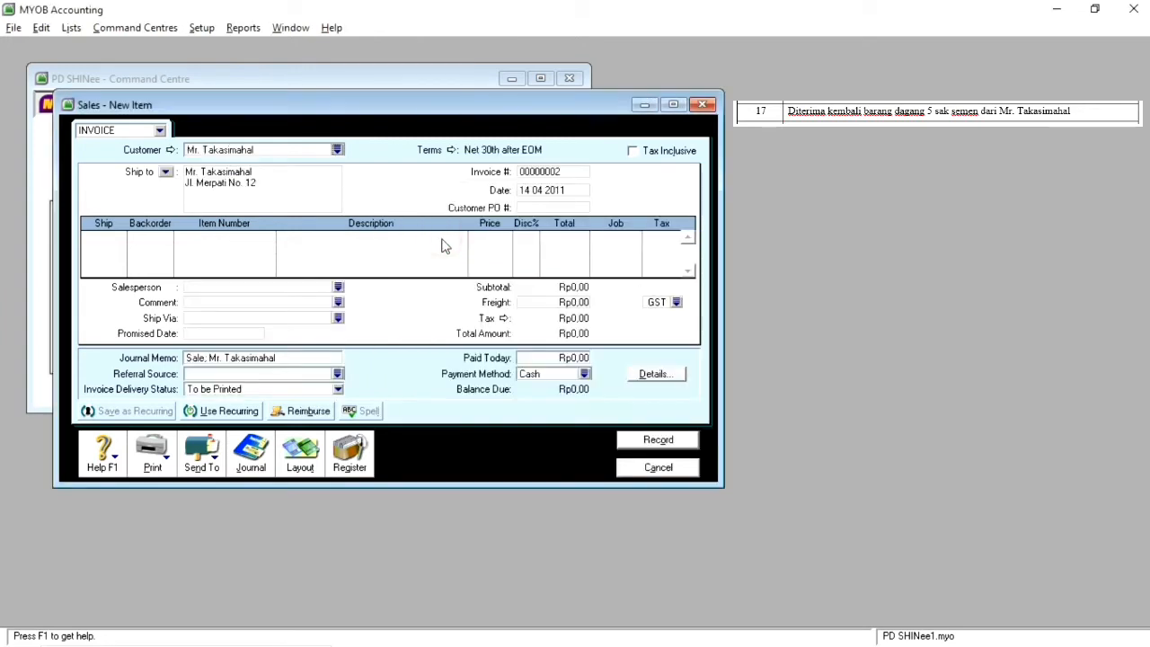
click(526, 191)
click(527, 190)
key(Delete)
text(7)
Step: Add a return line of -5 units of item SMN01, record the invoice and close sales entry
click(115, 236)
text(-5)
key(Tab)
key(Tab)
text(SMN01)
key(Tab)
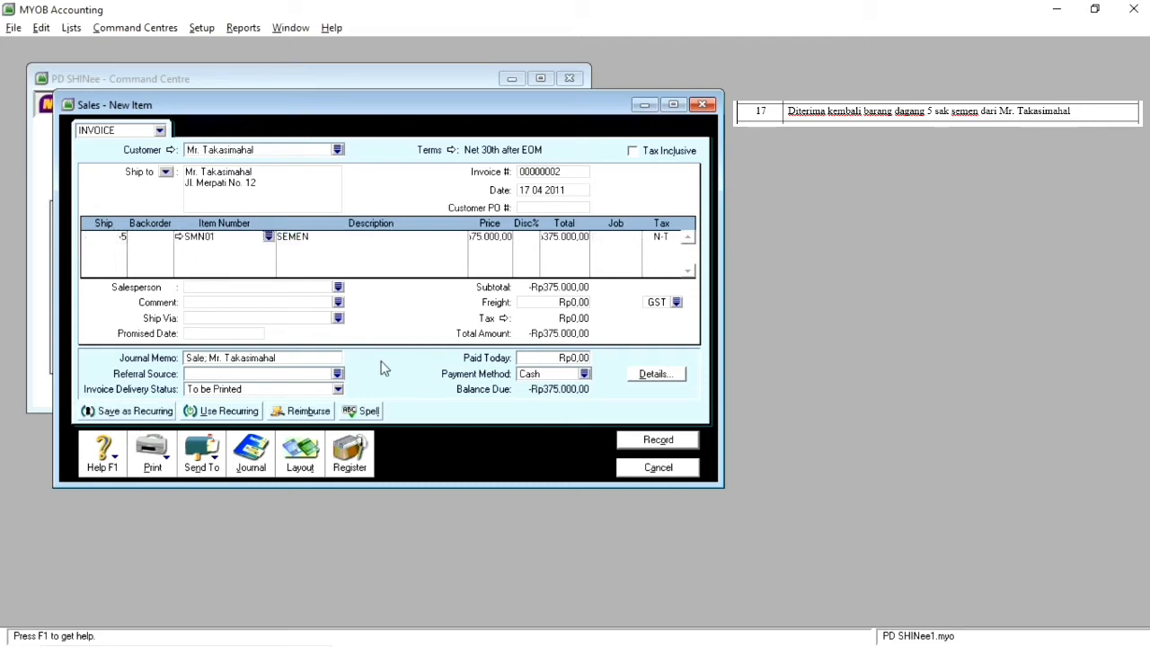
click(653, 445)
click(657, 469)
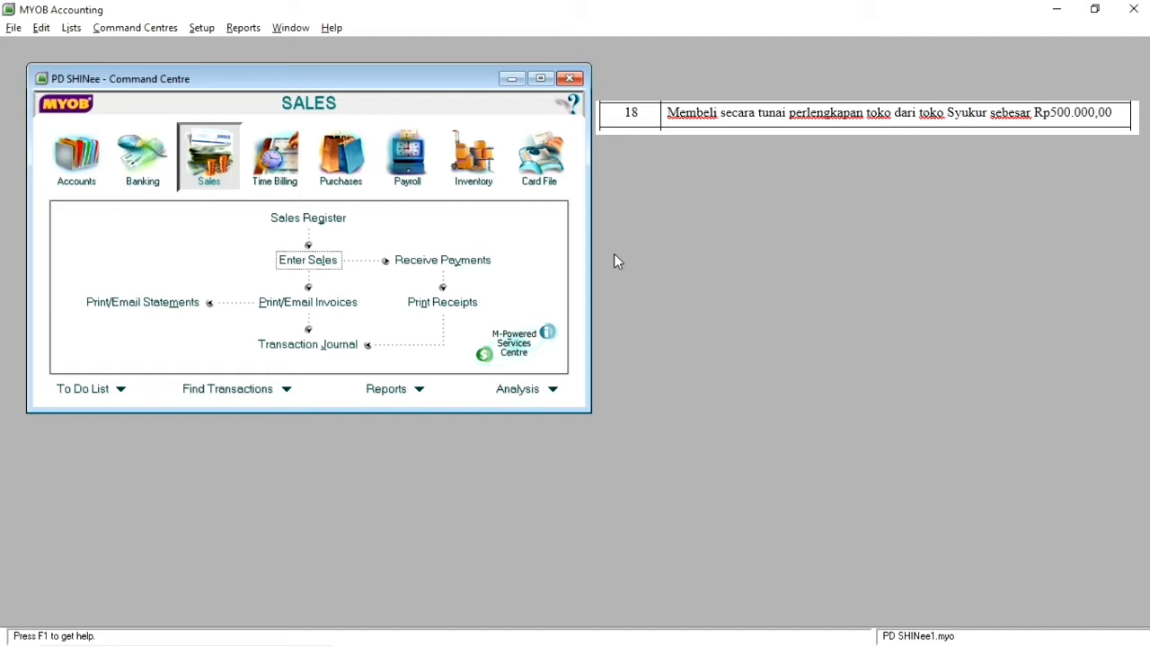
Step: Start a Spend Money entry dated 18 04 2011 with the memo "Membeli Perlengkapan Toko"
click(132, 167)
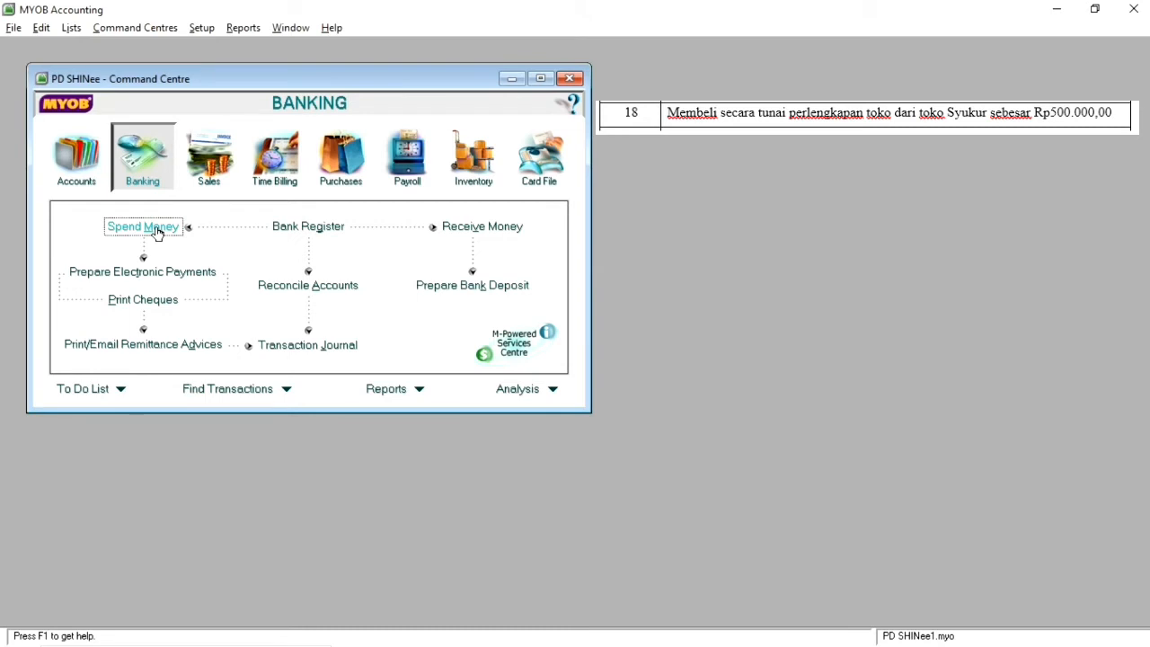
click(157, 229)
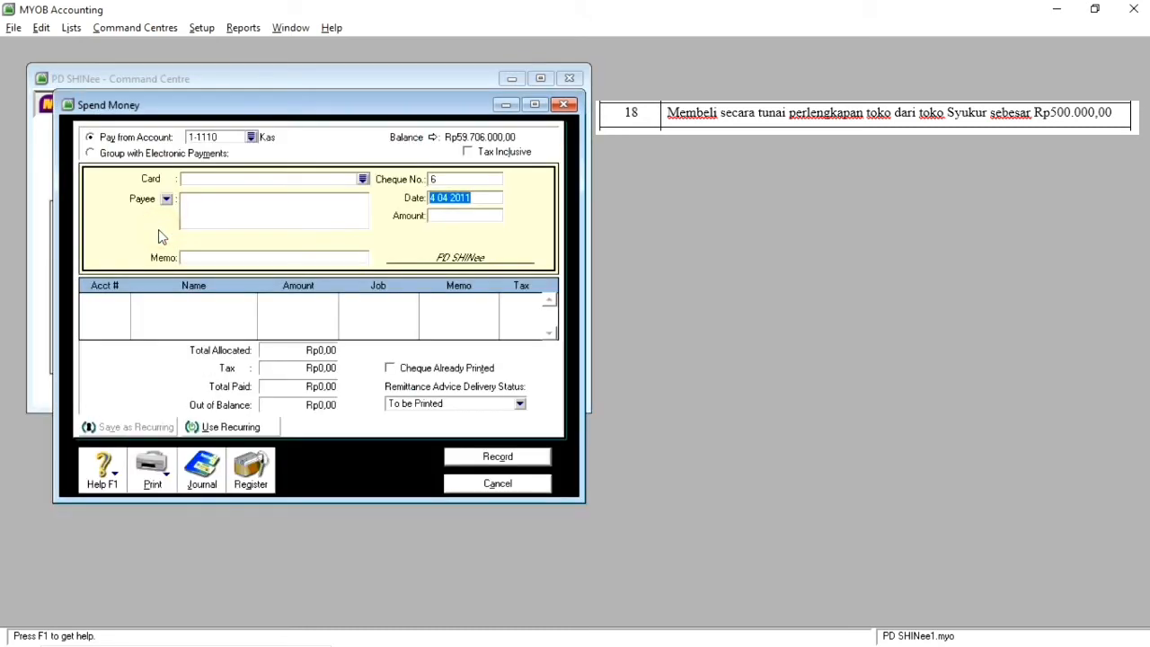
click(435, 200)
key(BackSpace)
text(19)
click(258, 260)
text(Membeli Perlen)
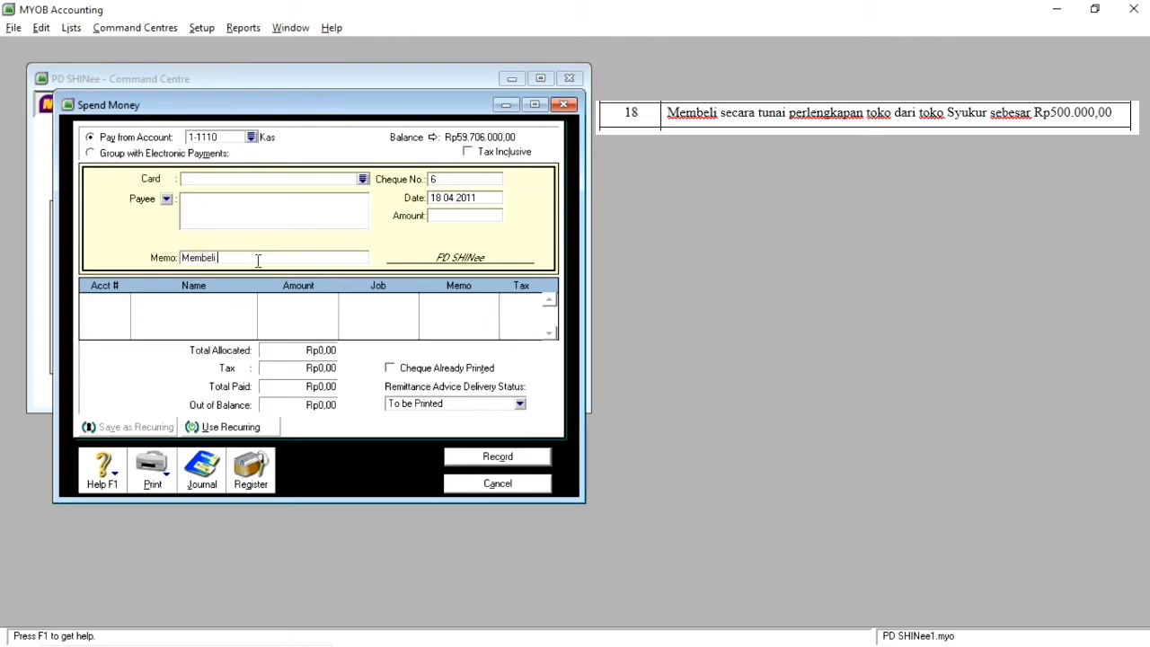
text(gkapan Toko)
Step: Allocate Rp500.000,00 to account 1-1140 Perlengkapan Toko in the Spend Money entry
click(97, 306)
click(125, 300)
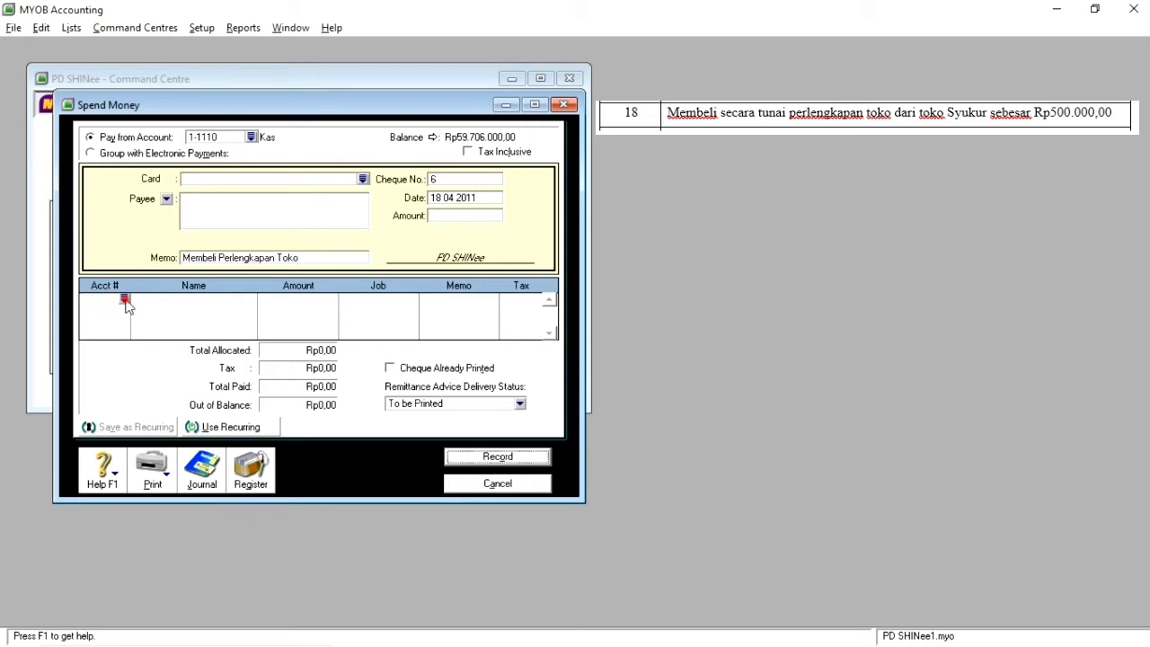
scroll(561, 283, up, 10)
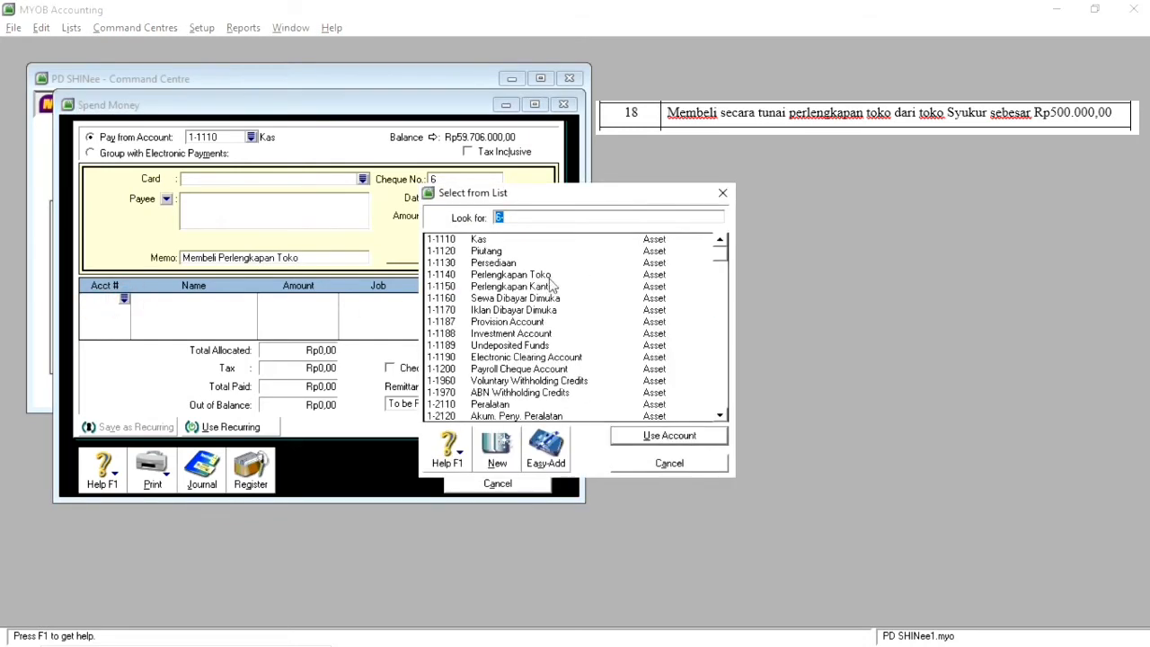
double_click(547, 274)
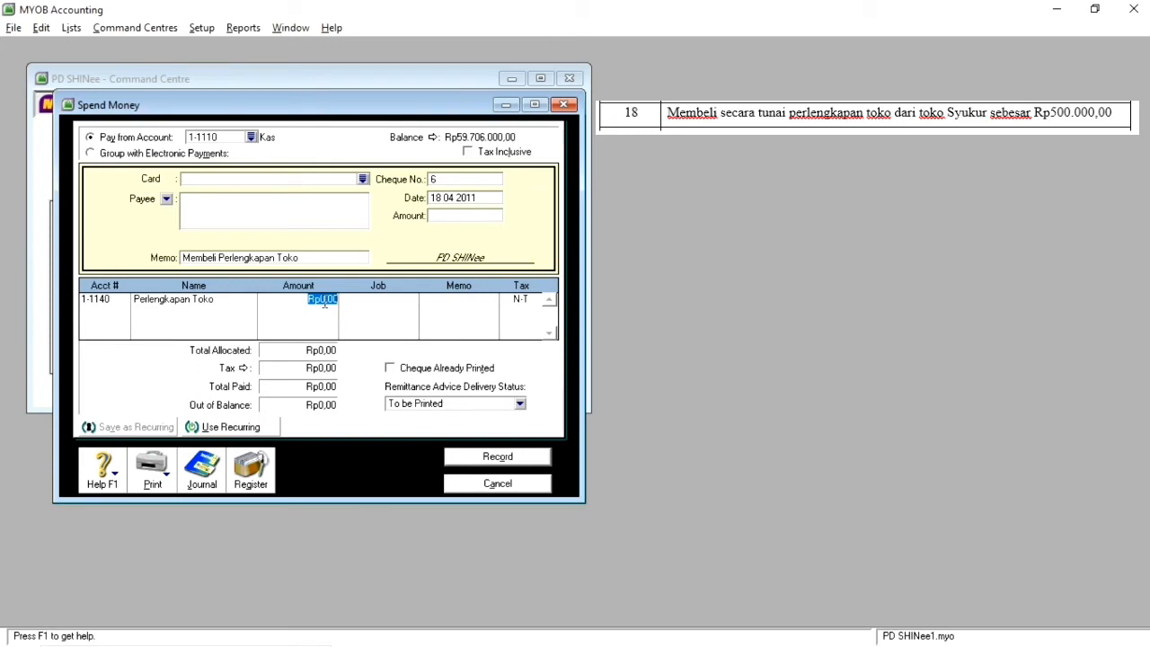
text(500000)
key(Return)
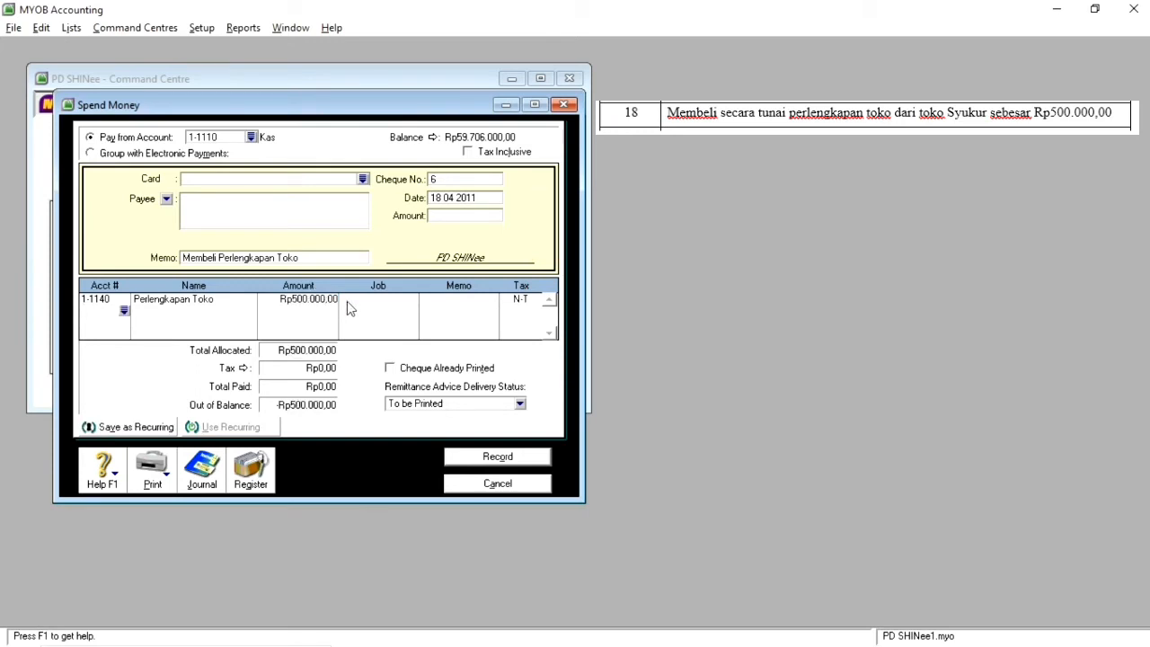
Step: Set the payment amount to Rp500.000,00, record the entry and close Spend Money
click(451, 217)
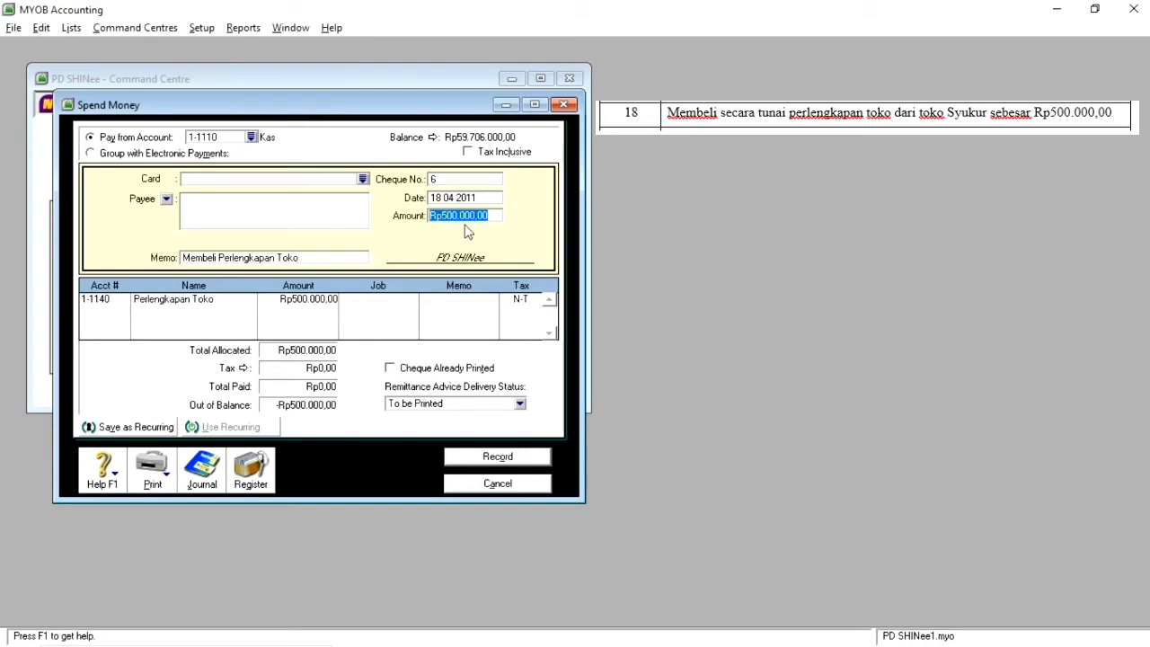
click(506, 462)
click(505, 486)
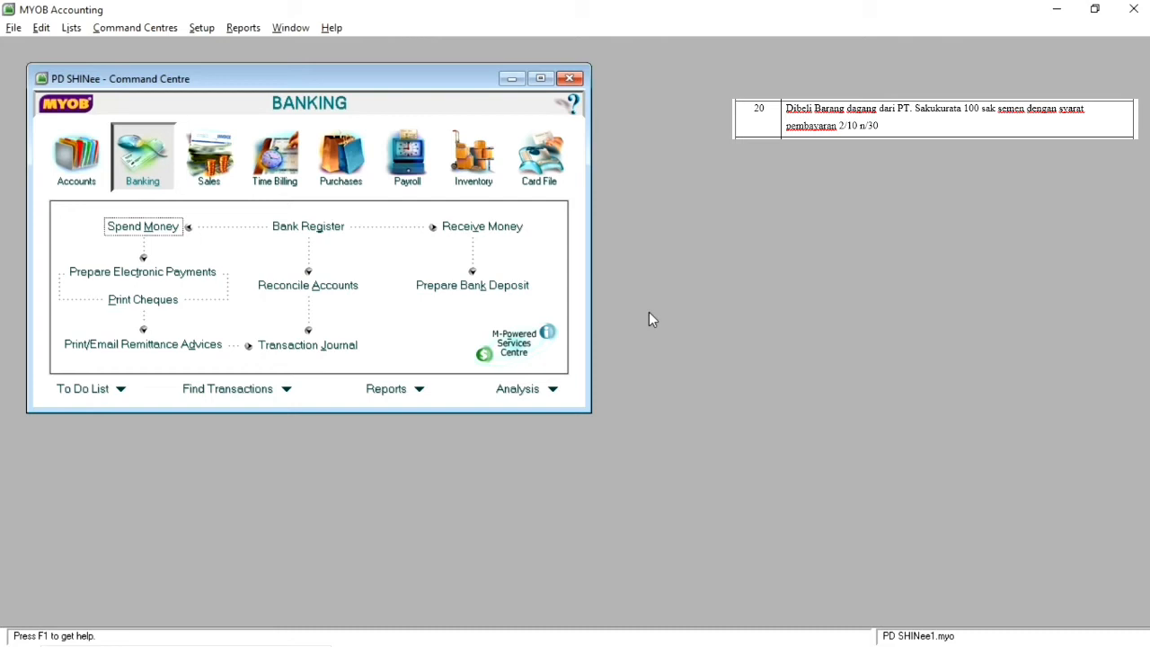
Step: Start a purchase bill for supplier PT. Sakukurata dated 20 04 2011
click(332, 162)
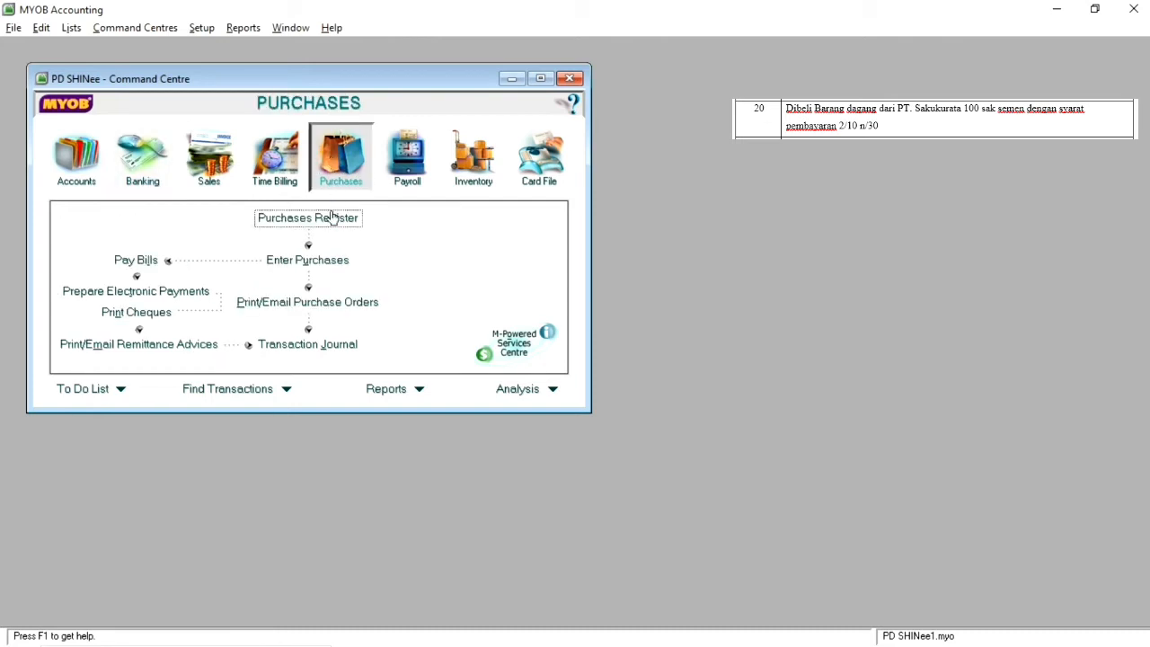
click(310, 260)
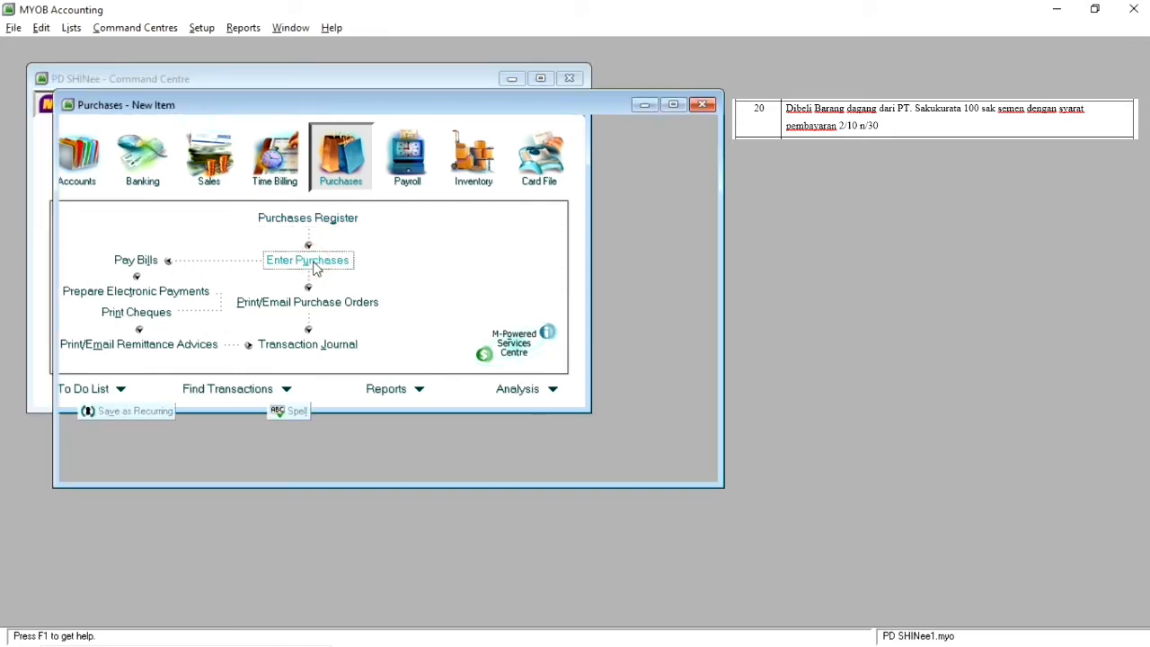
click(335, 150)
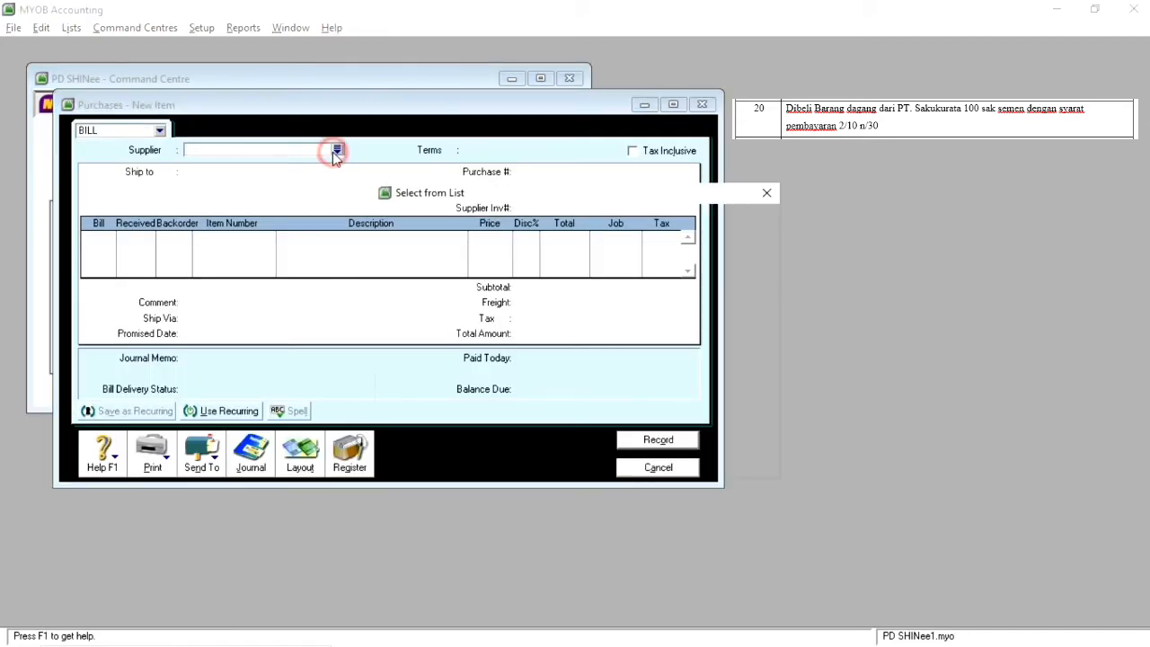
double_click(416, 251)
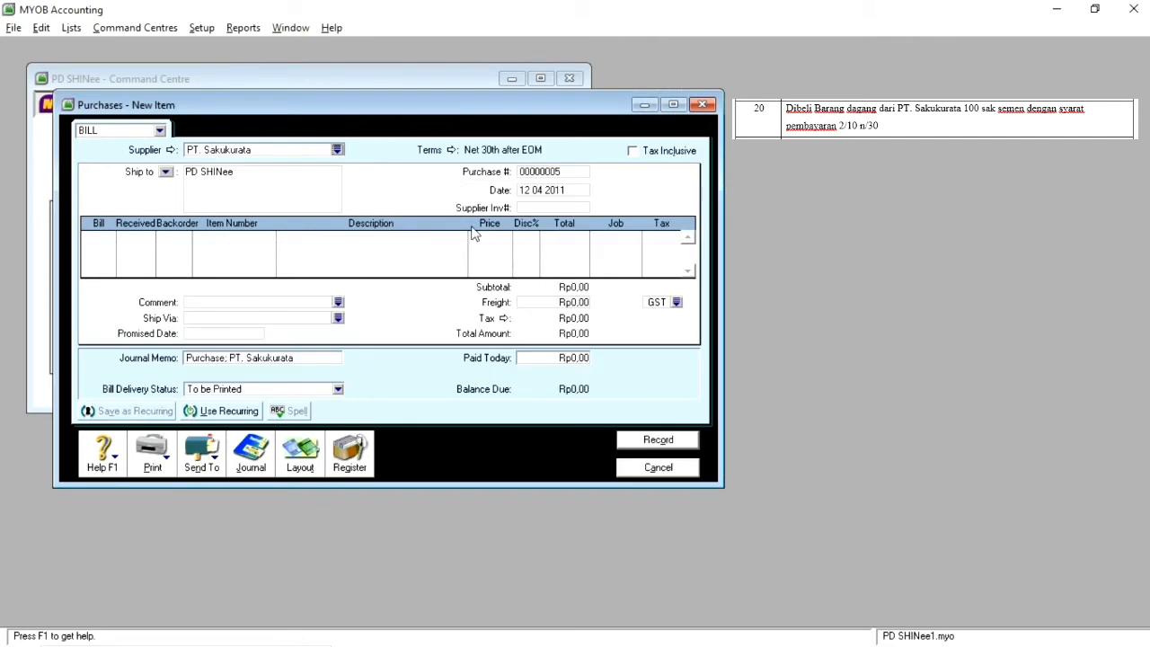
click(527, 190)
click(528, 191)
key(BackSpace)
text(20)
Step: Add a bill line for 100 units of item SMN01 to the purchase
click(99, 237)
text(100)
key(Tab)
key(Tab)
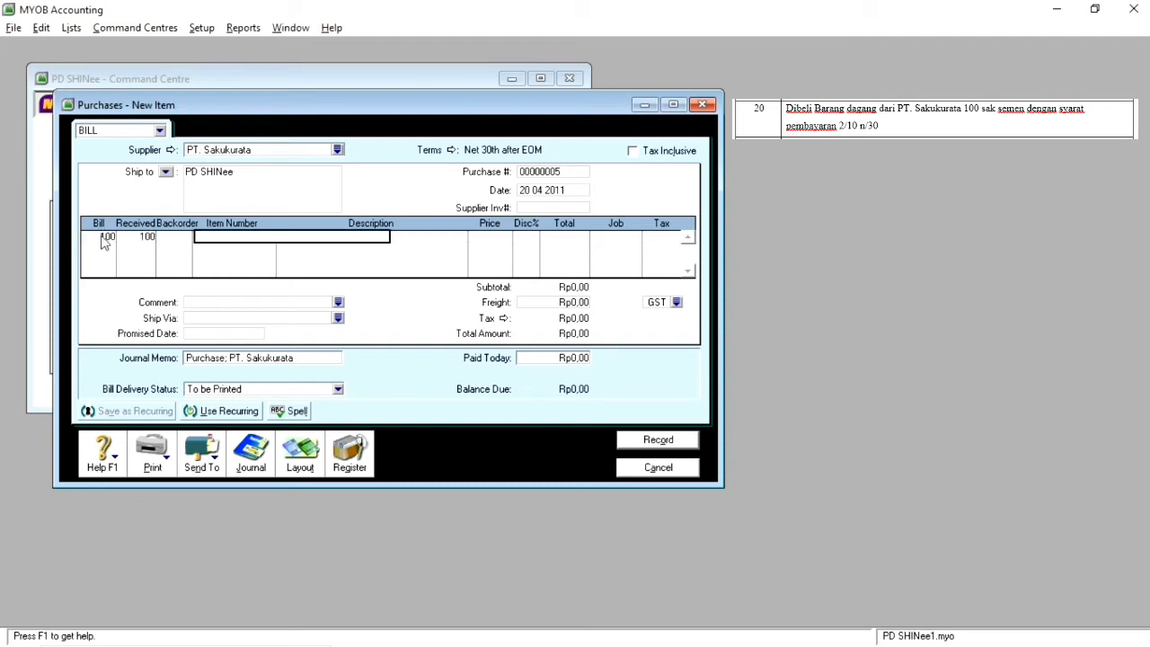
text(SMN01)
key(Tab)
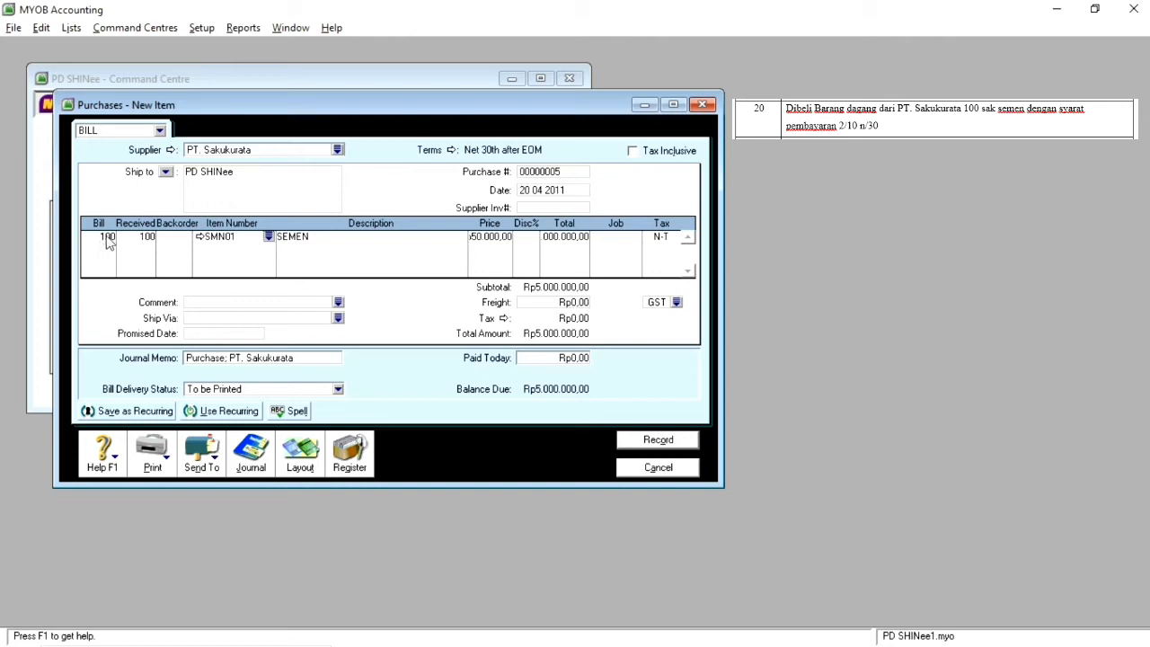
Step: Set the purchase terms to In a Given # of Days with 10 discount days, 30 balance due days and 2% early payment discount
click(452, 150)
click(673, 228)
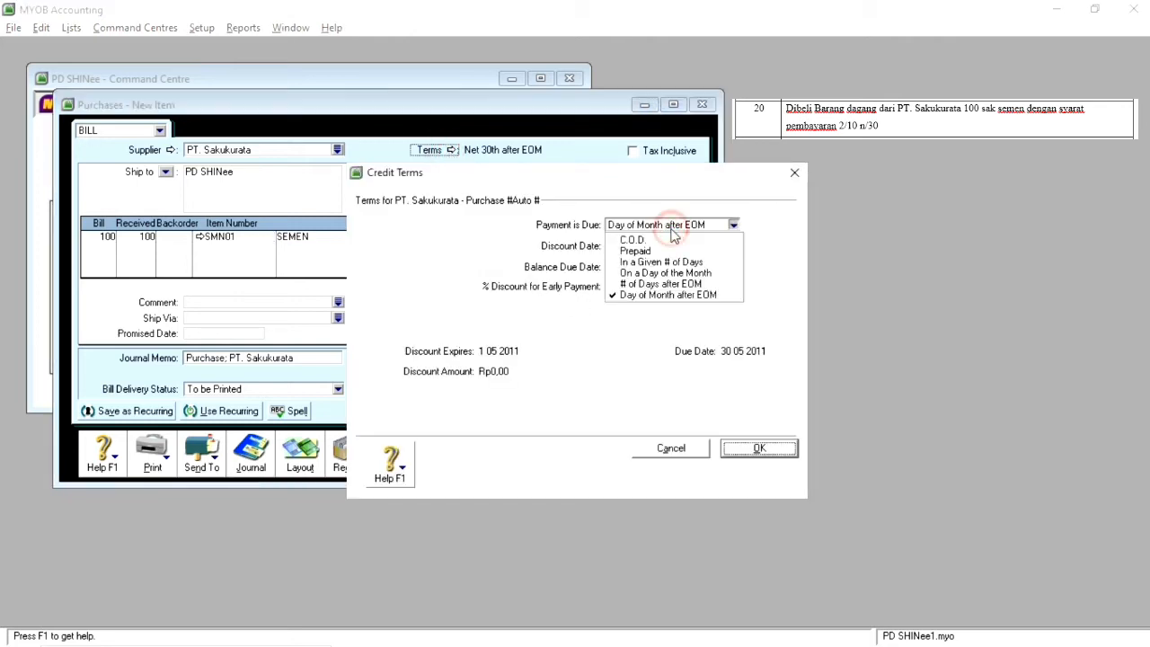
click(647, 263)
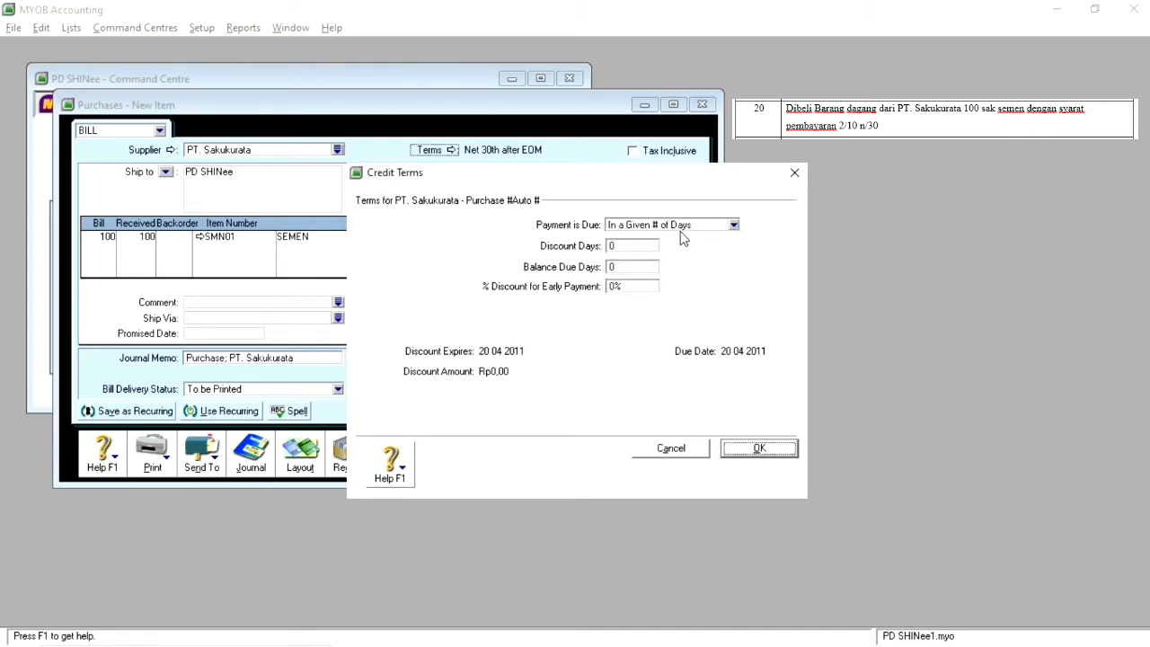
click(636, 244)
text(10)
click(613, 267)
text(30)
click(614, 286)
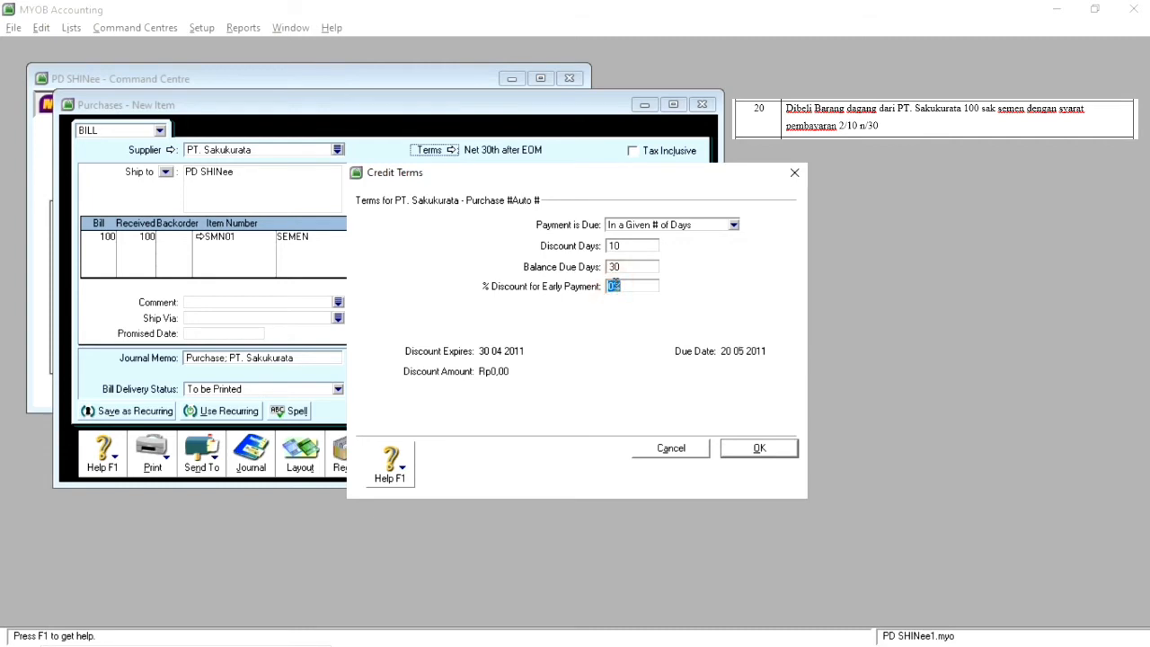
text(2)
click(756, 446)
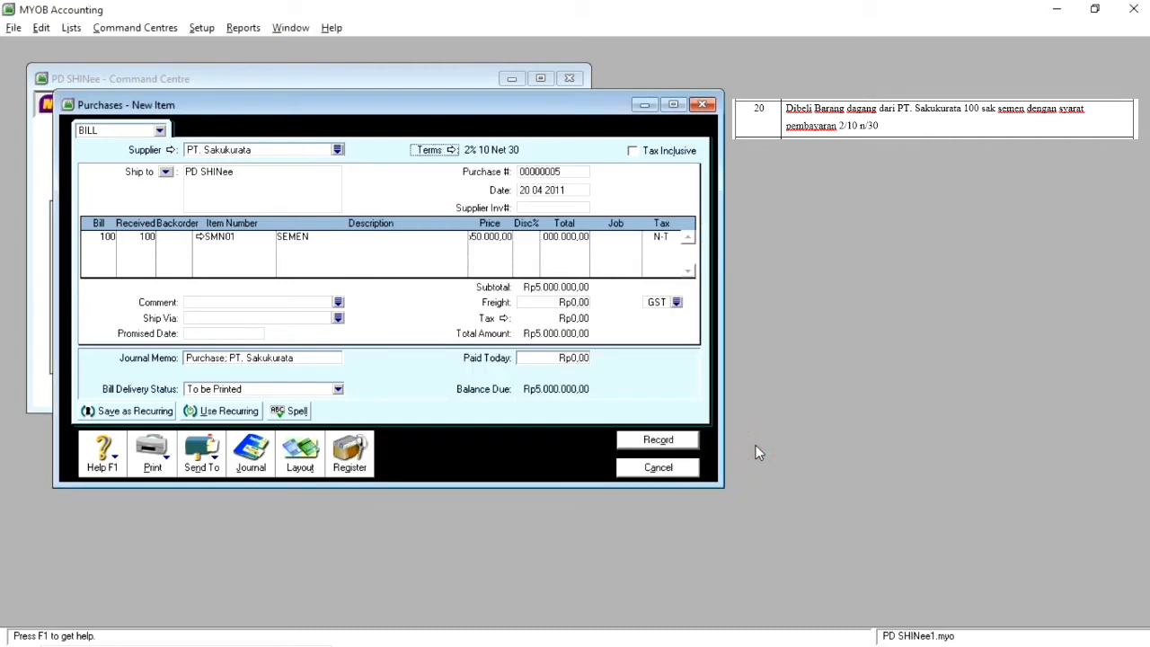
Step: Record the purchase bill without changing the tax code and close purchase entry
click(662, 440)
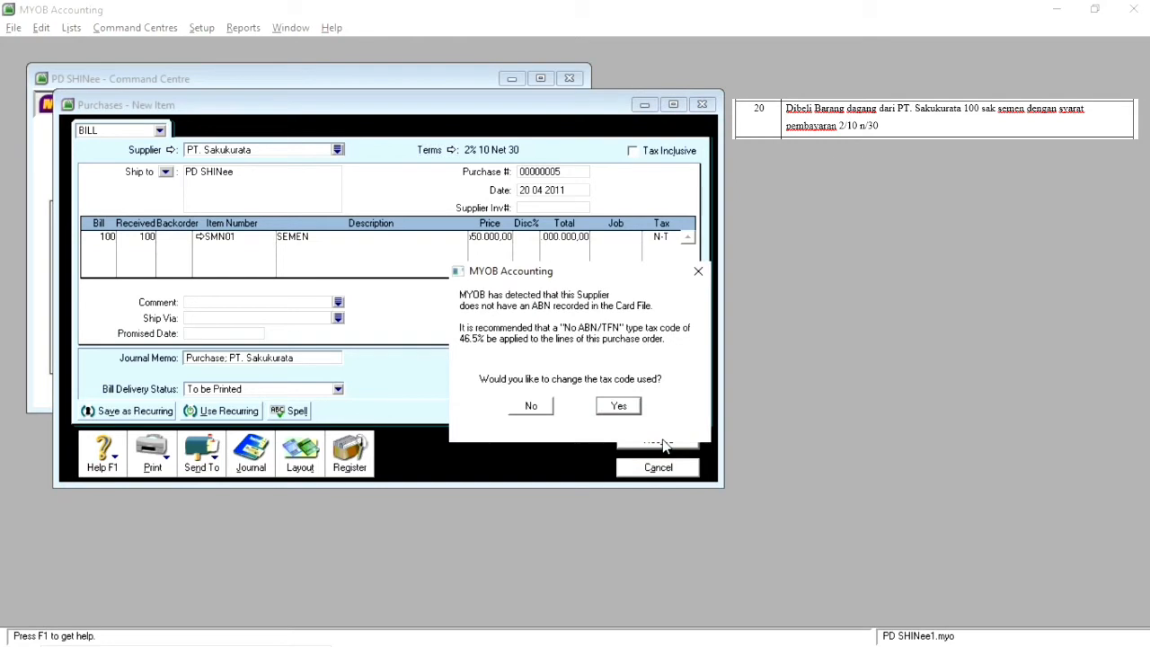
click(534, 406)
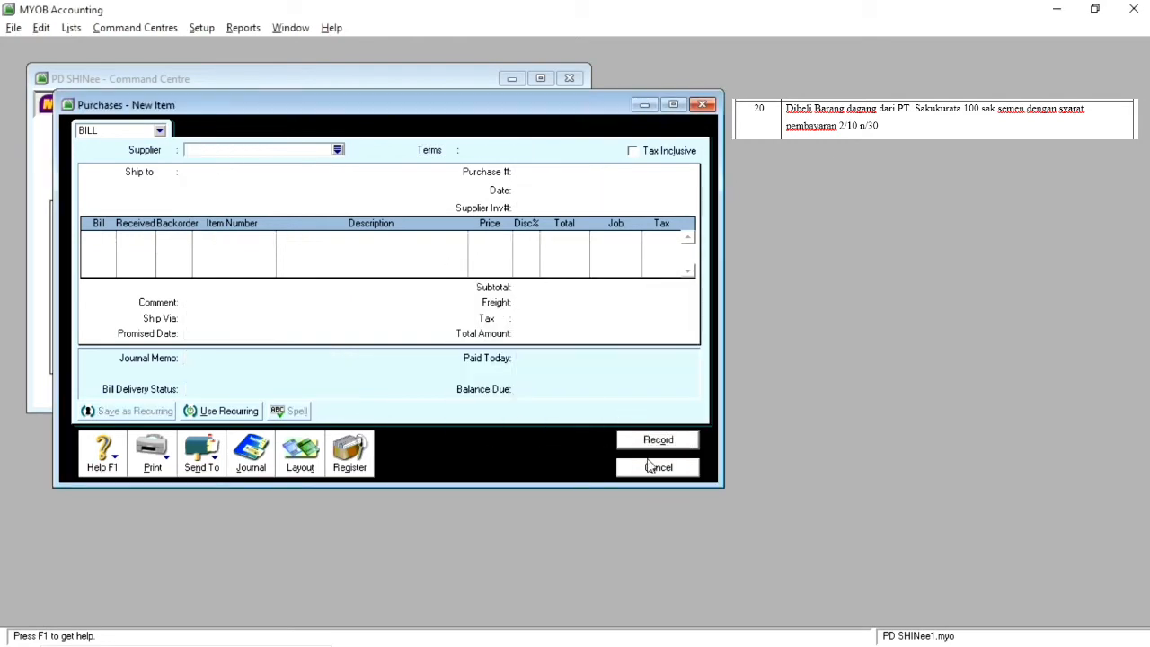
click(657, 468)
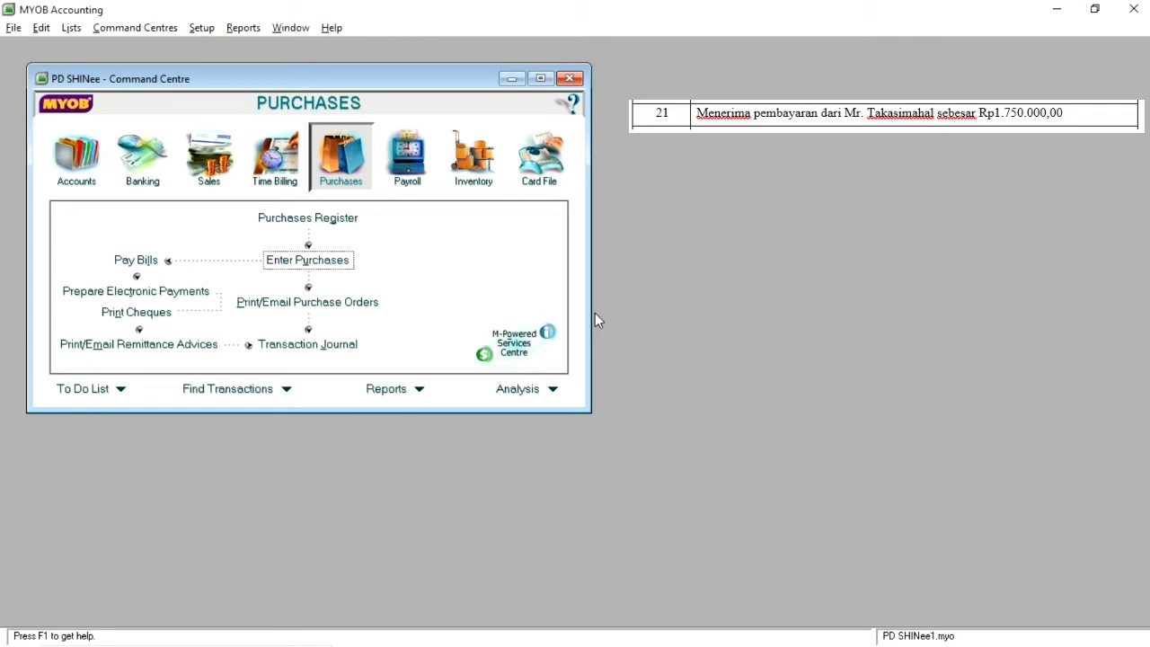
Step: Start a Receive Payments entry for the customer in transaction 21 and apply the customer's outstanding credit memos to the open invoice
click(205, 180)
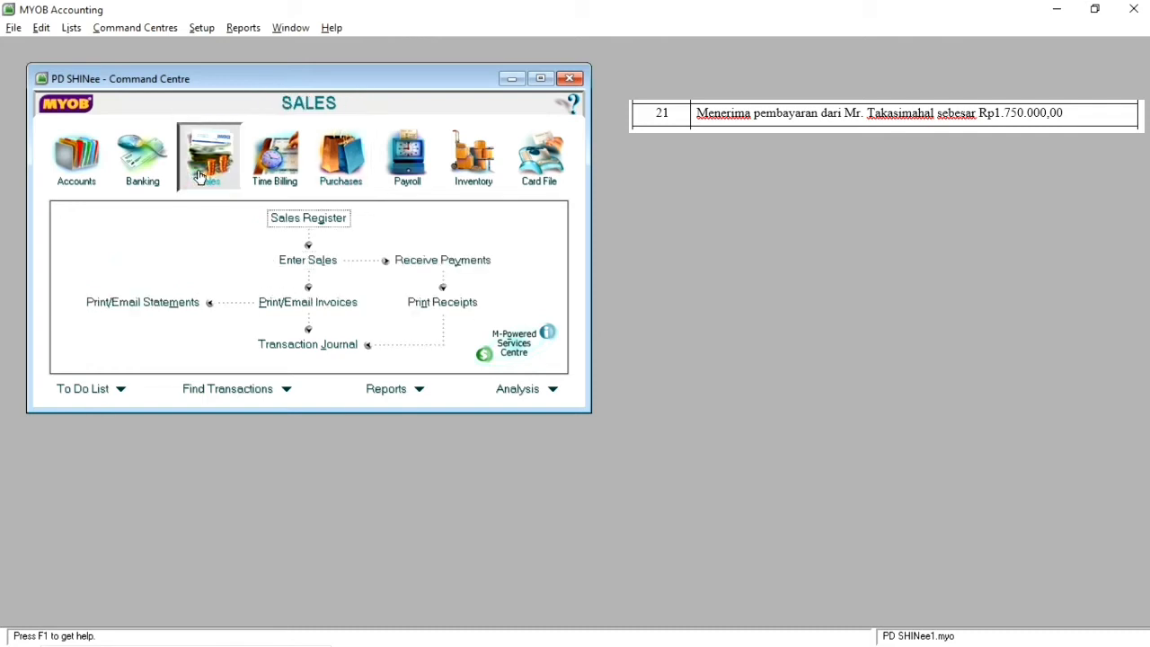
click(436, 267)
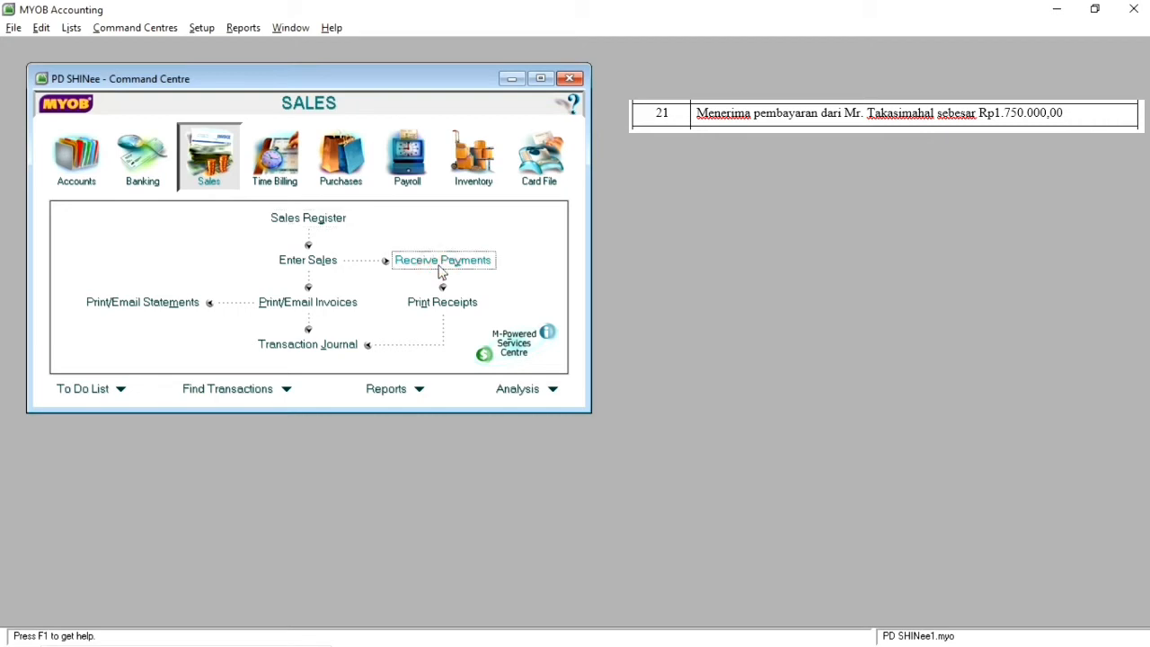
click(385, 203)
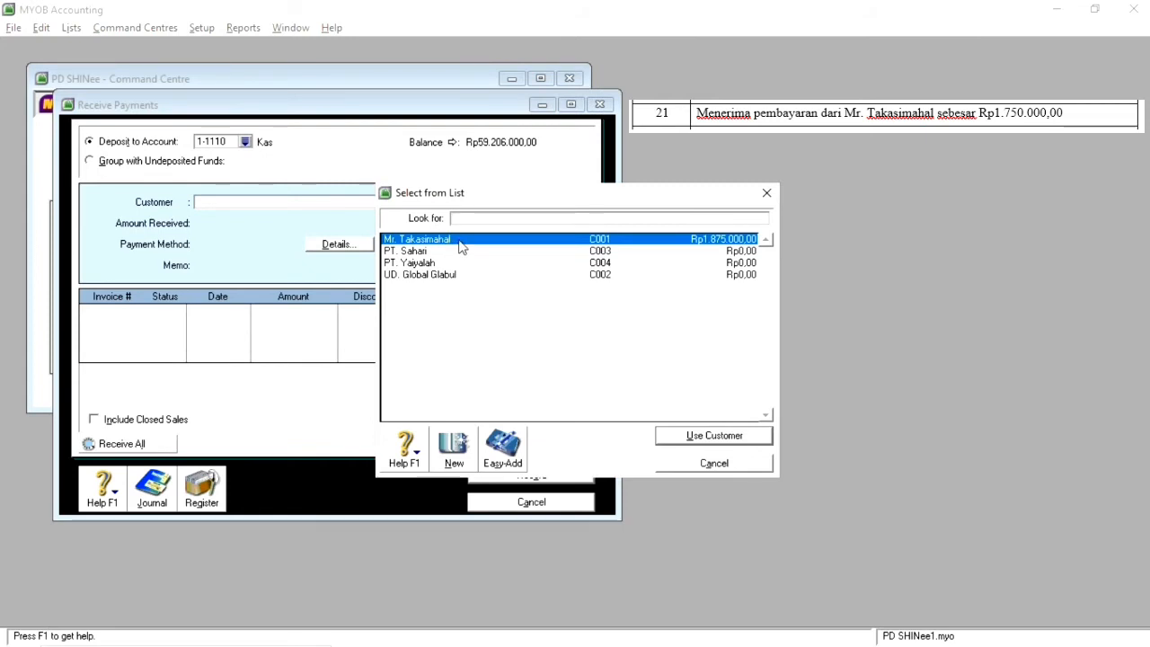
double_click(456, 240)
click(688, 440)
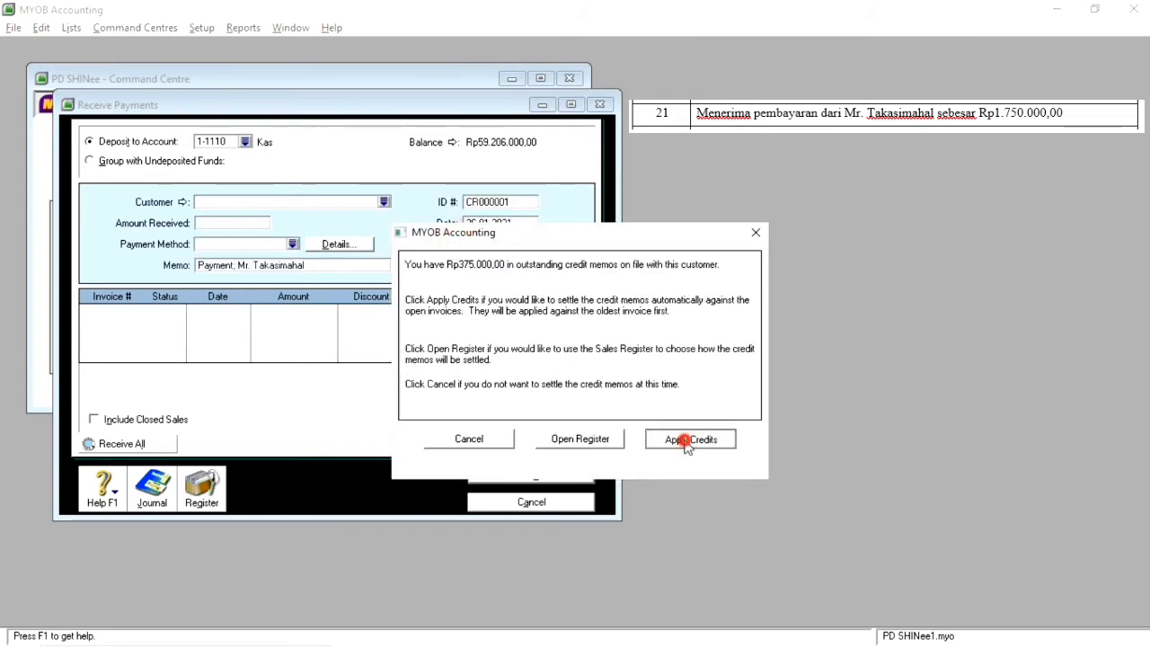
click(601, 388)
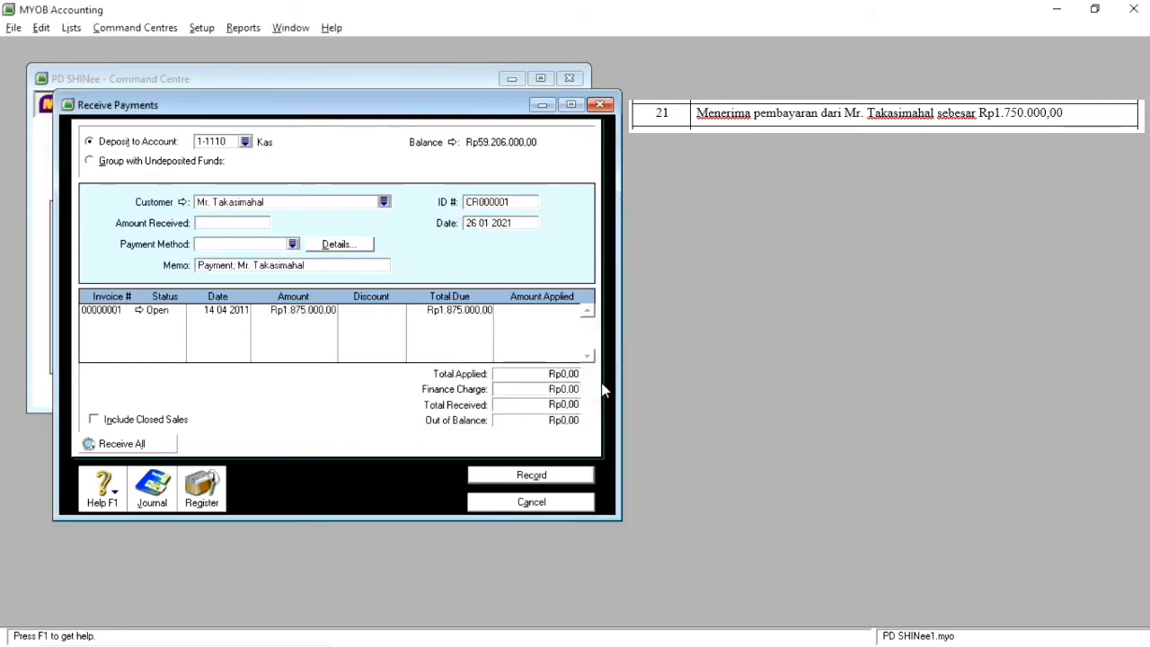
Step: Set the amount received from the customer to Rp1.875.000,00
click(252, 223)
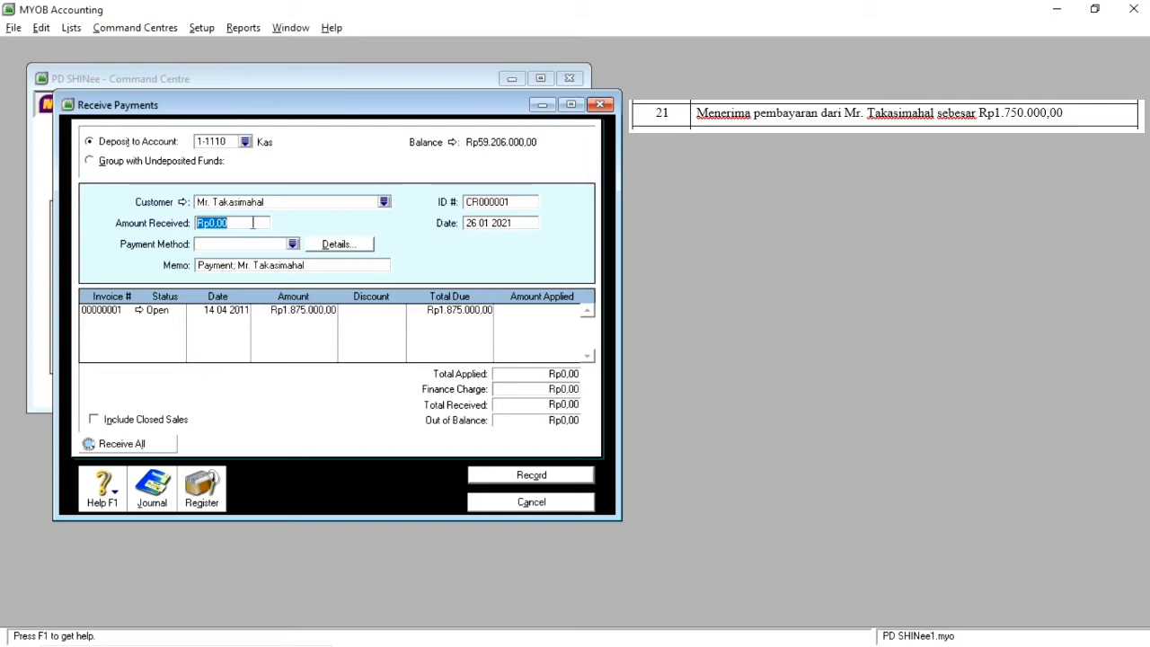
text(1.875.000)
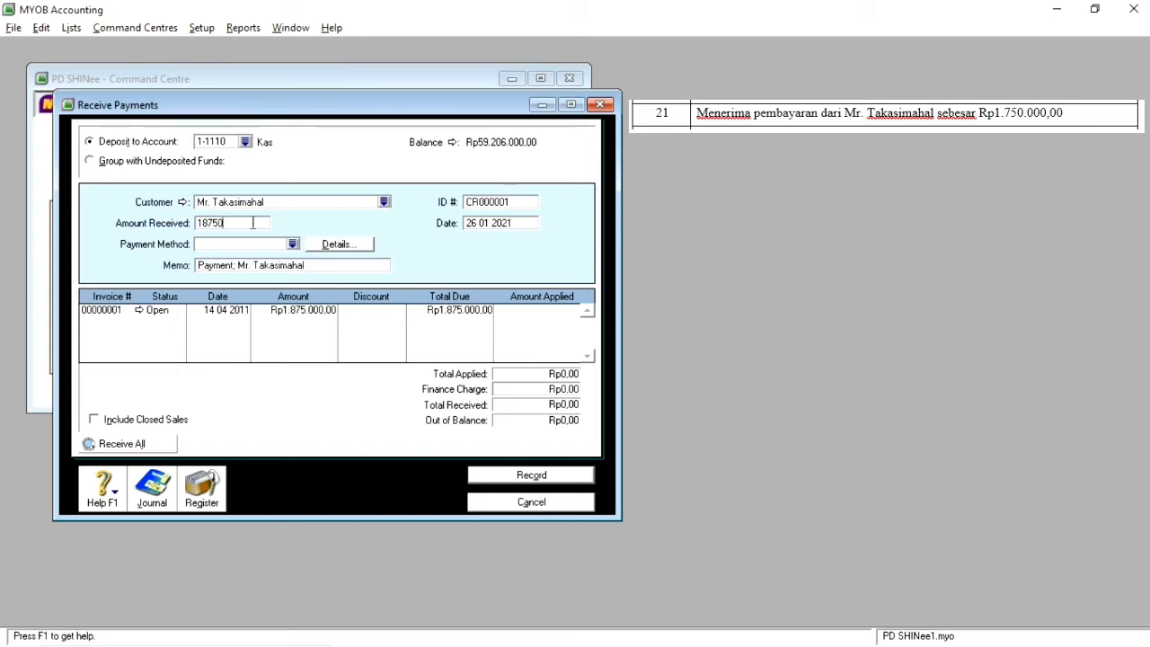
key(Tab)
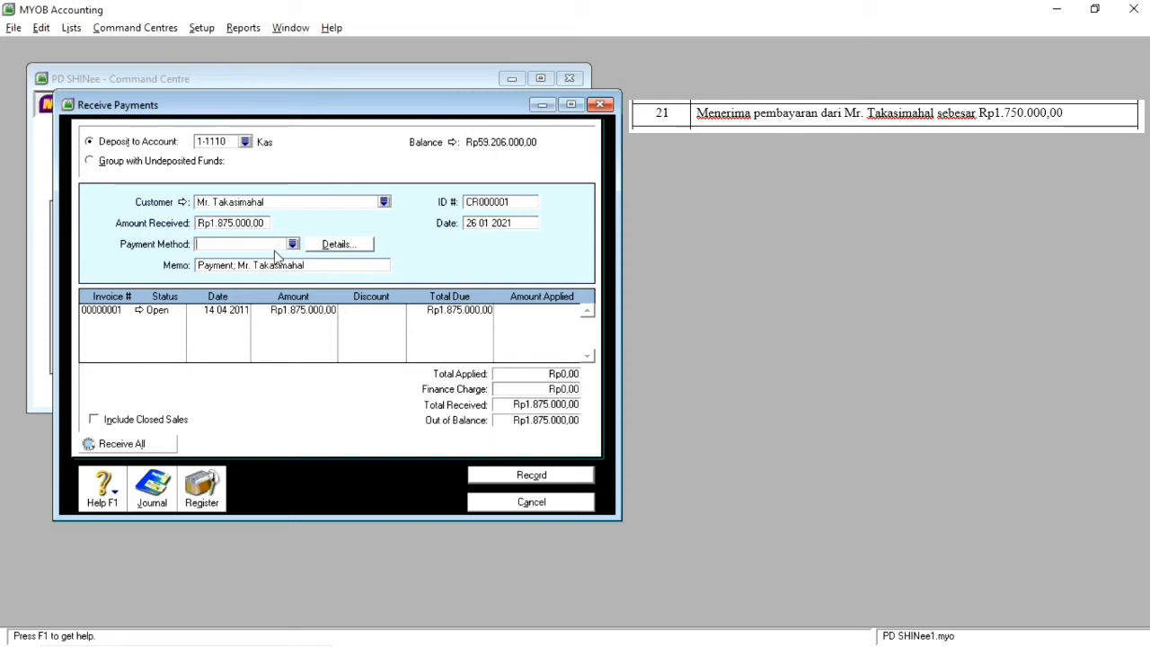
Step: Set the date of the customer payment to 21 04 2011
click(476, 225)
key(BackSpace)
key(BackSpace)
key(BackSpace)
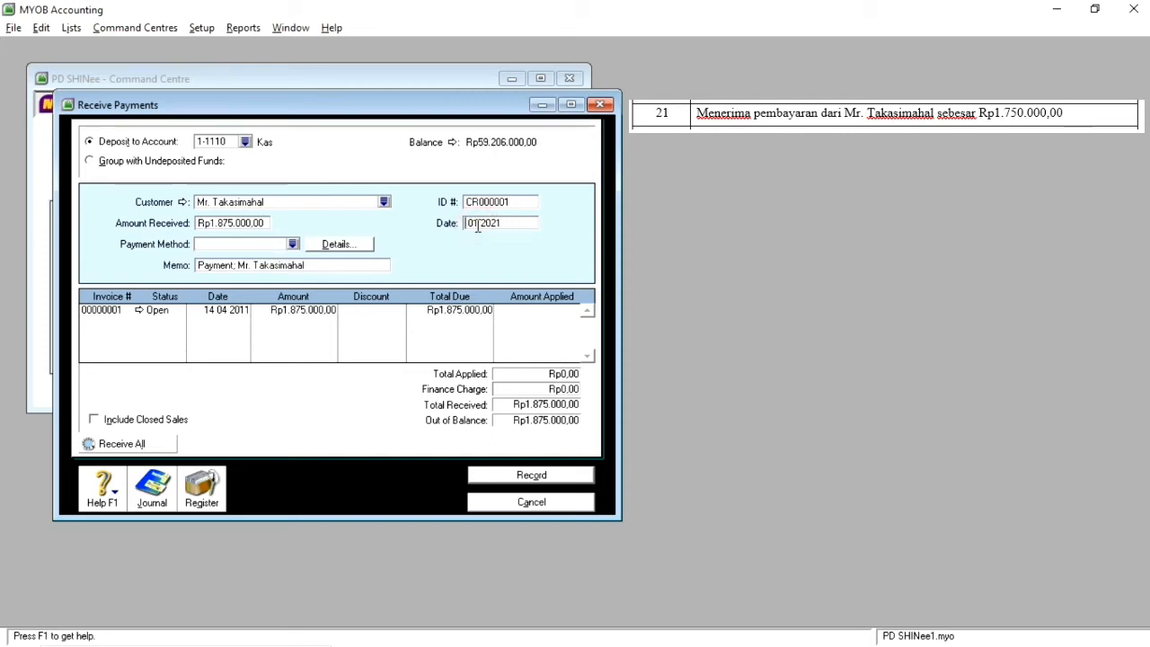
text(21)
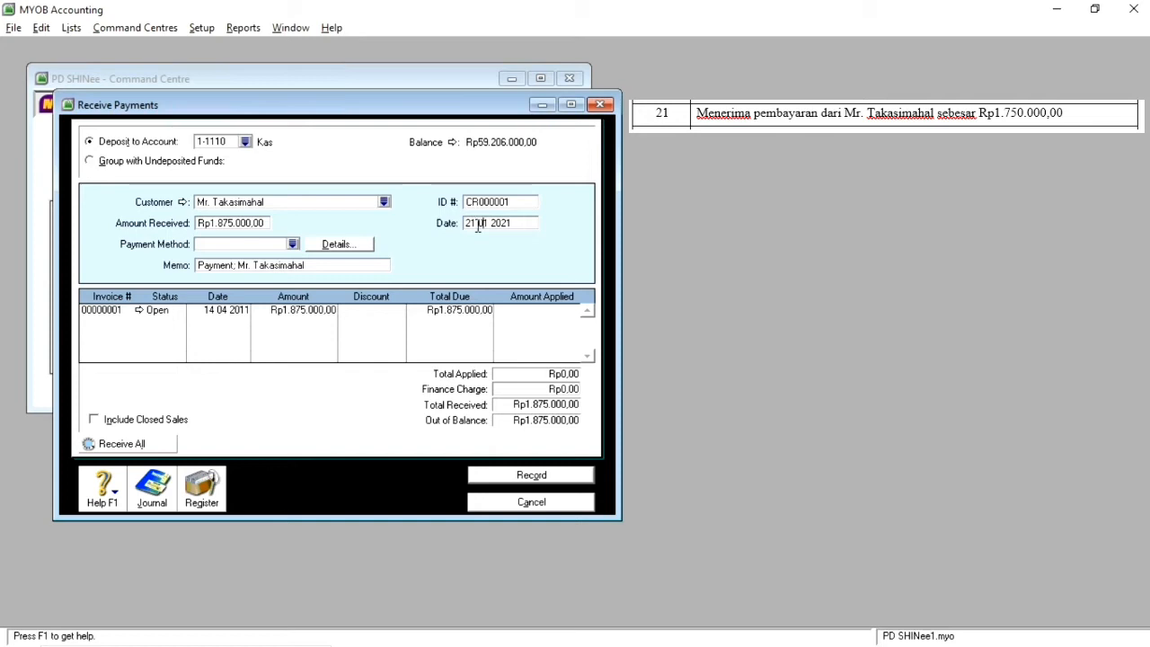
key(Delete)
key(Delete)
text(04)
key(Right)
key(Right)
key(Delete)
text(1)
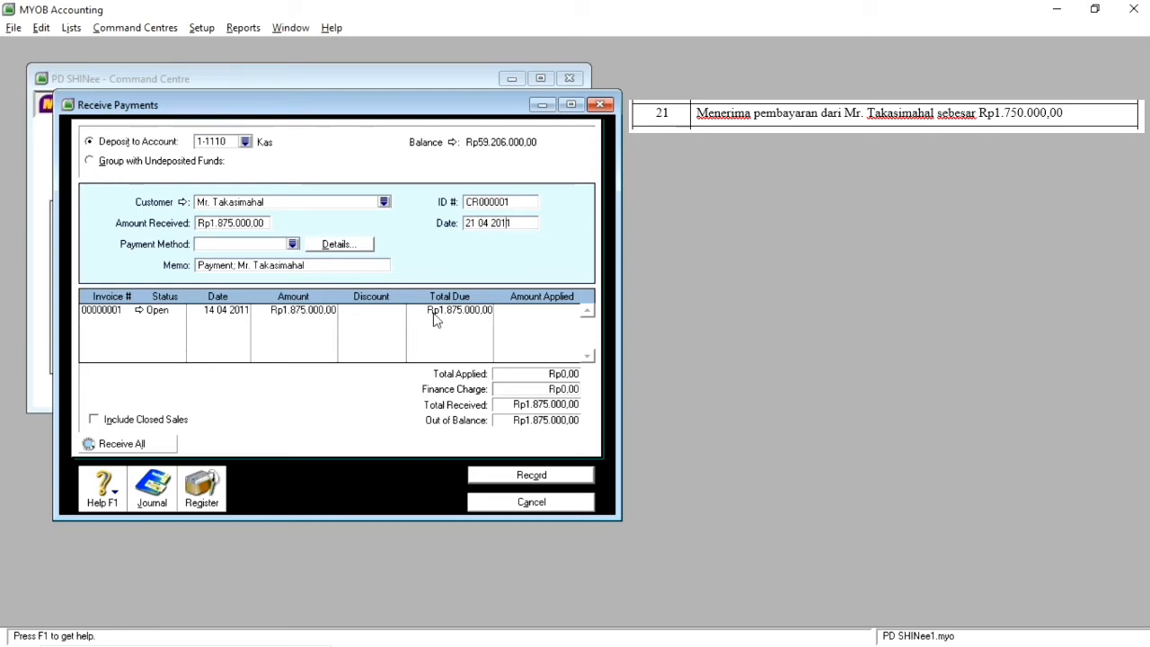
Step: Apply Rp1.830.000,00 with a Rp45.000,00 discount to the open invoice and match the amount received with Receive All
key(Tab)
key(Tab)
key(Tab)
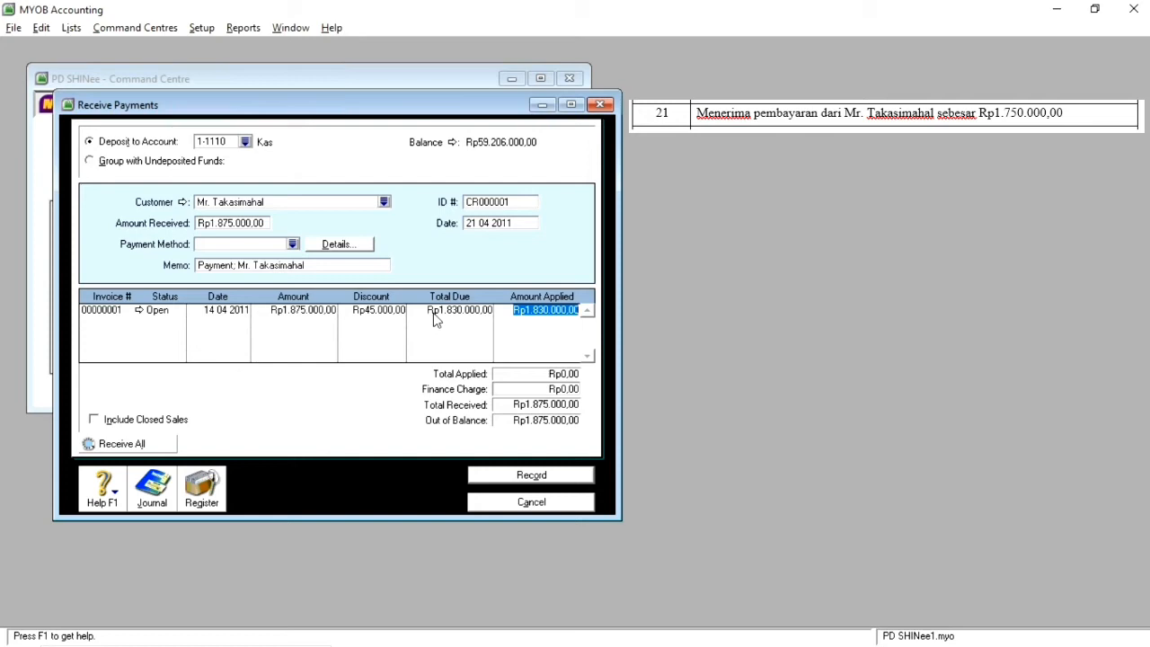
click(154, 446)
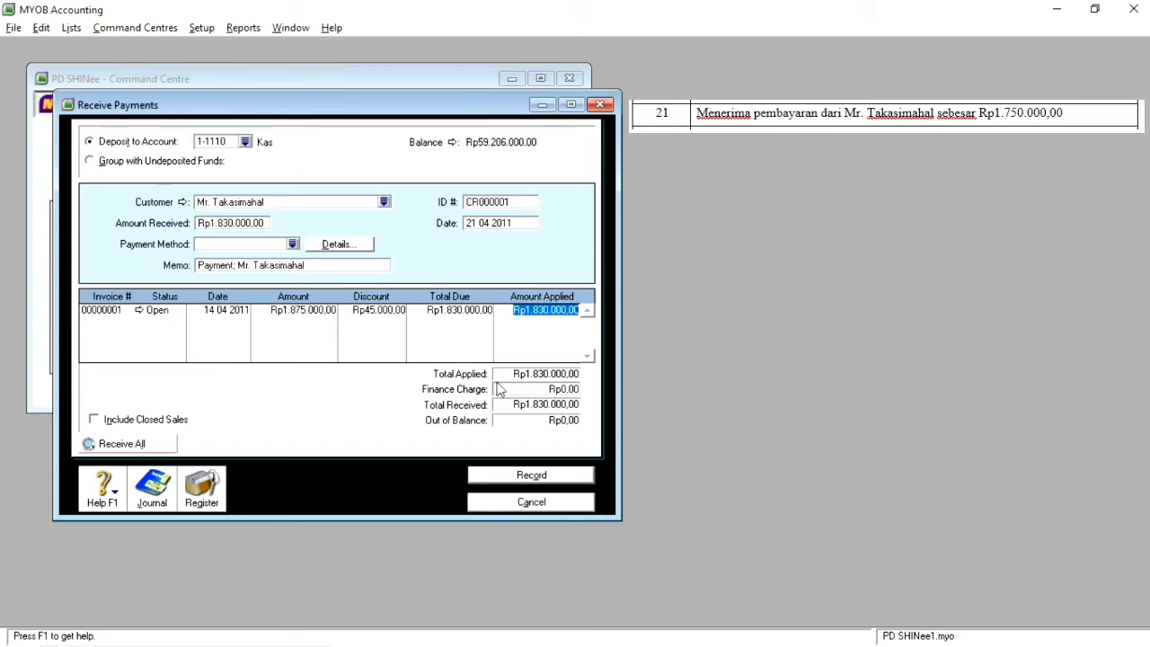
Step: Record the customer payment without printing the discount's credit memo and close Receive Payments
click(532, 478)
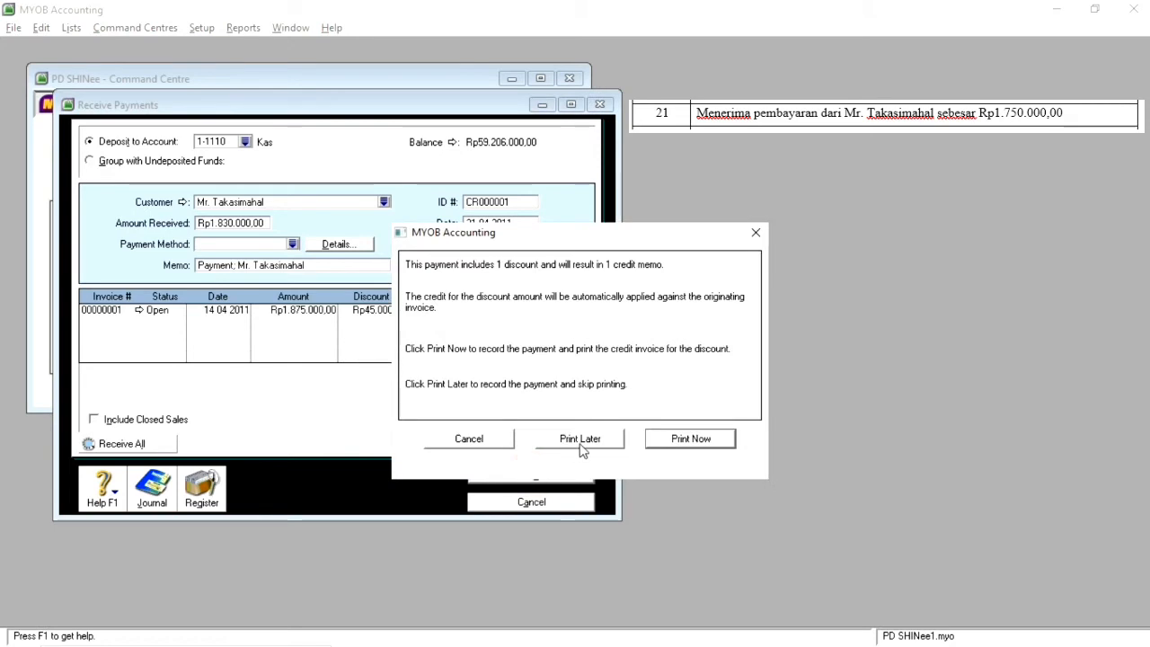
click(761, 232)
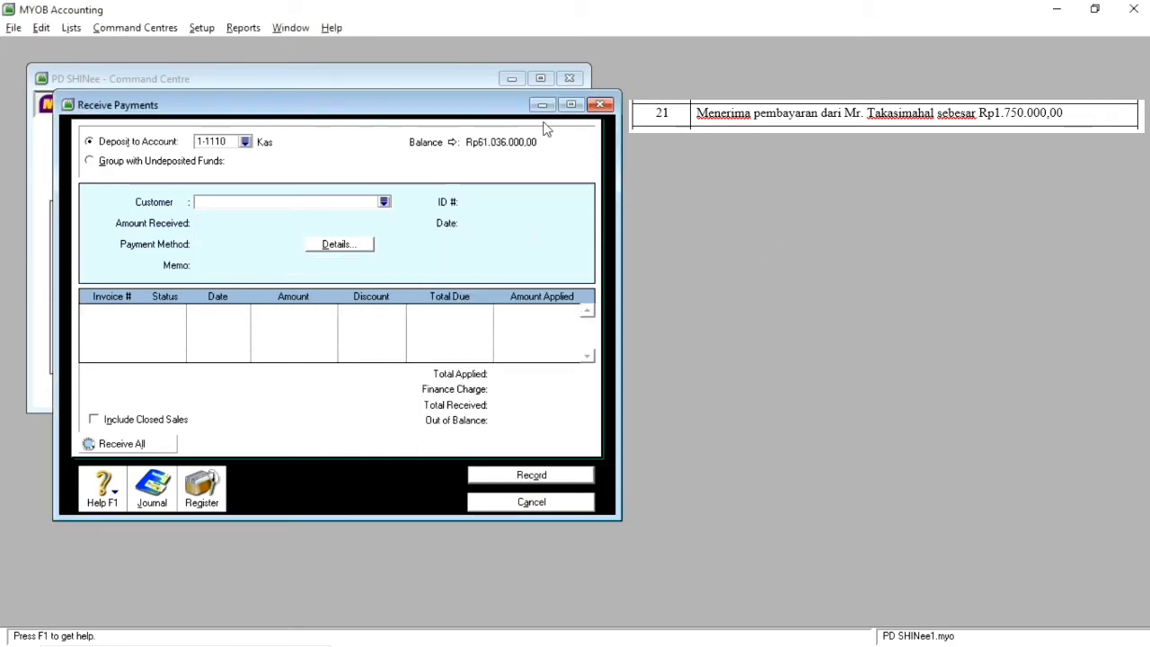
click(600, 105)
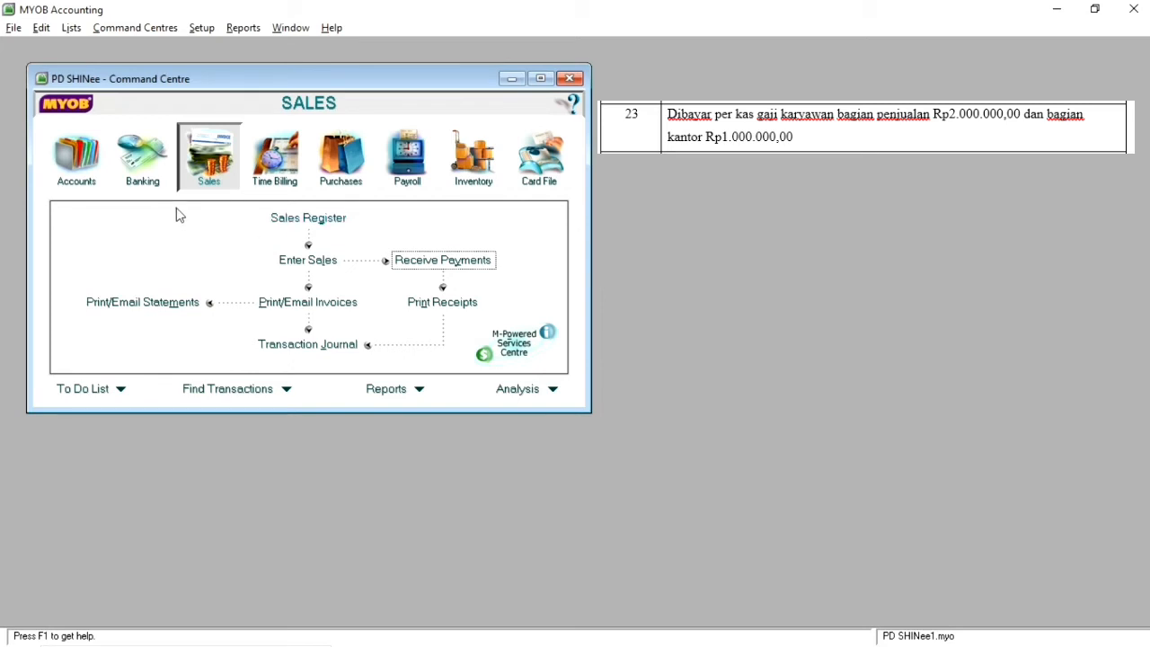
Step: Start a Spend Money entry from account 1-1110 Kas dated 23 04 2011
click(147, 180)
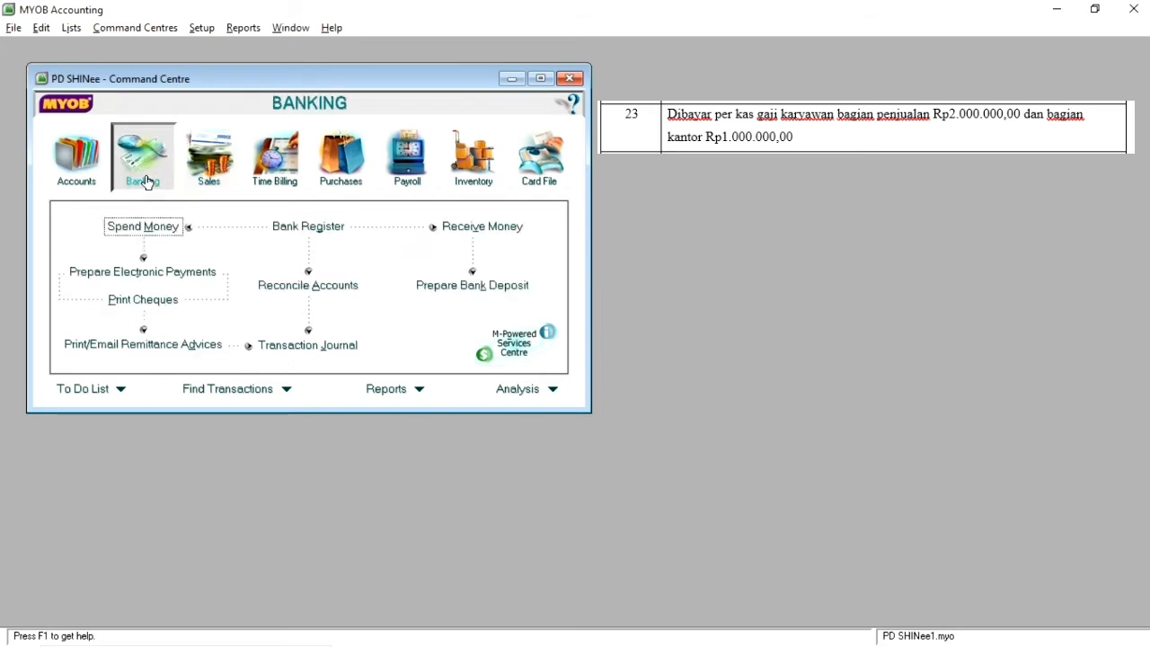
click(170, 226)
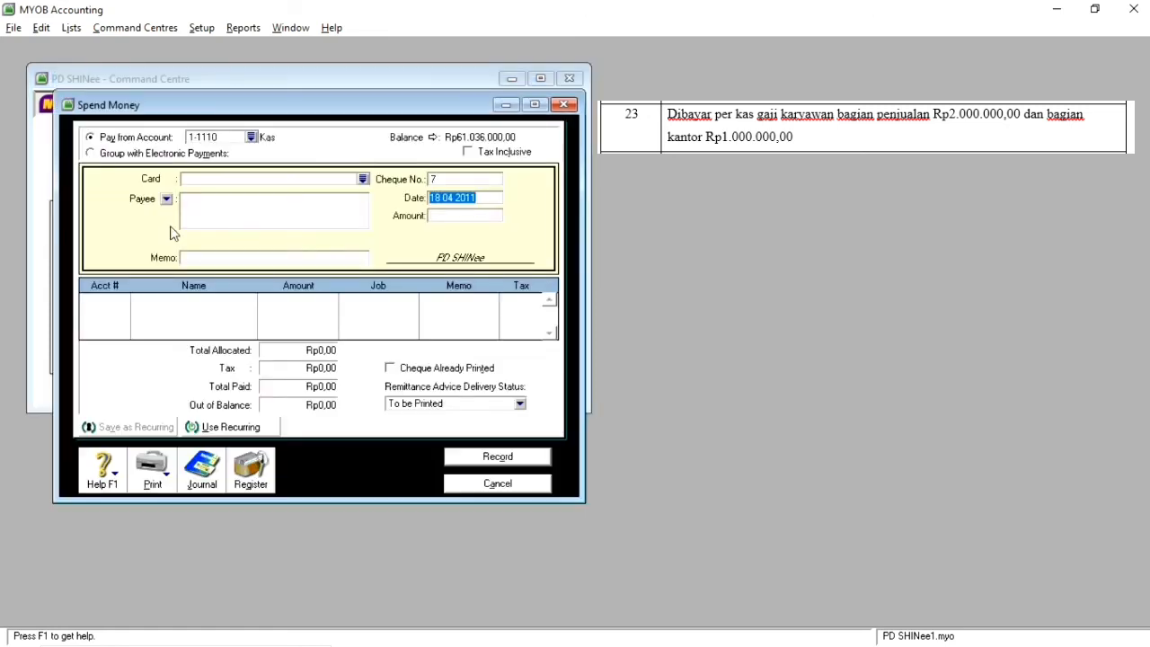
click(441, 197)
key(BackSpace)
key(BackSpace)
key(BackSpace)
text(23)
Step: Enter the memo "Bayar Gaji Karyawan Bag. Penjualan dan Kantor" in the Spend Money entry
click(252, 260)
text(Bayar Ga)
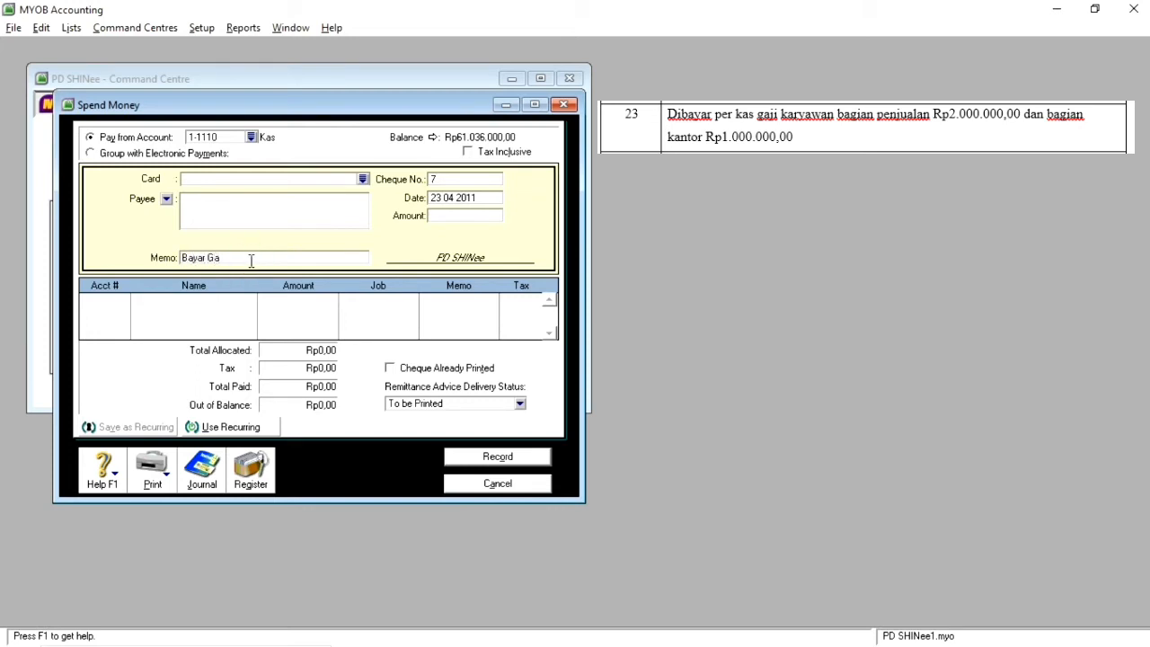
text(ji Ka)
text(ryawan)
text( B)
text(a)
text(. \)
key(BackSpace)
text(g. Penjuan)
key(BackSpace)
key(BackSpace)
text(alan dan Kantor)
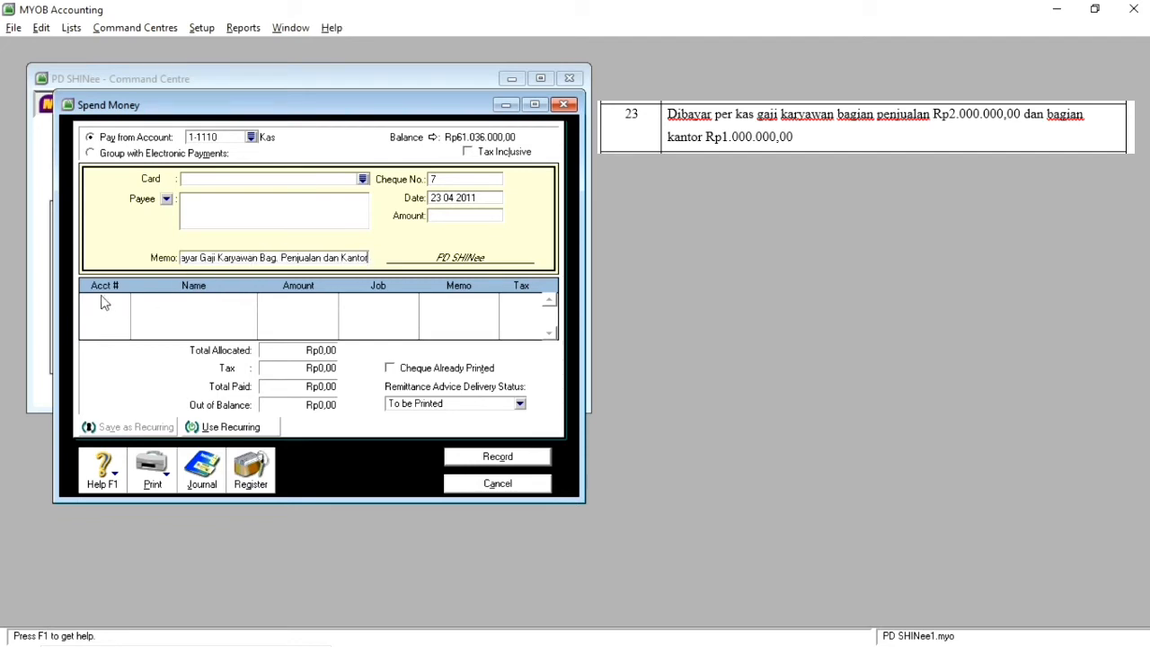
Step: Allocate Rp2.000.000,00 of the payment to account 6-1110 Beban Gaji Bagian Penjualan
click(113, 300)
text(6)
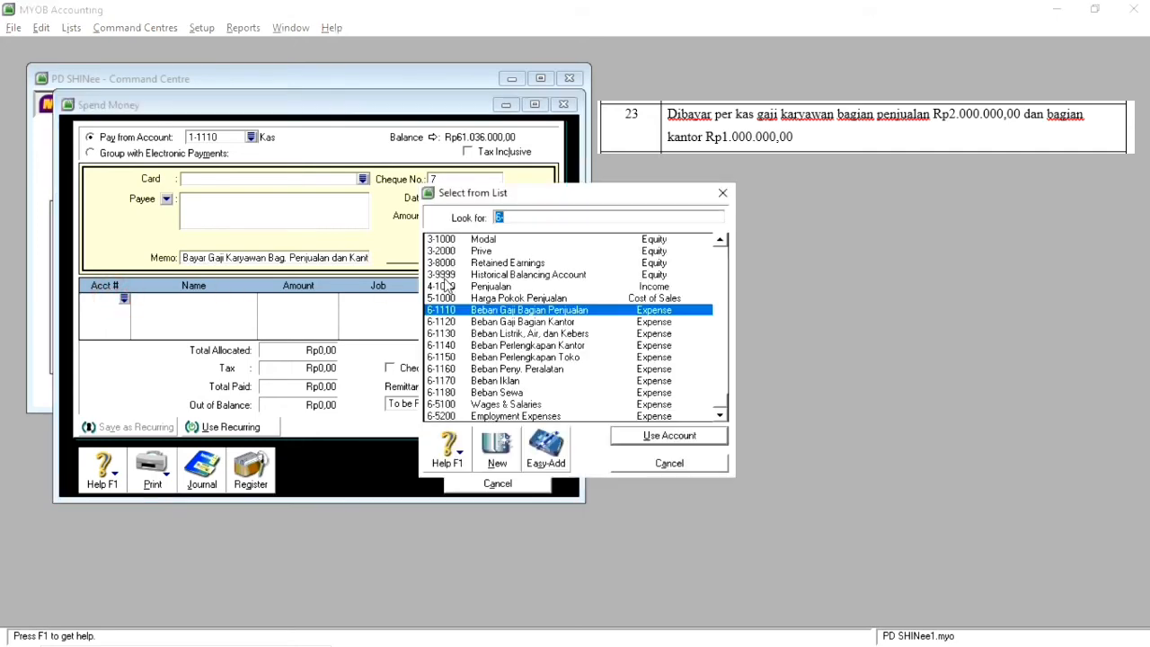
double_click(575, 311)
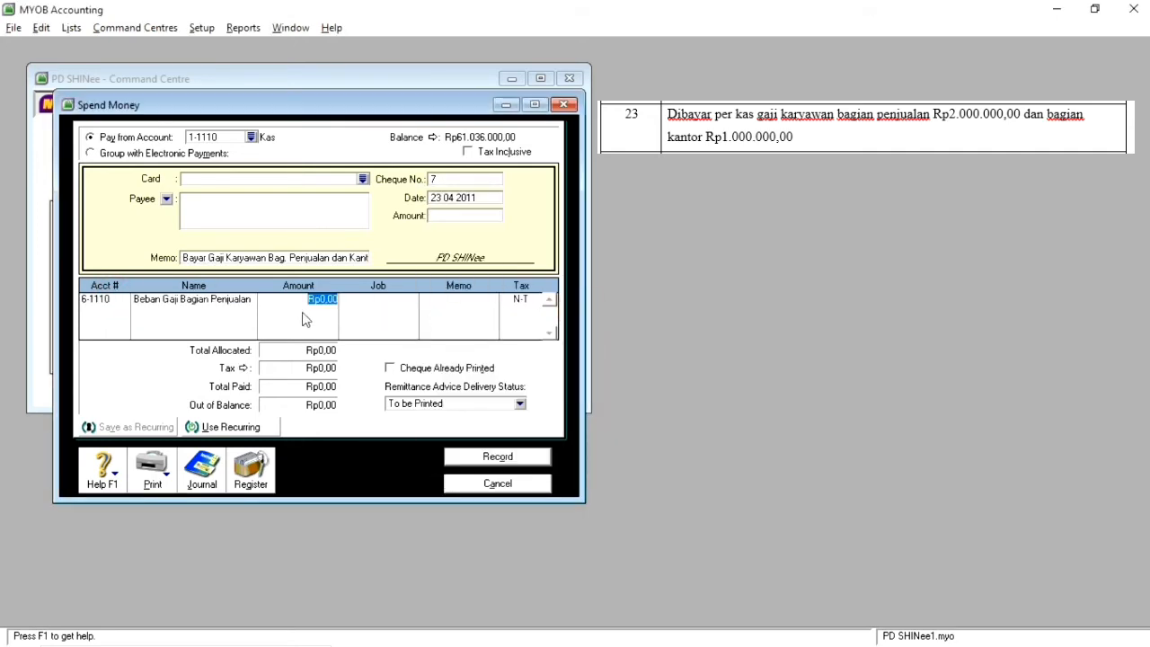
text(2000000)
key(Return)
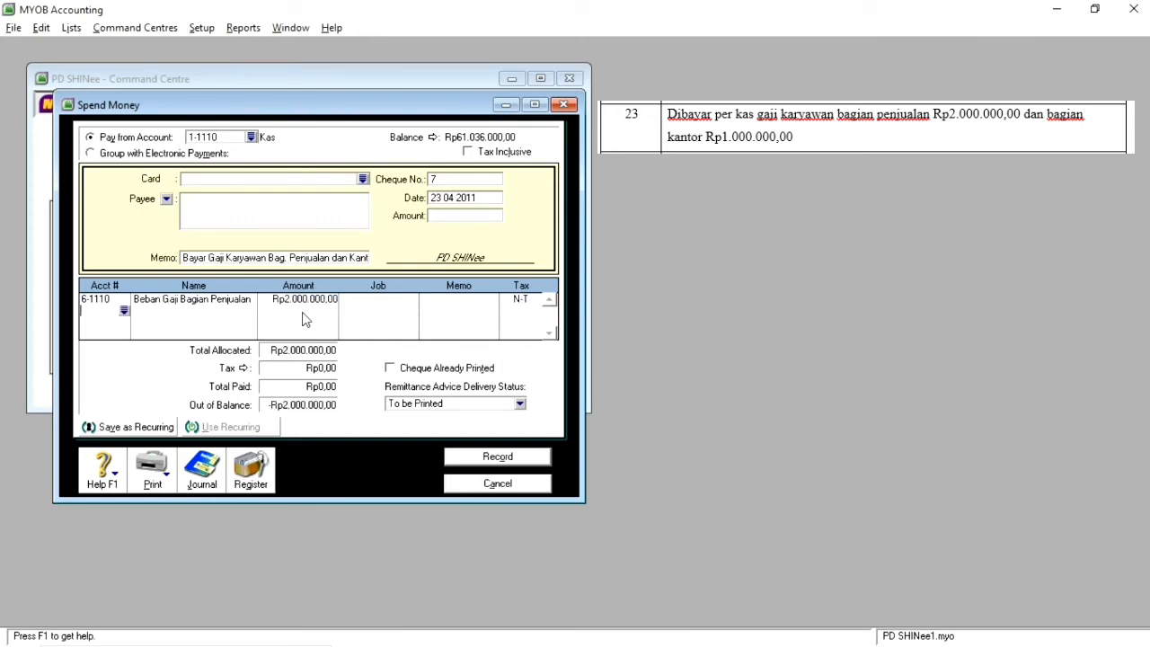
Step: Add a second allocation line of Rp1.000.000,00 to account 6-1120 Beban Gaji Bagian Kantor
text(6-)
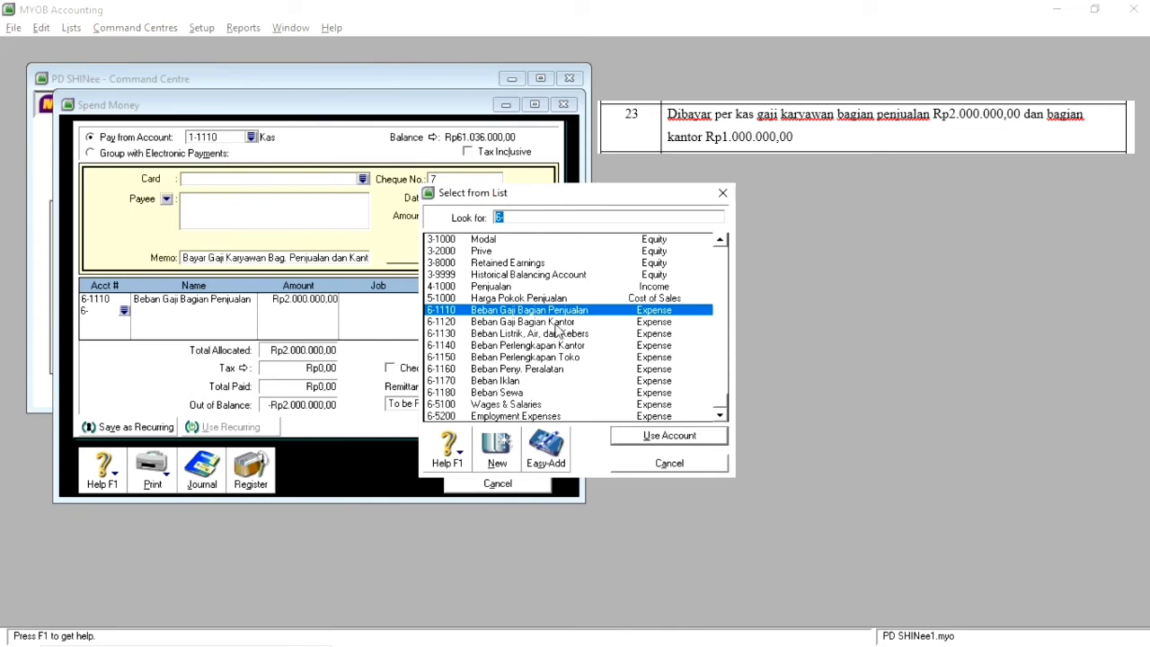
double_click(558, 324)
text(1)
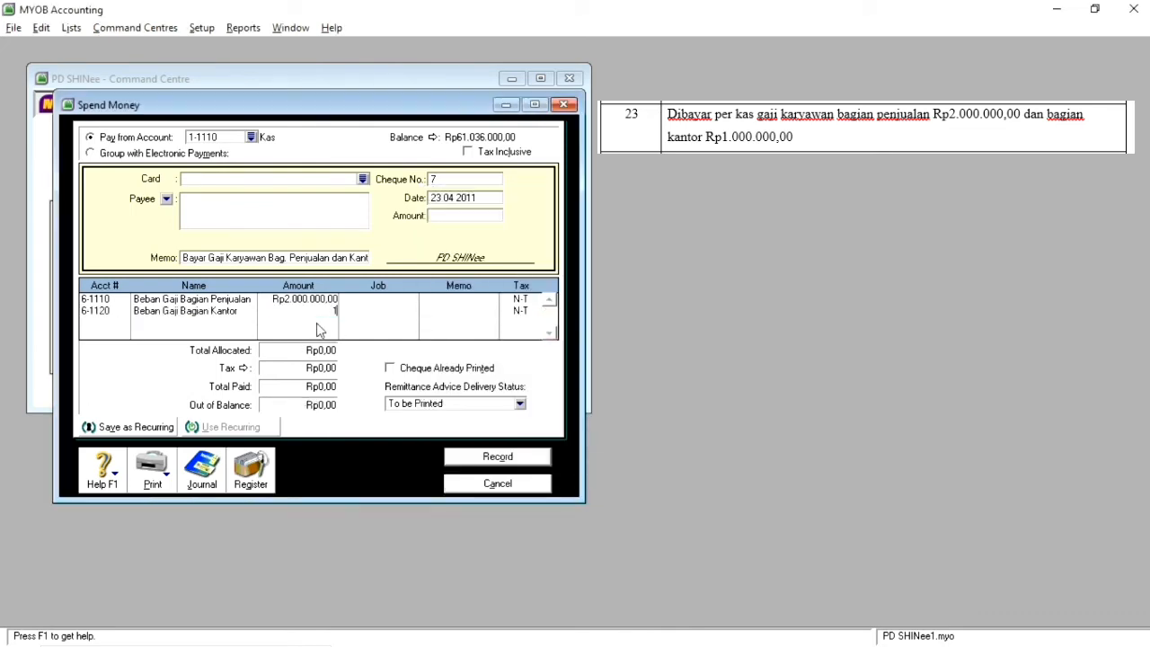
text(.000.000)
key(Return)
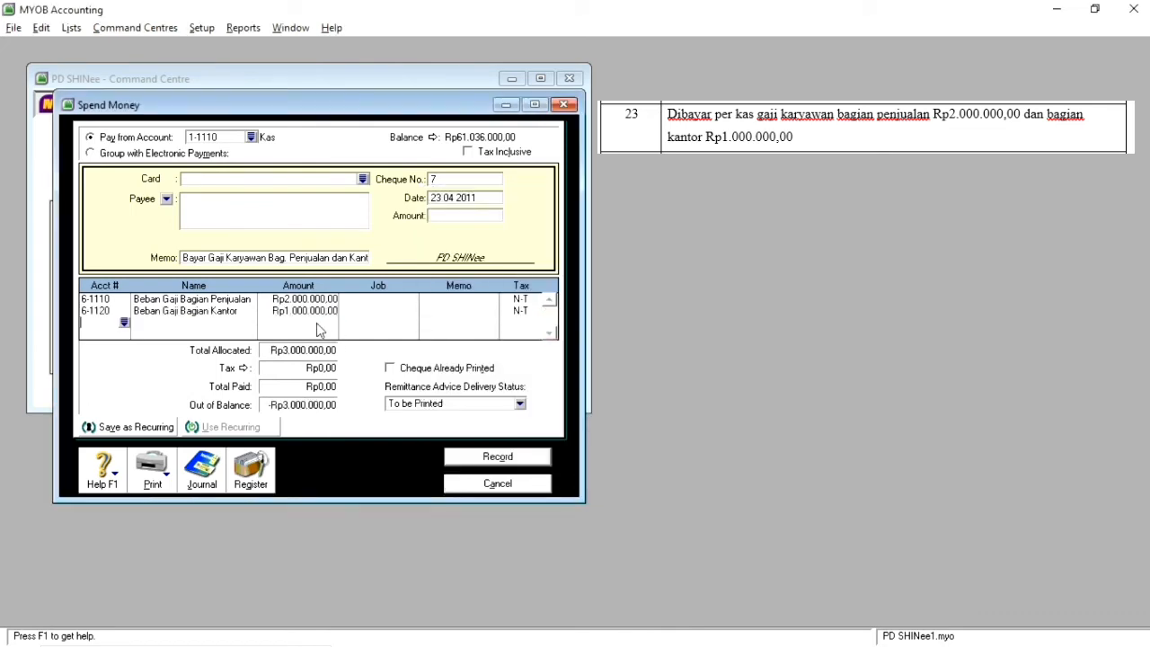
Step: Set the payment amount to Rp3.000.000,00, record the salary payment and close Spend Money
click(462, 216)
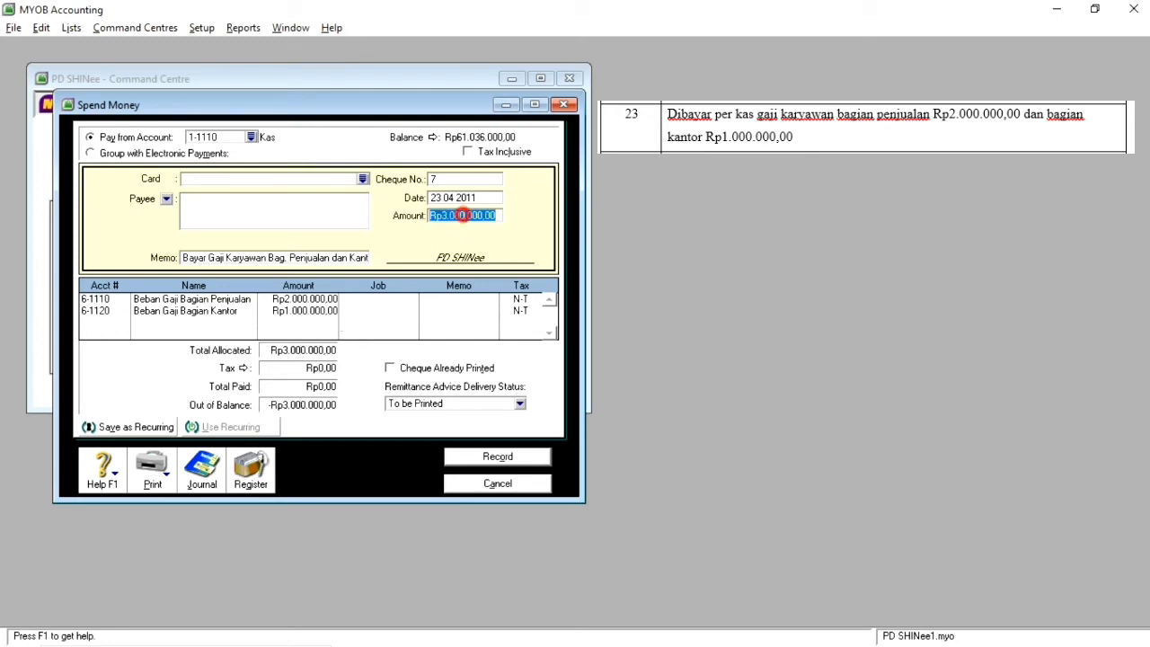
click(508, 460)
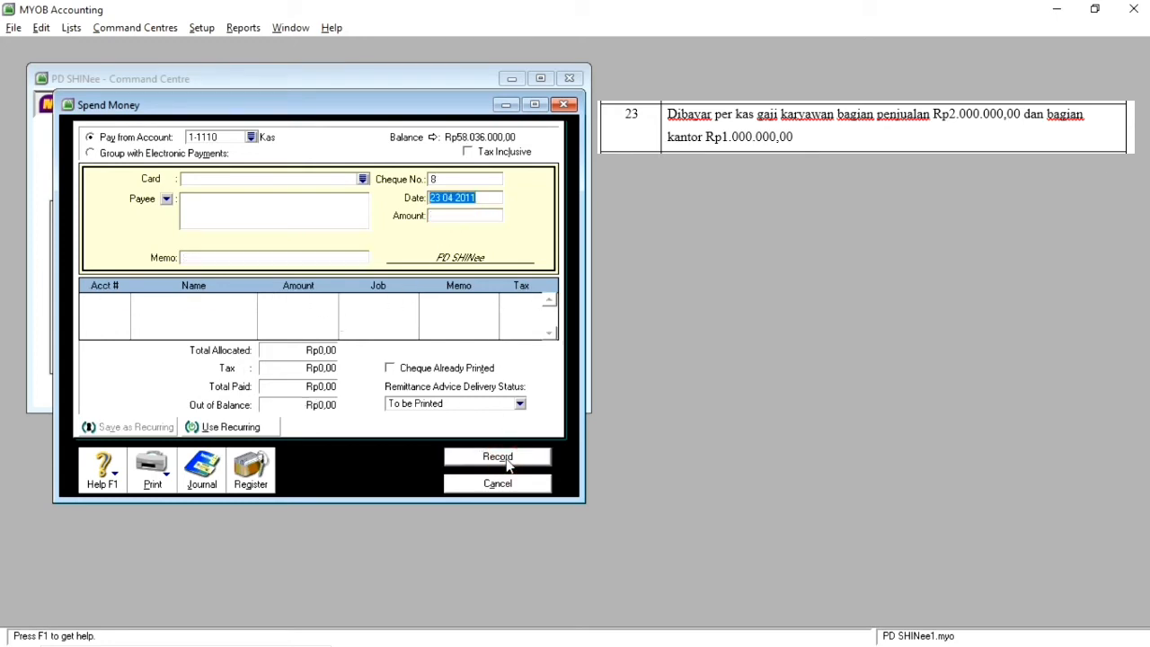
click(509, 485)
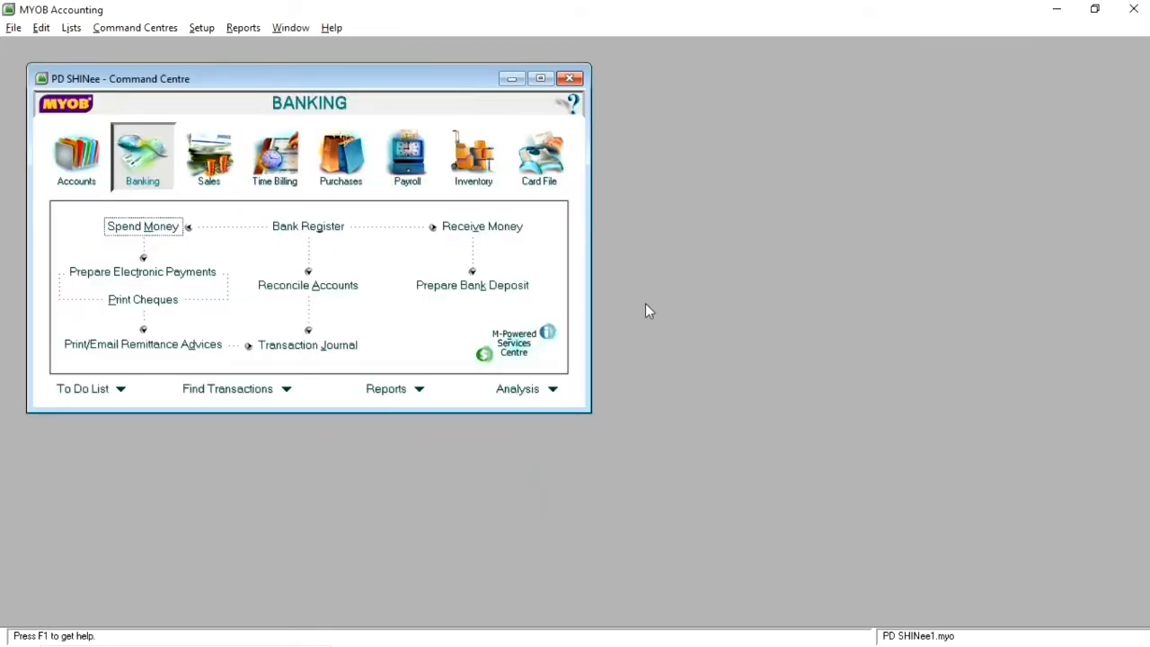
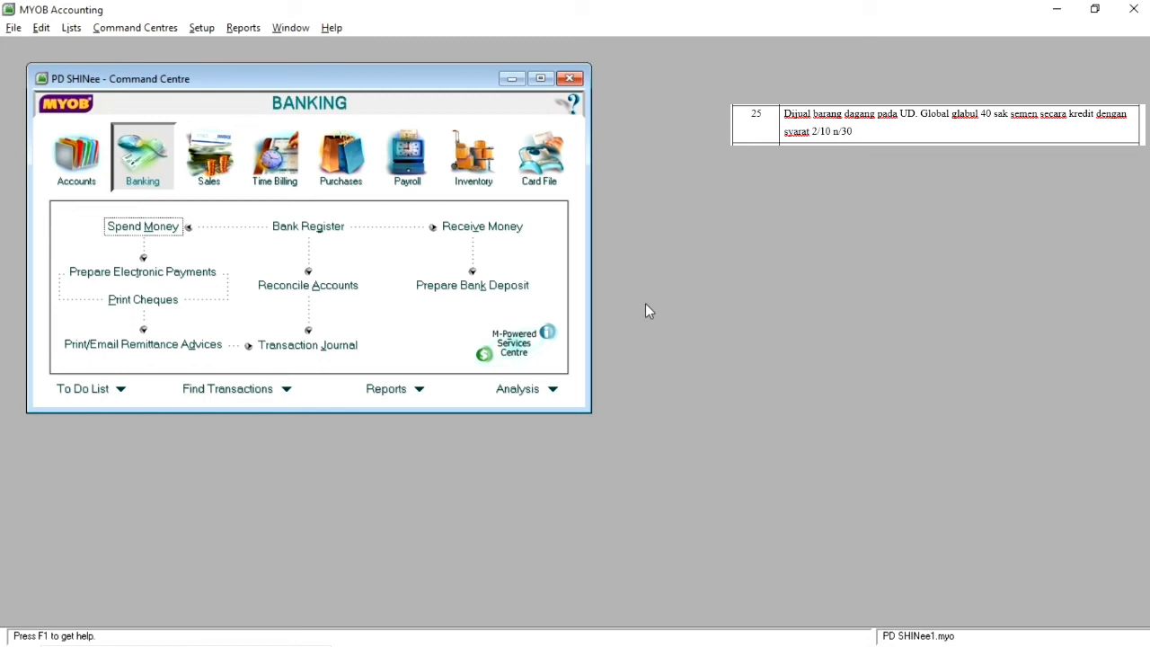
Step: Start a new item sales invoice for customer UD. Global Glabul dated 25 04 2011
click(216, 171)
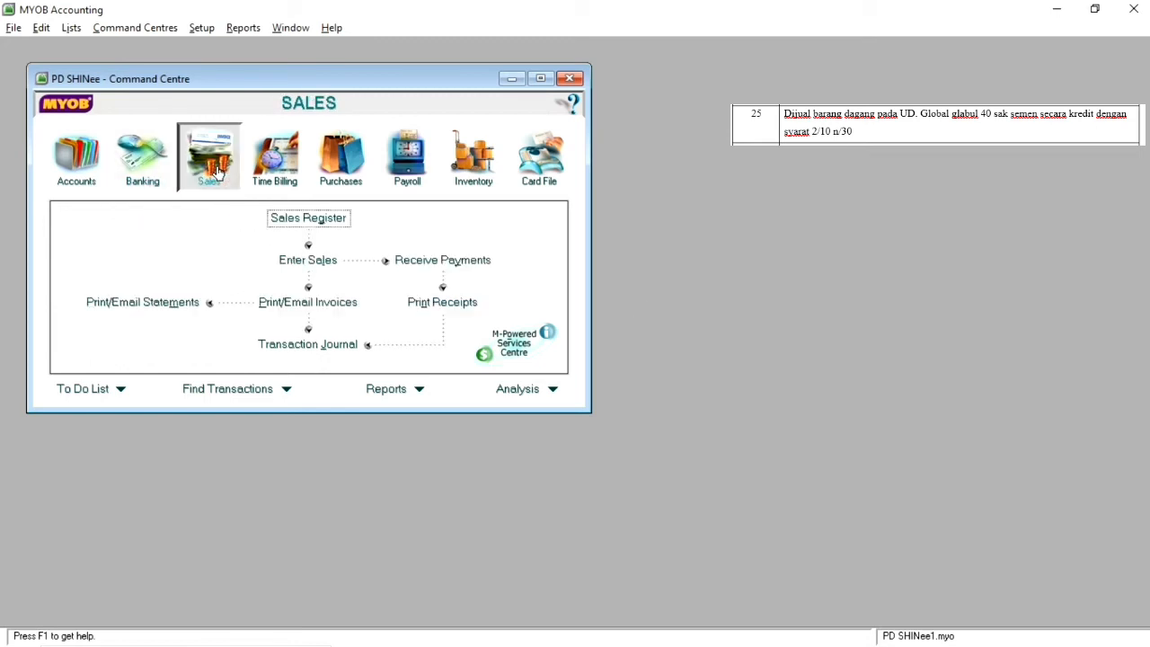
click(310, 261)
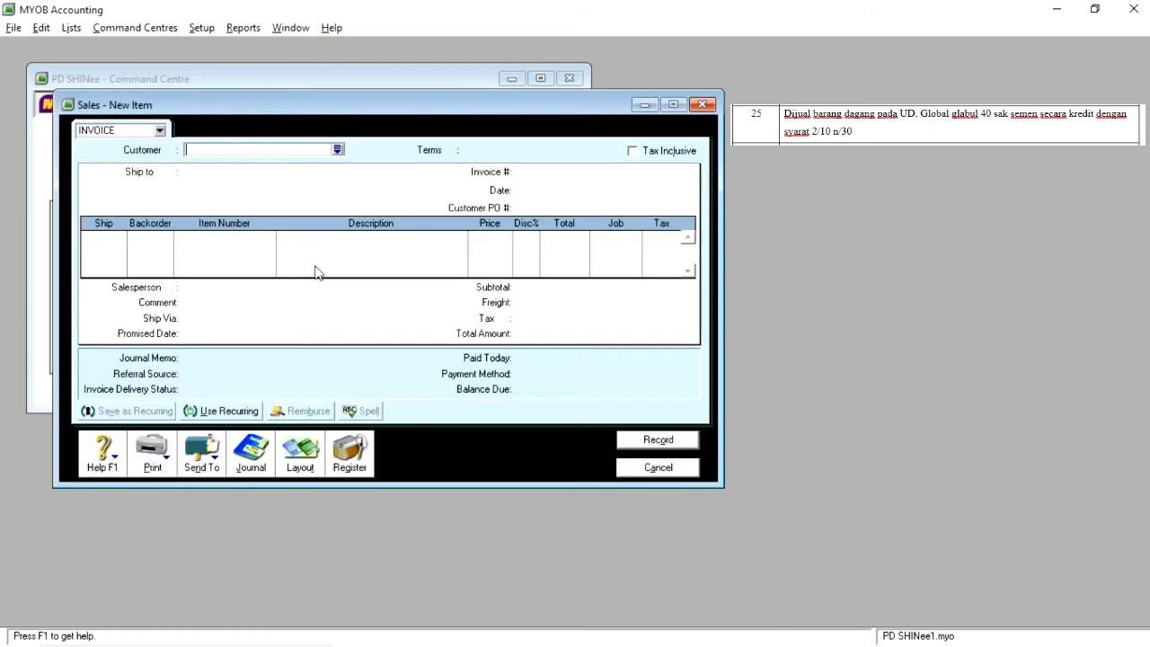
click(337, 150)
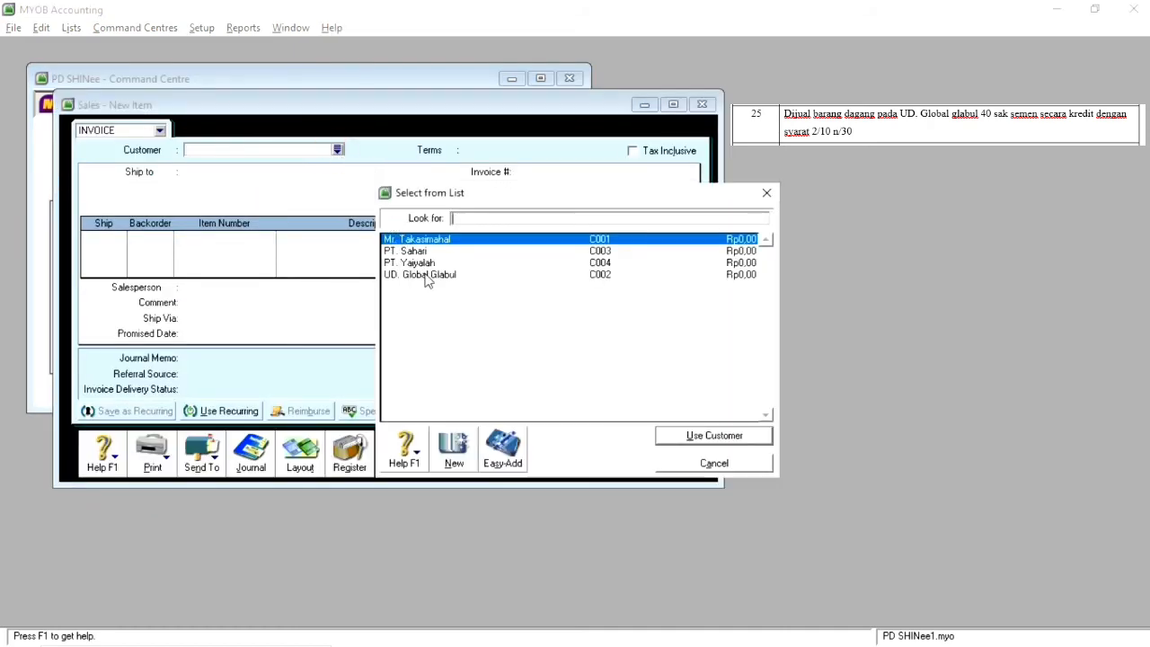
double_click(445, 275)
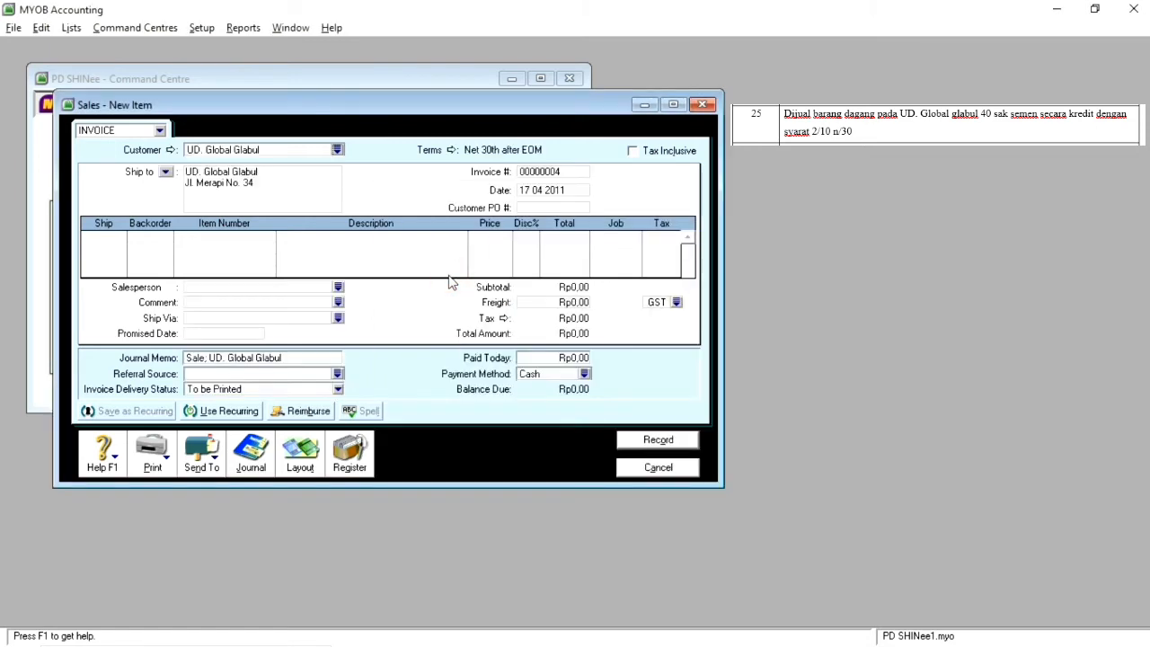
click(530, 190)
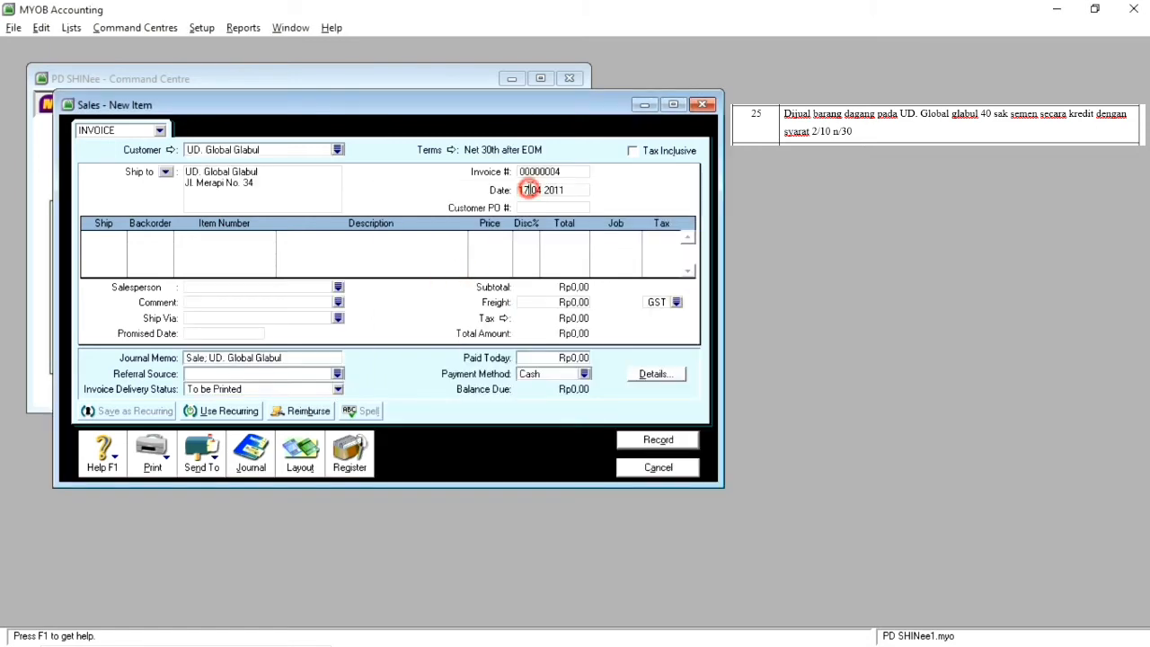
key(BackSpace)
key(BackSpace)
text(25)
Step: Add a line shipping 40 units of item SMN01 SEMEN to the invoice
click(111, 238)
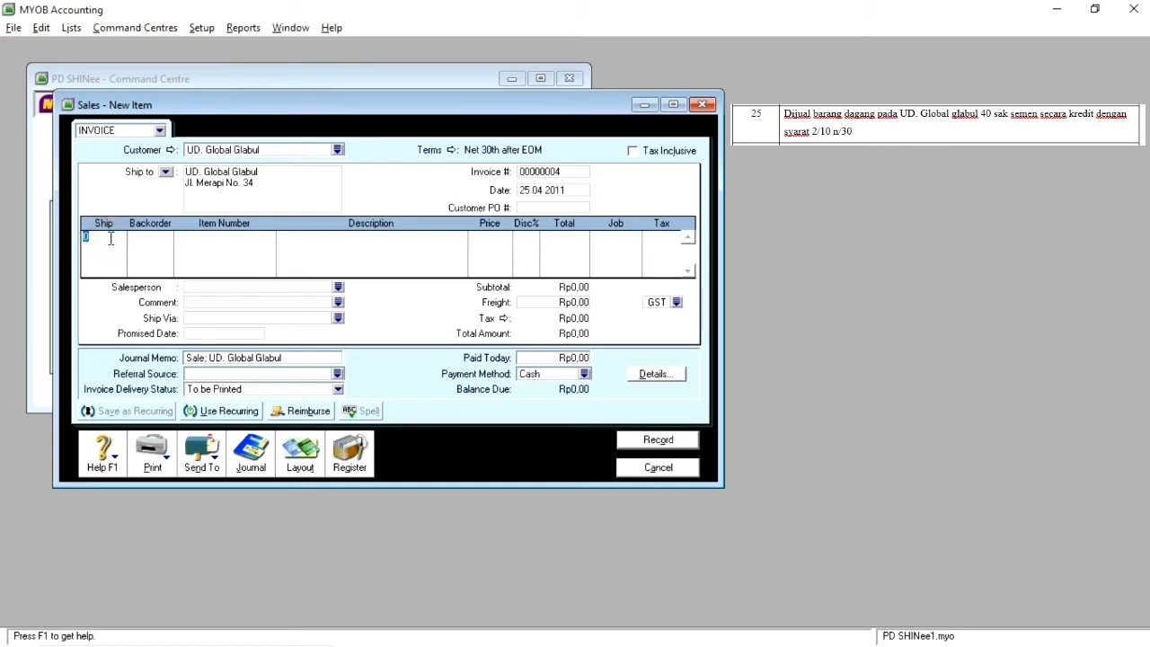
text(40)
key(Tab)
key(Tab)
key(Tab)
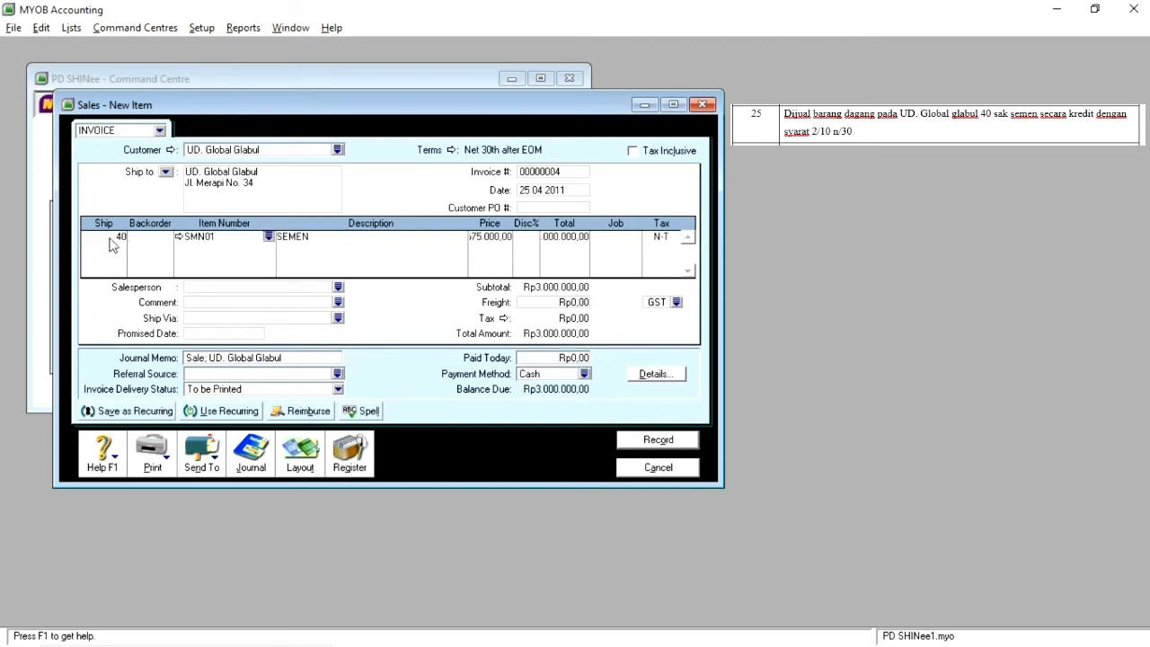
Step: Set the invoice's credit terms to In a Given # of Days, with 10 discount days and 30 balance due days
click(454, 151)
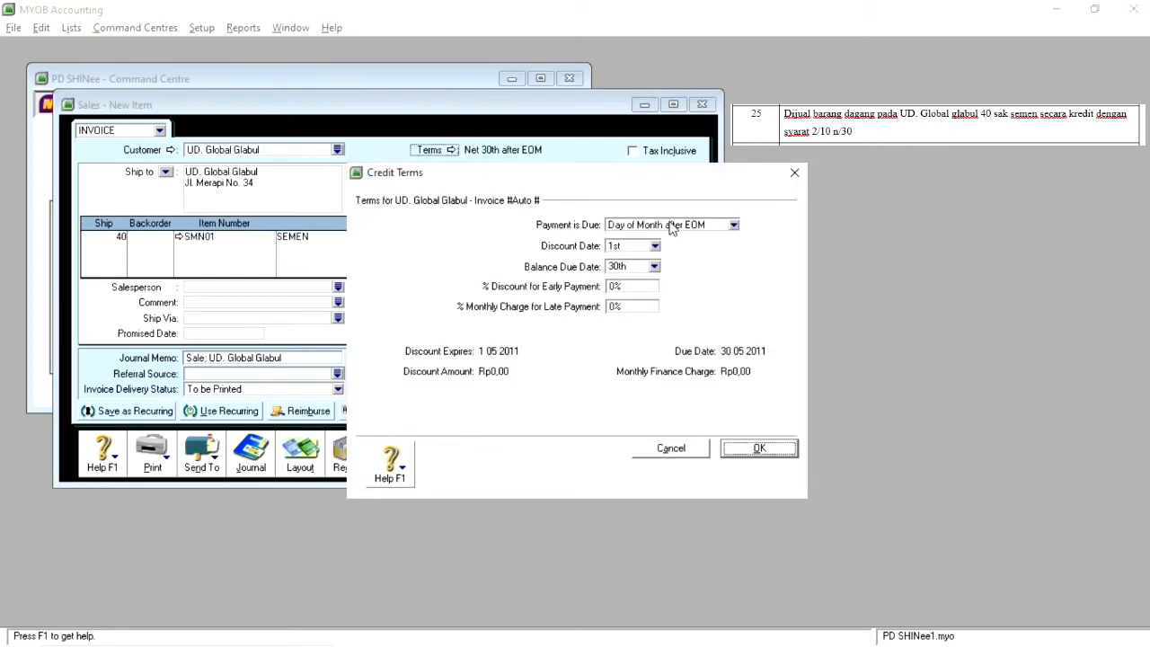
click(673, 227)
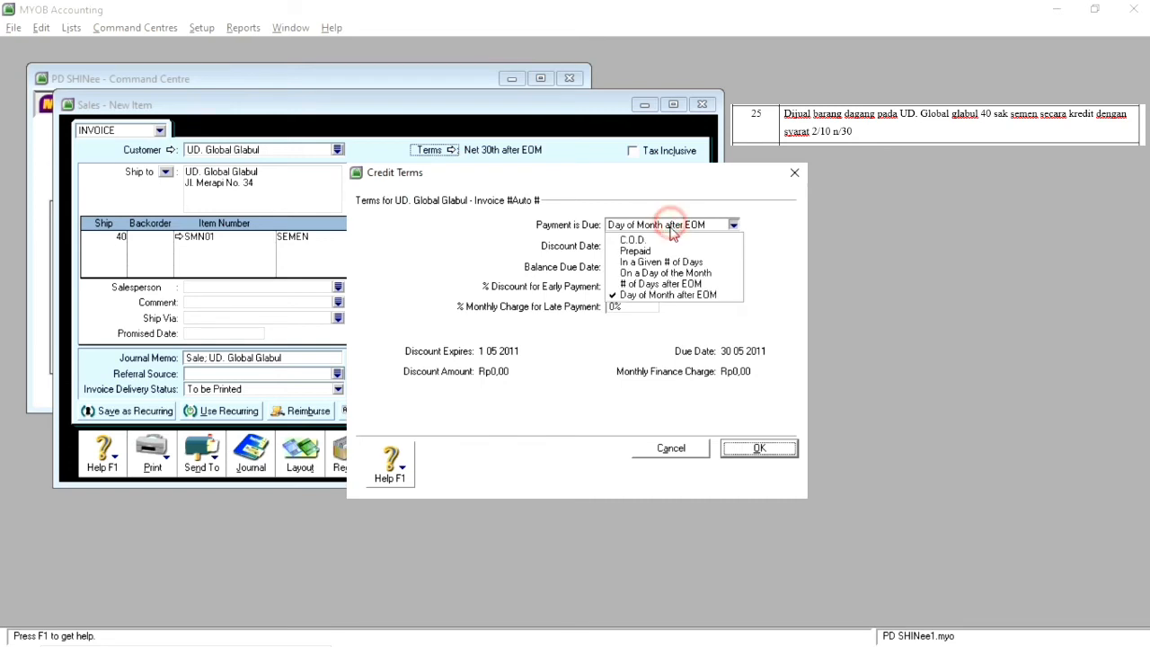
click(655, 263)
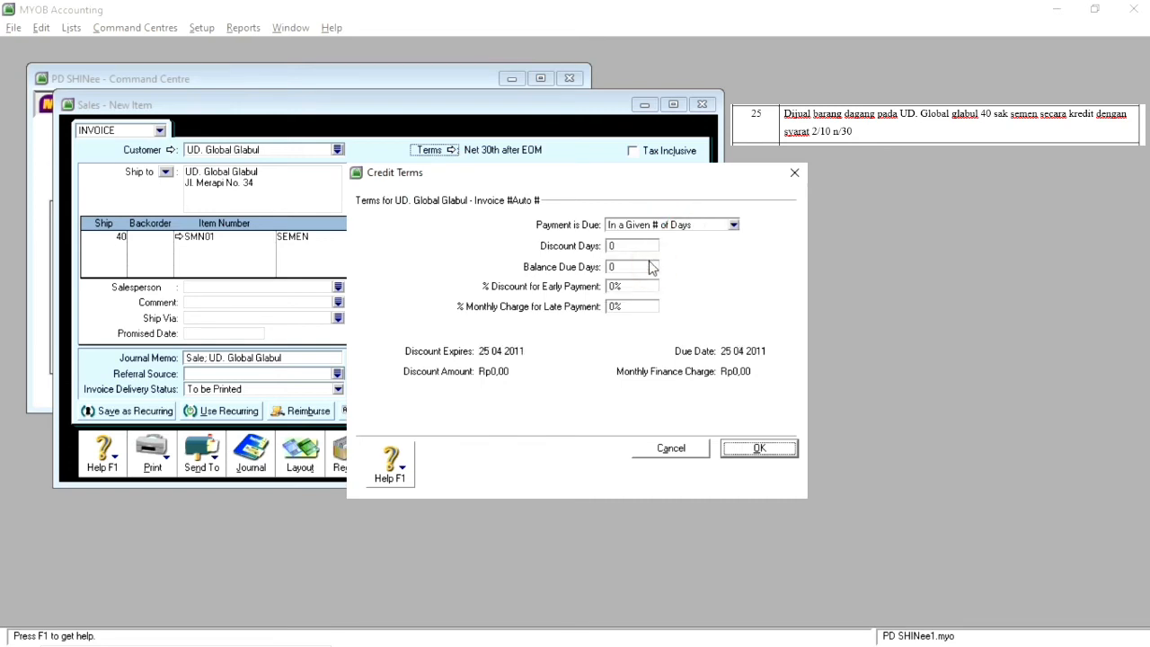
click(620, 247)
text(10)
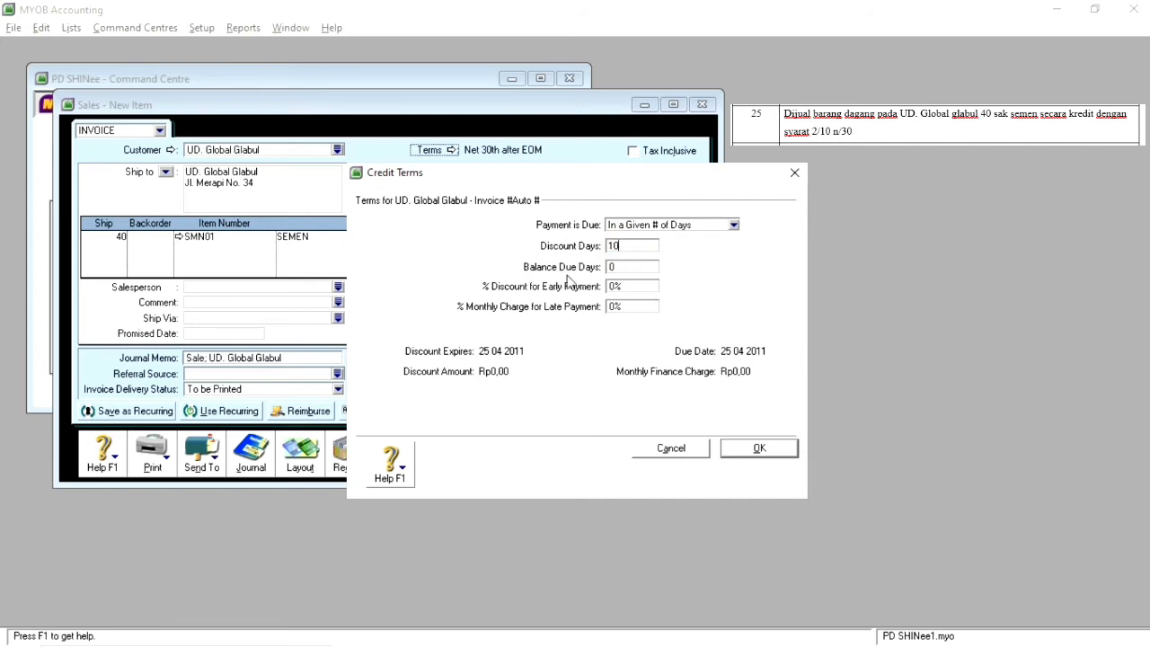
click(637, 268)
key(BackSpace)
text(30)
Step: Set the early payment discount to 2%, record the credit sale and close the sales window
click(628, 285)
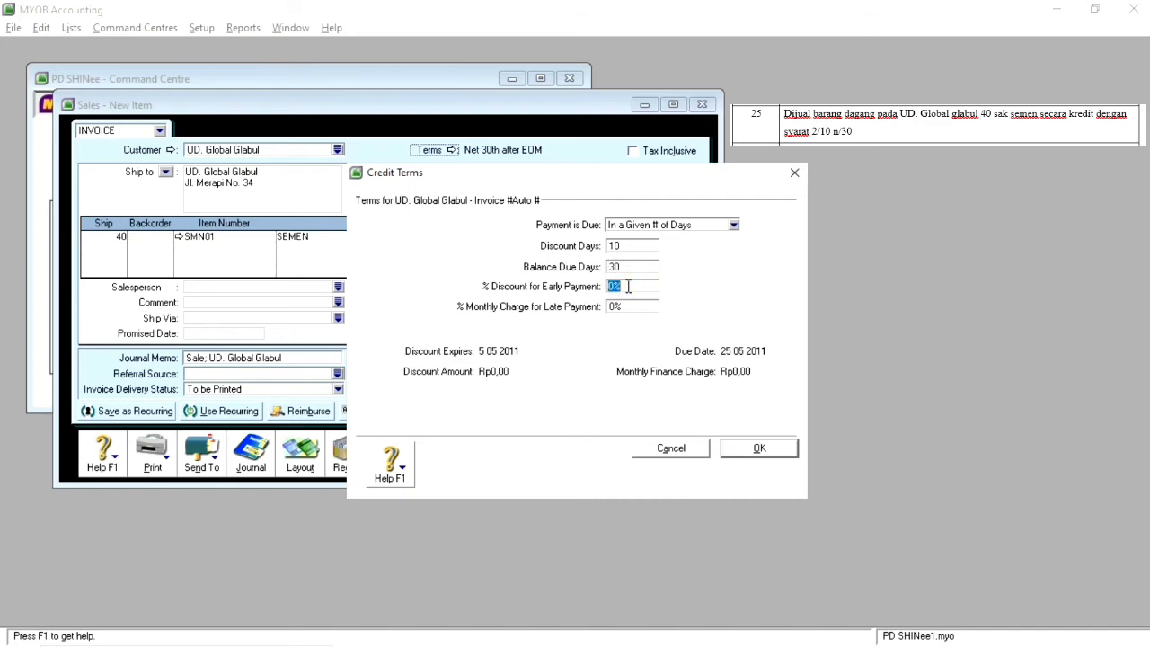
text(2%)
click(761, 447)
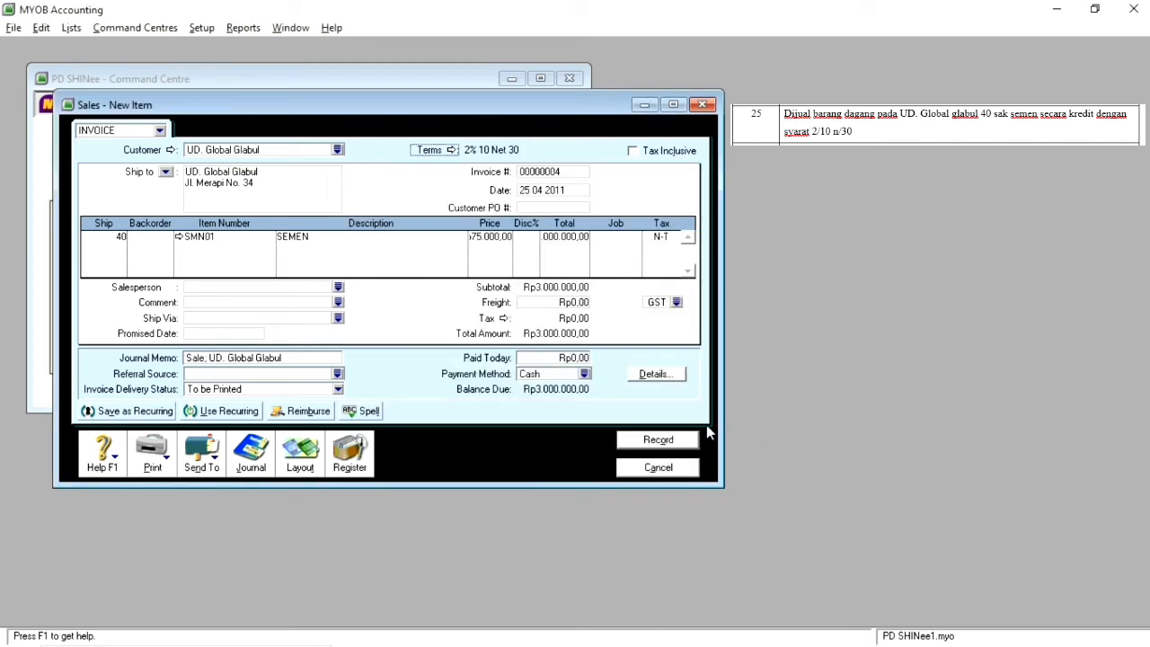
click(671, 442)
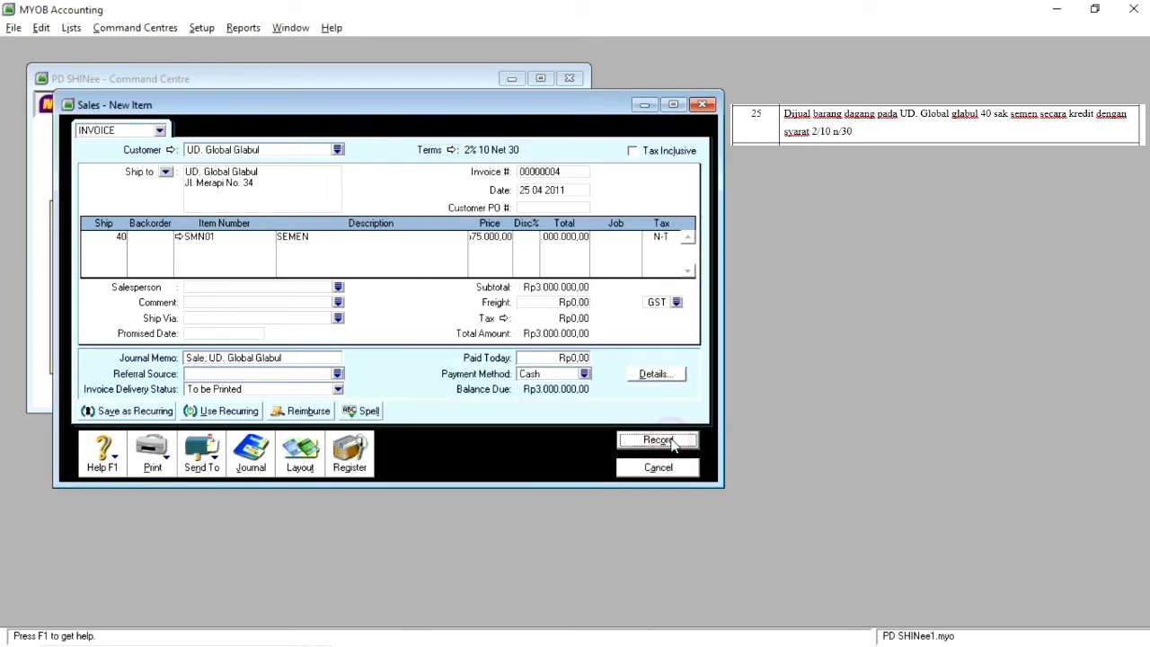
click(674, 468)
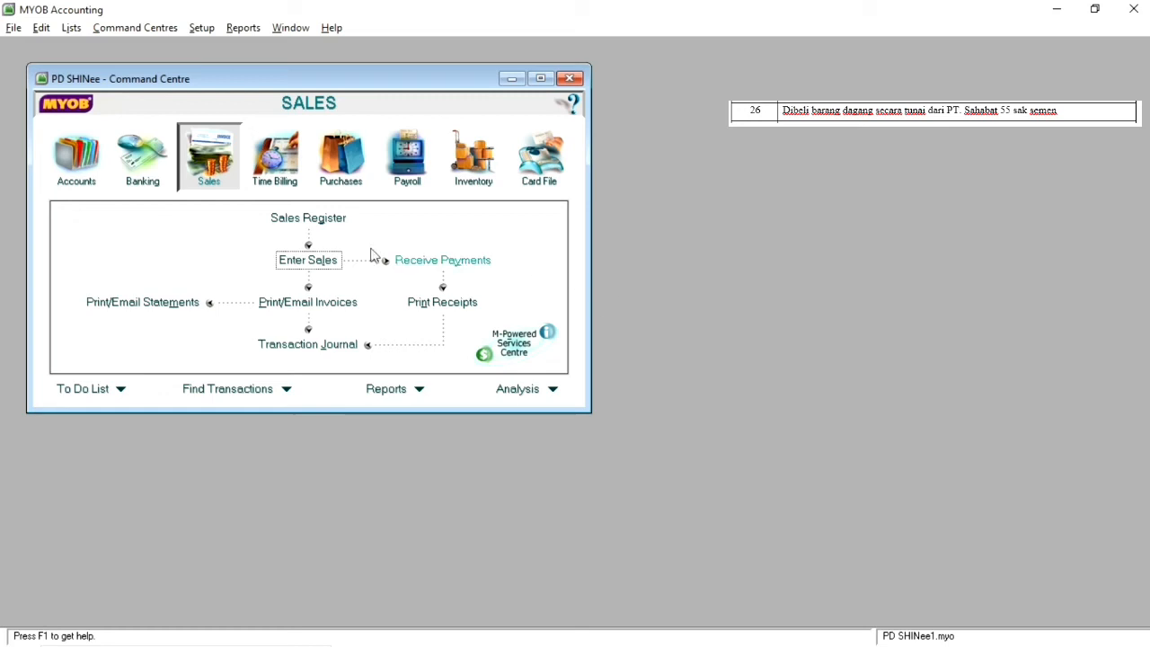
Step: Start a new item purchase bill for supplier PT. Sahabat dated 26 04 2011
click(343, 178)
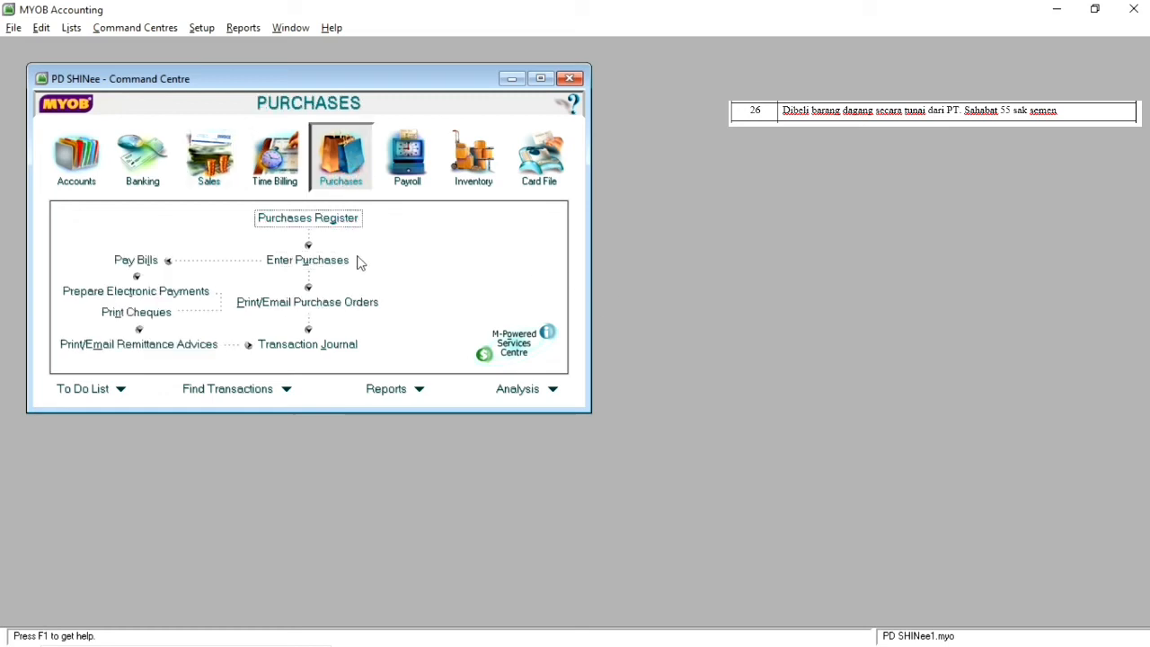
click(309, 265)
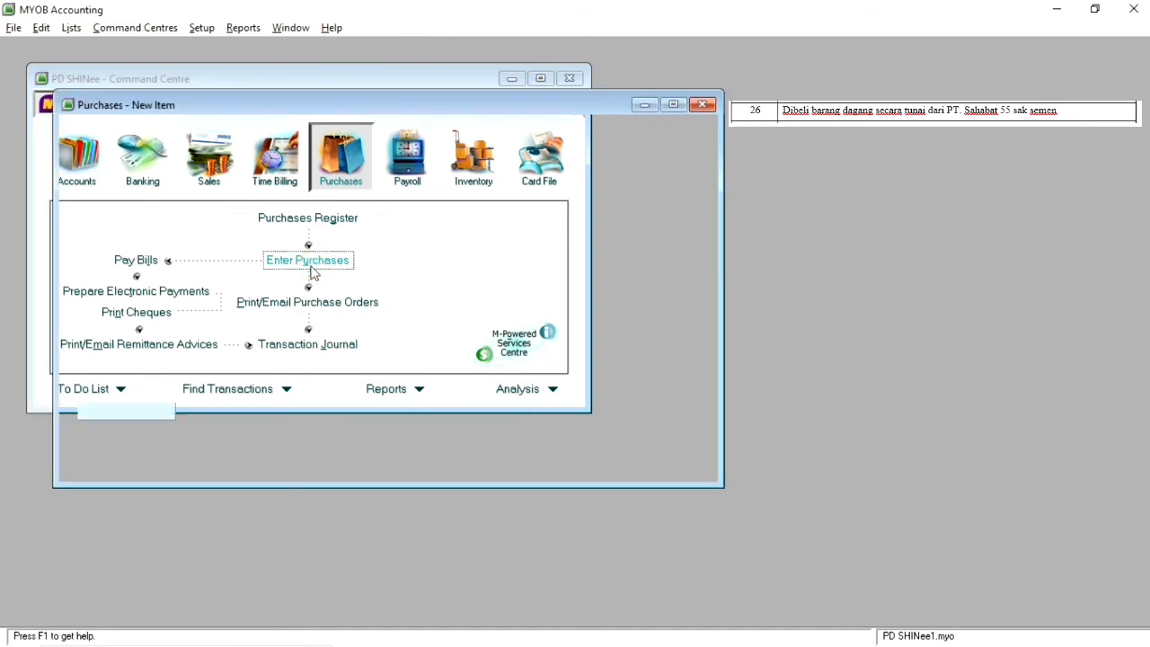
click(337, 151)
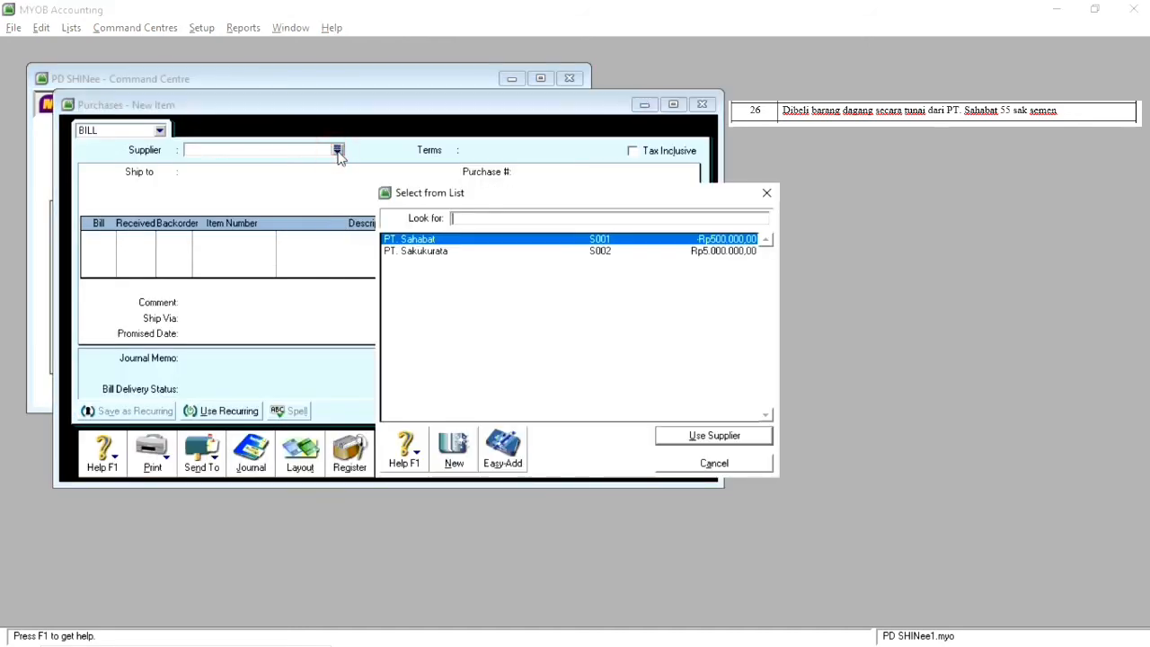
double_click(449, 242)
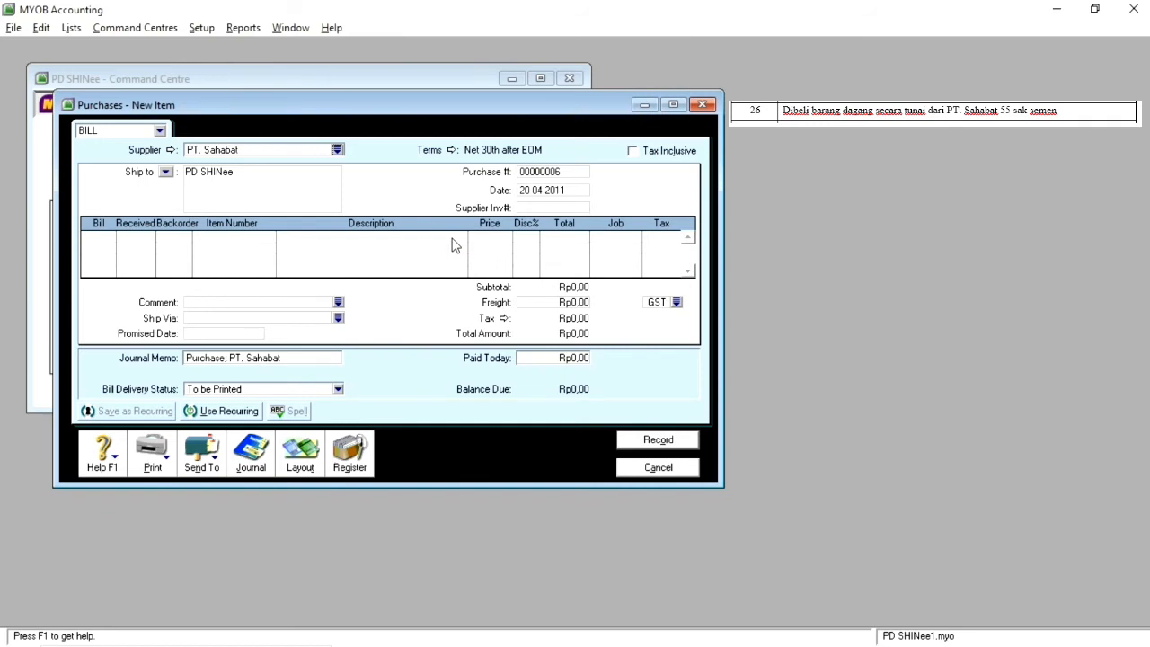
click(530, 192)
key(BackSpace)
text(6)
Step: Add a line billing 55 units of item SMN01 SEMEN to the purchase
click(102, 238)
text(55)
key(Tab)
key(Tab)
key(Tab)
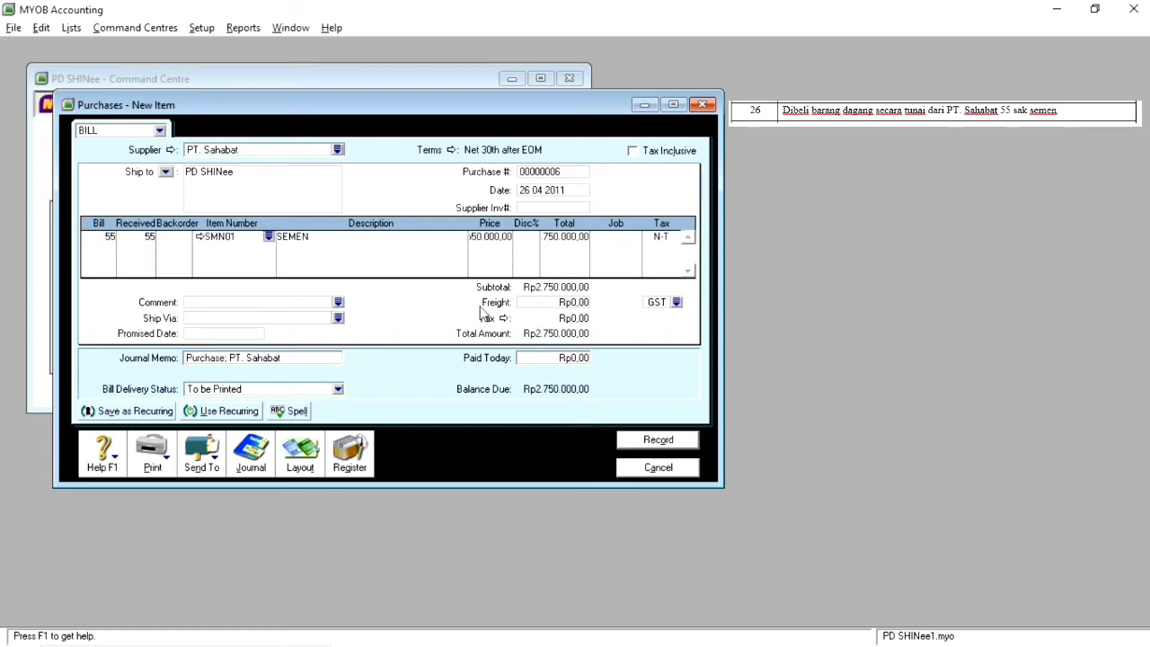
Step: Set the amount paid today on the purchase to Rp2.750.000,00
click(567, 363)
text(2.)
text(750.)
text(0000)
key(Tab)
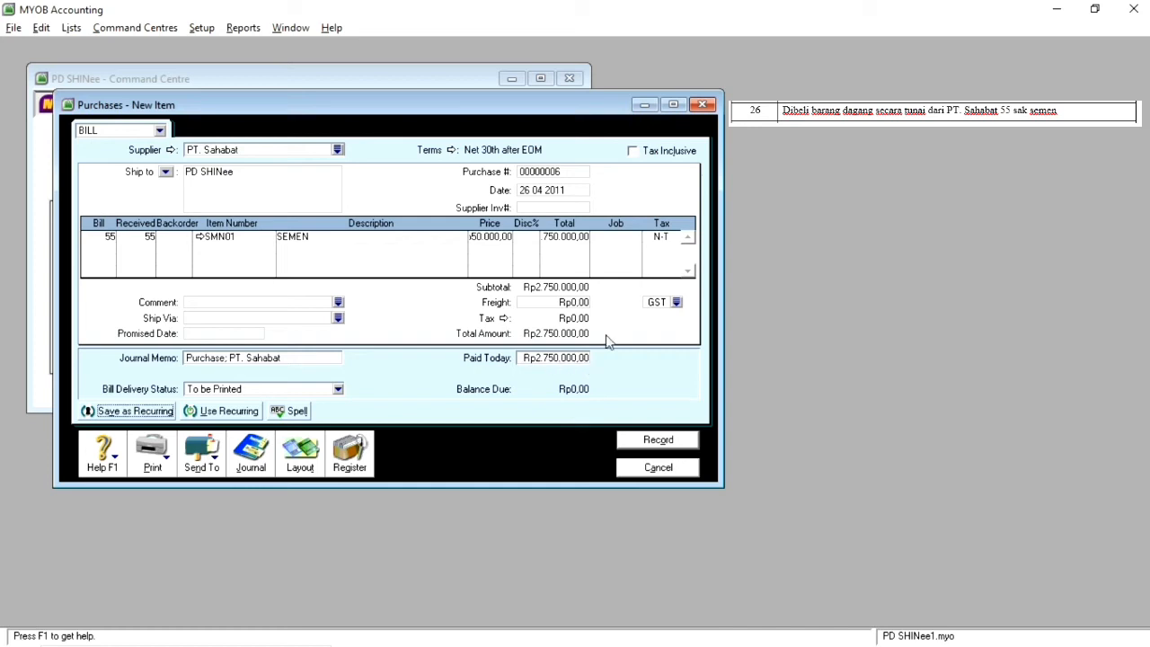
Step: Record the cash purchase, keeping its tax code and accepting the payment cheque, and close the purchase window
click(659, 445)
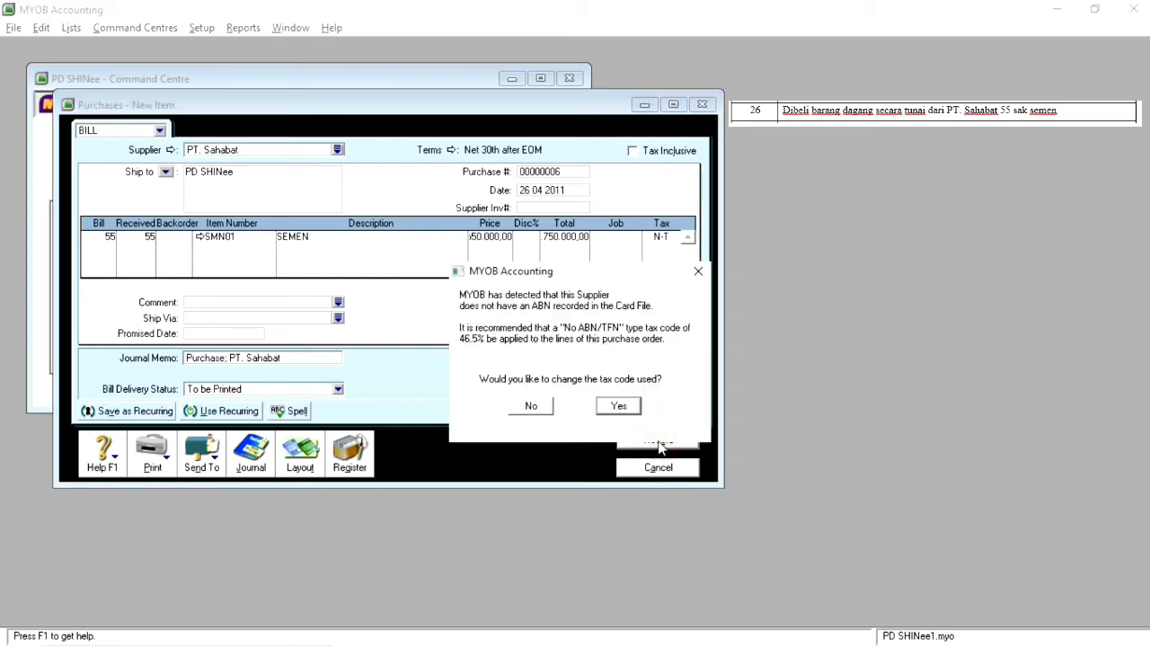
click(530, 409)
click(664, 465)
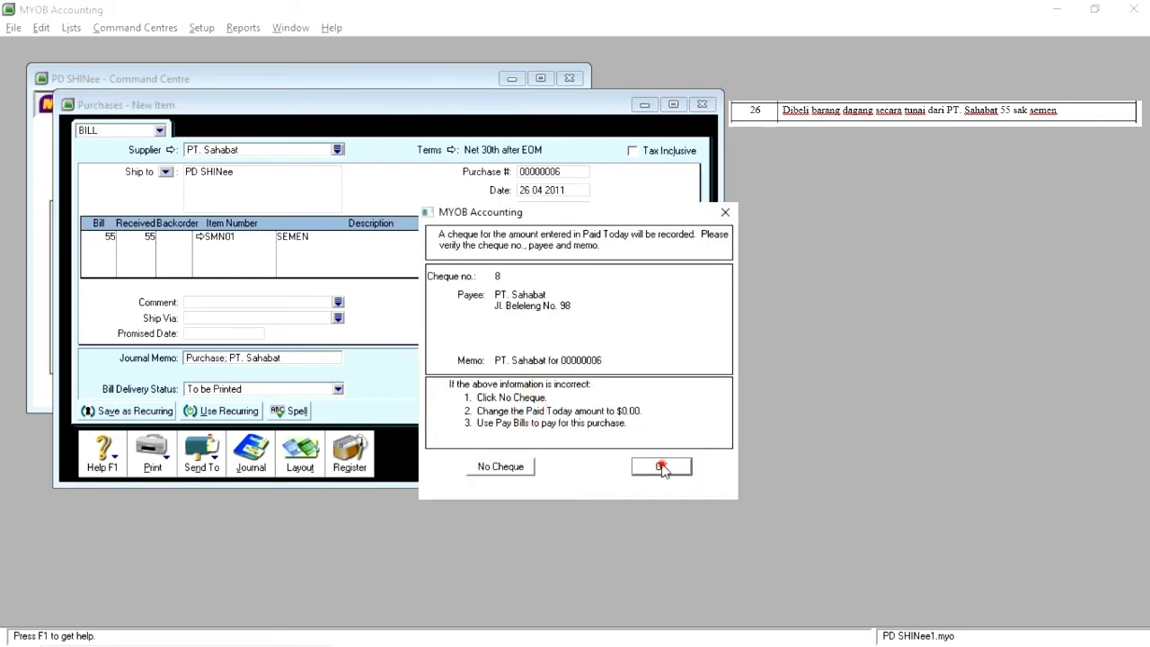
click(661, 469)
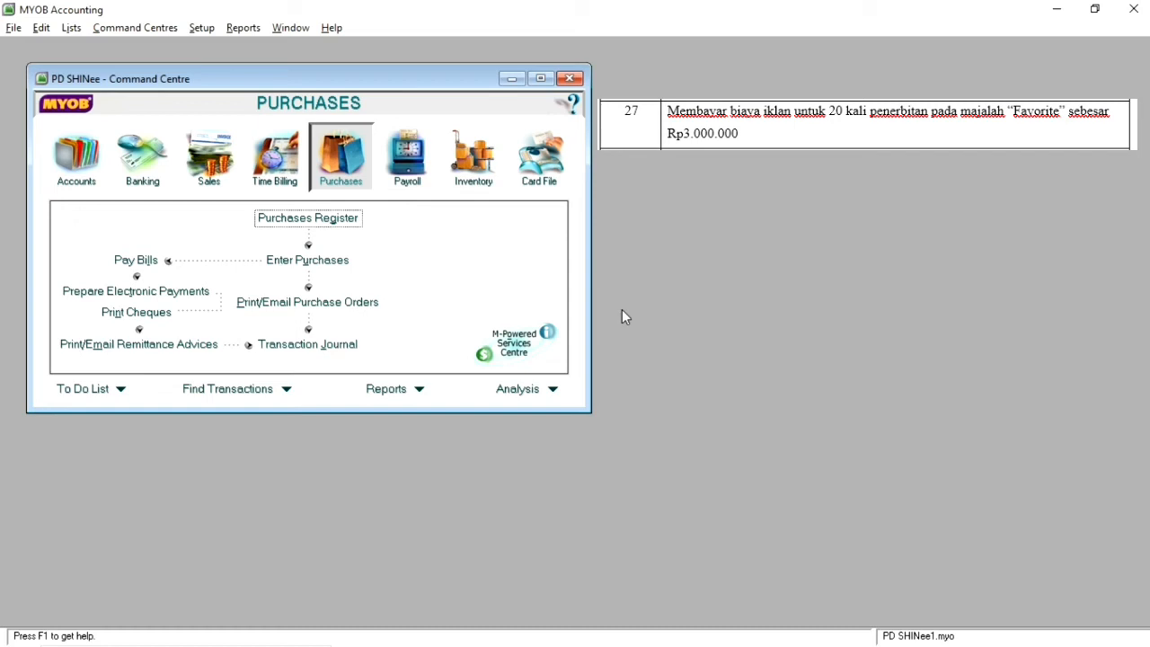
Step: Start a Spend Money entry from account 1-1110 Kas dated 27 04 2011
click(143, 184)
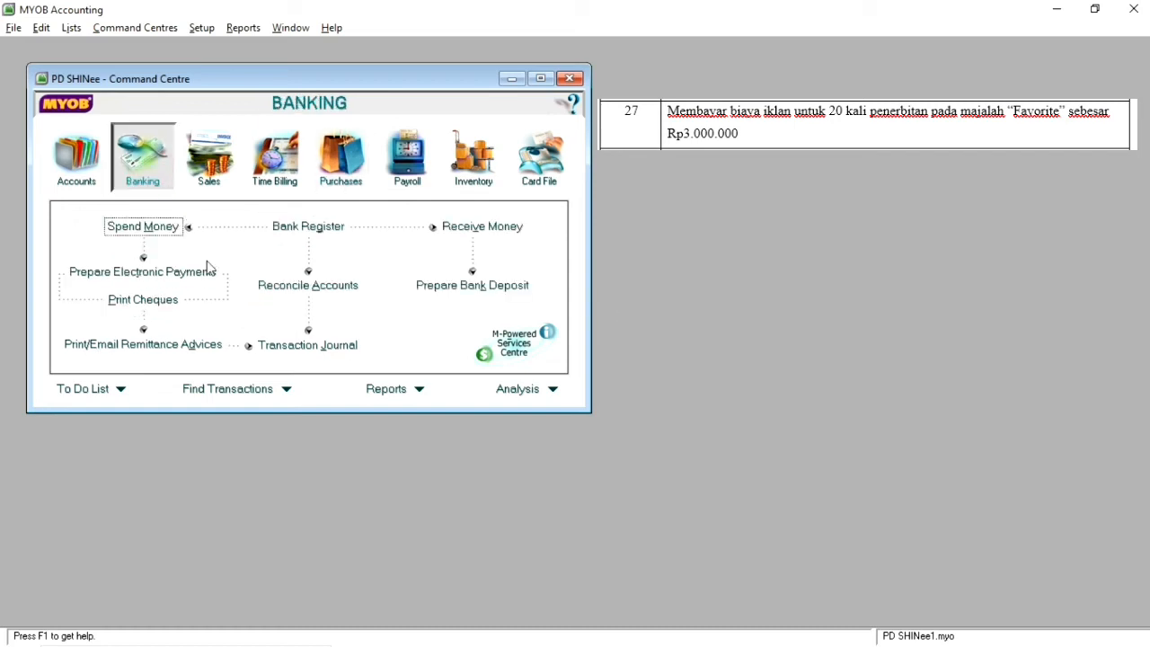
click(148, 226)
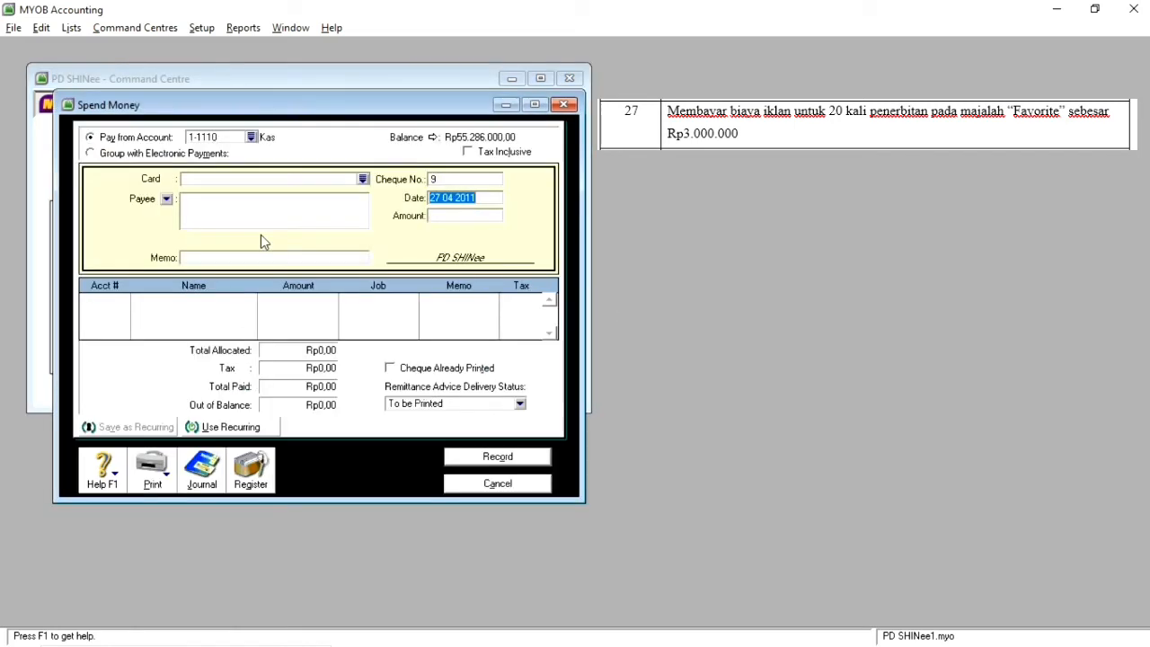
click(440, 200)
key(Tab)
Step: Enter the memo "Membayar beban iklan untuk 20 kali penerbitan" in the Spend Money entry
click(321, 259)
text(Membayar )
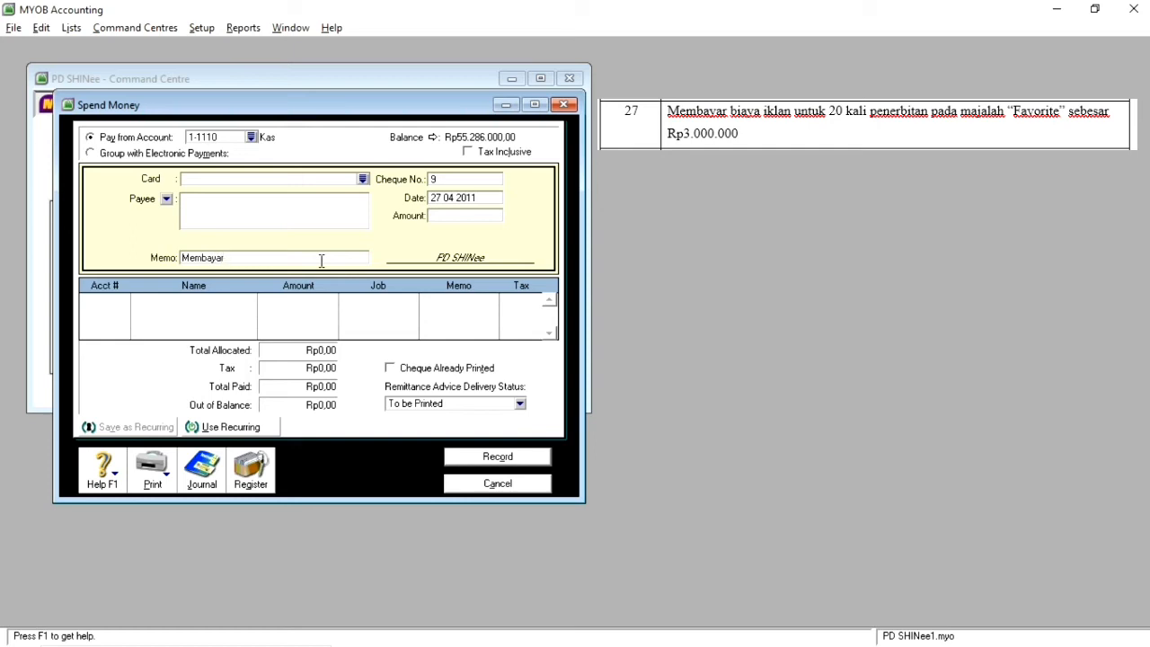
text(beban s)
key(BackSpace)
text(iklan untuk 20 kali penerbitan)
Step: Allocate Rp3.000.000,00 of the payment to account 1-1170 Iklan Dibayar Dimuka
click(120, 304)
click(124, 302)
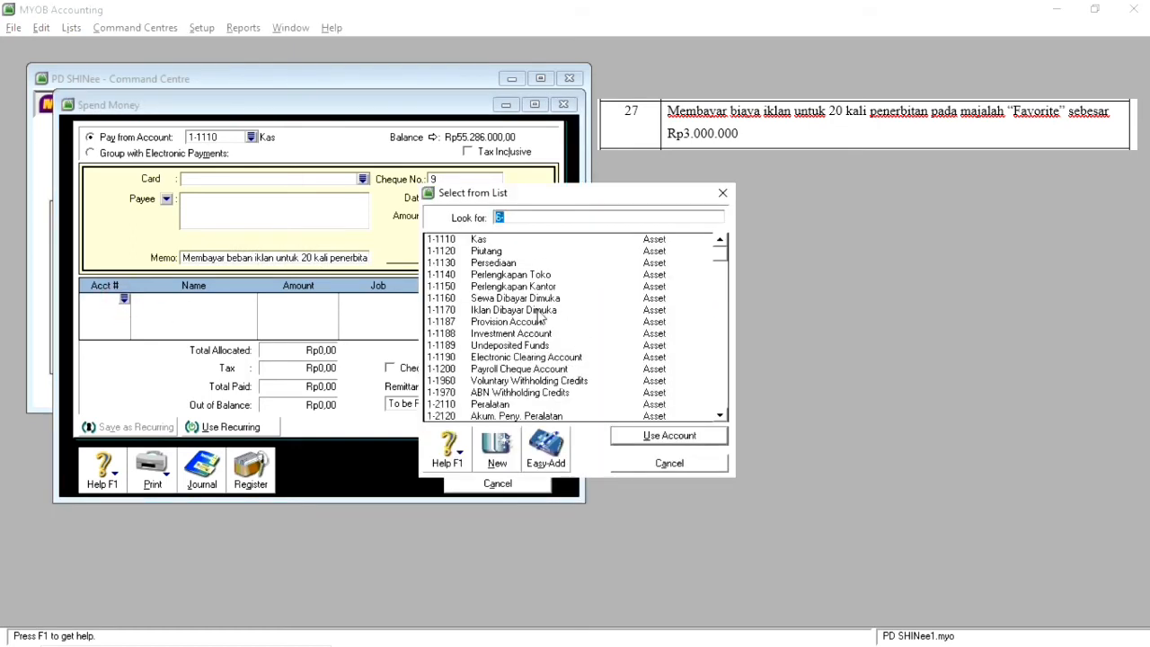
double_click(539, 311)
text(3)
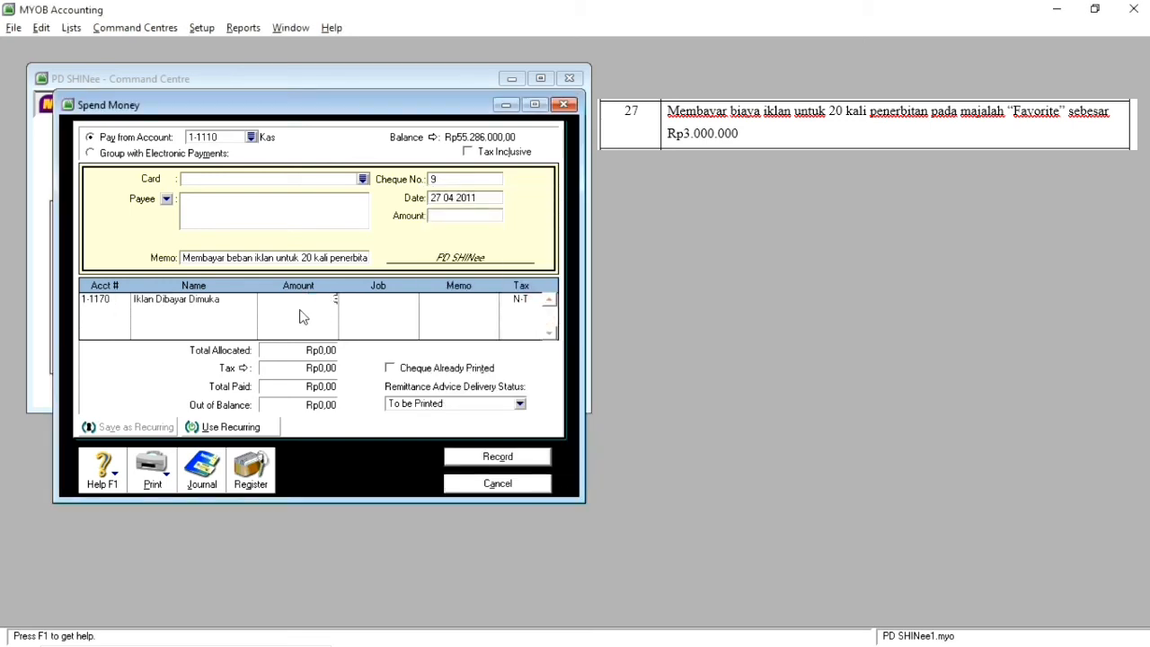
text(.000.000)
key(Return)
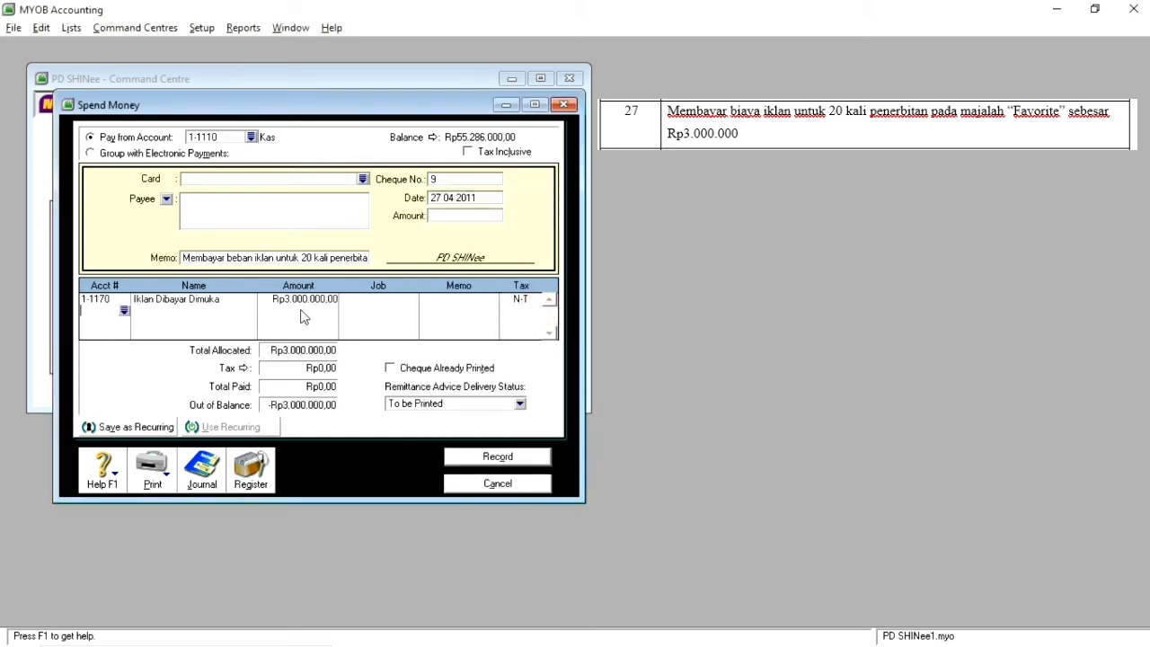
Step: Set the payment amount to Rp3.000.000,00, record the advertising payment and close Spend Money
click(445, 216)
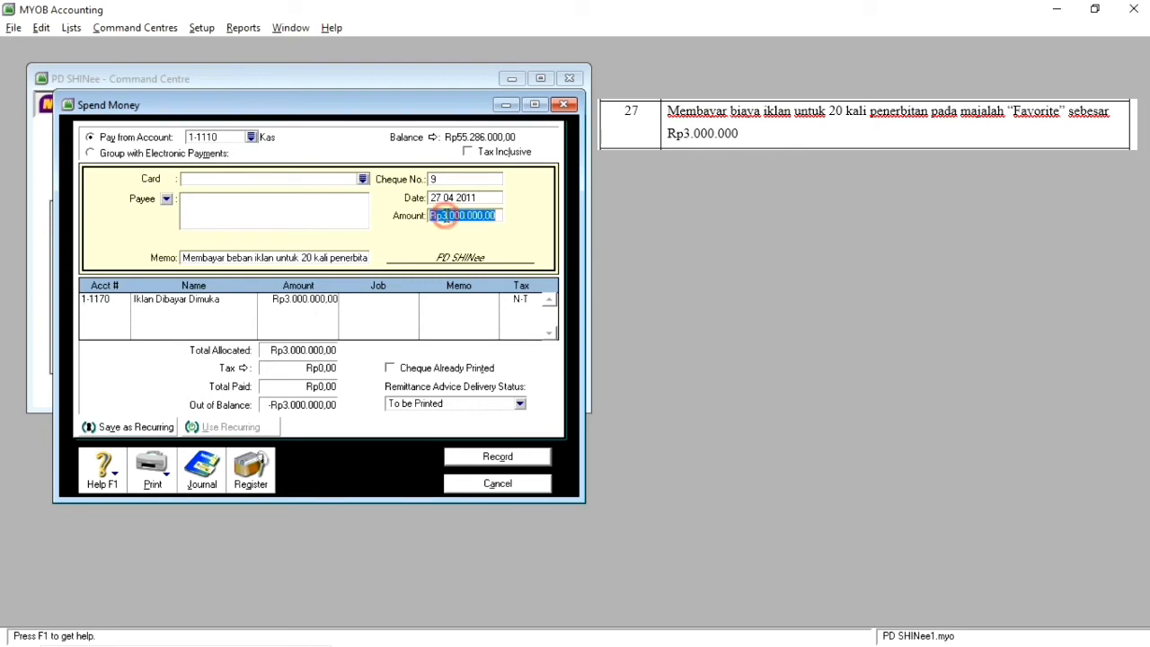
click(520, 460)
click(525, 487)
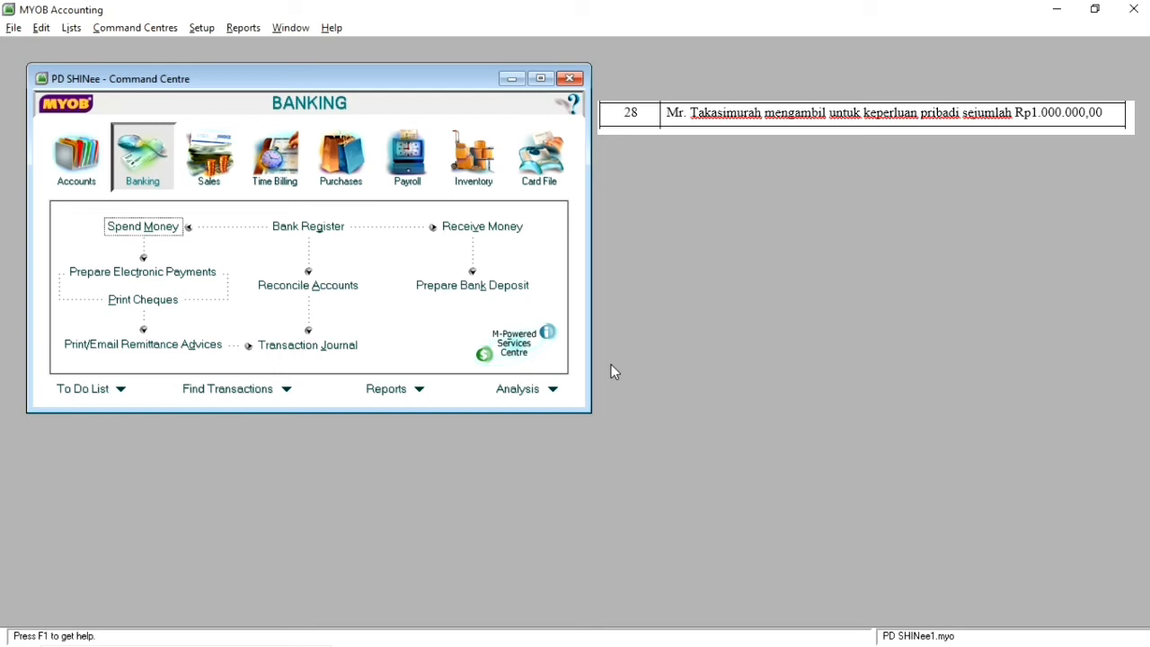
Step: Start a Spend Money entry dated 28 04 2011 with the memo "Prive"
click(142, 228)
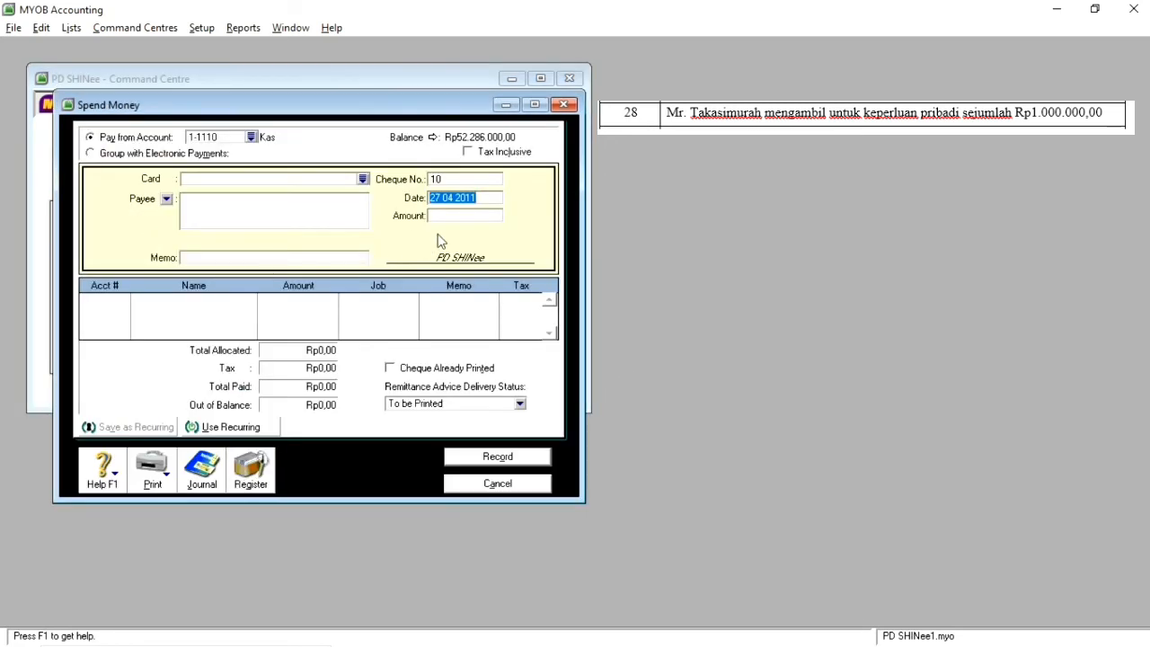
click(438, 197)
key(BackSpace)
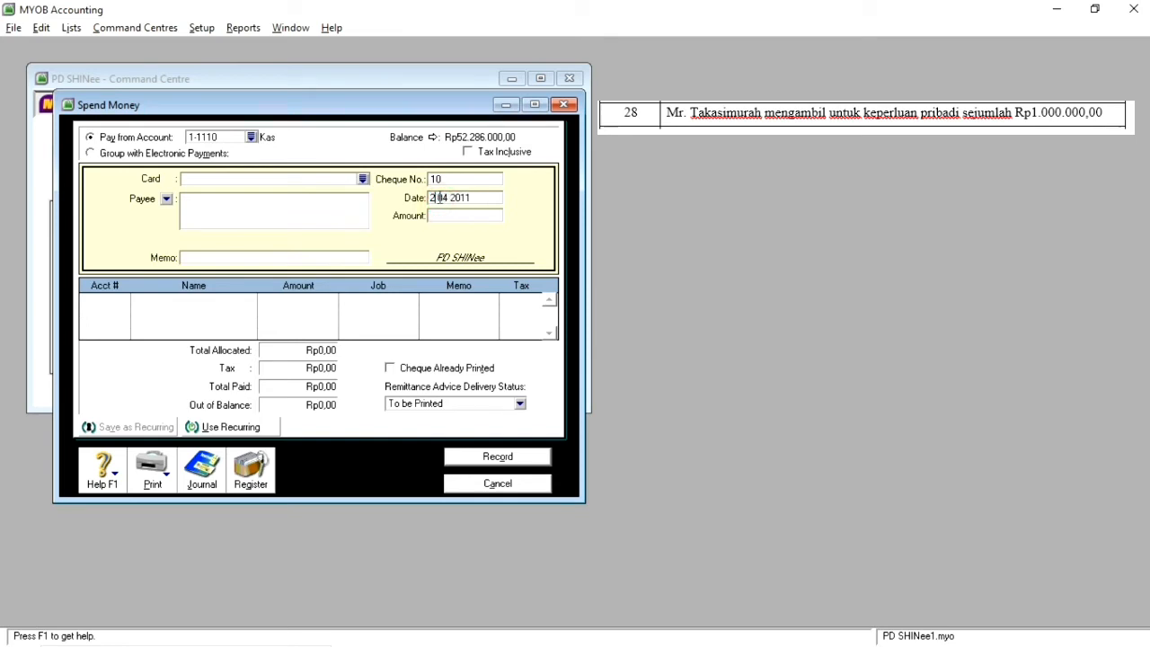
text(8)
click(304, 257)
text(Prive)
Step: Allocate Rp1.000.000,00 of the withdrawal to account 3-2000 Prive
click(122, 299)
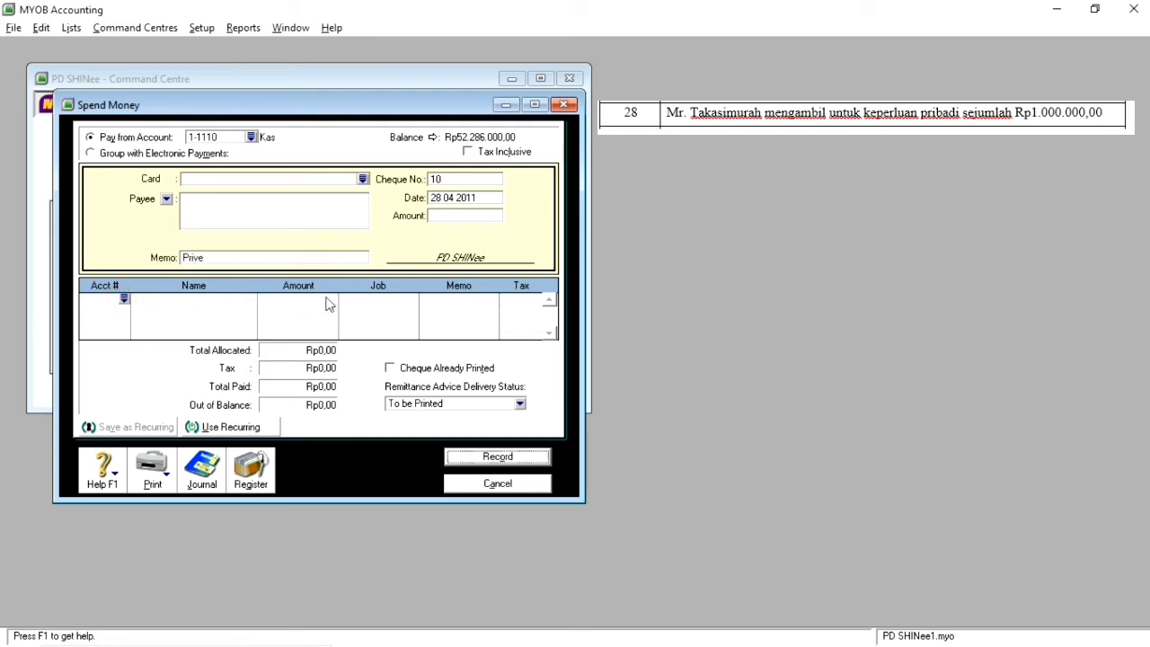
text(6)
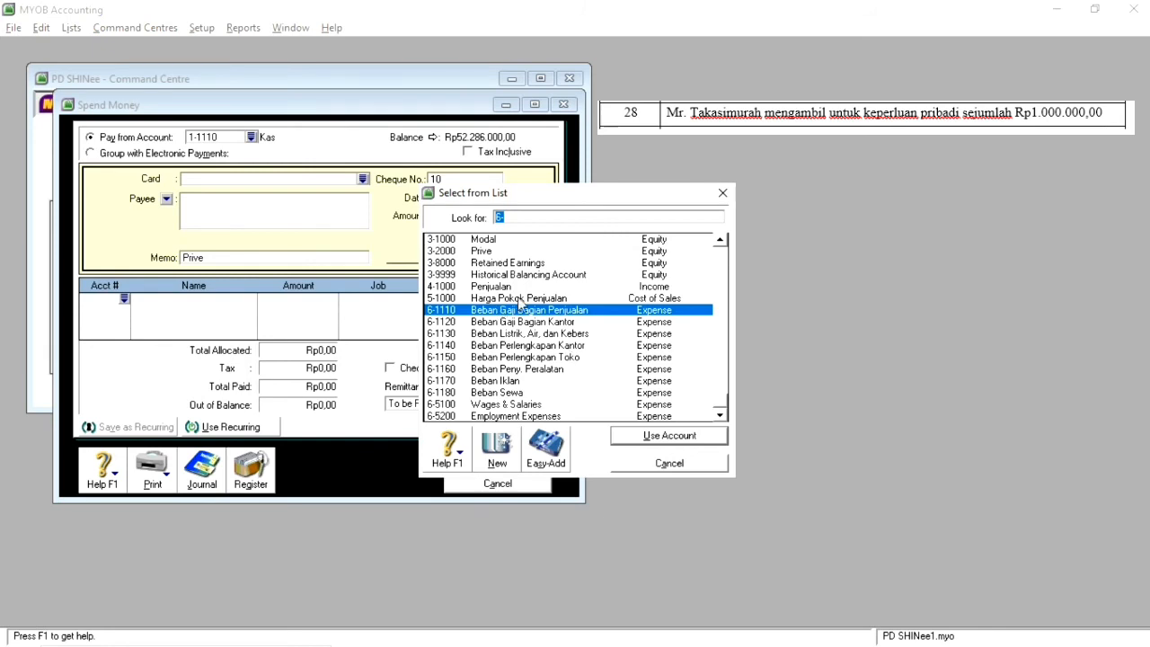
double_click(499, 252)
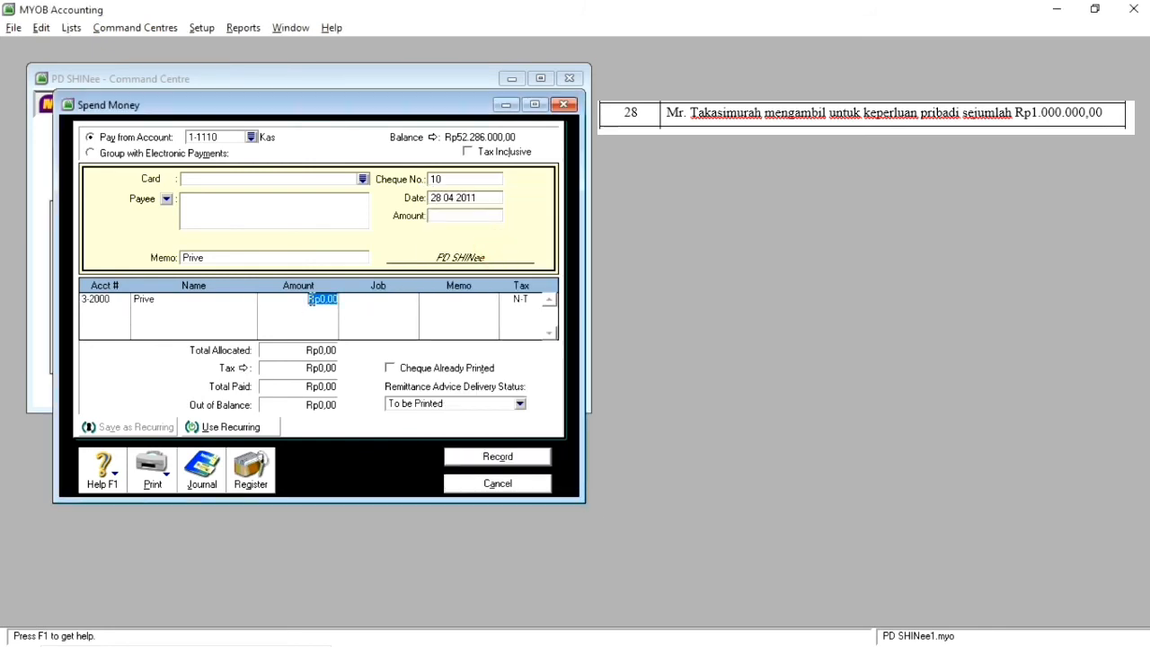
text(1.000.000)
key(Return)
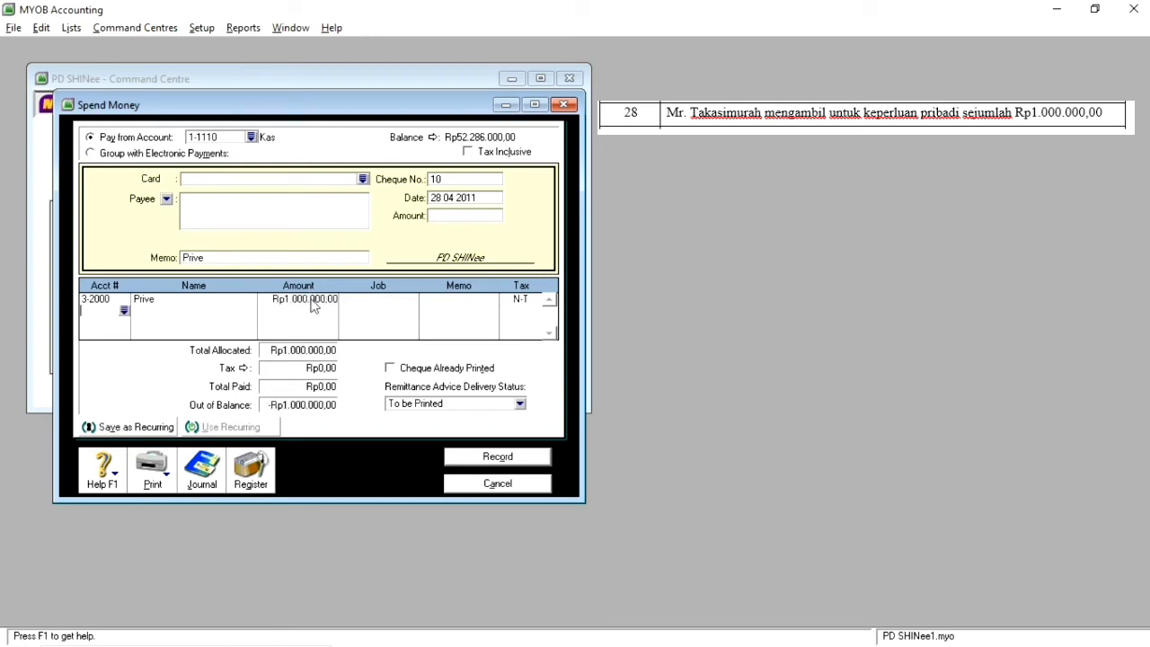
Step: Set the payment amount to Rp1.000.000,00, record the owner's withdrawal and close Spend Money
click(452, 220)
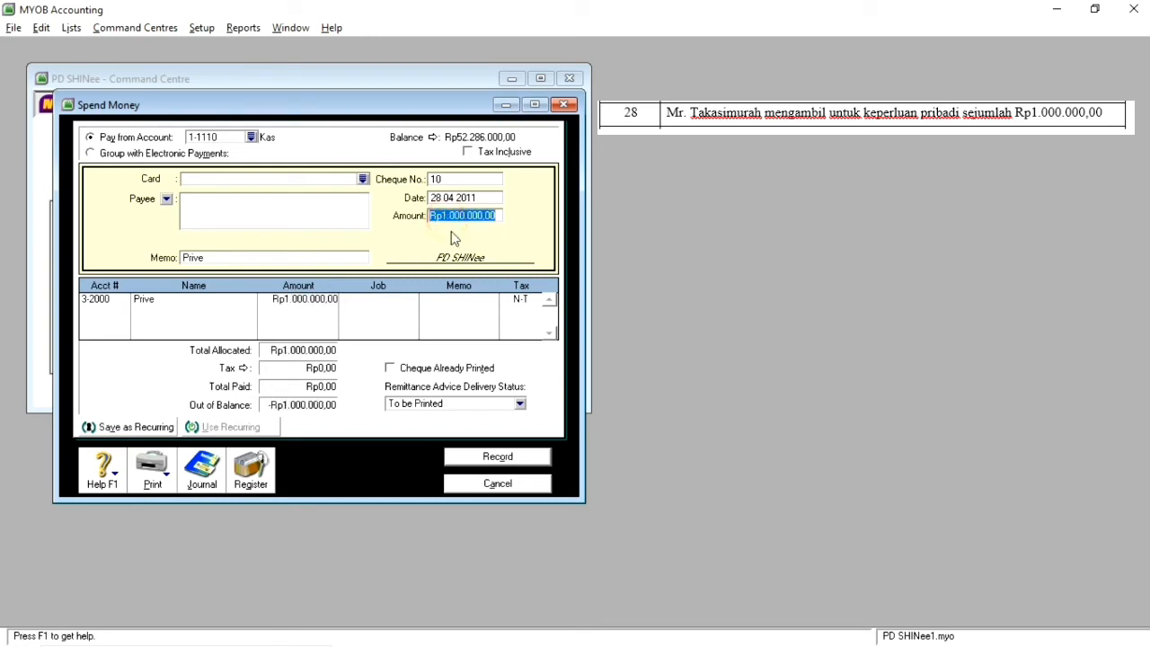
click(508, 458)
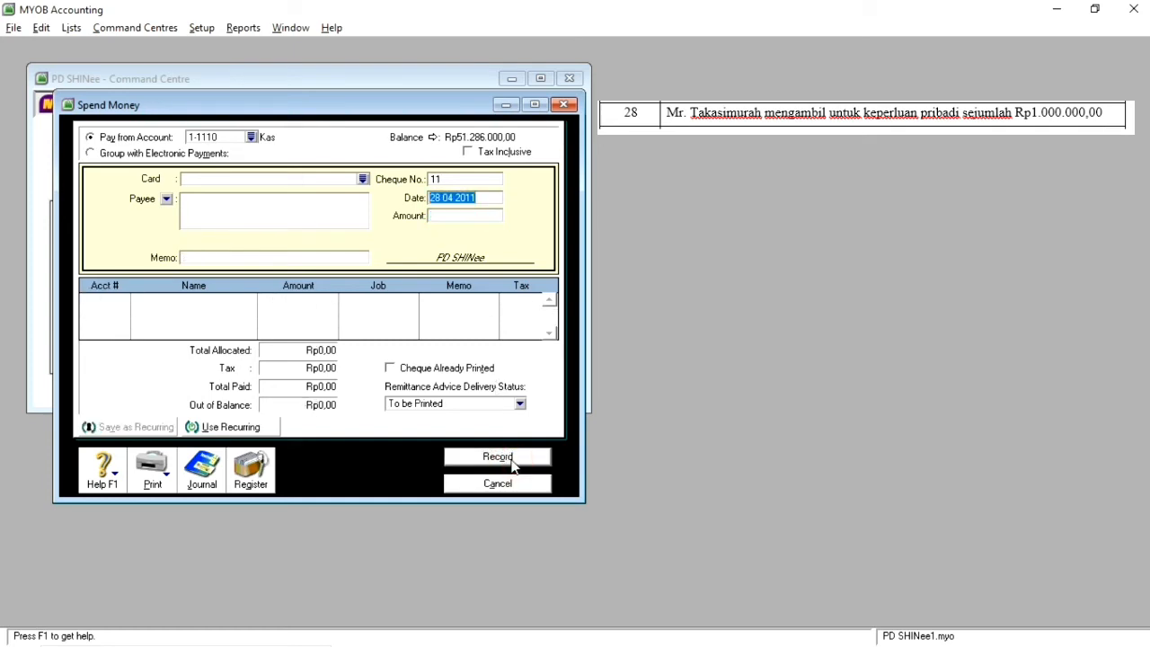
click(524, 485)
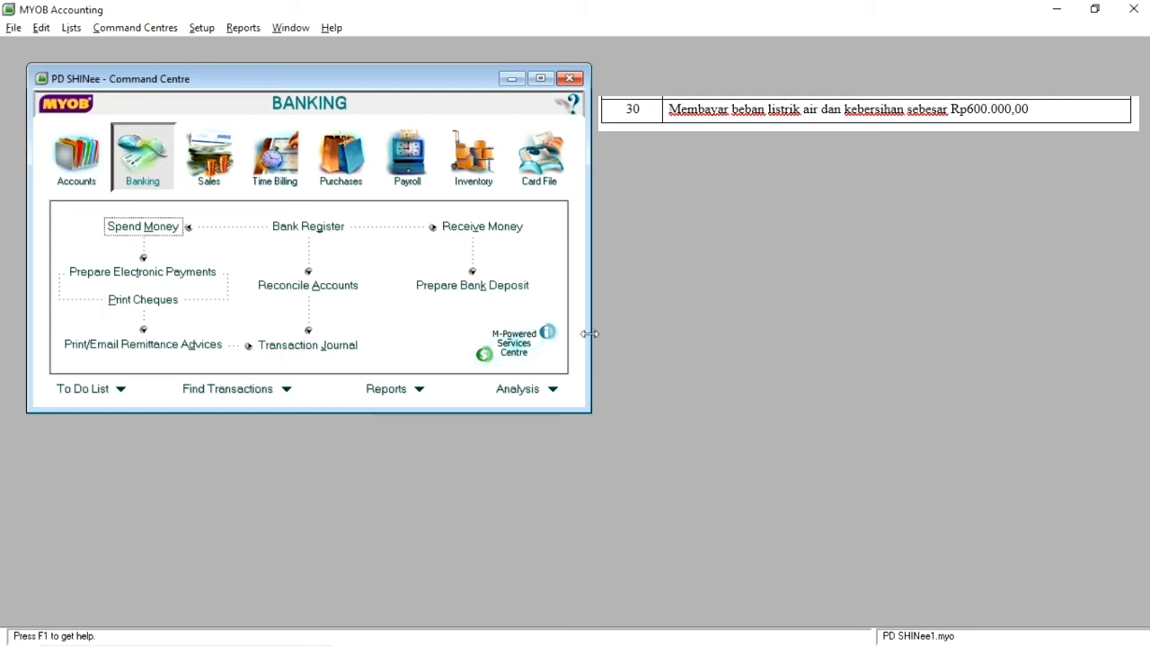
Step: Start a new Spend Money entry dated 30 04 2011
click(167, 227)
click(442, 198)
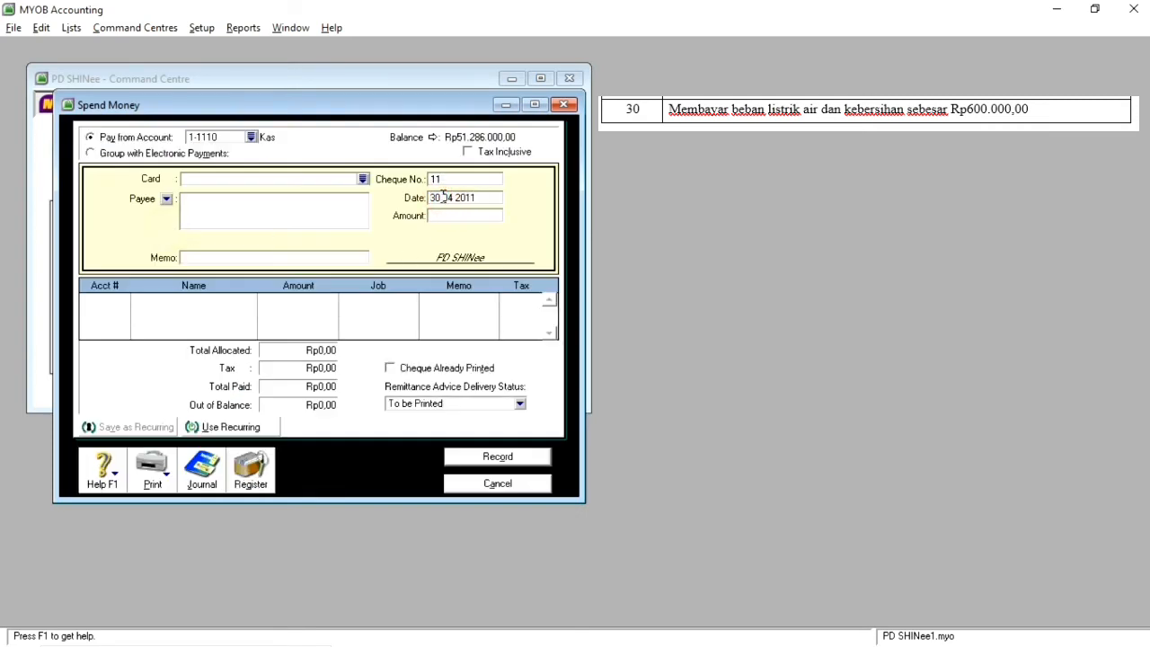
key(BackSpace)
text(0)
key(Tab)
Step: Enter the memo "Membayar listrik, air, dan kebersihan" in the Spend Money entry
click(253, 256)
text(Membayar )
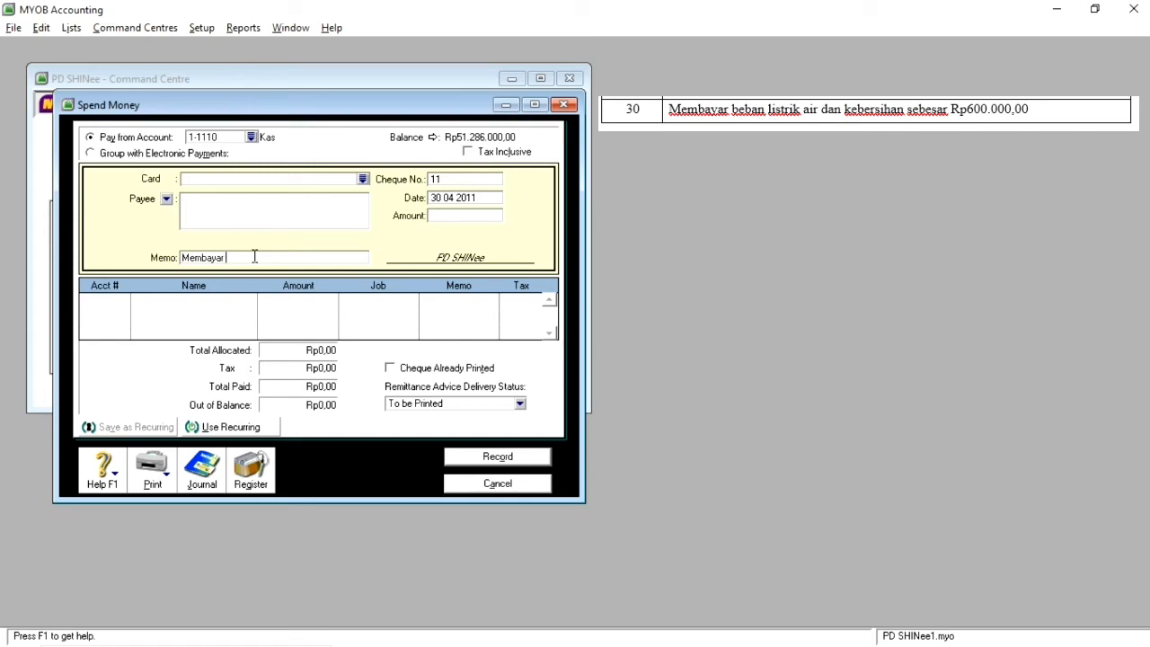
text(listrik, air, dan kebersihan)
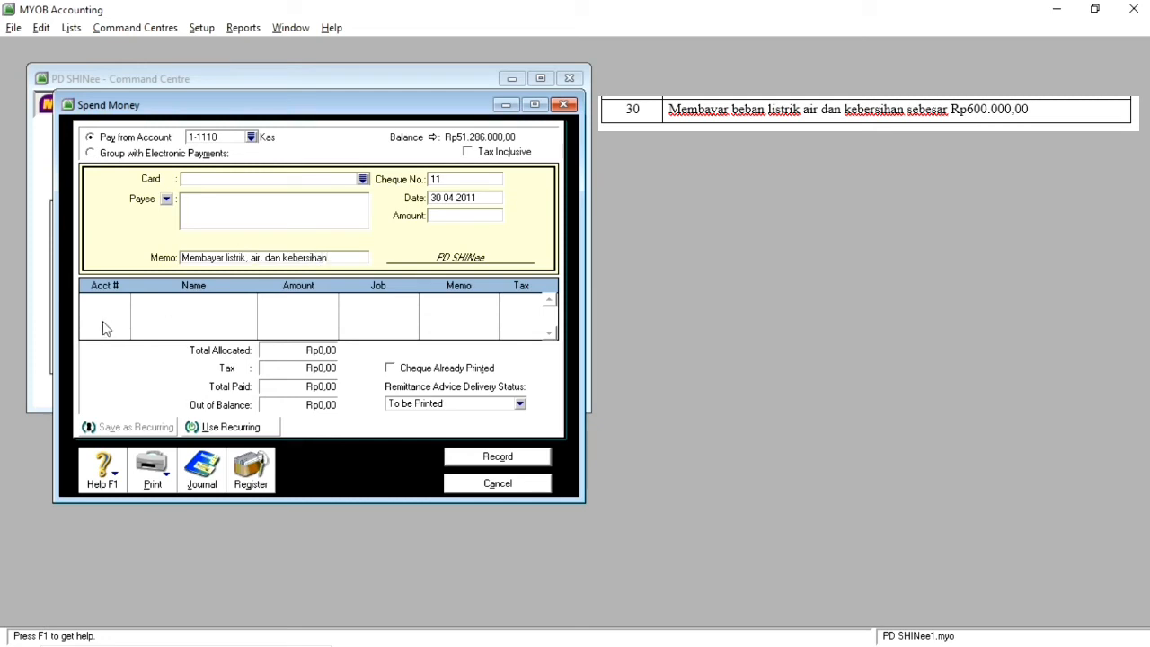
Step: Allocate Rp600.000,00 of the payment to account 6-1130 Beban Listrik, Air, dan Kebers
click(114, 294)
text(6)
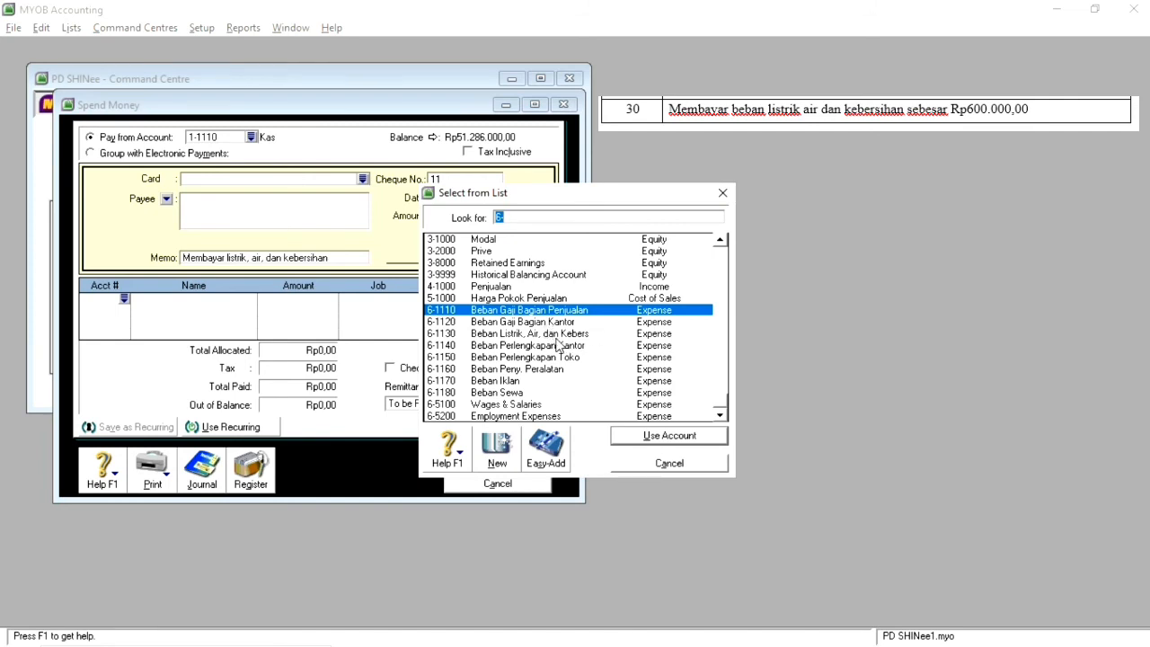
double_click(546, 334)
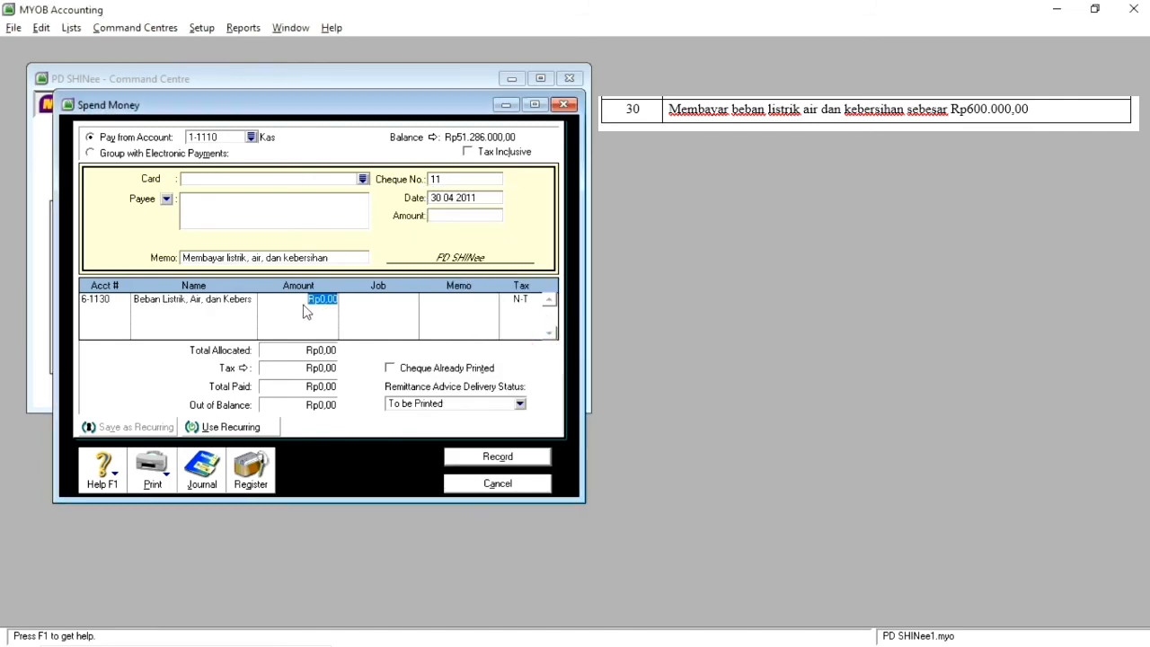
text(600.000)
key(Return)
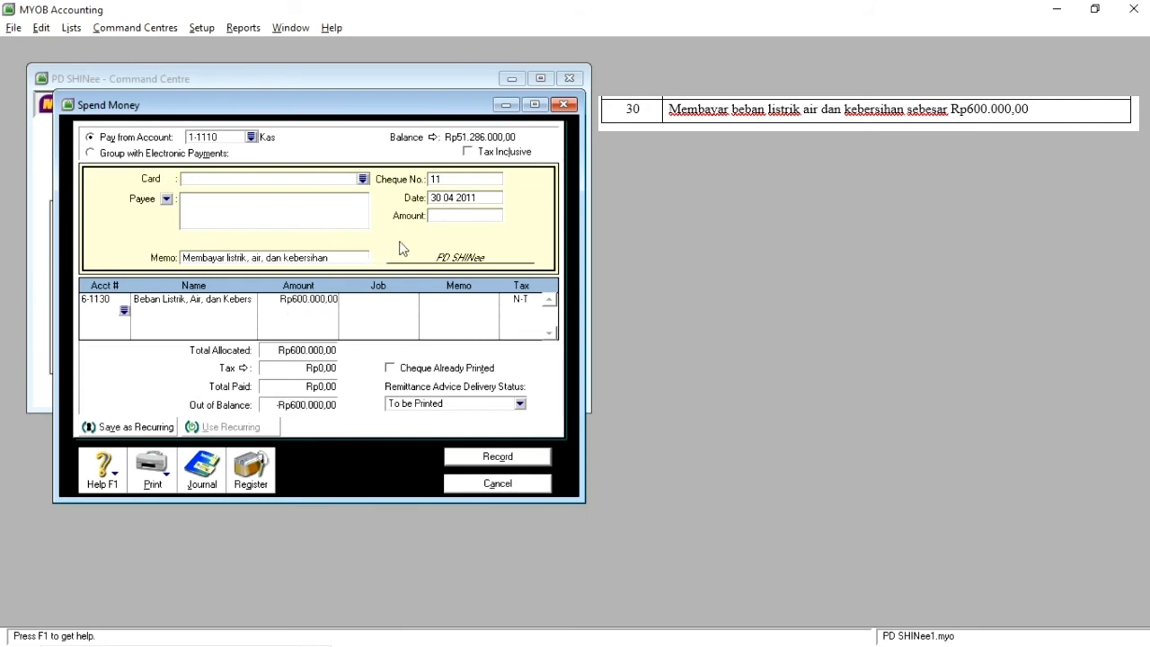
Step: Set the payment amount to Rp600.000,00, record the utilities payment and close Spend Money
click(448, 218)
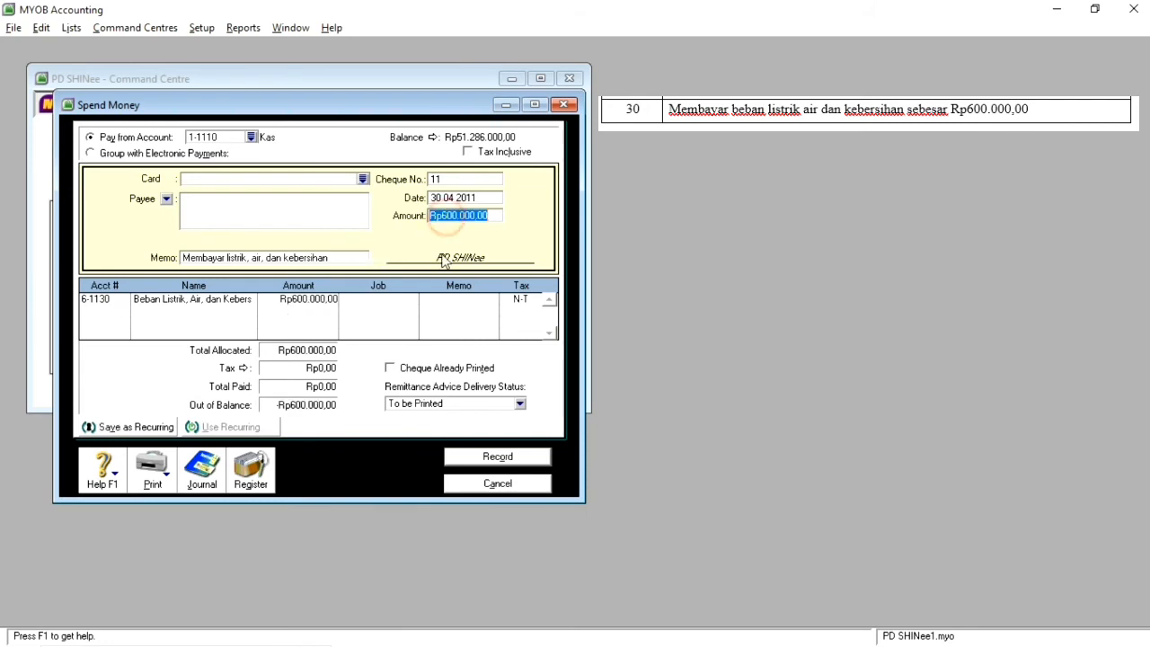
click(499, 457)
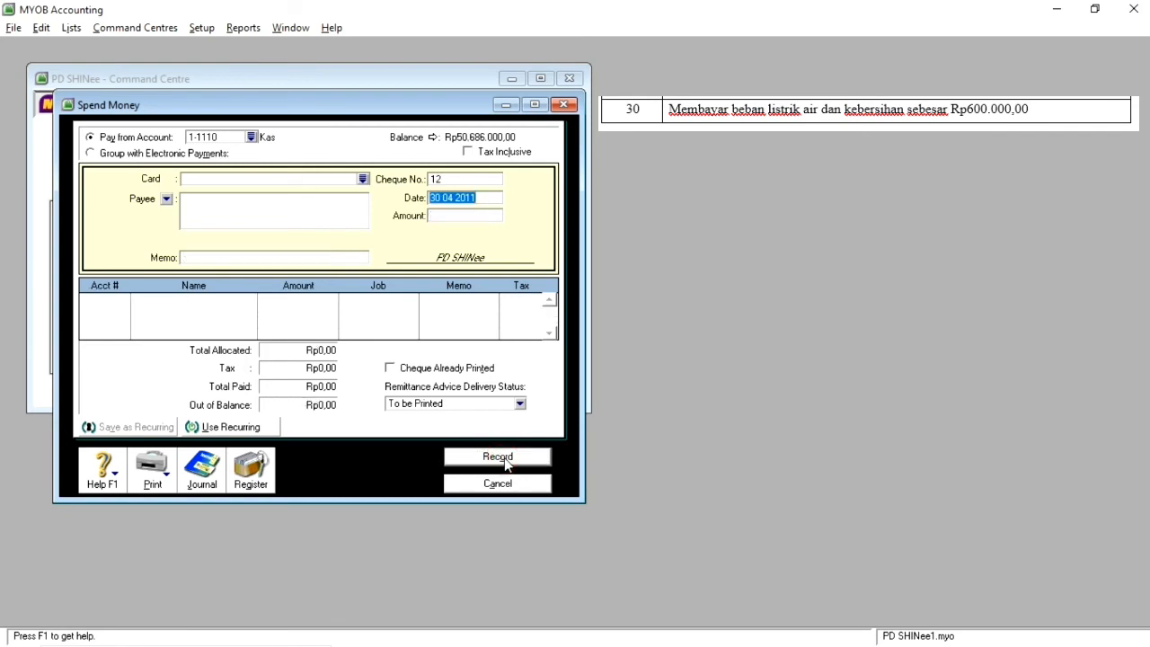
click(508, 484)
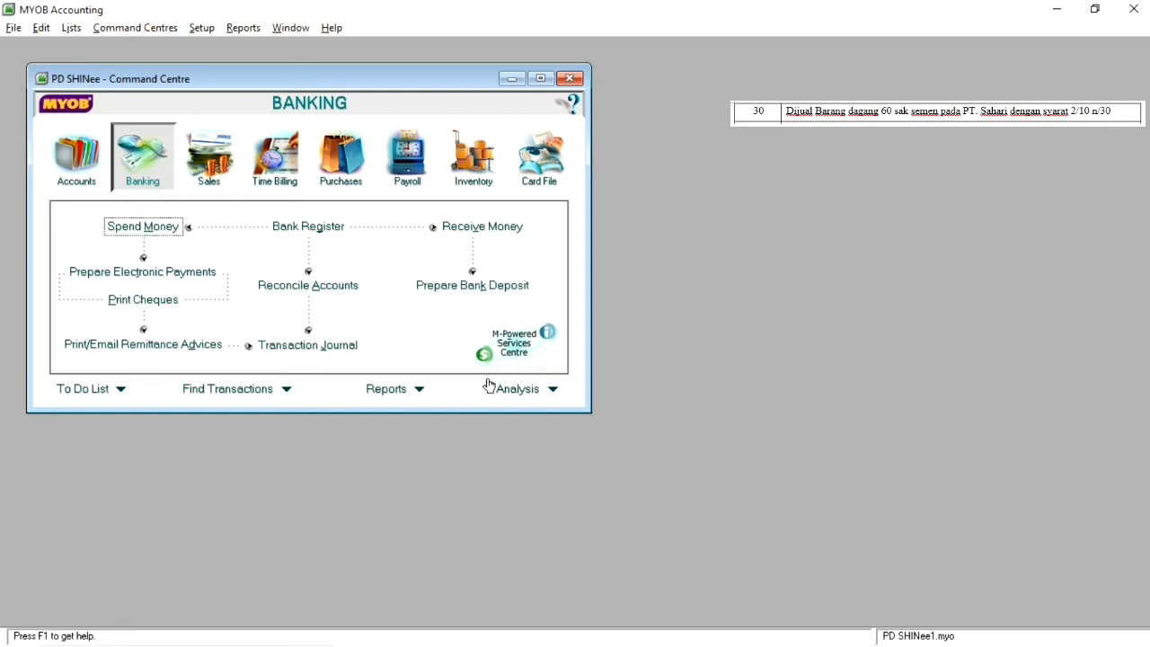
Step: Start a new item sale invoice for customer PT. Sahari dated 30 04 2011
click(206, 173)
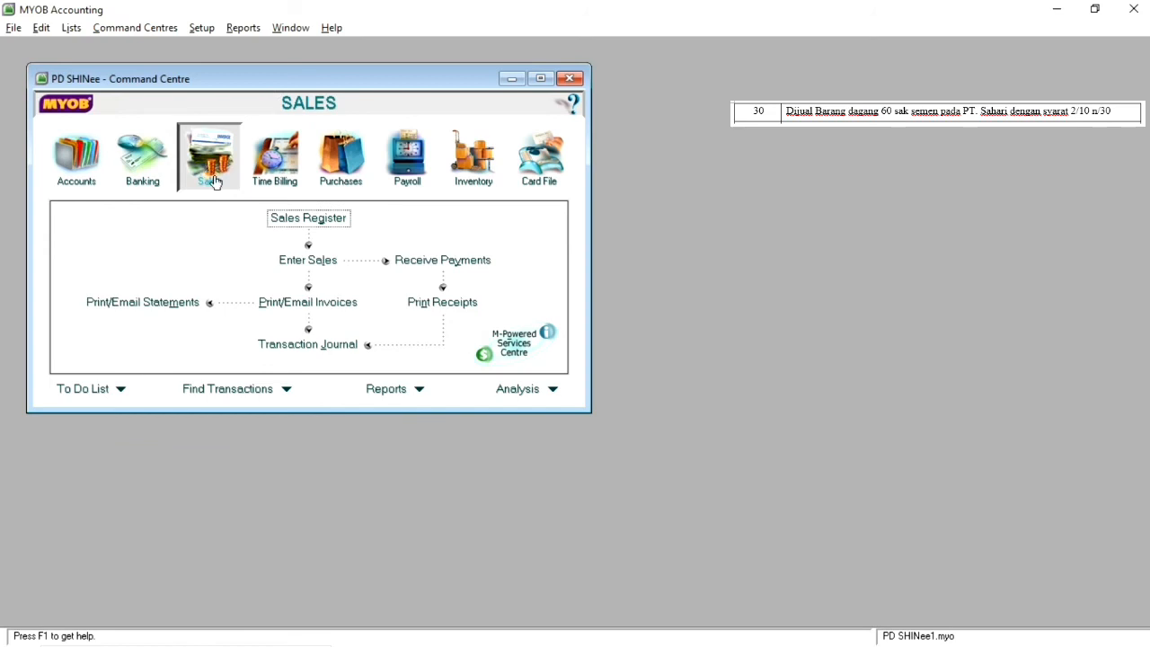
click(309, 264)
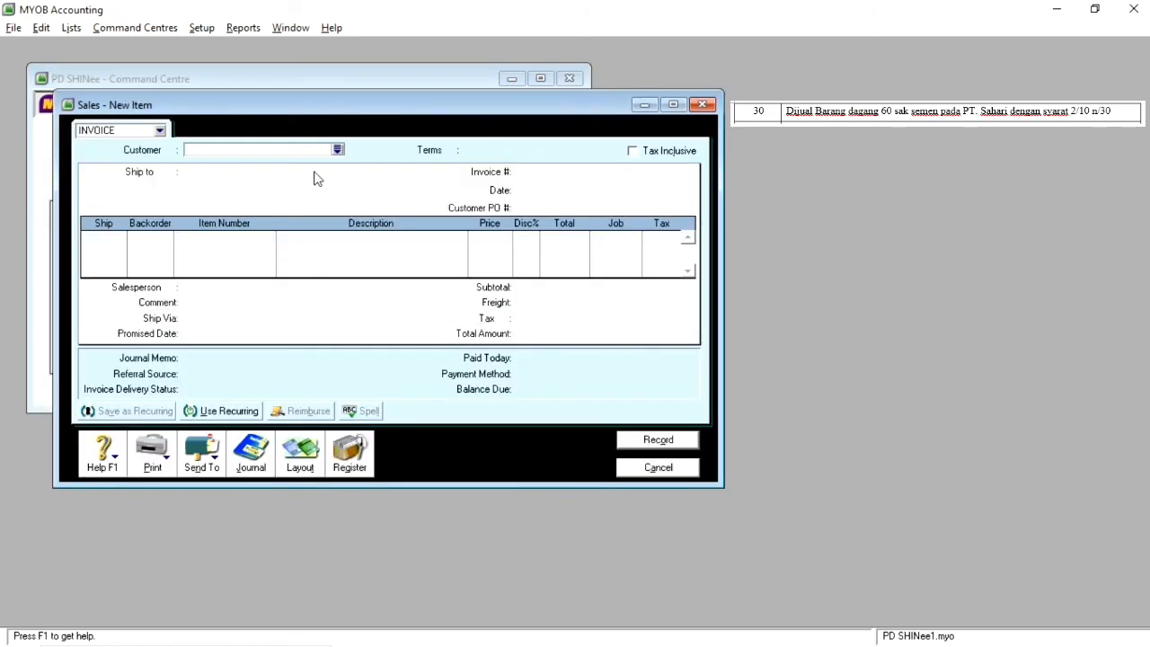
click(337, 150)
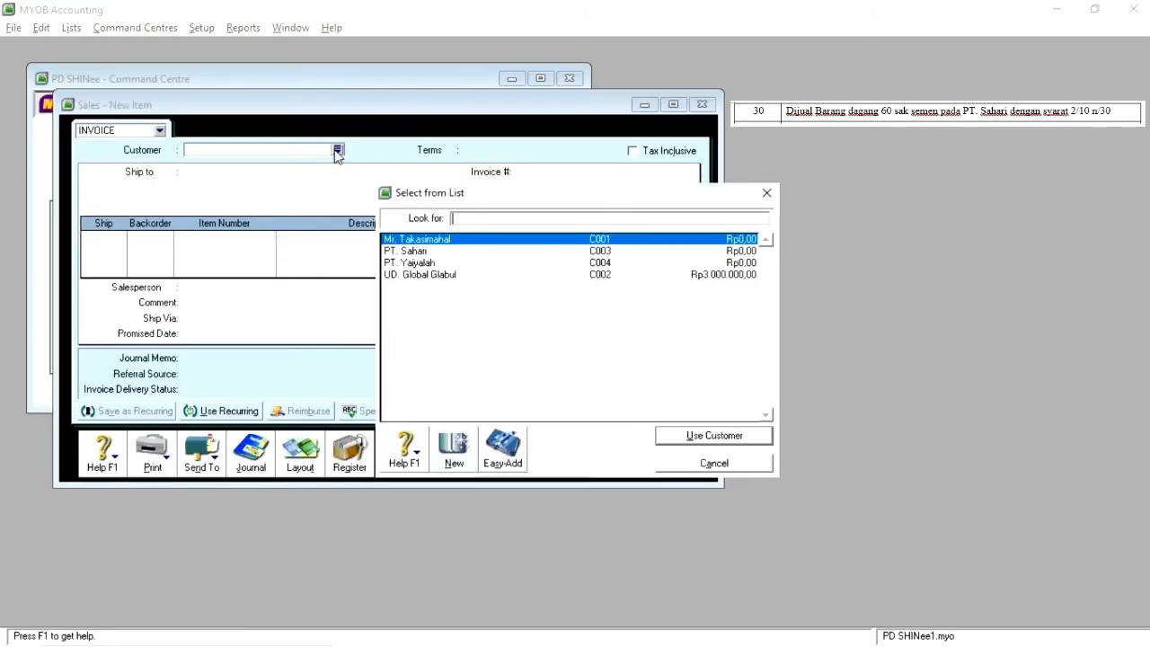
double_click(441, 251)
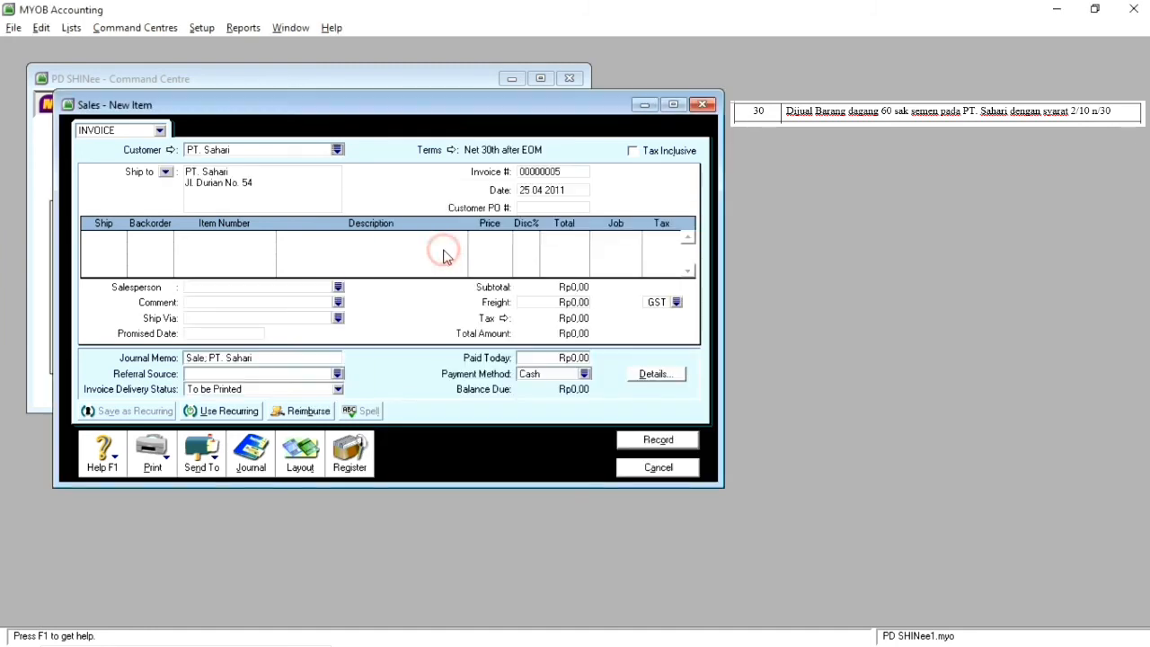
click(530, 190)
text(30)
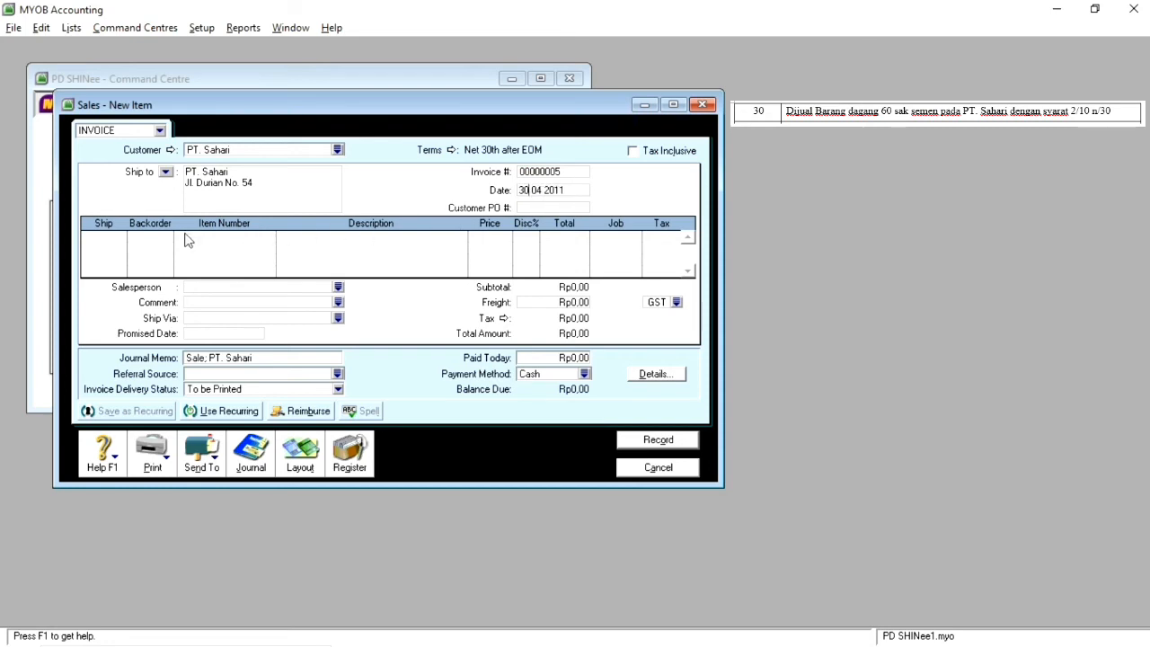
Step: Add 60 units of item SMN01 SEMEN to the PT. Sahari invoice
click(121, 236)
text(60)
key(Tab)
key(Tab)
key(Tab)
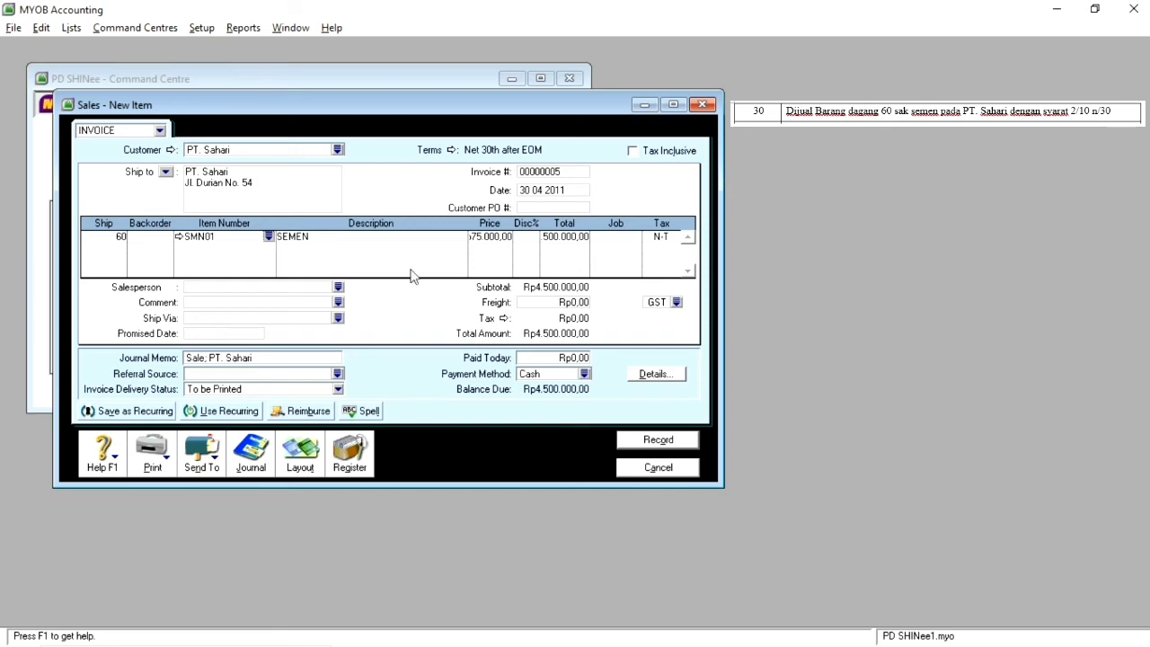
Step: Set the credit terms to In a Given # of Days with 10 discount days, 30 due days and 2% early discount, and record the sale
click(442, 151)
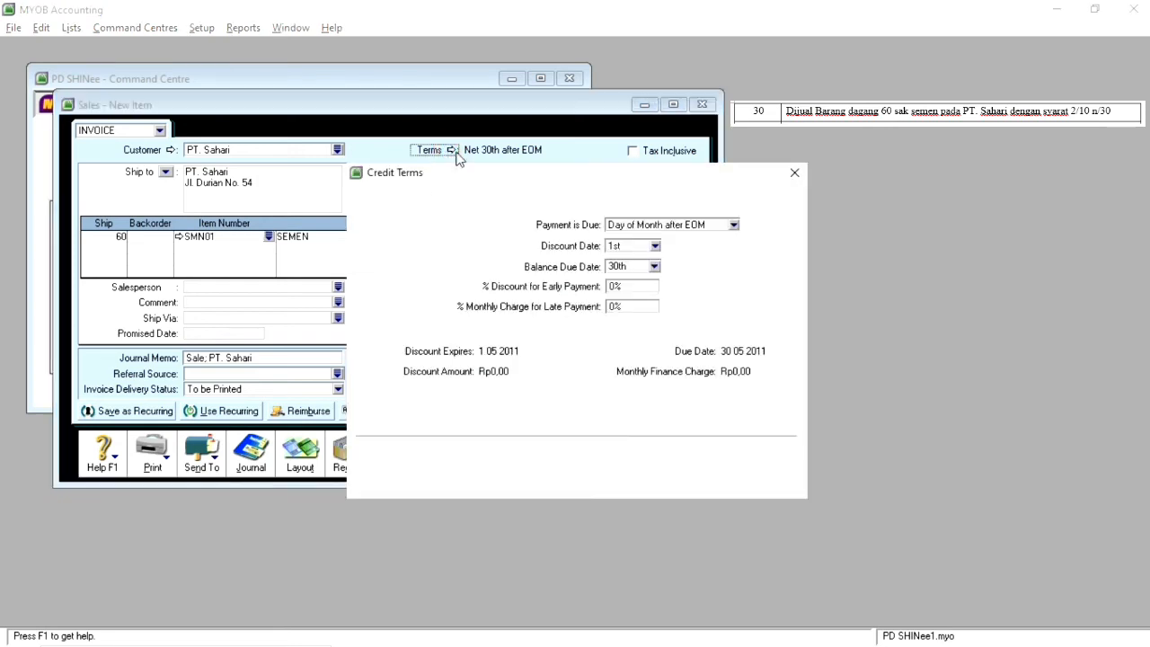
click(667, 227)
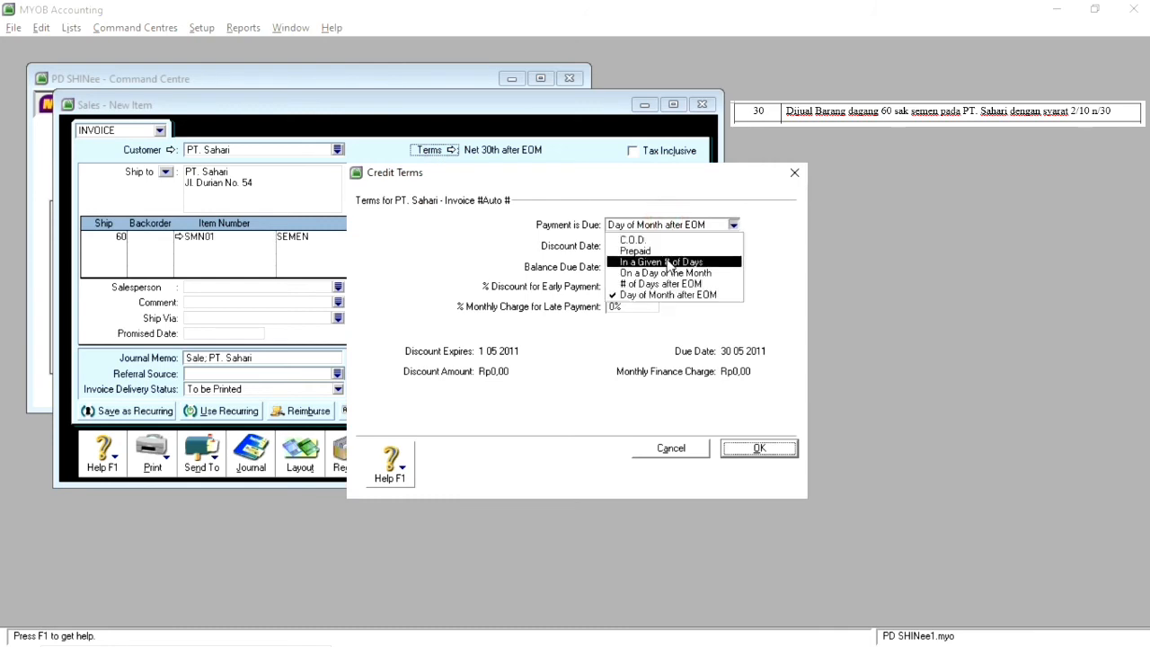
click(670, 262)
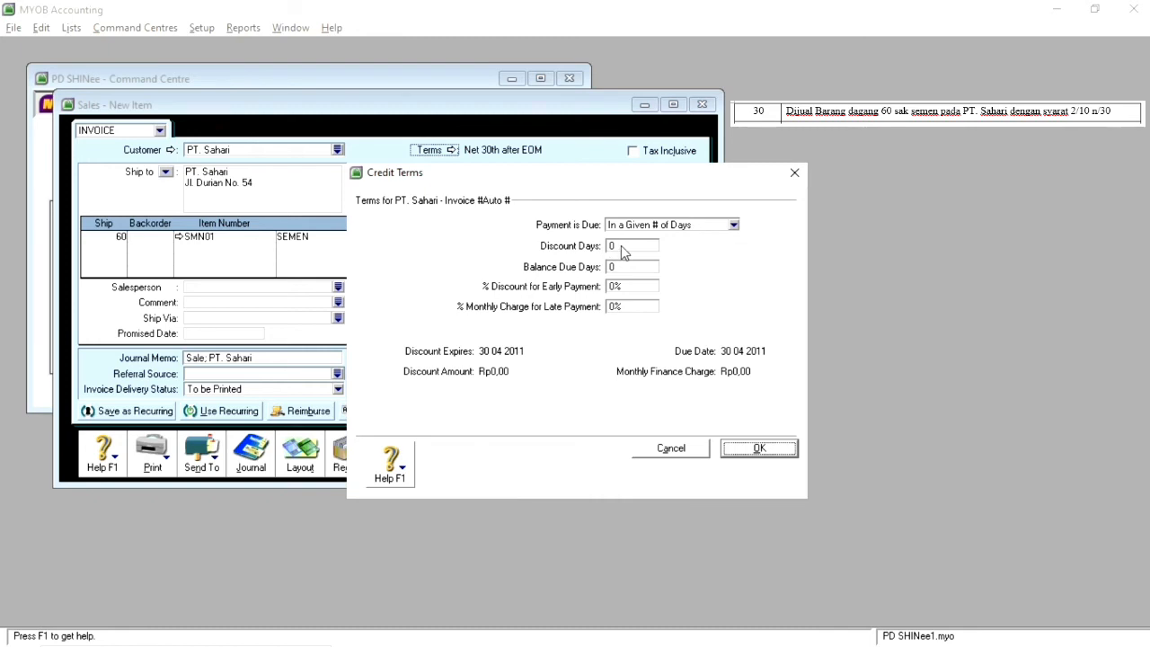
click(623, 247)
text(10)
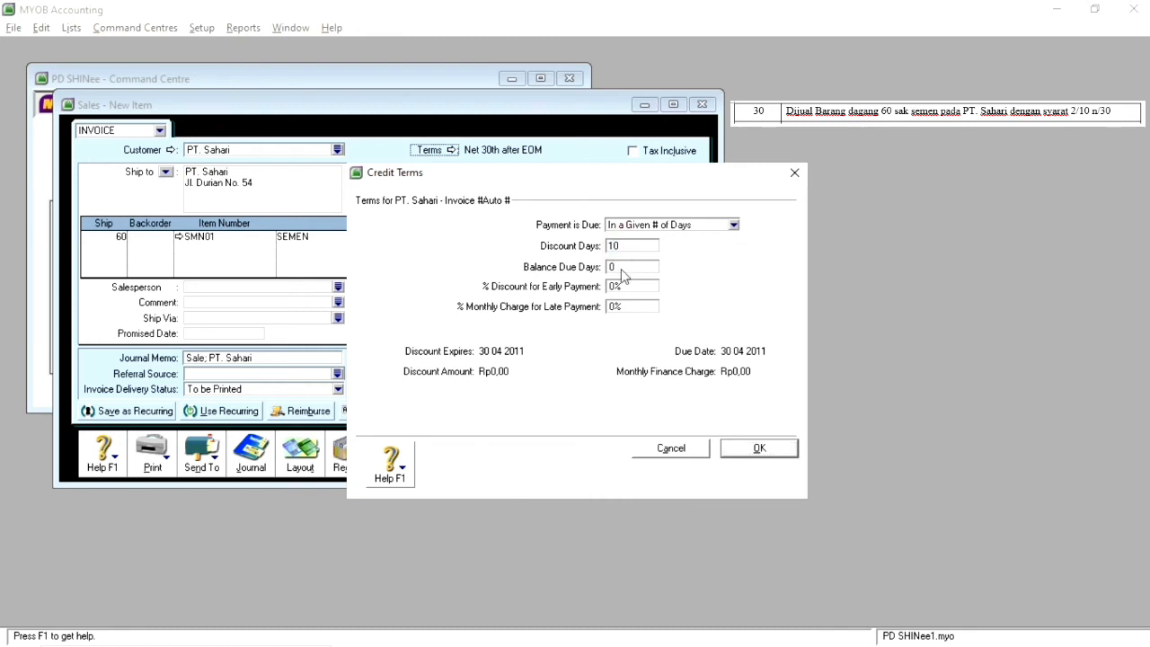
click(622, 268)
click(613, 286)
text(2)
click(757, 449)
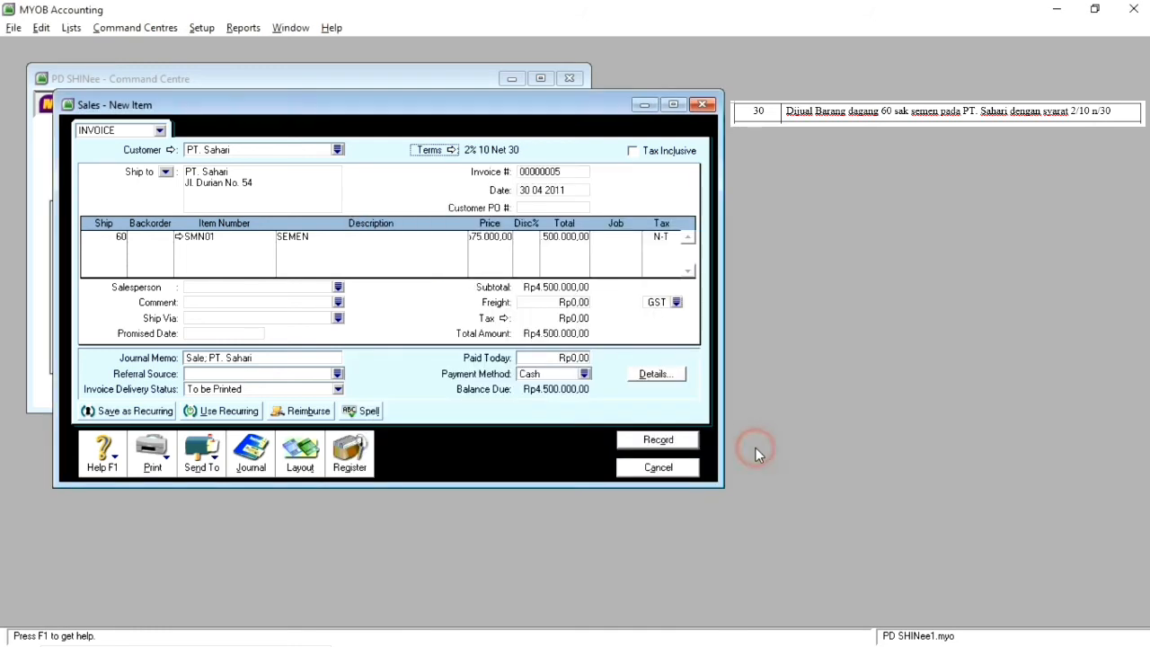
click(658, 441)
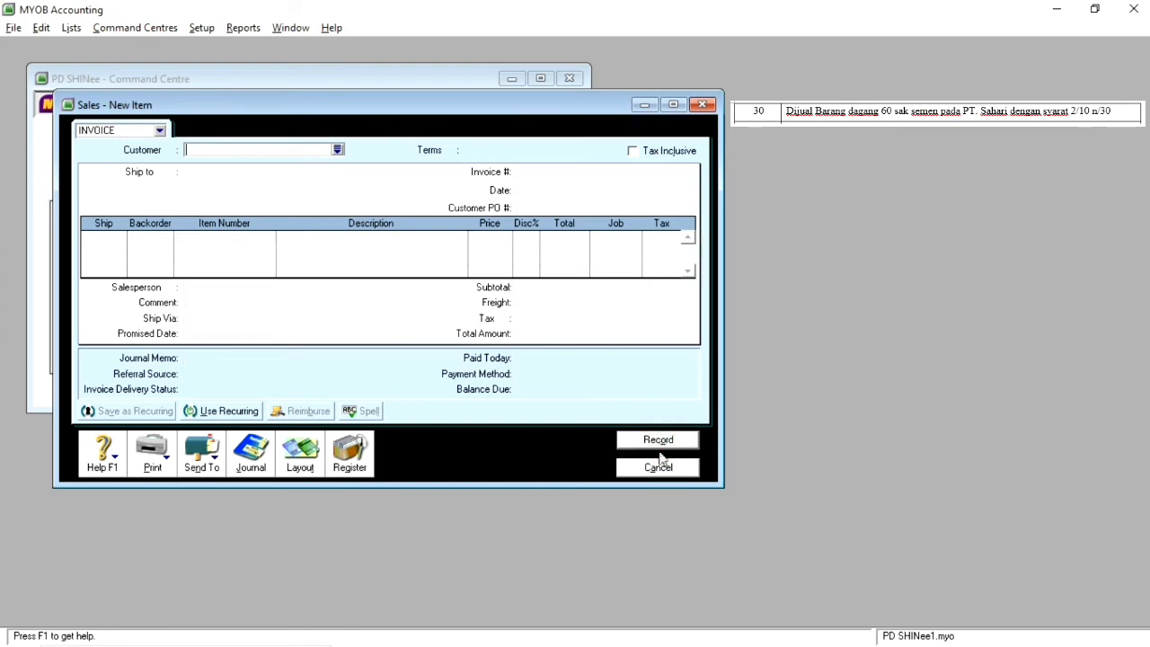
click(660, 468)
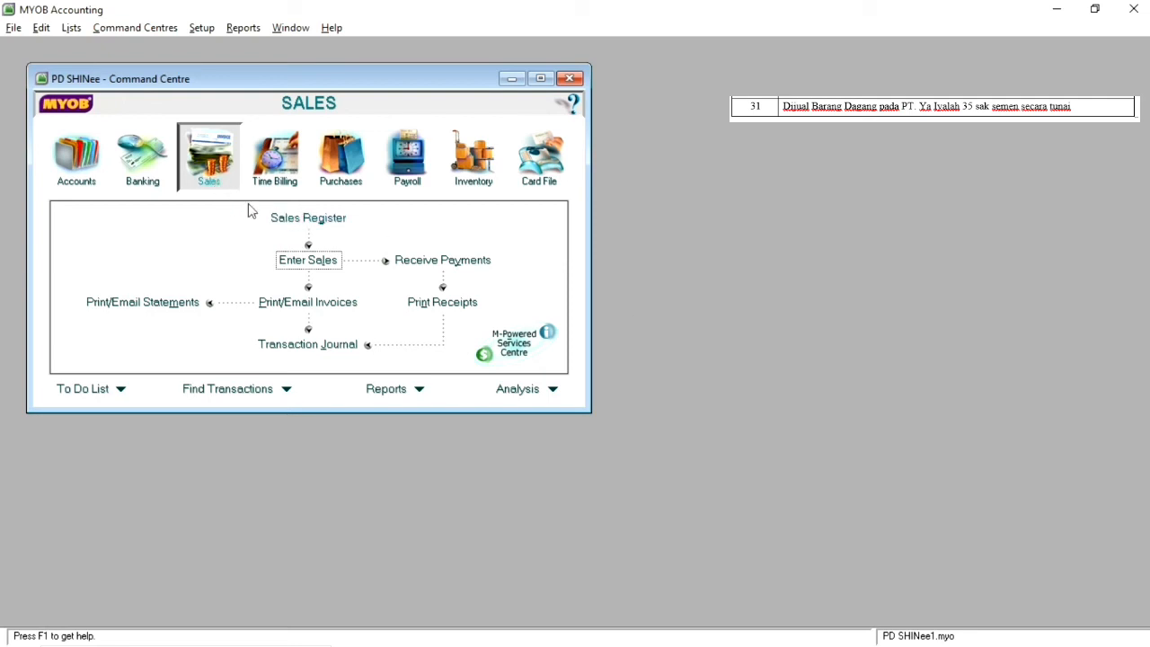
Step: Start a new item sale invoice for customer PT. Yaiyalah
click(329, 269)
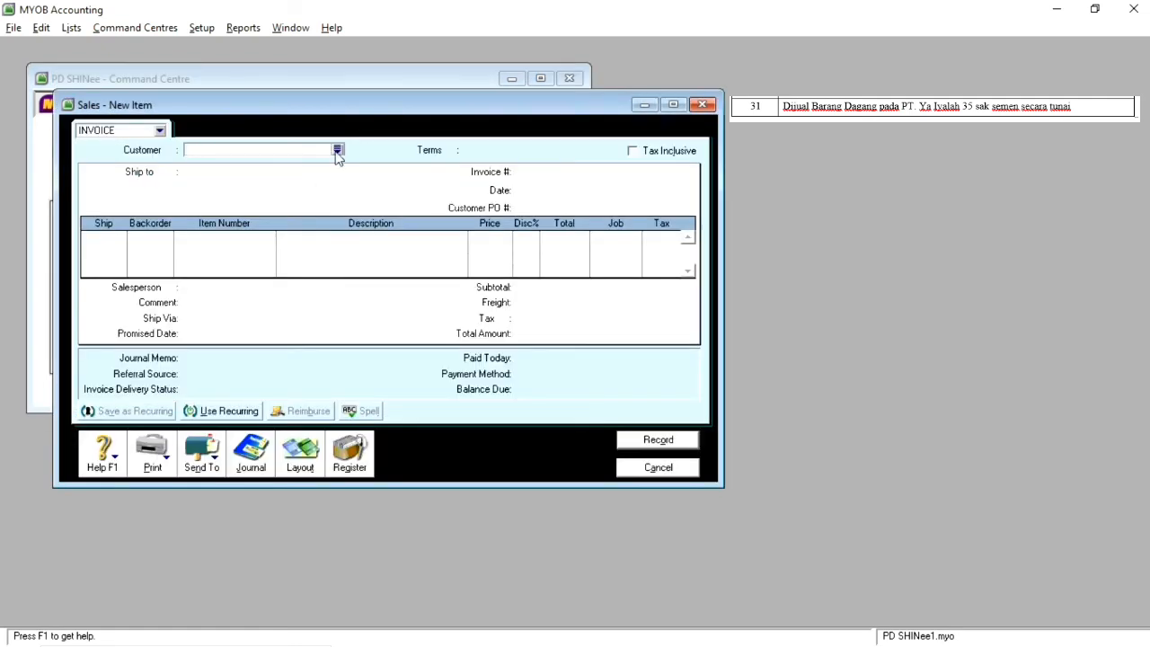
click(338, 151)
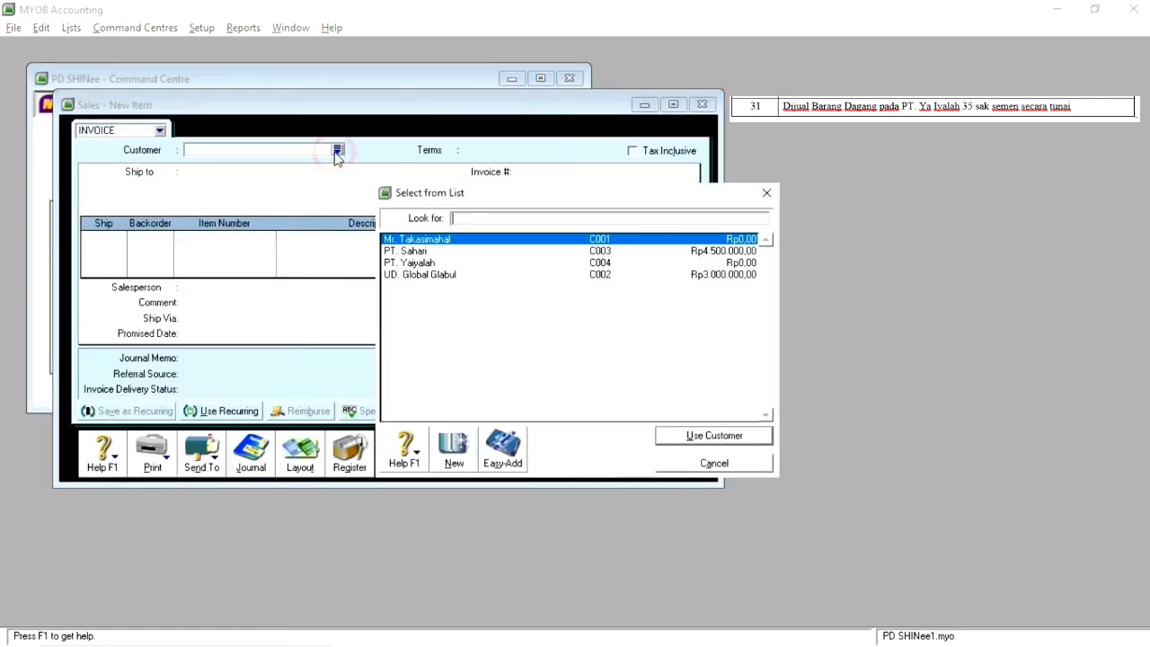
double_click(423, 264)
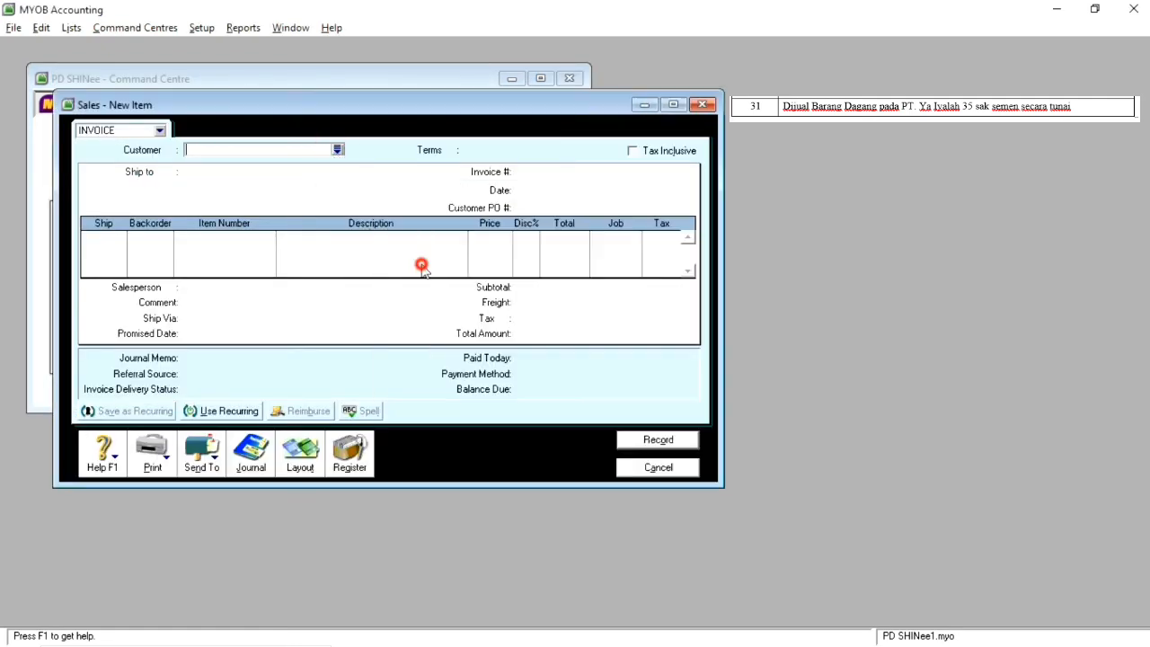
click(529, 193)
click(529, 194)
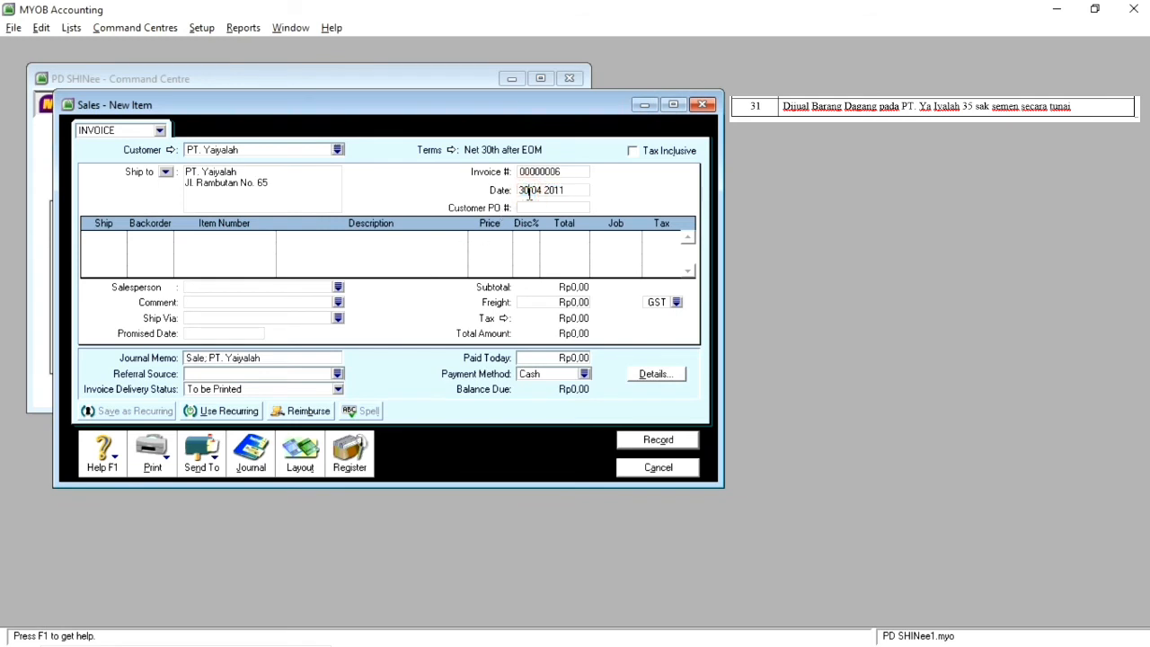
key(BackSpace)
text(1)
click(527, 190)
key(BackSpace)
text(0)
Step: Add 35 units of item SMN01 SEMEN to the PT. Yaiyalah invoice
click(112, 238)
text(35)
key(Tab)
key(Tab)
key(Tab)
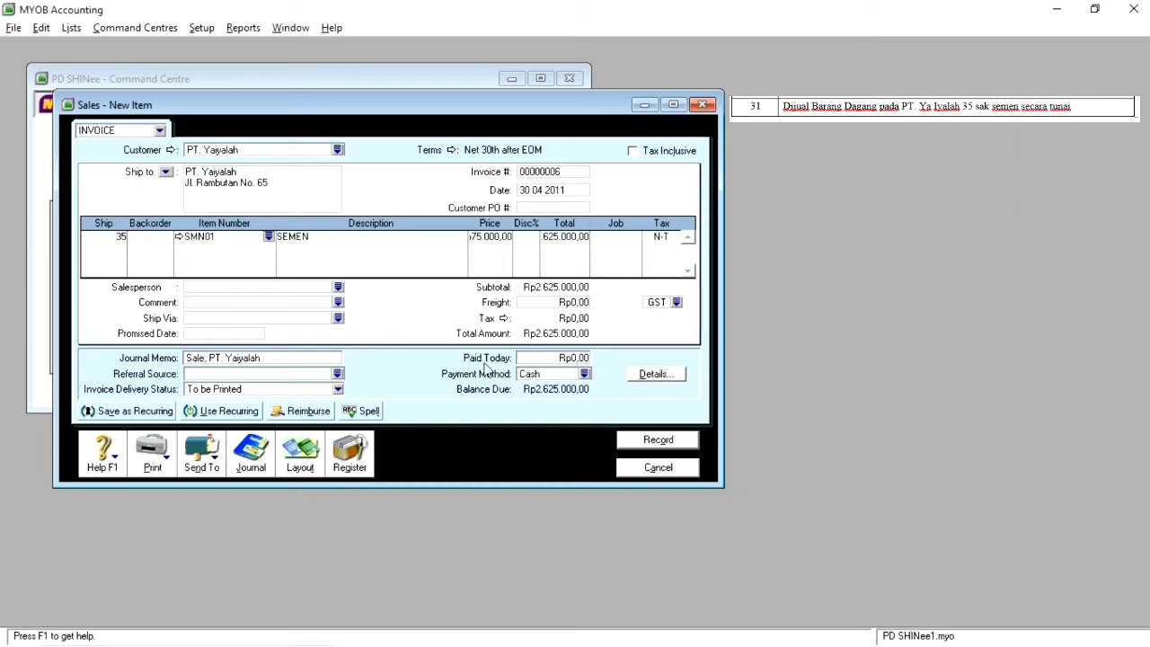
Step: Enter Rp2.625.000,00 as paid today, record the cash sale and close the sales entry
click(564, 359)
text(2625000)
key(Tab)
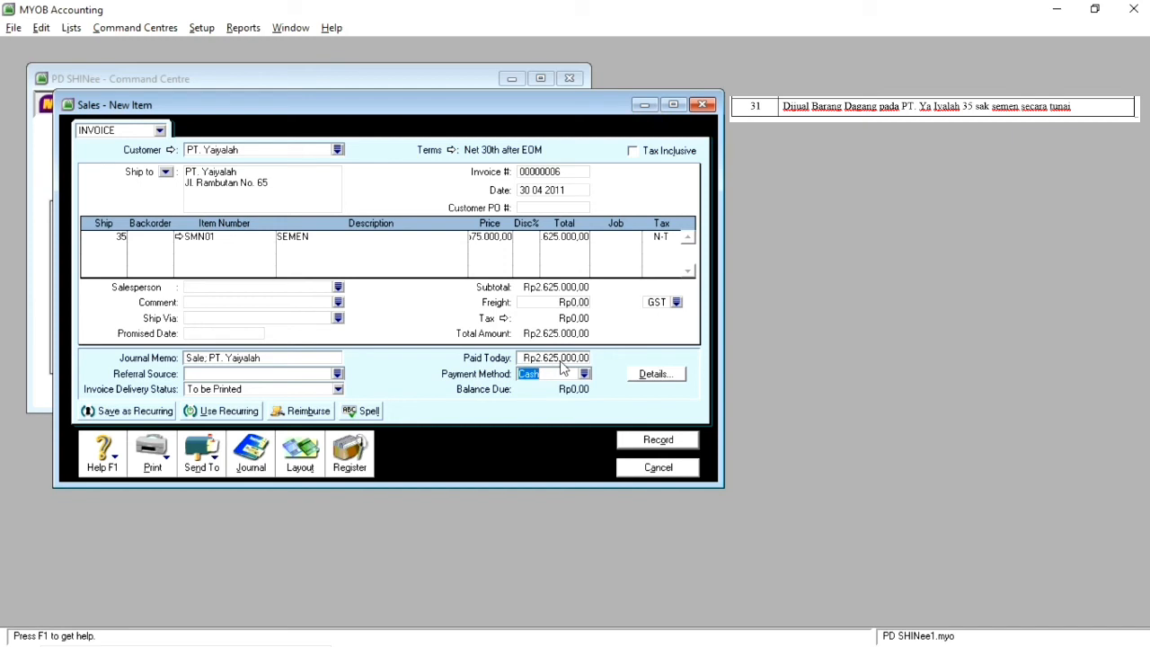
click(662, 445)
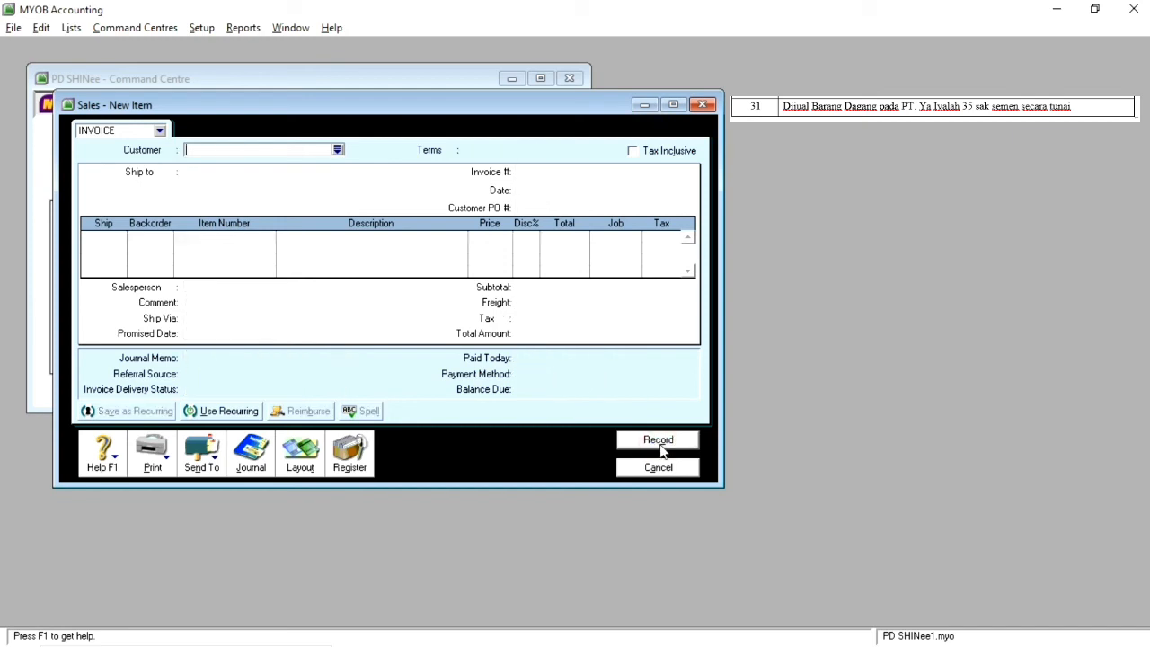
click(660, 470)
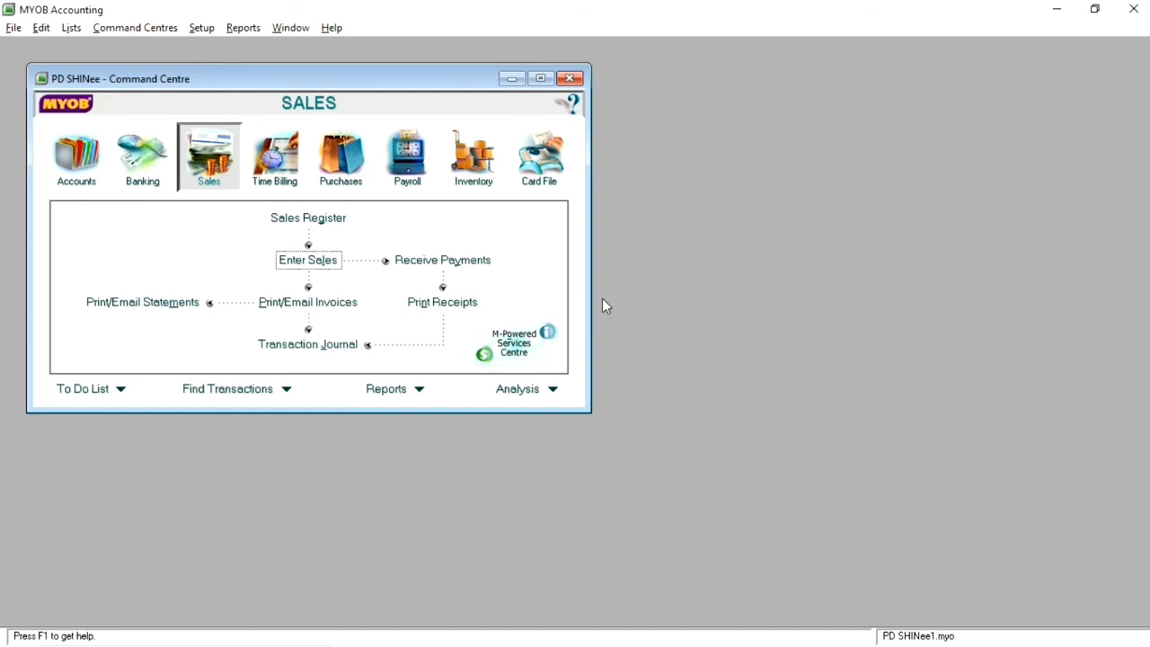
Step: Start a general journal entry dated 30 04 2011 with the memo "Perlengkapan kantor yang tersisa"
click(78, 182)
click(315, 289)
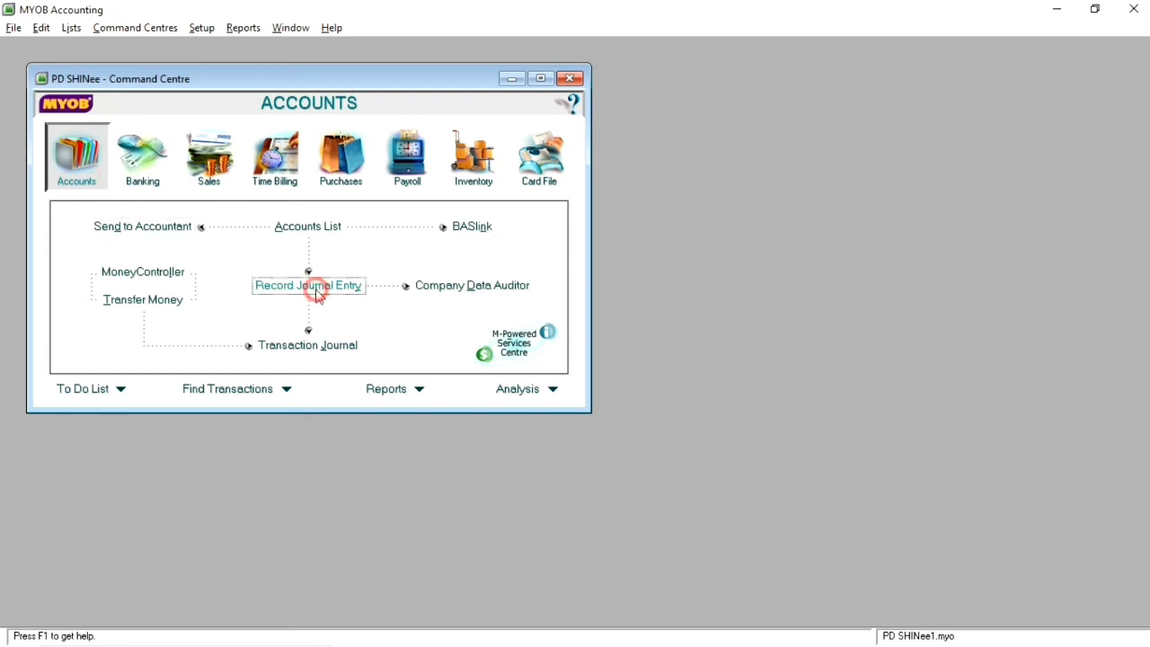
click(182, 216)
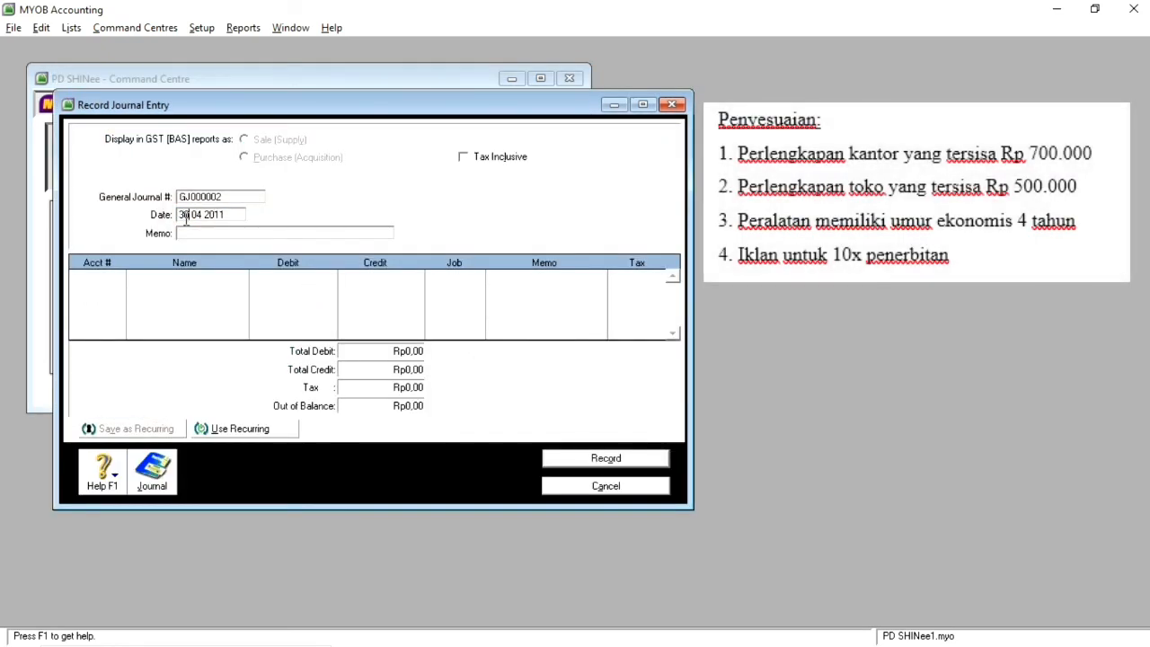
key(Tab)
text(Perlengkapan kan)
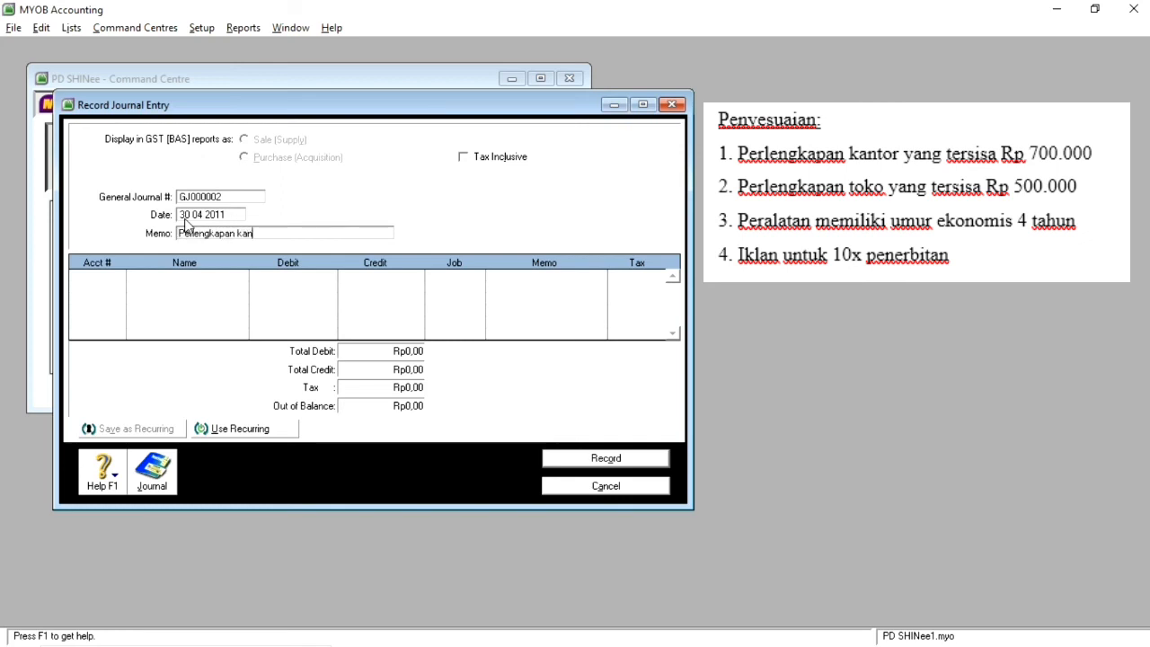
text(tor yang tersisa)
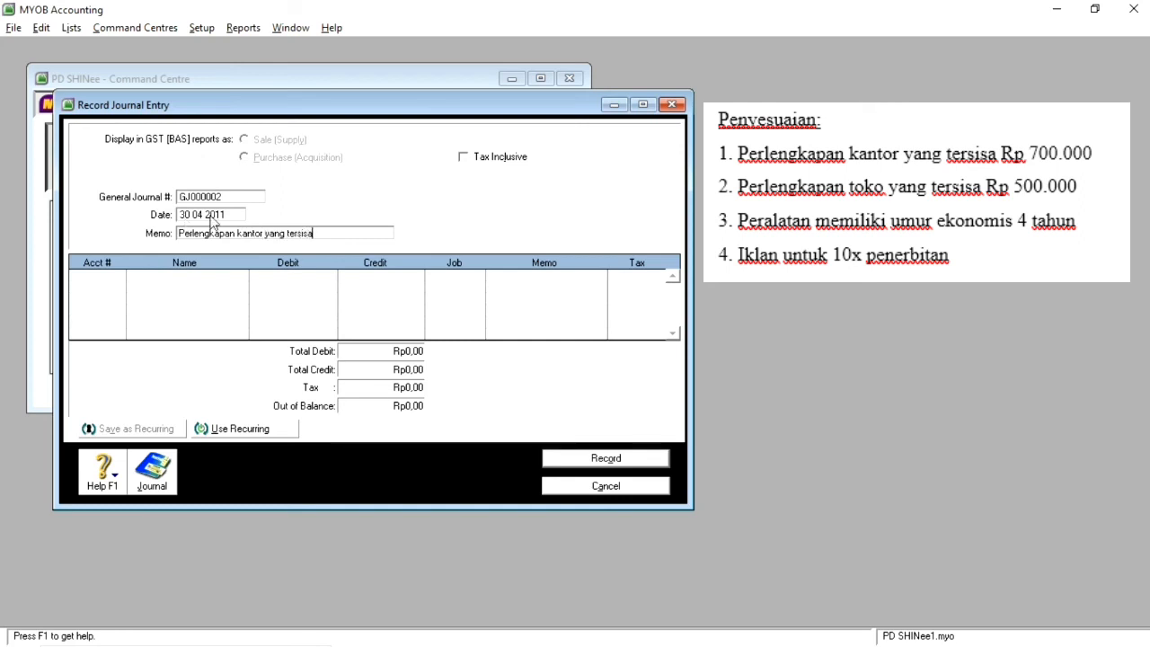
Step: Debit account 6-1140 Beban Perlengkapan Kantor with Rp300.000,00 in the office supplies adjustment
click(89, 277)
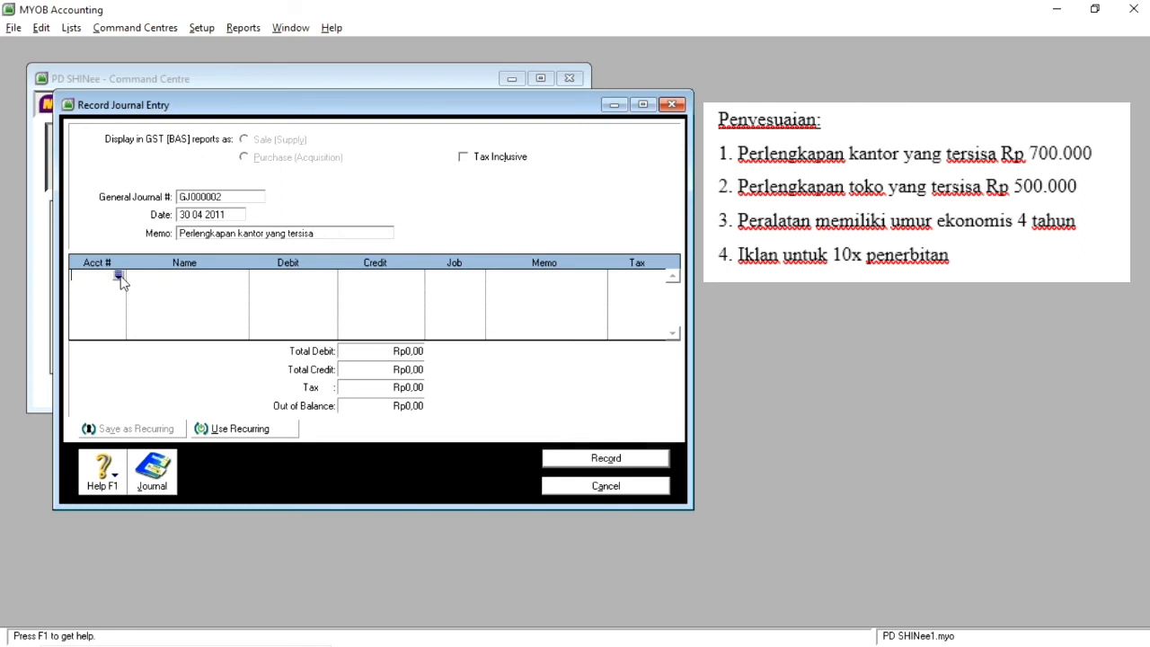
click(117, 275)
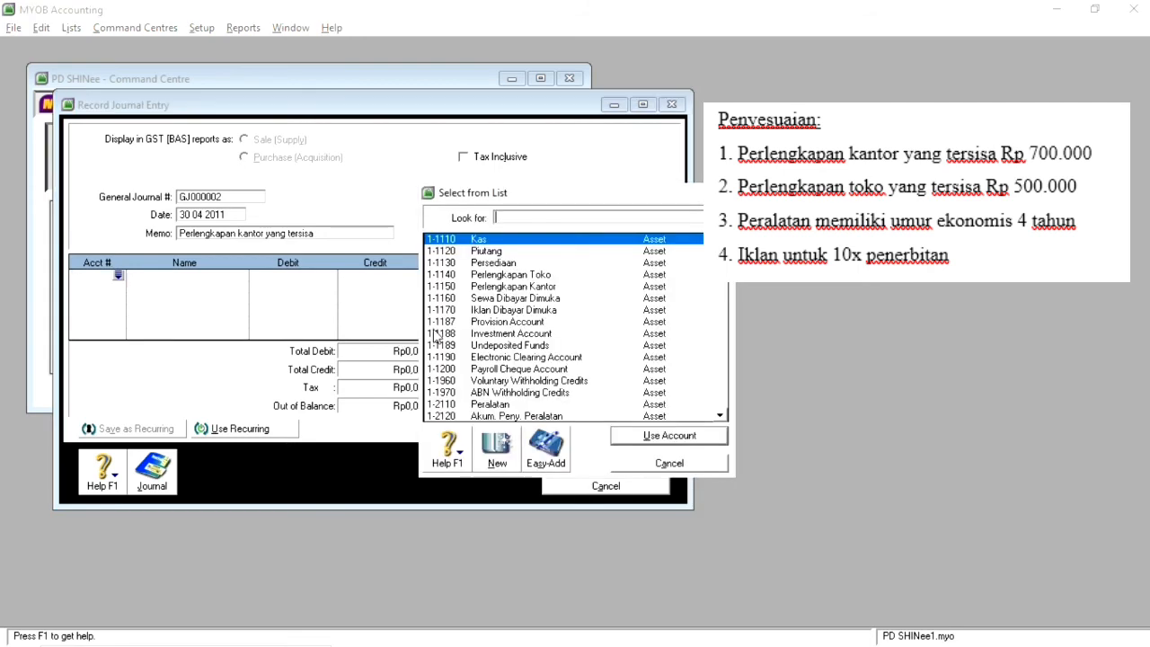
scroll(521, 333, down, 3)
scroll(520, 329, down, 3)
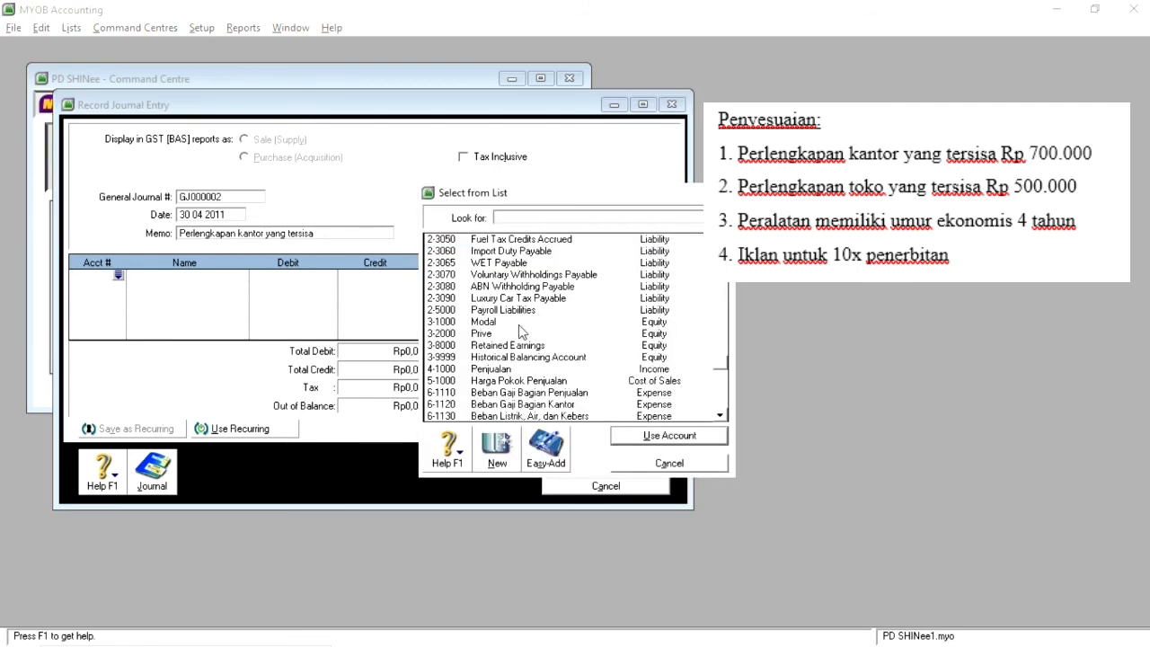
scroll(520, 327, down, 2)
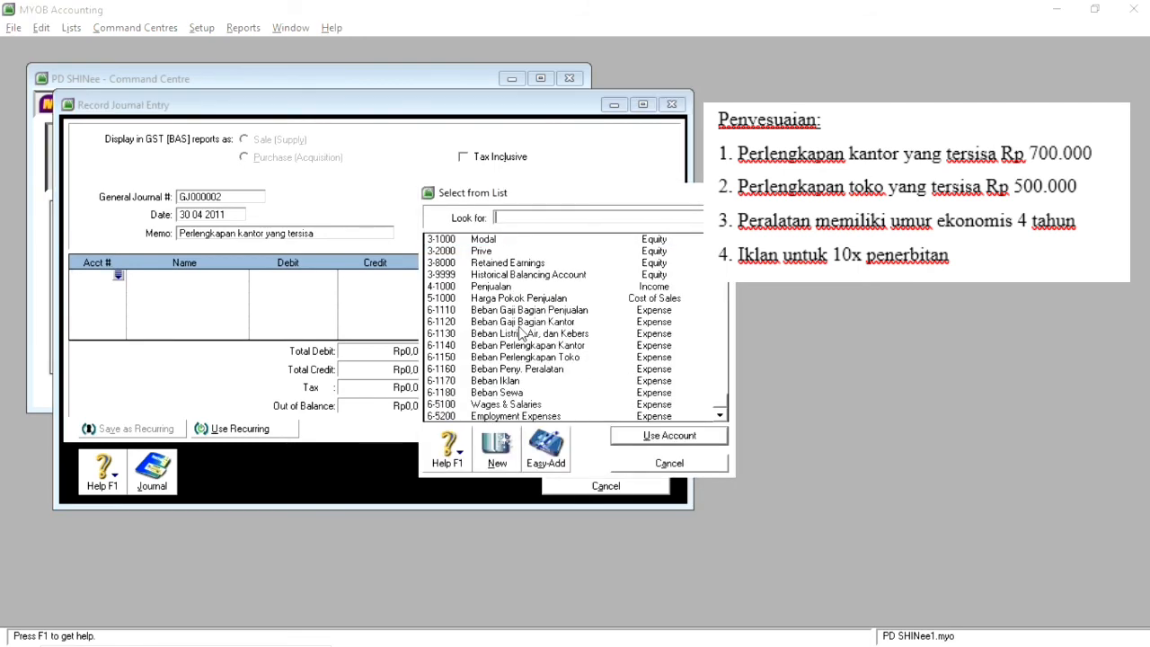
double_click(559, 347)
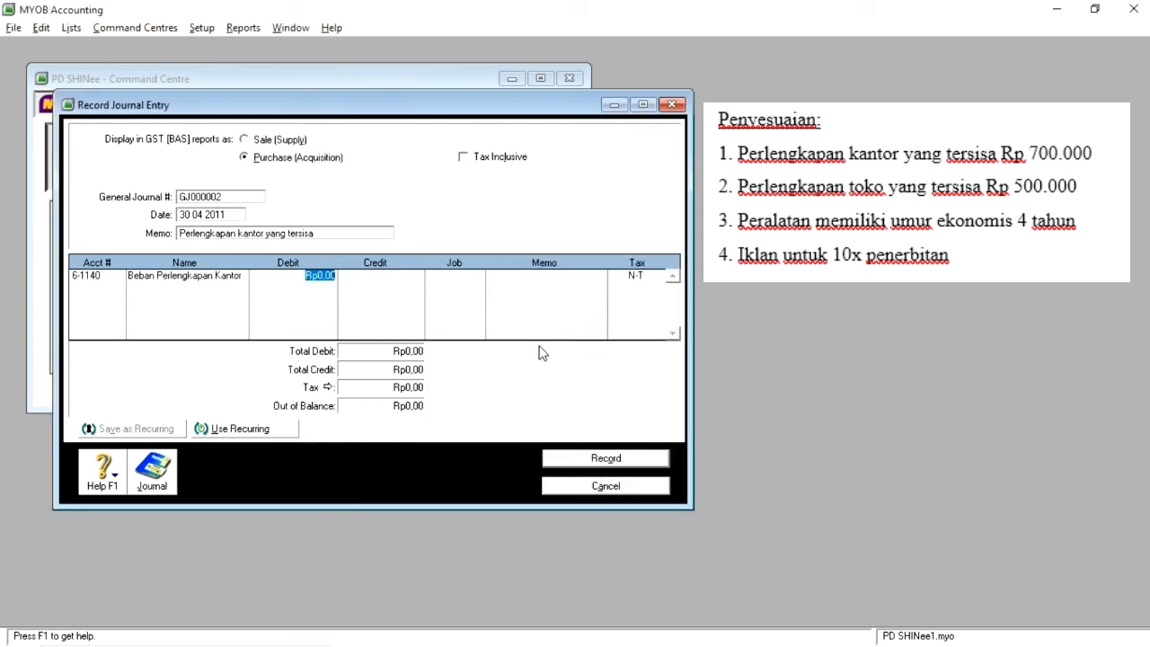
text(300000)
key(Return)
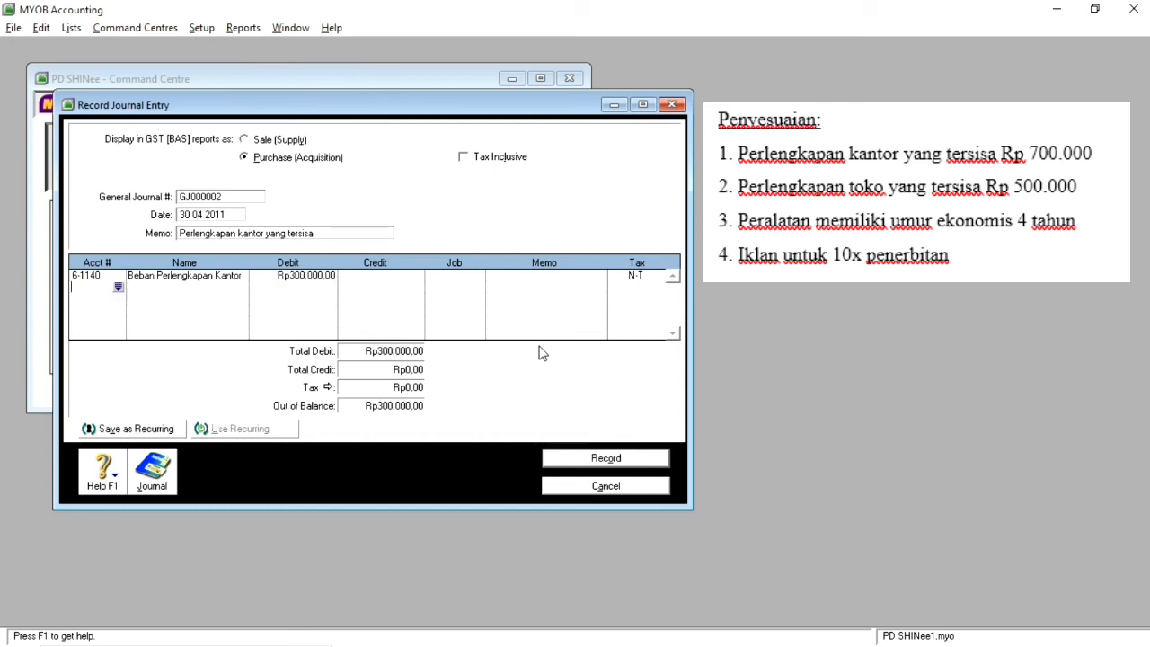
Step: Credit account 1-1150 Perlengkapan Kantor with Rp300.000,00 and record the journal entry
key(Return)
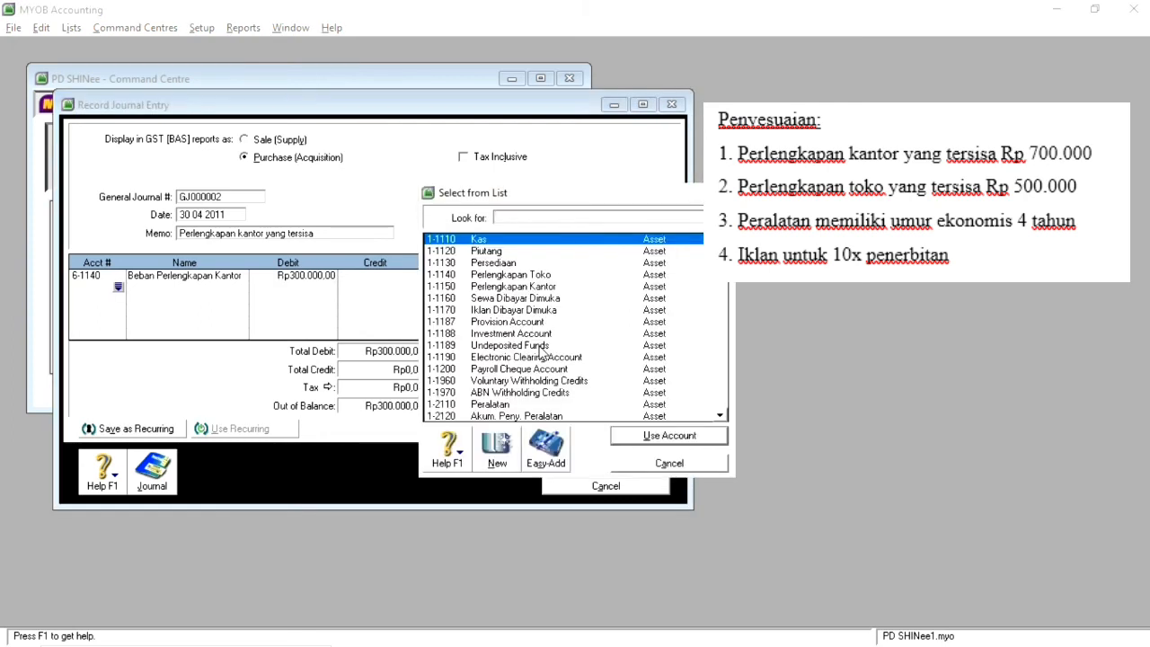
double_click(551, 288)
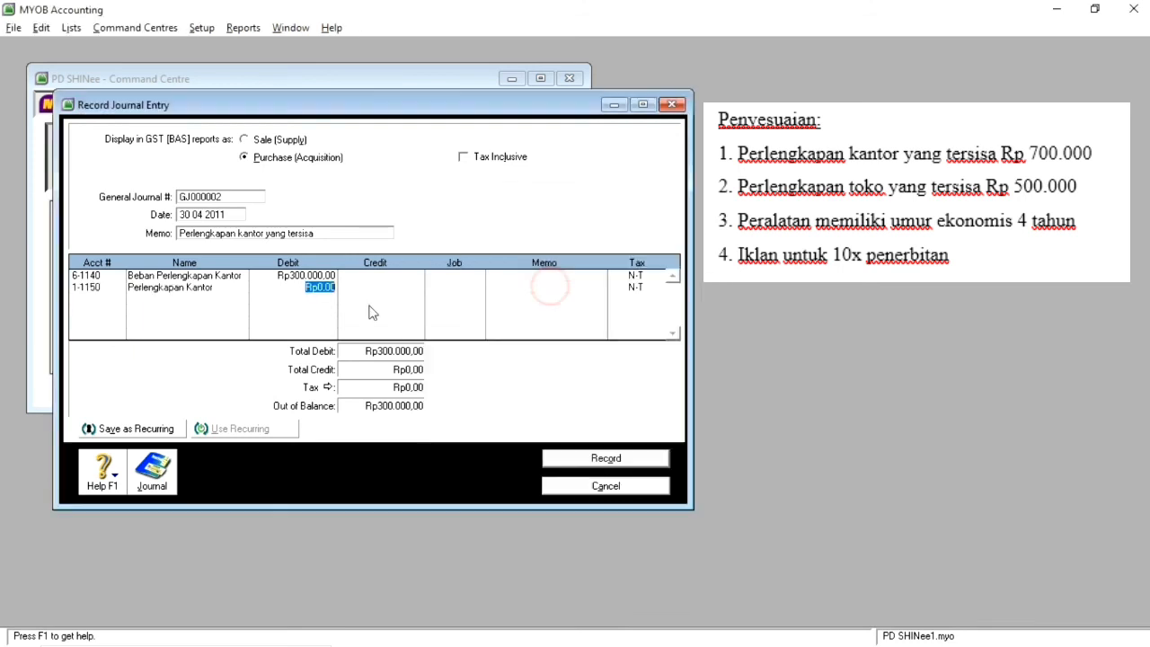
key(Return)
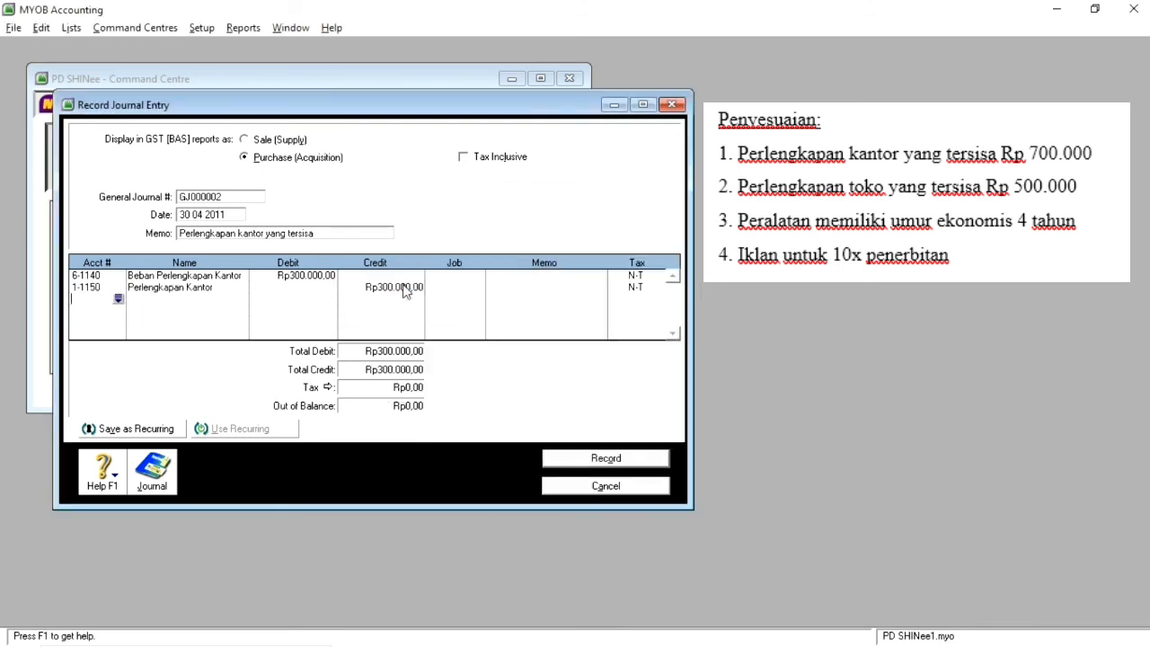
click(593, 460)
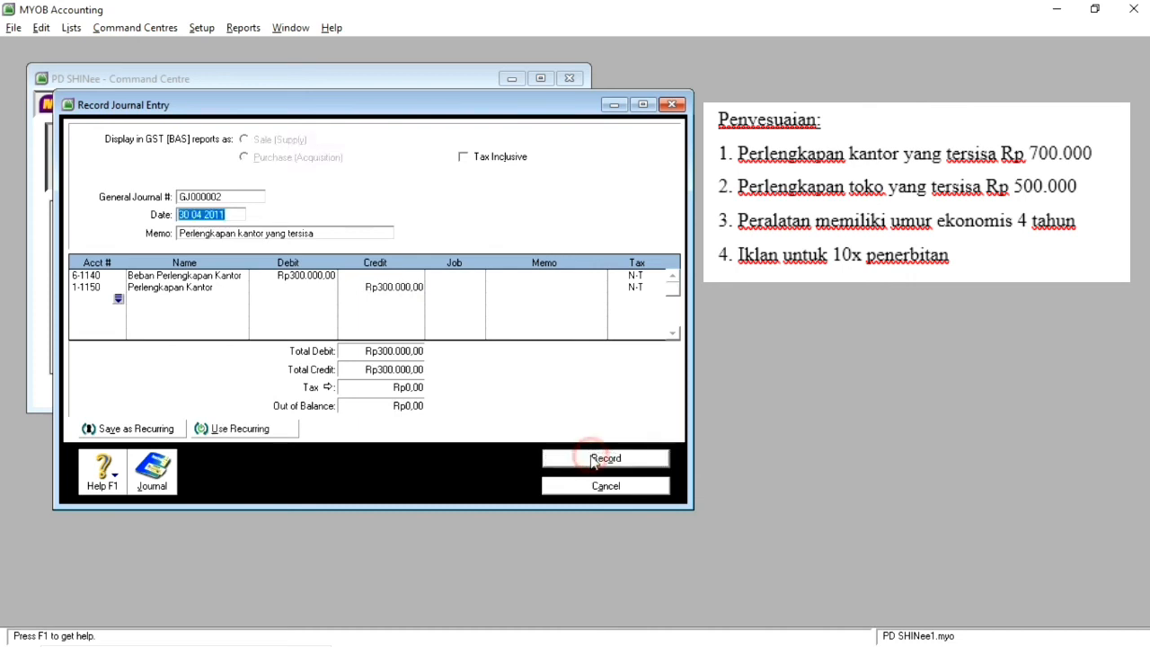
Step: Enter the memo "Perlengkapan toko yang tersisa" for the store supplies adjustment entry
click(190, 235)
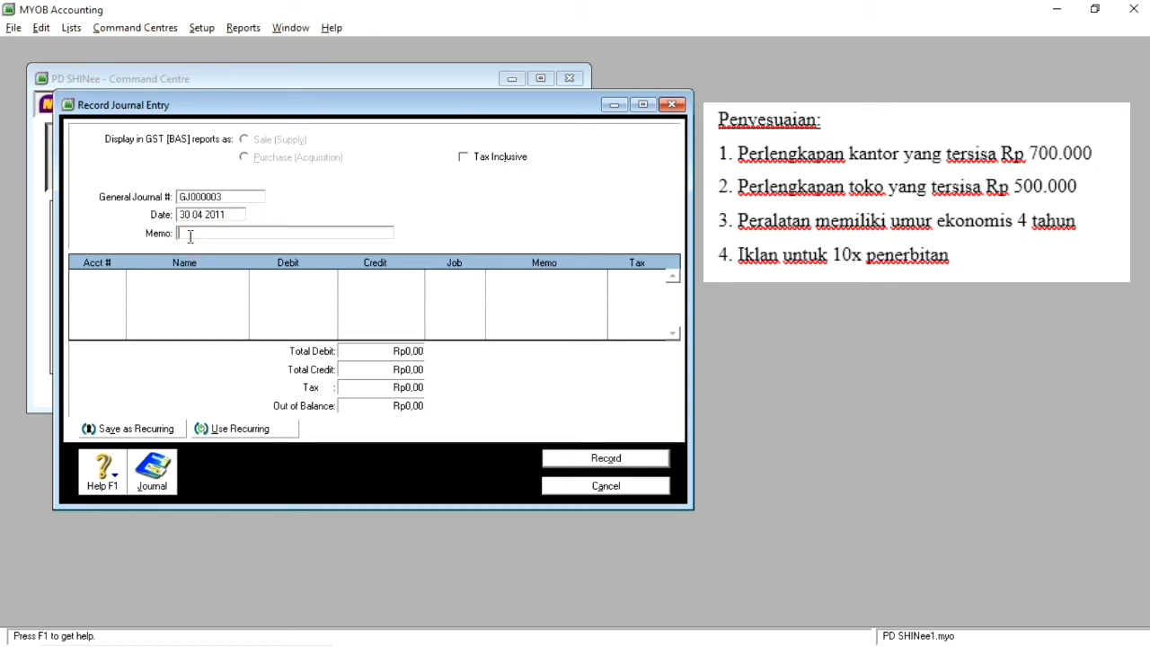
text(Perlengkapan toko yang tersisa)
Step: Debit account 6-1150 Beban Perlengkapan Toko with Rp2.000.000,00 in the store supplies adjustment
key(Tab)
key(Tab)
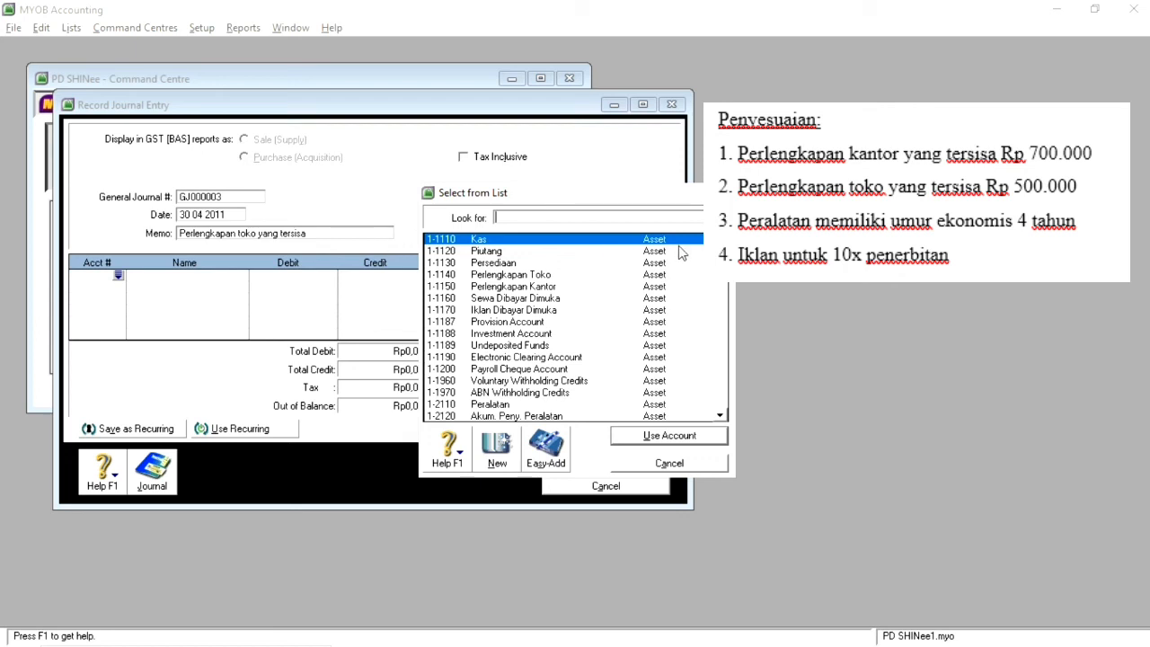
scroll(570, 342, down, 3)
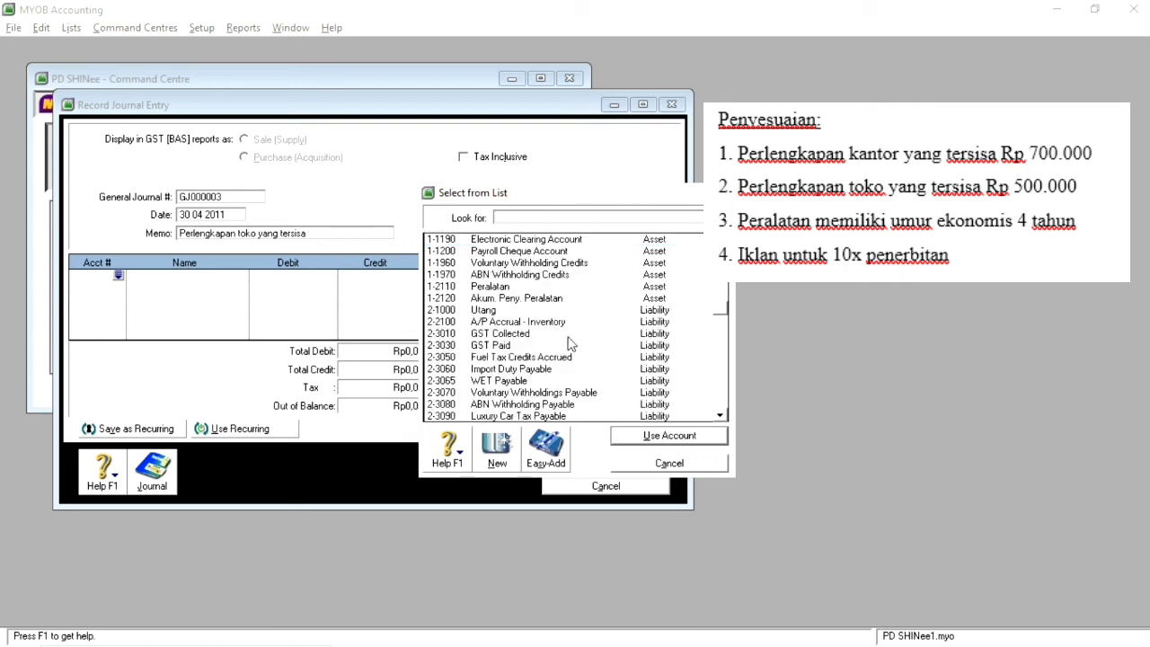
scroll(569, 343, down, 6)
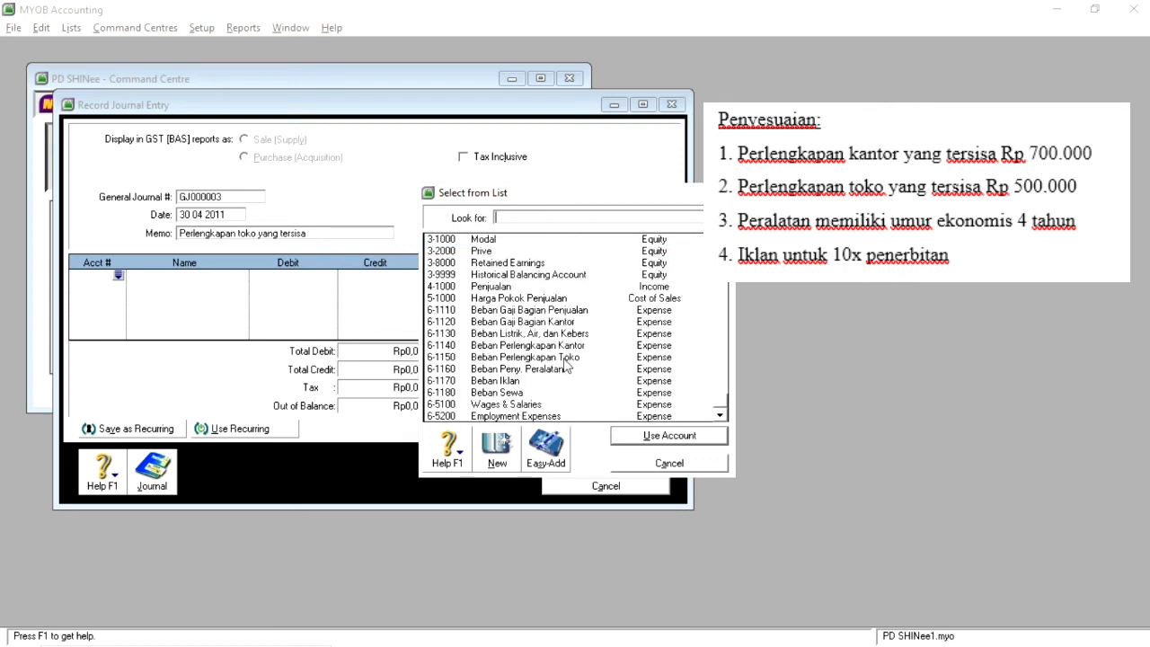
double_click(568, 356)
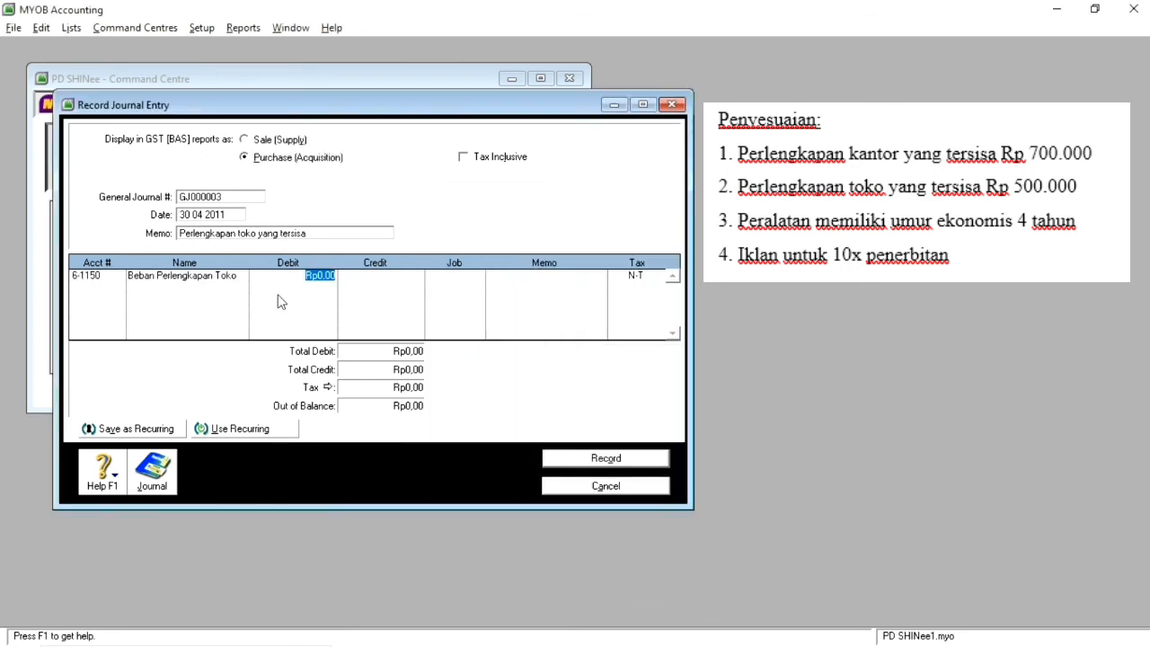
text(2000000)
key(Return)
key(Return)
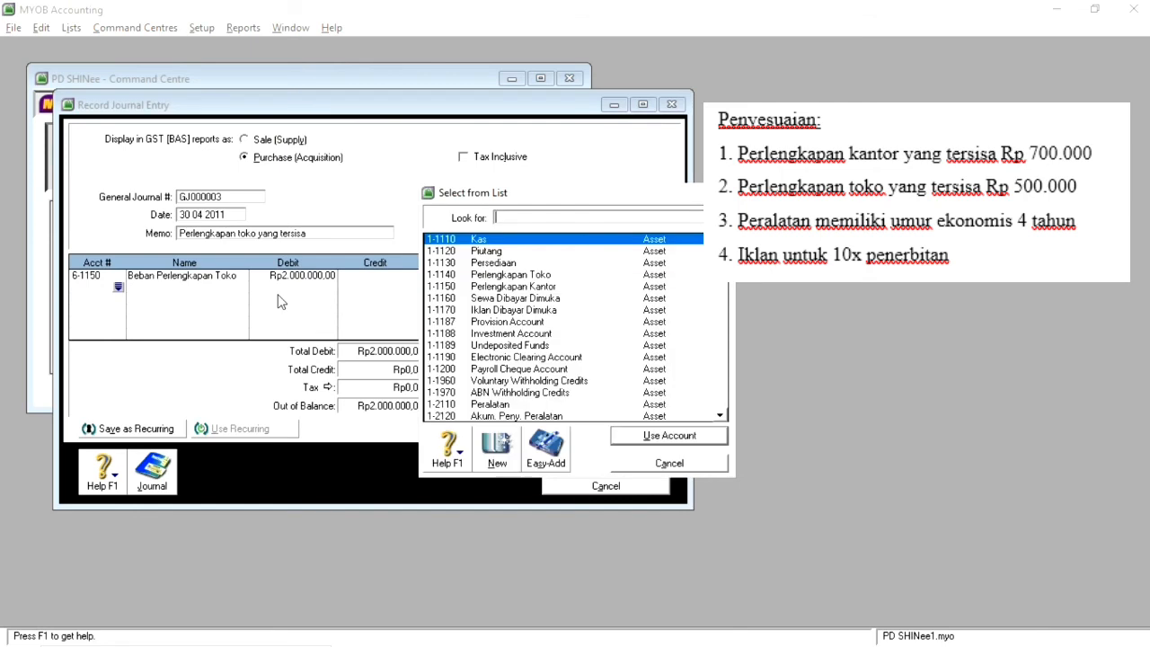
Step: Credit account 1-1140 Perlengkapan Toko with Rp2.000.000,00 and record the journal entry
double_click(544, 274)
click(396, 284)
key(Return)
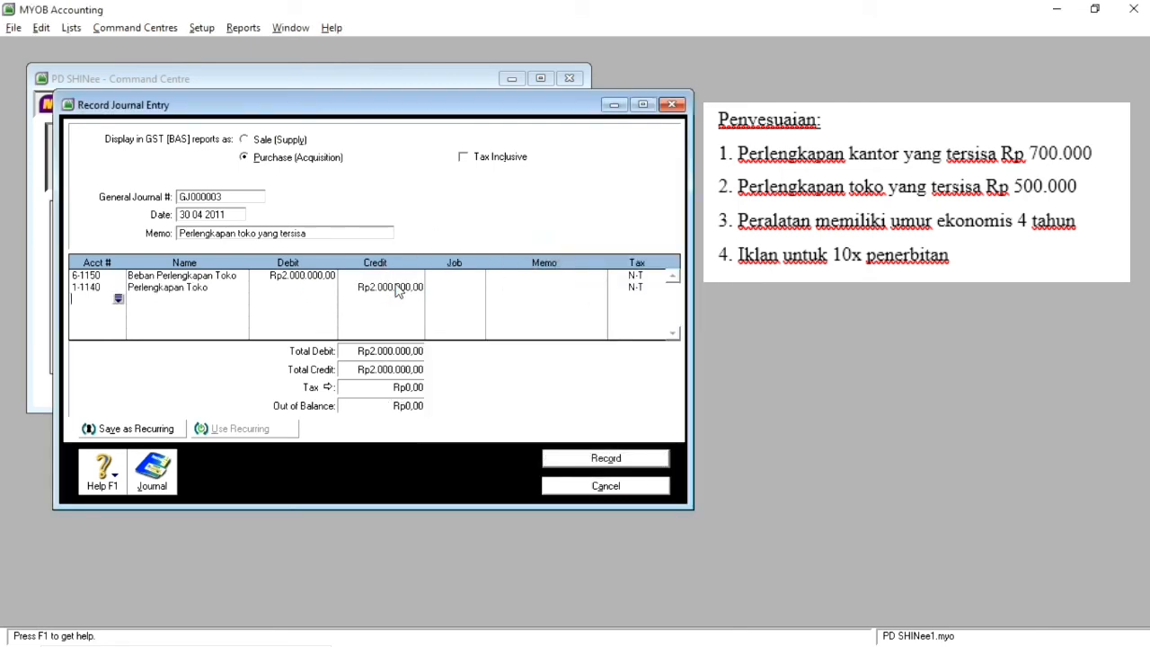
click(598, 459)
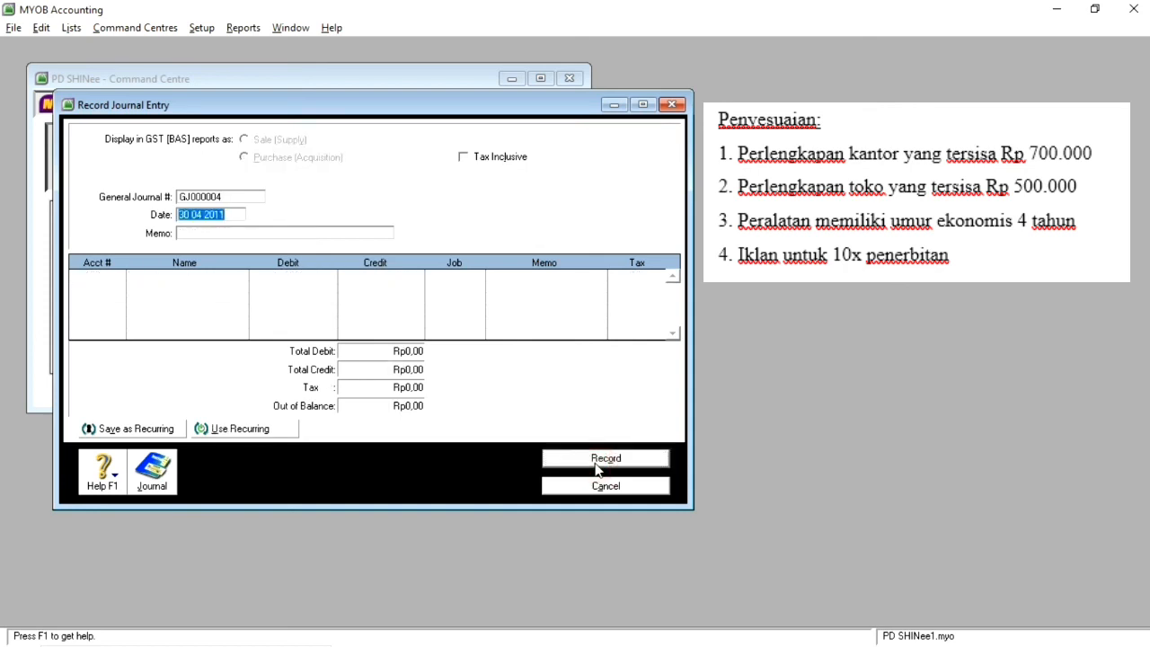
Step: Enter the memo "umur ekonomis peralatan 4 tahun" for the equipment depreciation adjustment entry
click(196, 235)
text(P)
key(BackSpace)
text(umur ekono)
text(mis perala)
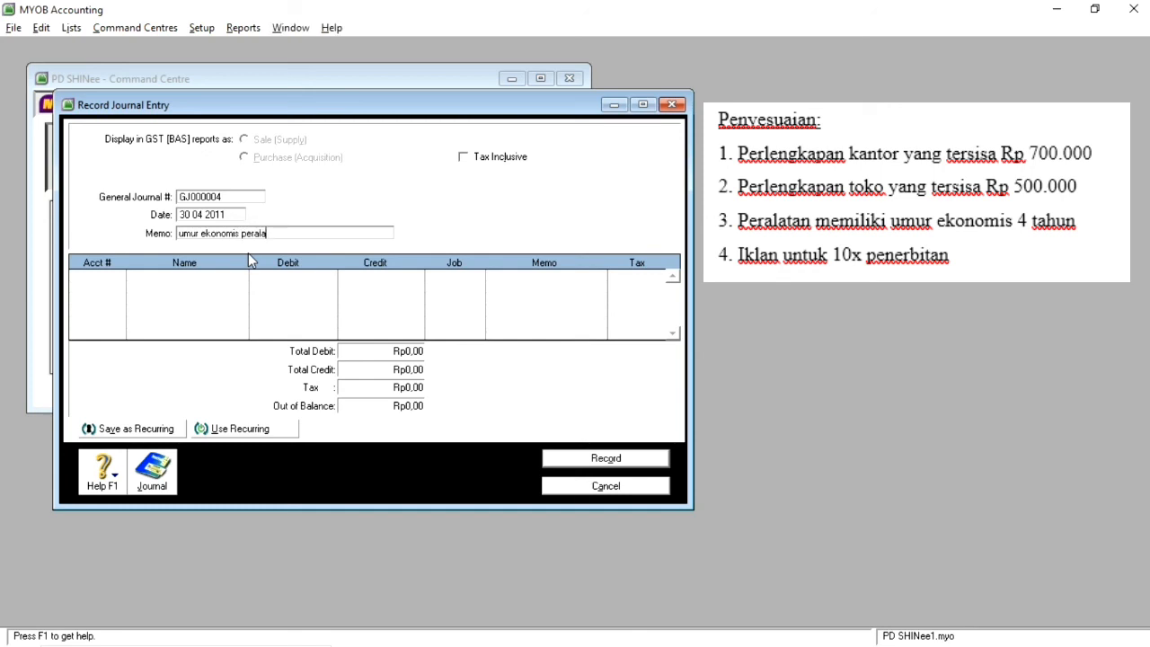
text(tan 4 tahus)
key(BackSpace)
text(n)
Step: Debit account 6-1160 Beban Peny. Peralatan with Rp625.000,00 in the equipment depreciation entry
click(107, 279)
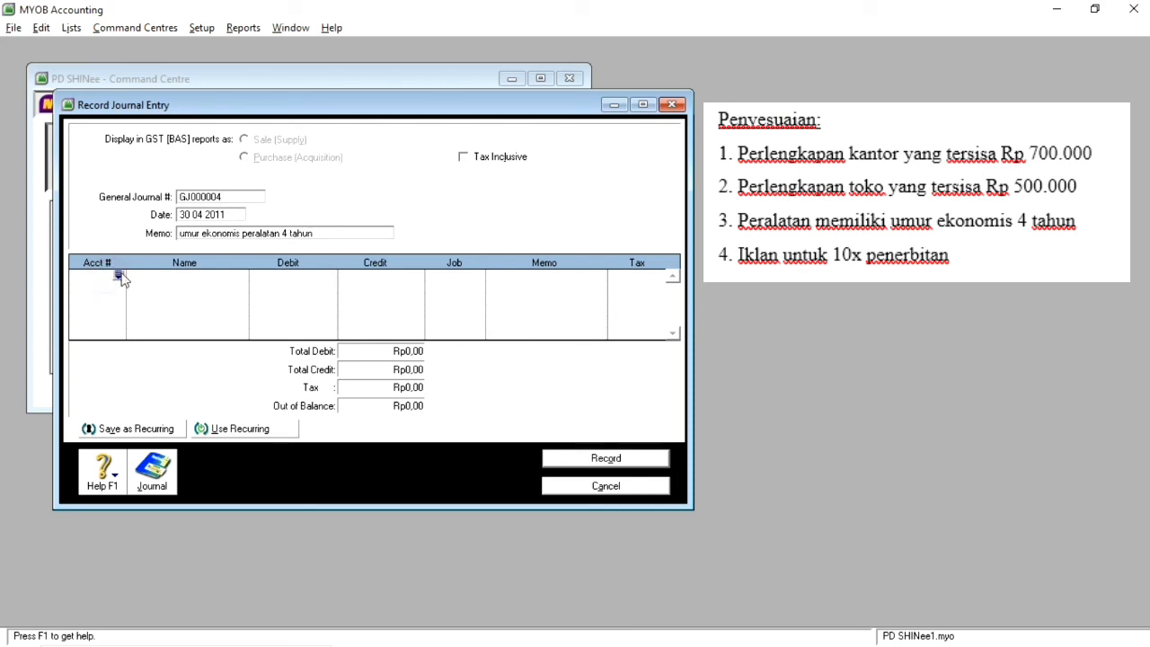
click(120, 276)
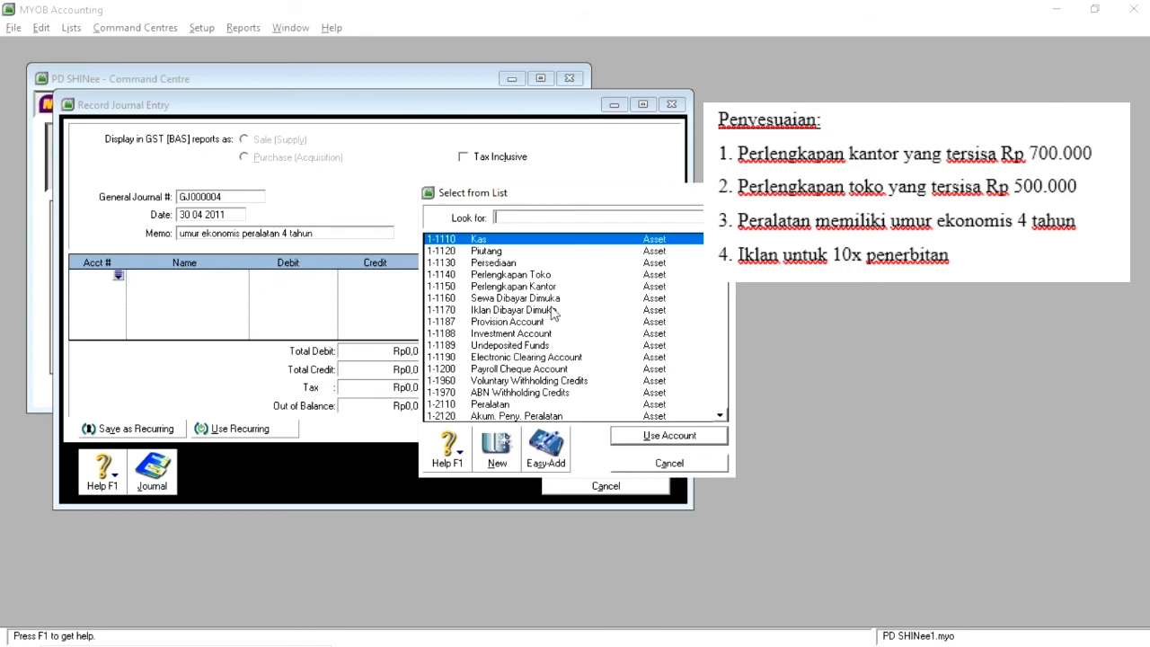
scroll(554, 313, down, 10)
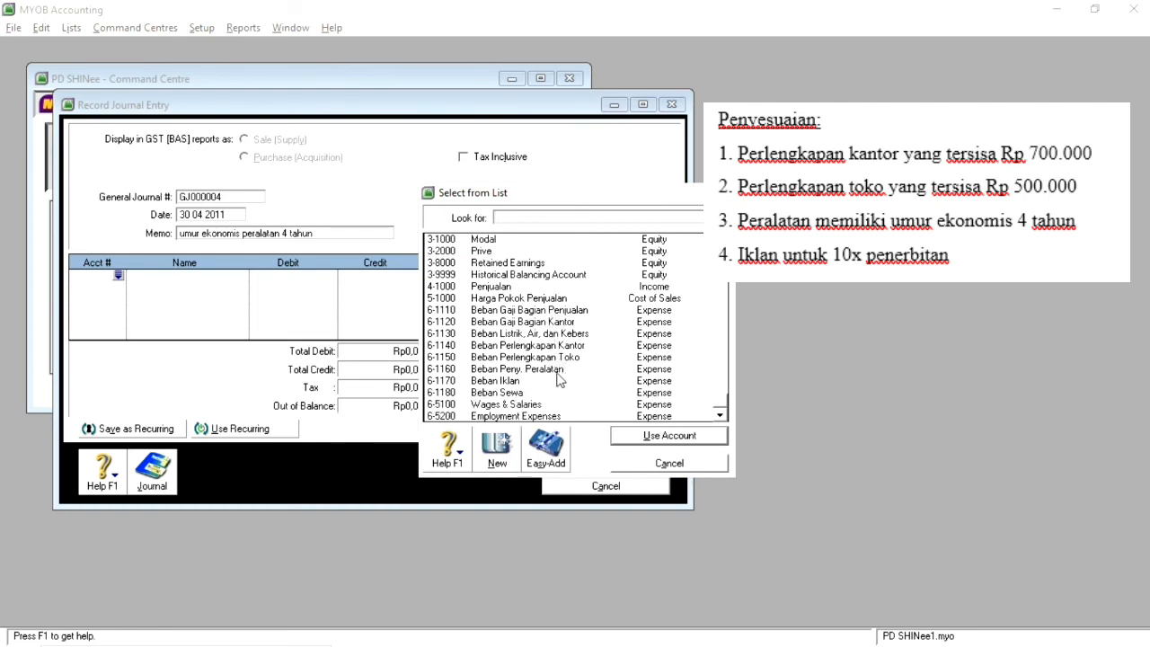
double_click(553, 369)
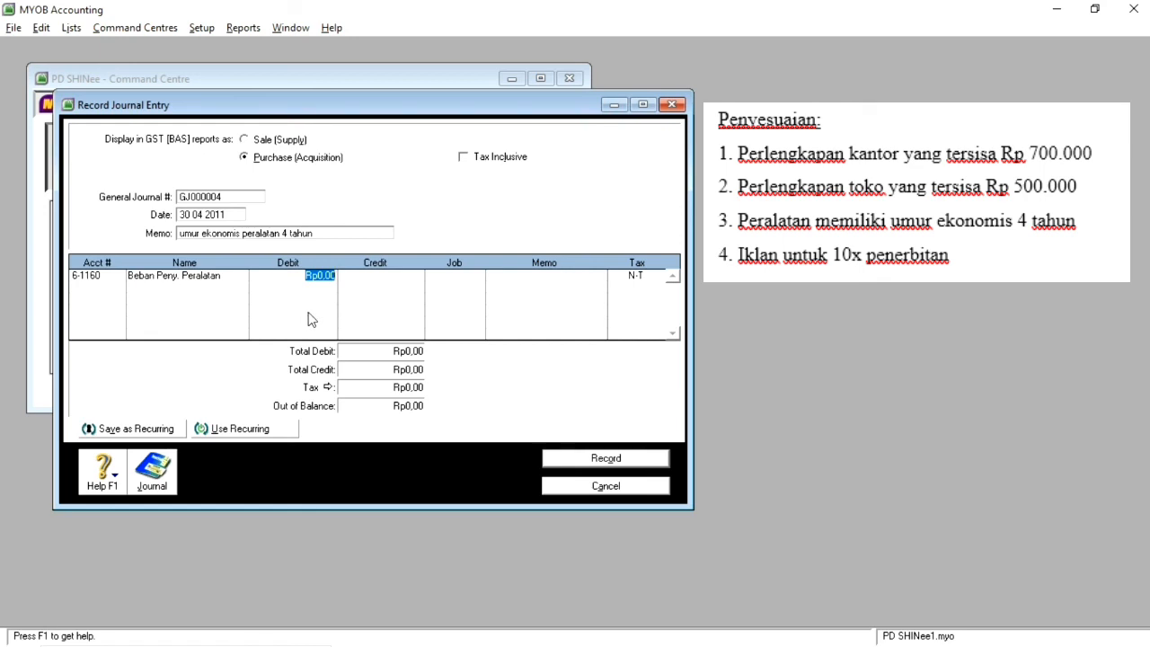
text(625000)
key(Return)
key(Return)
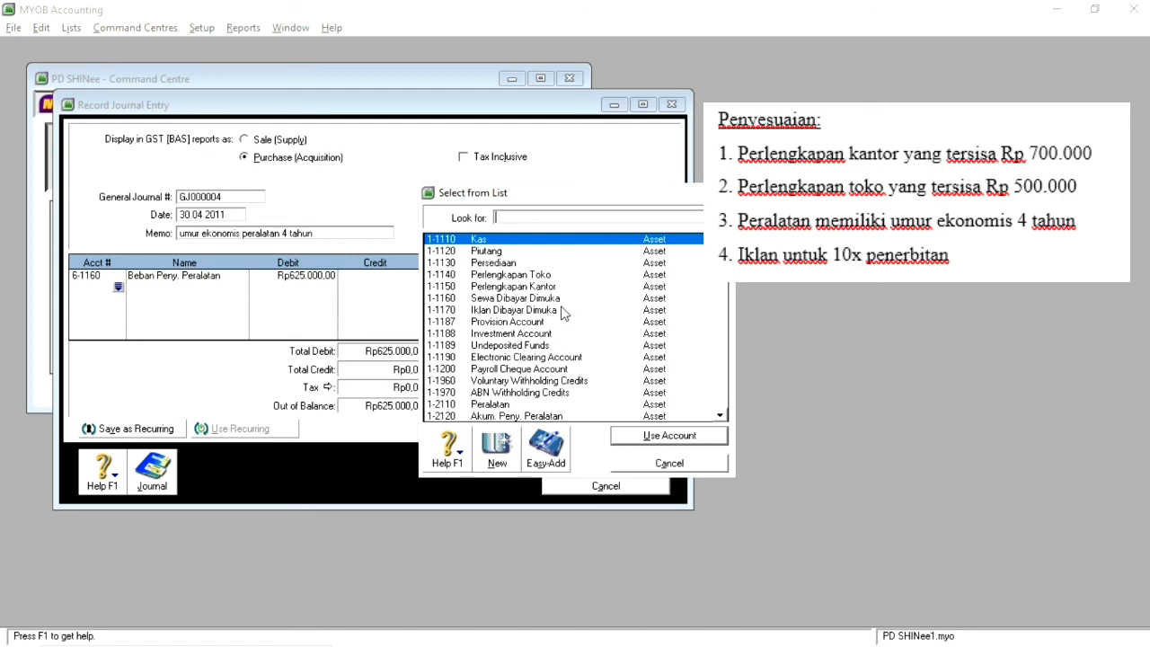
Step: Credit account 1-2120 Akum. Peny. Peralatan with Rp625.000,00 and record the depreciation entry
scroll(563, 312, down, 4)
scroll(564, 311, up, 4)
scroll(504, 324, down, 10)
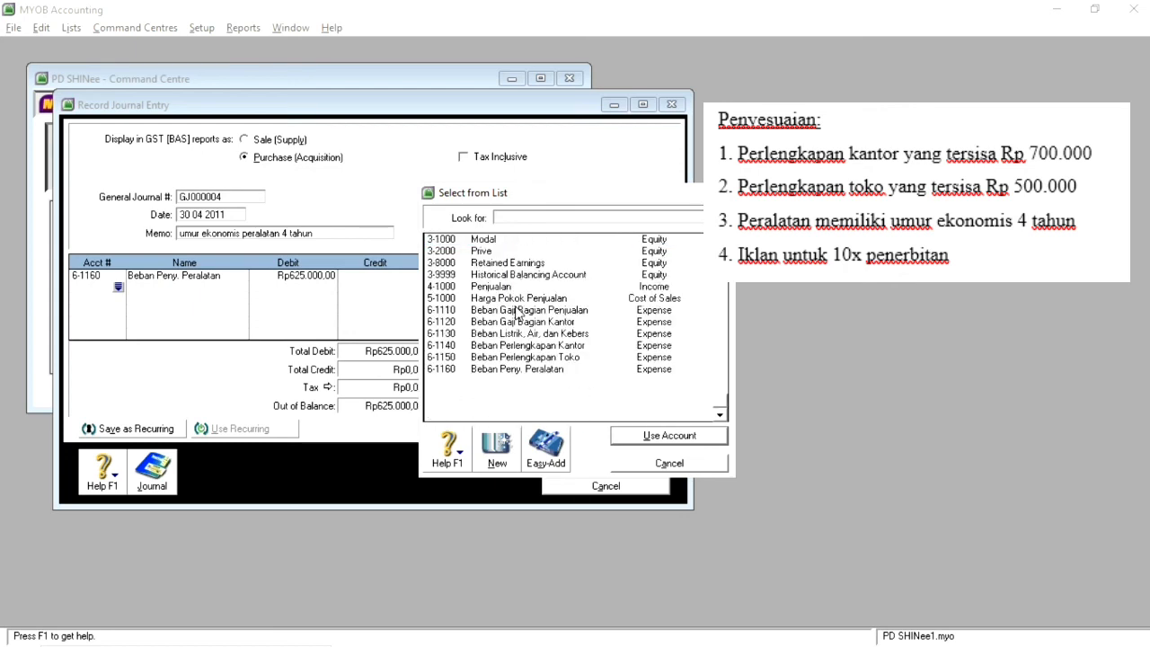
scroll(541, 360, up, 10)
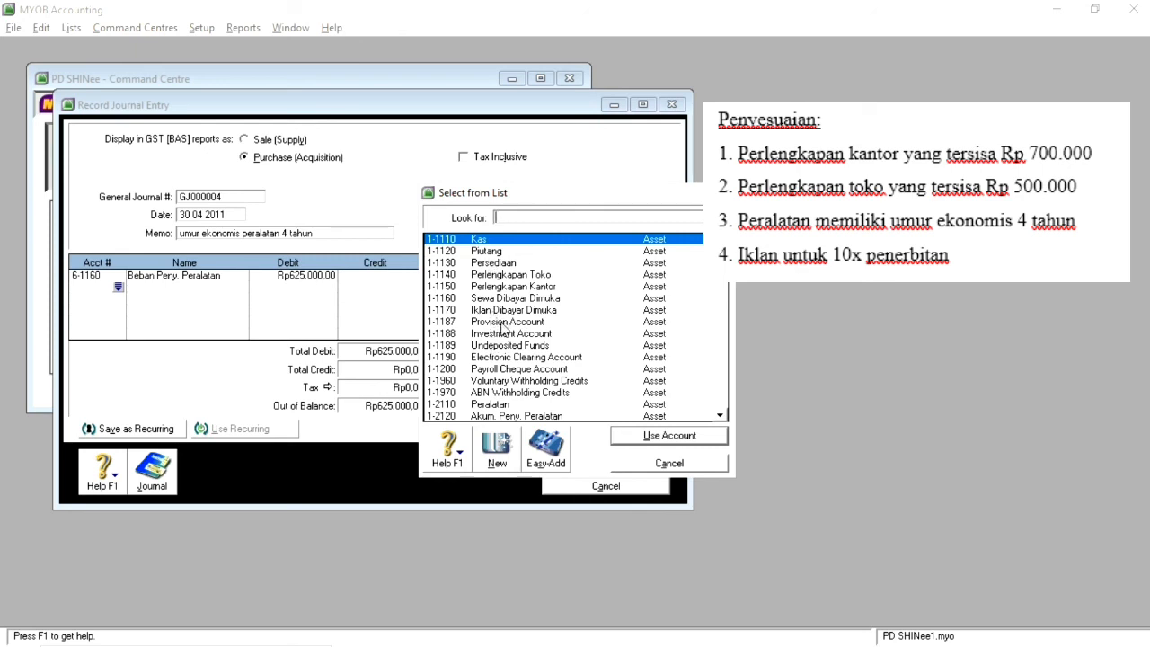
scroll(519, 331, down, 5)
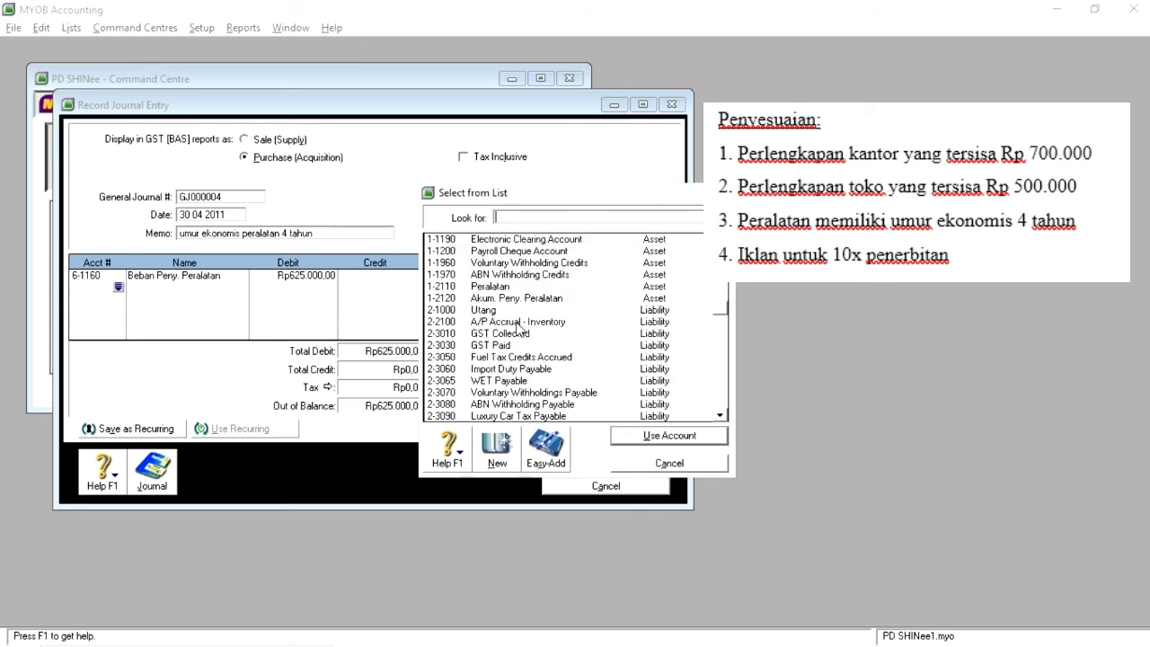
double_click(532, 300)
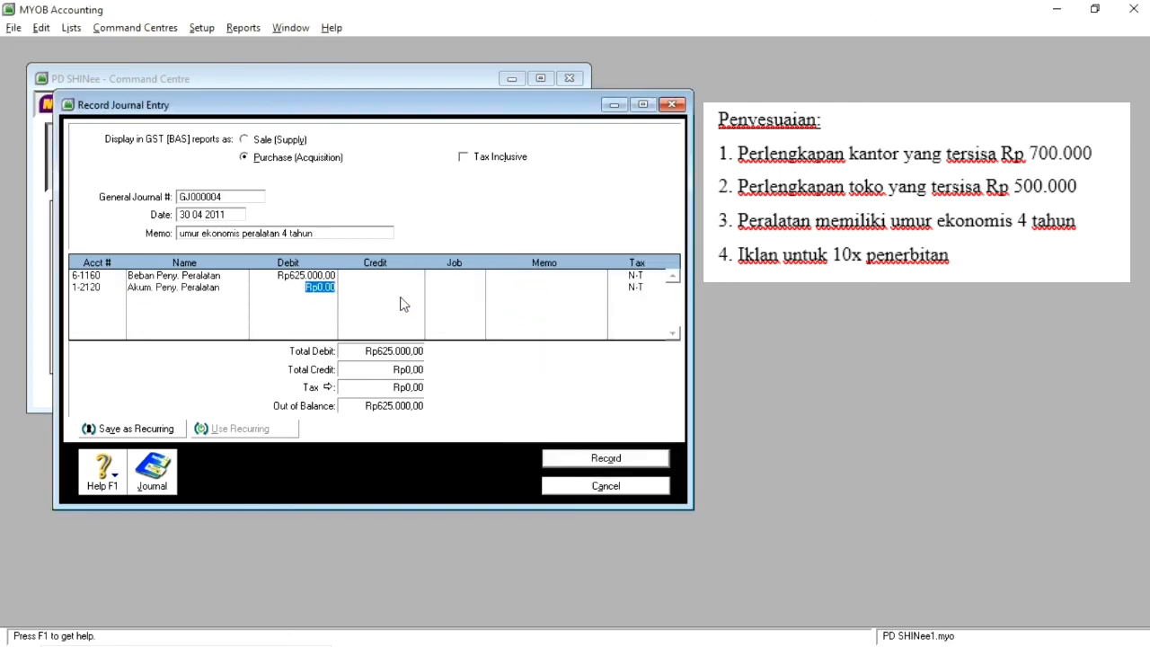
click(357, 287)
key(Tab)
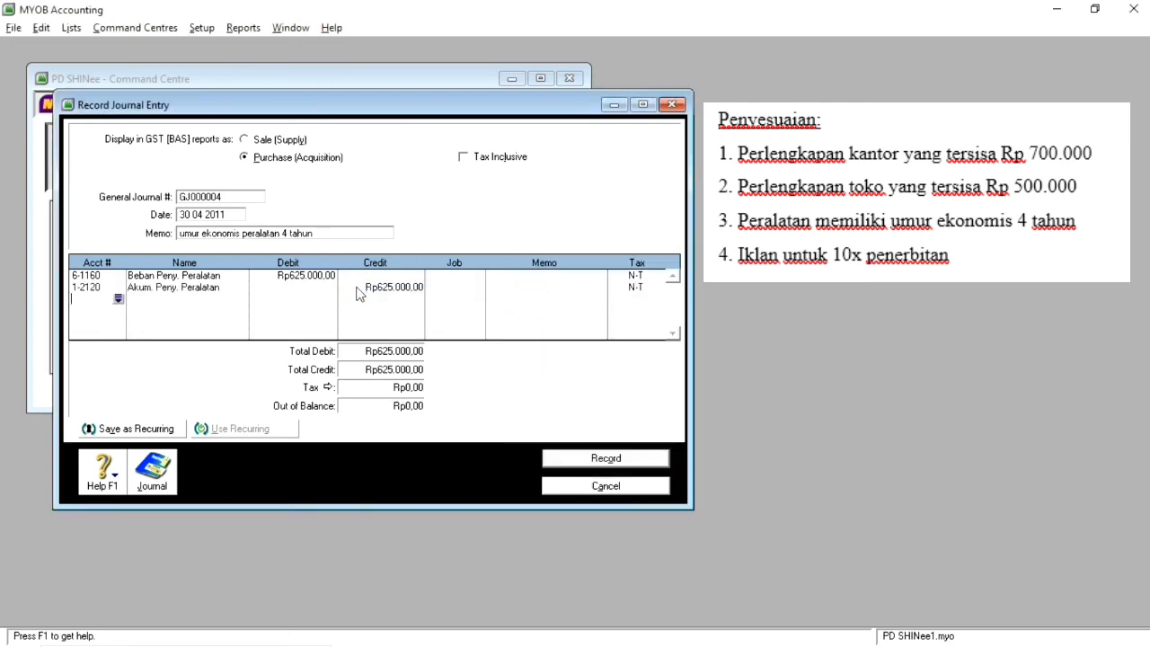
click(606, 461)
Step: Enter the memo "iklan untuk 10 kali penerbitan" for the advertising adjustment and open the account list for the first journal line
click(219, 234)
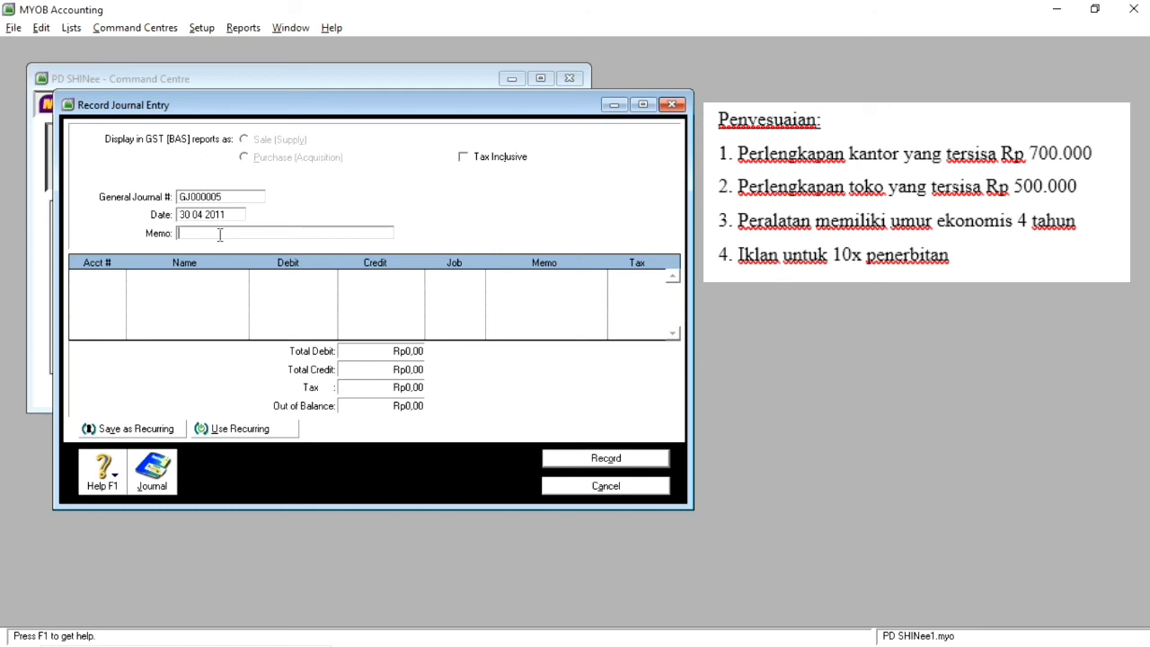
text(iklan untuk 10 kali penerbitan)
key(Tab)
key(Tab)
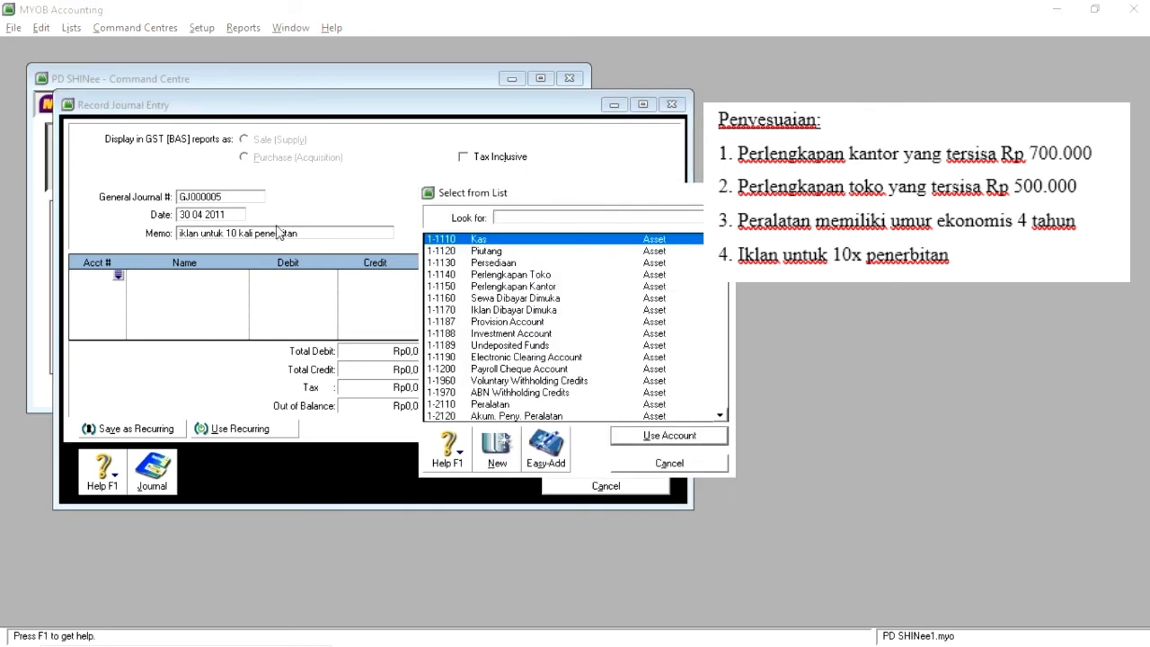
Step: Debit account 6-1170 Beban Iklan with Rp1.500.000,00 in the advertising adjustment entry
scroll(552, 323, down, 5)
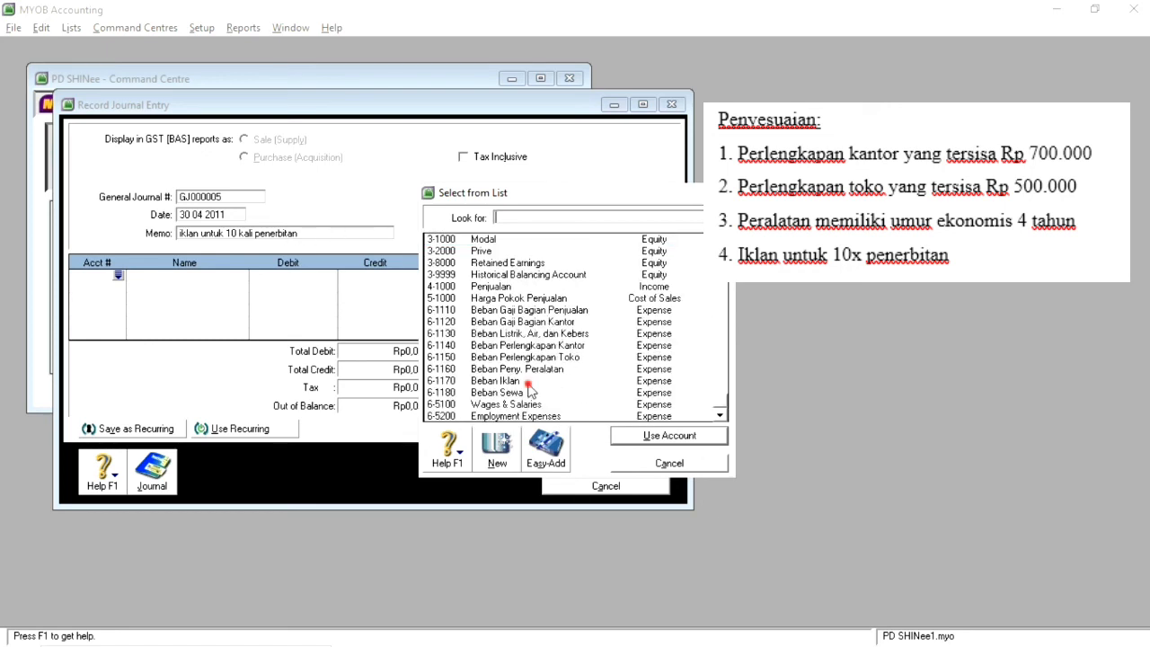
double_click(529, 385)
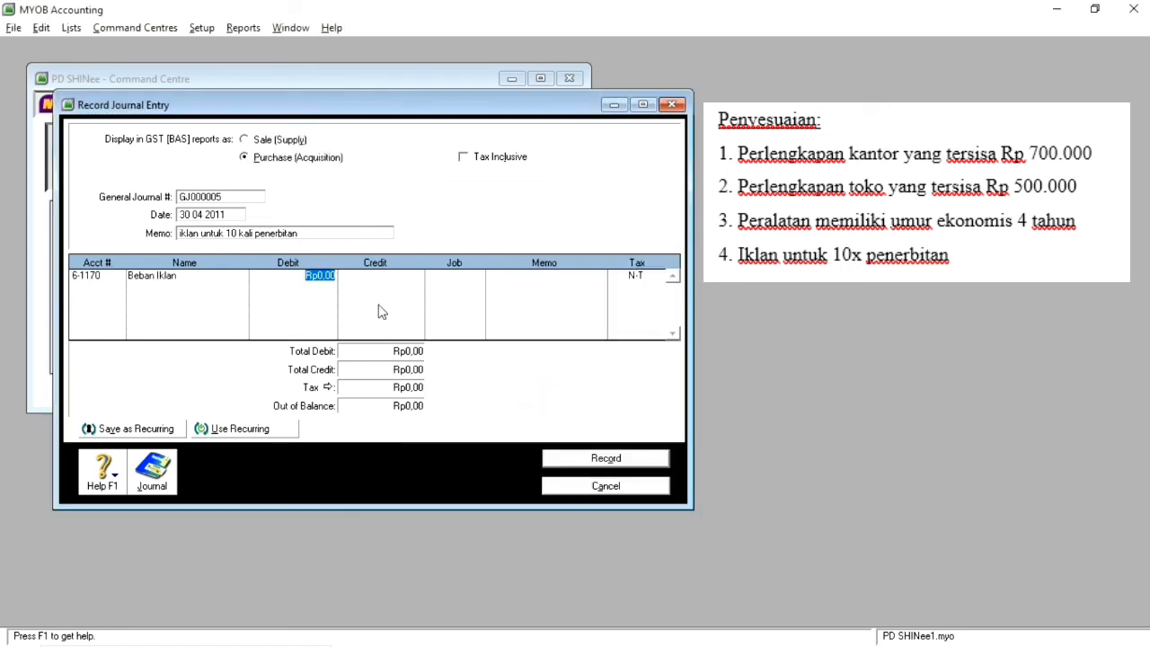
text(1.)
text(500.000)
key(Tab)
Step: Credit account 1-1170 Iklan Dibayar Dimuka with Rp1.500.000,00, record the advertising entry and close the journal entry form
key(Return)
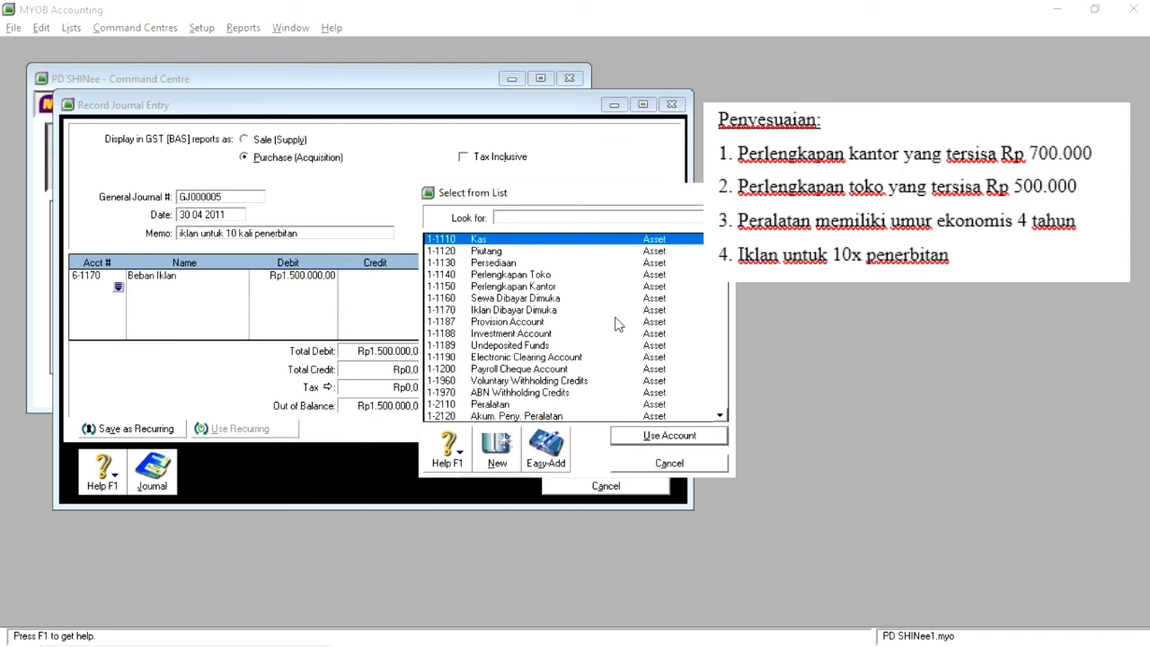
scroll(617, 323, down, 3)
scroll(618, 324, up, 3)
scroll(521, 346, down, 3)
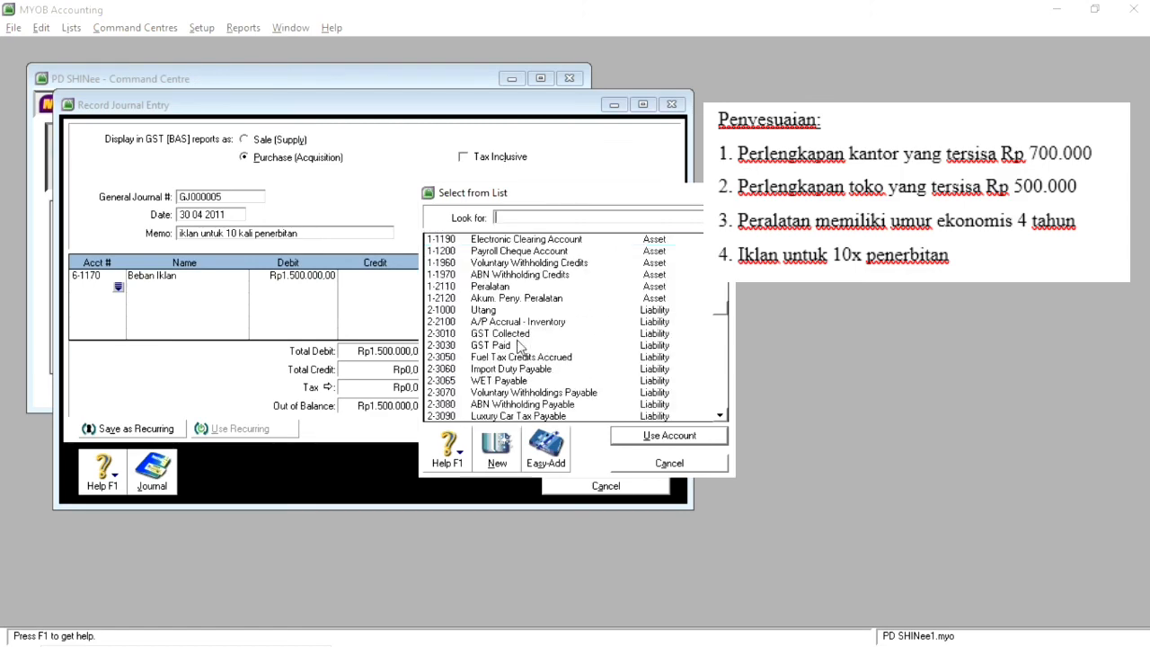
scroll(553, 334, up, 3)
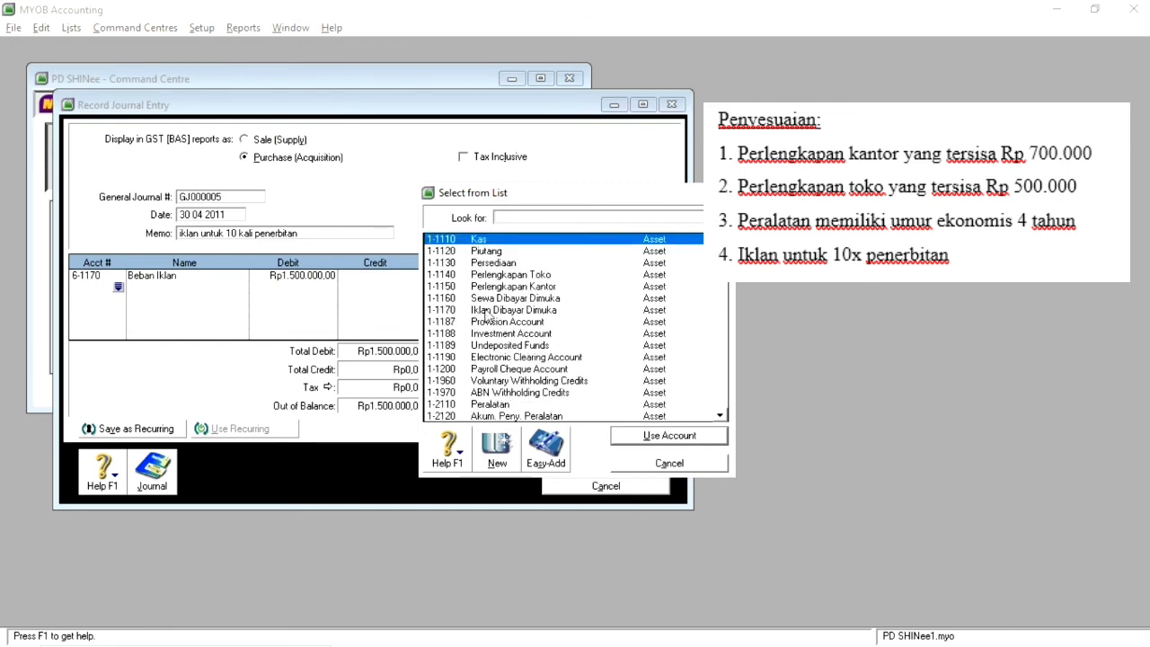
double_click(503, 310)
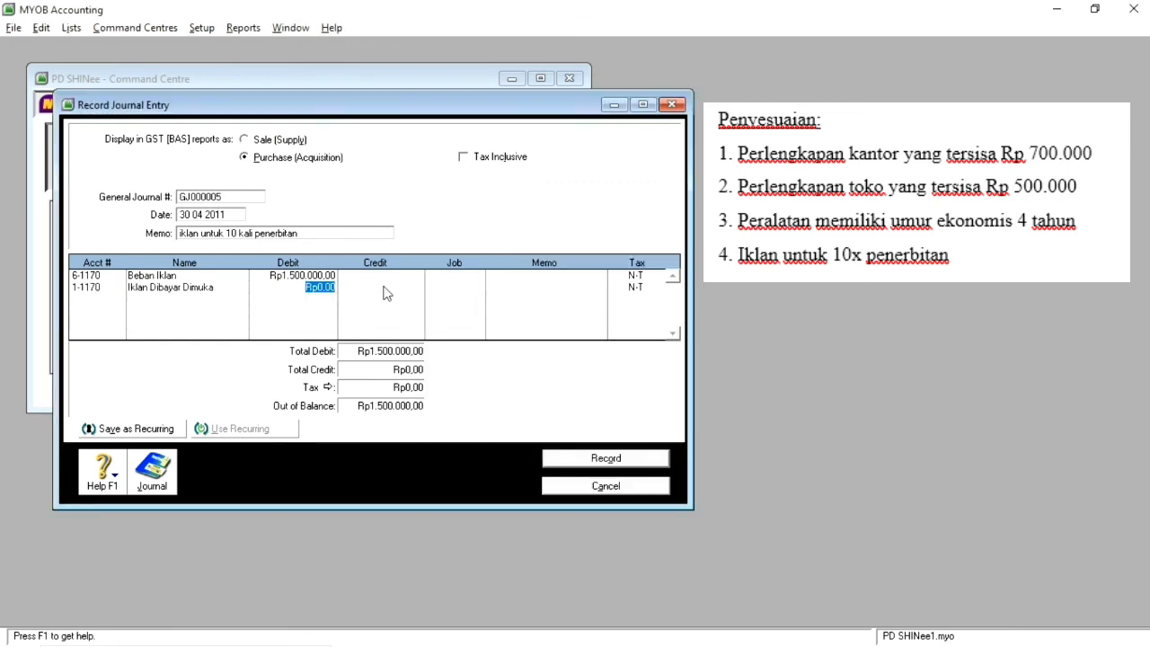
key(Return)
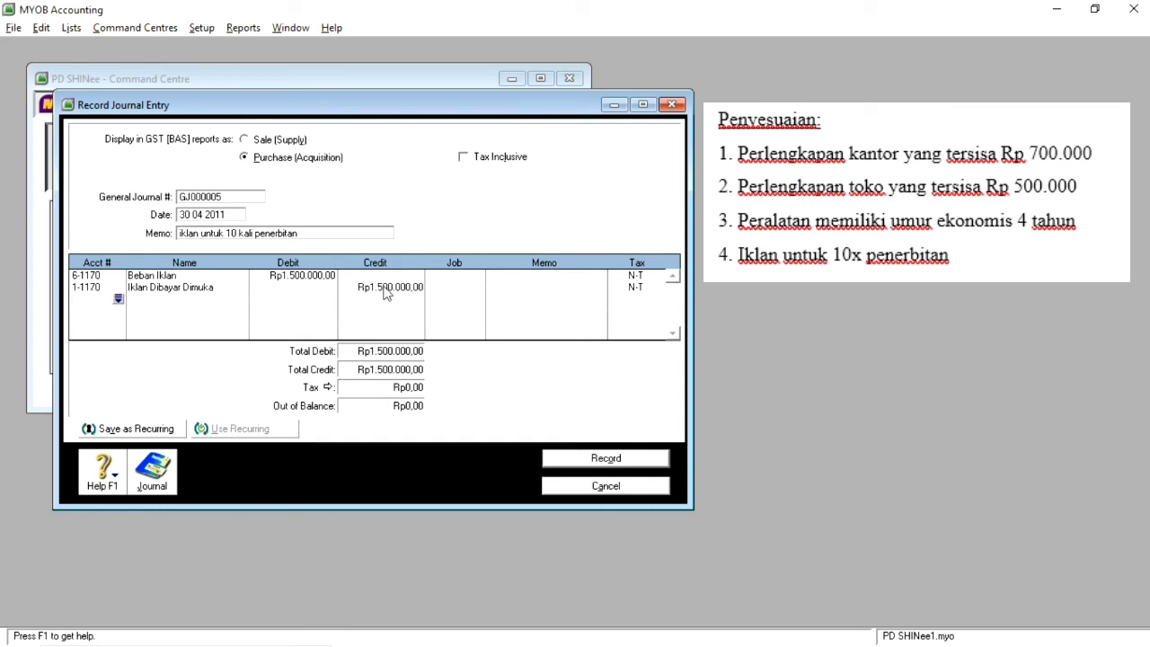
click(586, 457)
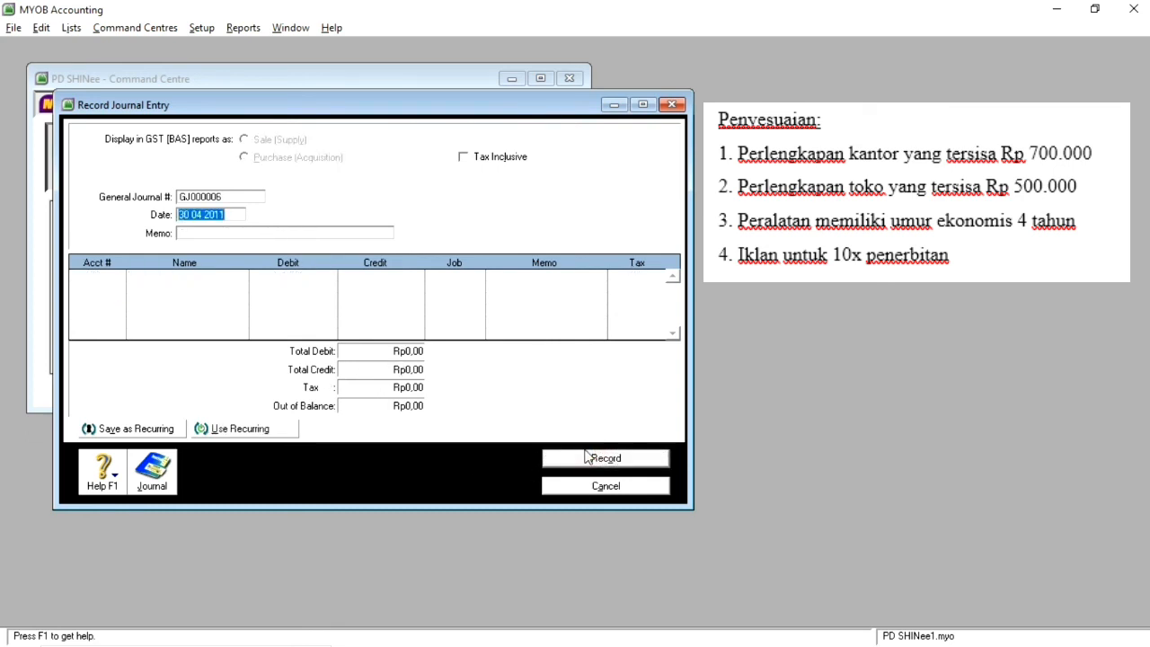
click(607, 490)
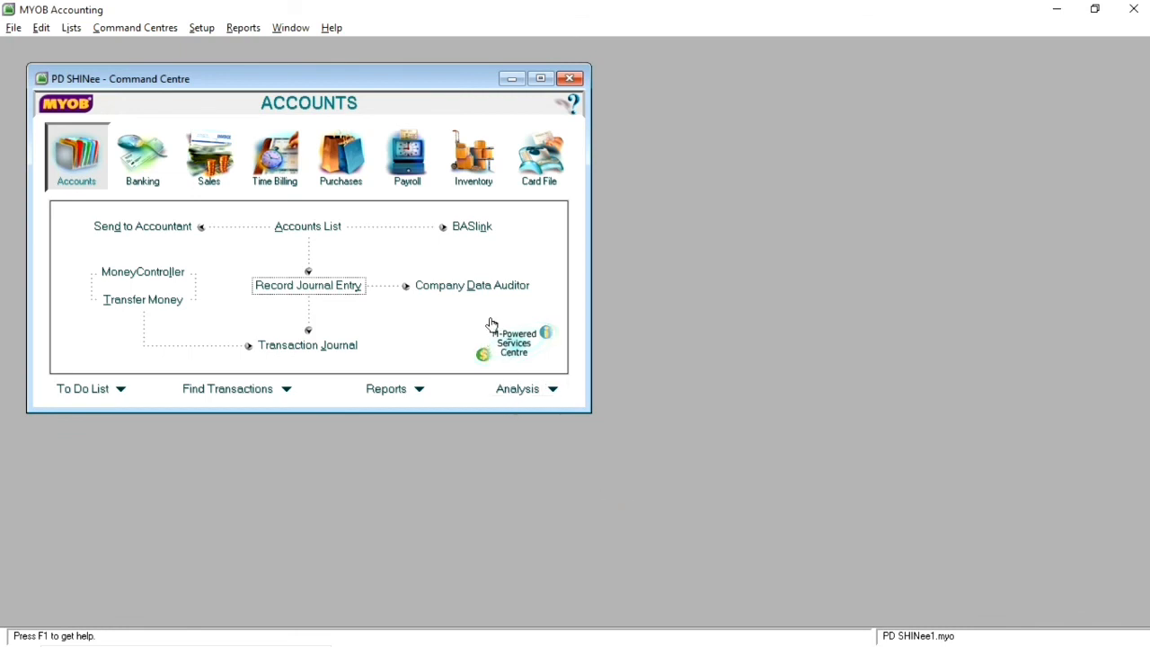
Step: Review the general adjusting entries and all recorded transactions in an enlarged Transaction Journal window, then close it
click(323, 347)
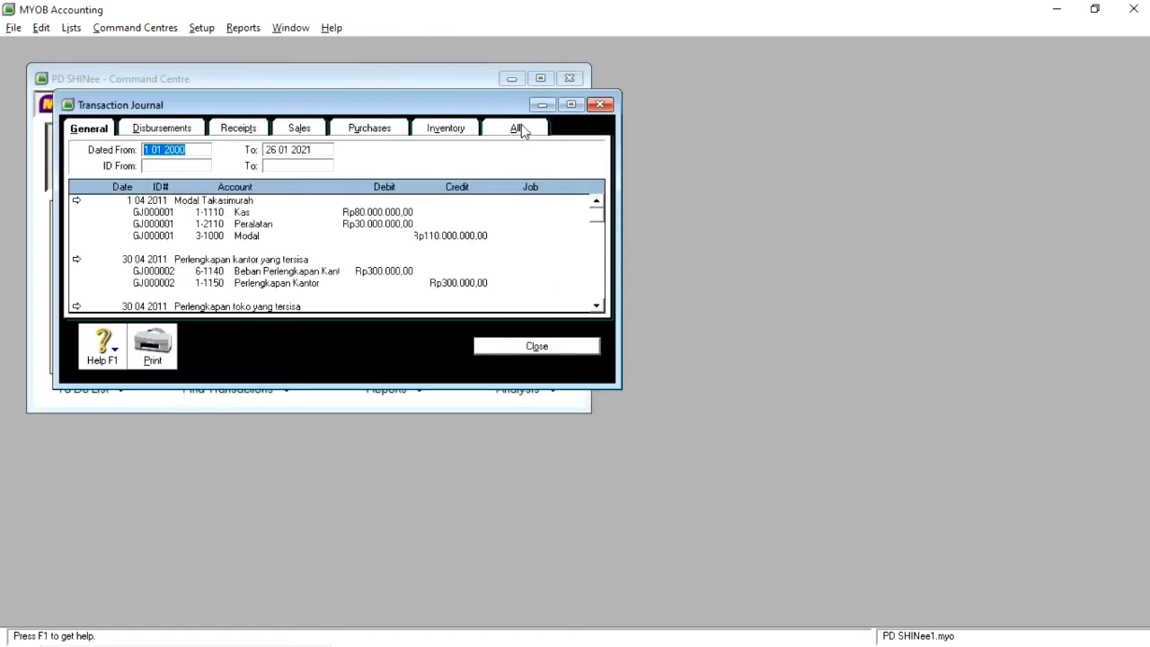
click(600, 104)
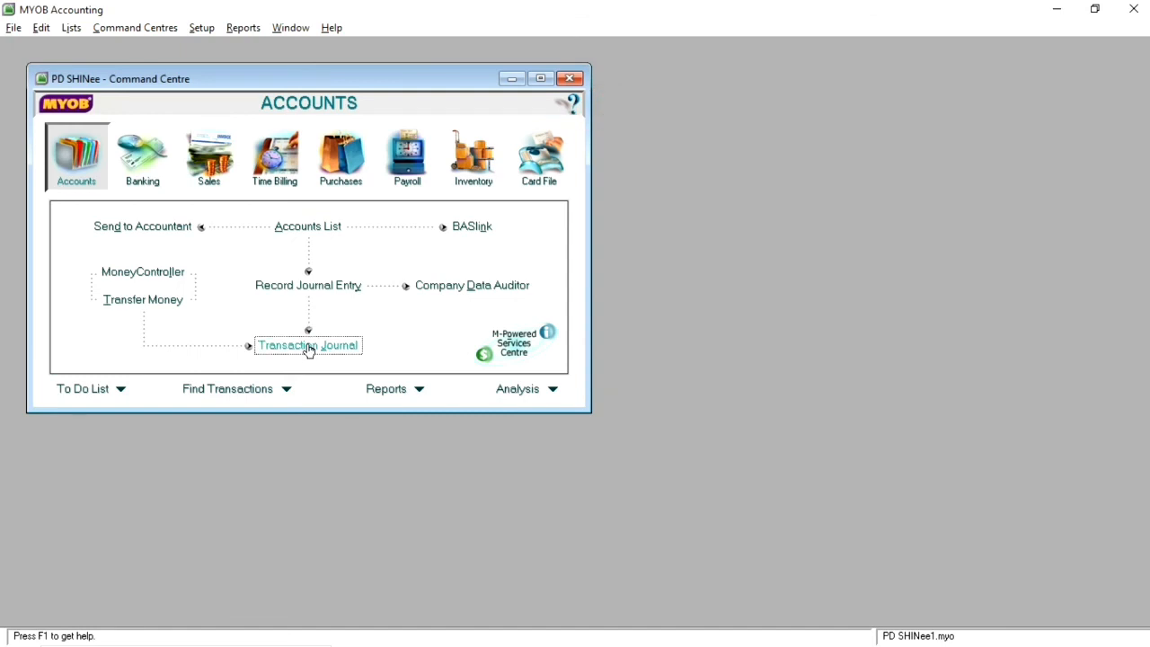
click(326, 352)
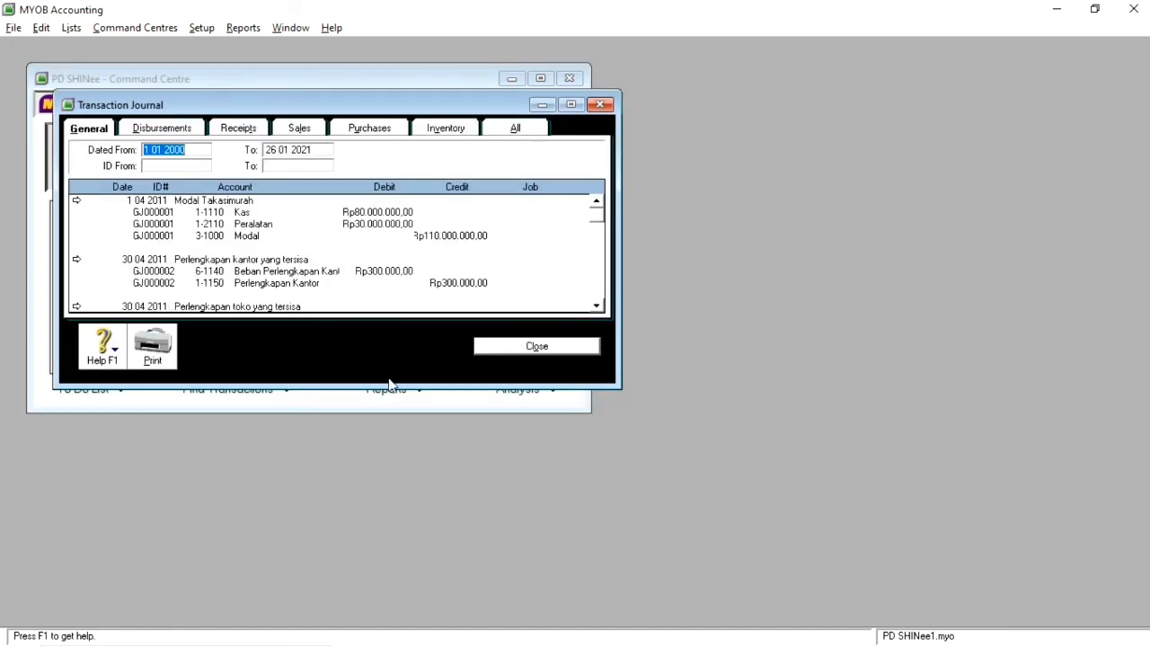
drag(390, 383, 392, 622)
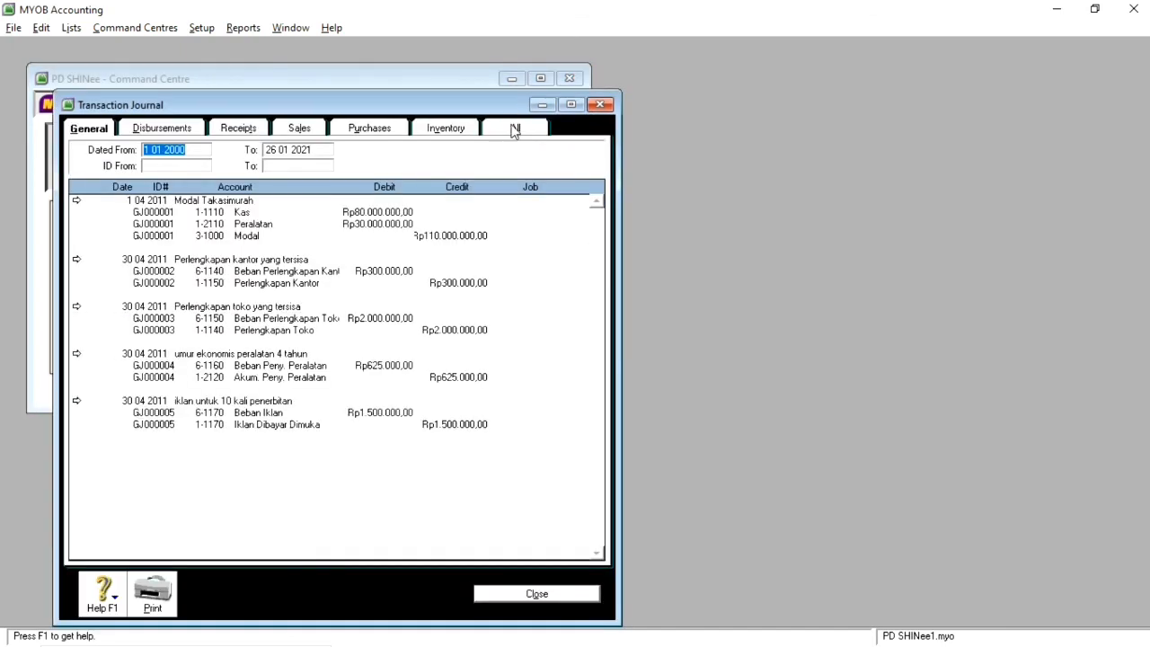
click(515, 128)
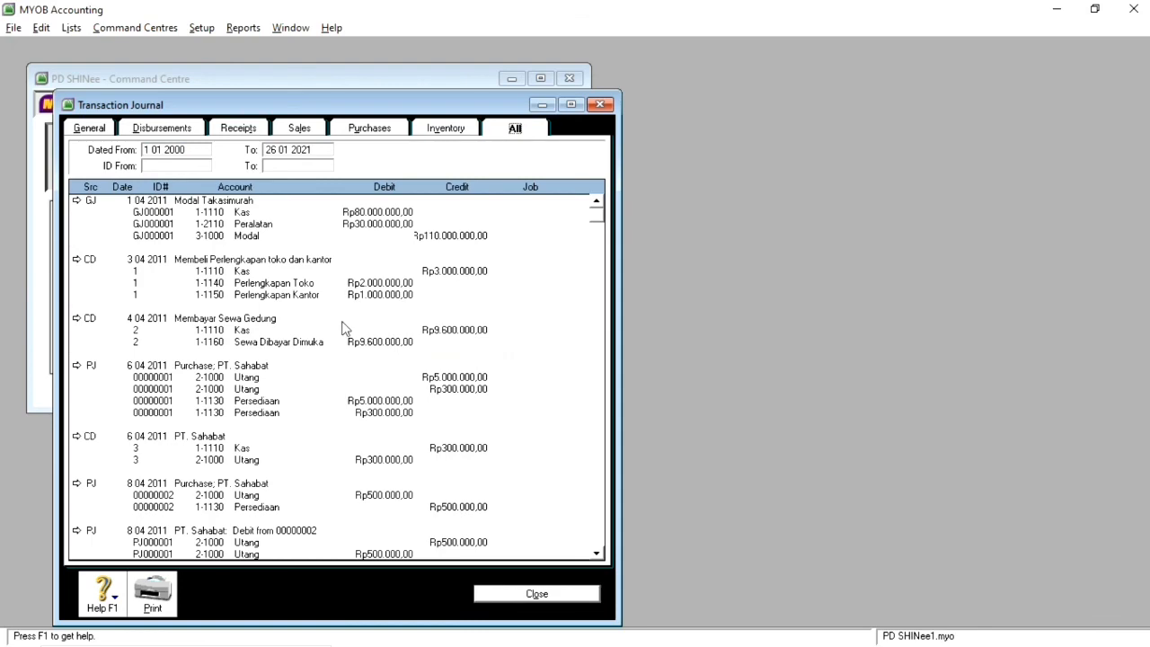
scroll(341, 329, down, 15)
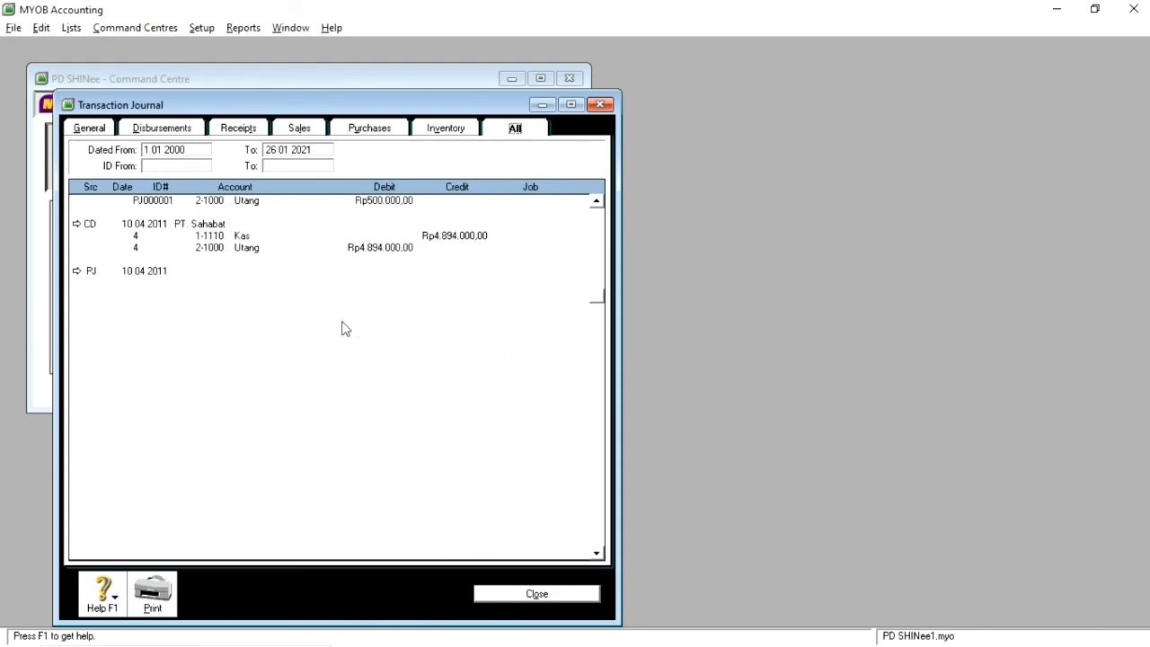
scroll(341, 329, down, 20)
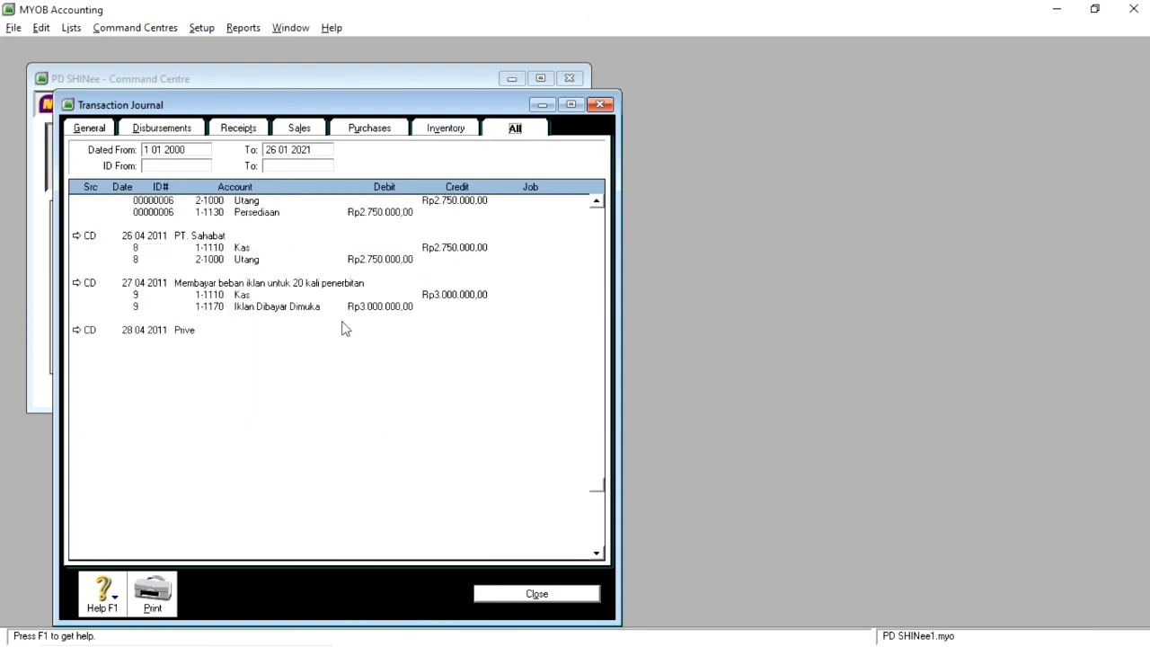
scroll(323, 321, up, 12)
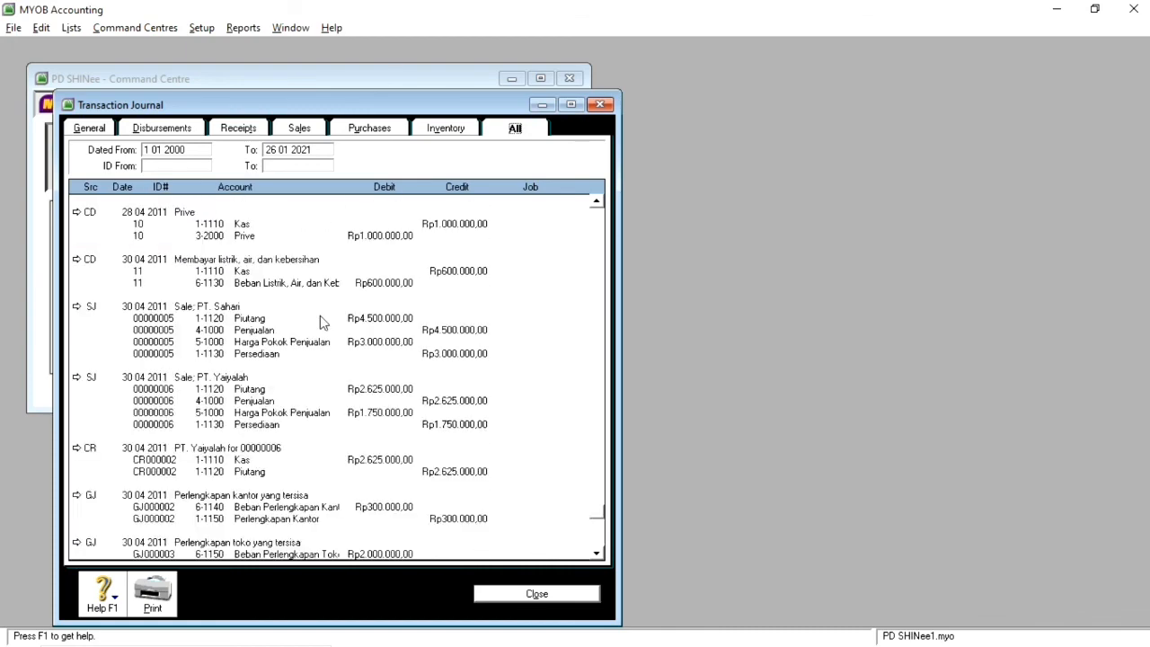
click(516, 594)
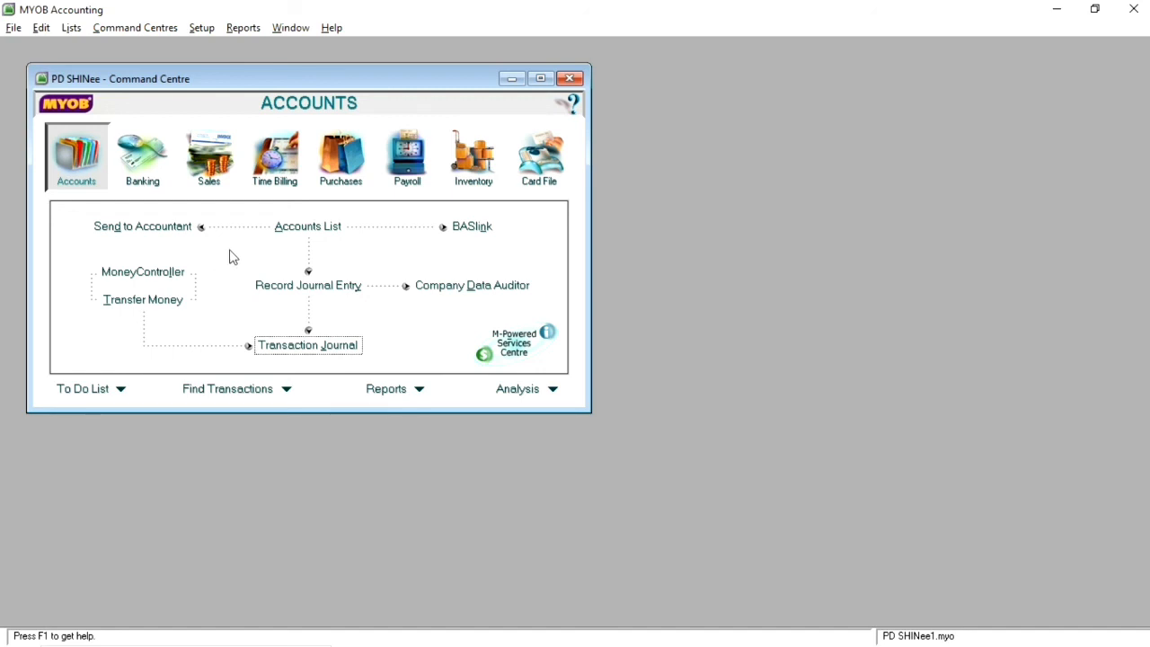
Step: Examine the equity accounts in the Accounts List, checking the balance of 3-9000 Current Earnings
click(321, 233)
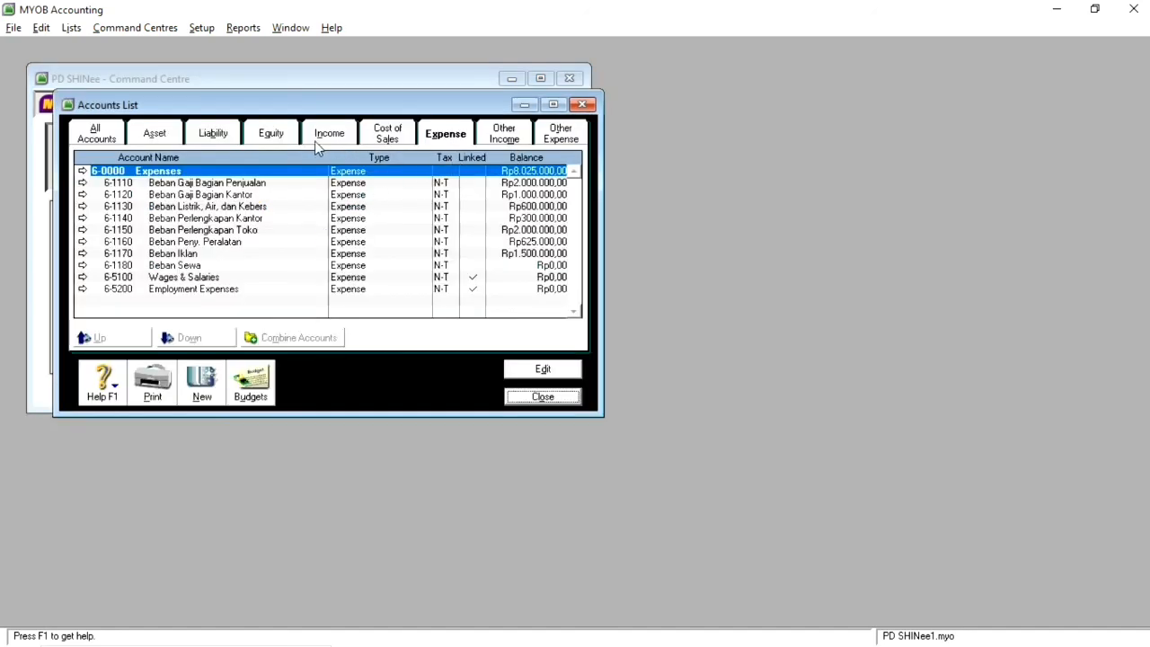
click(279, 142)
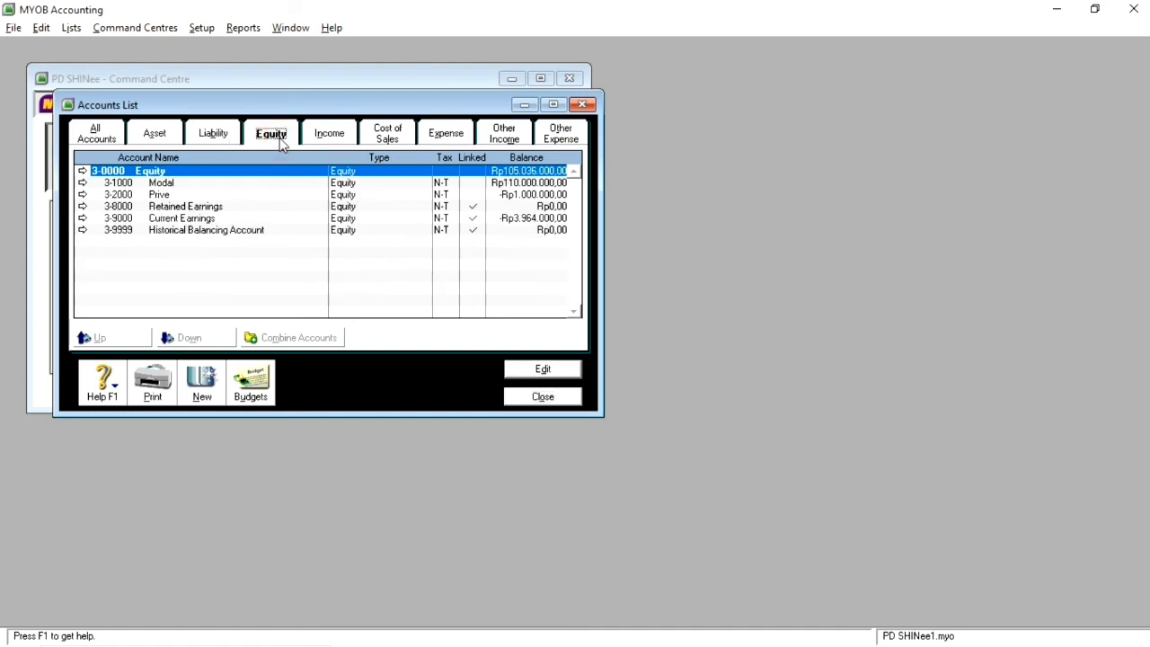
click(270, 218)
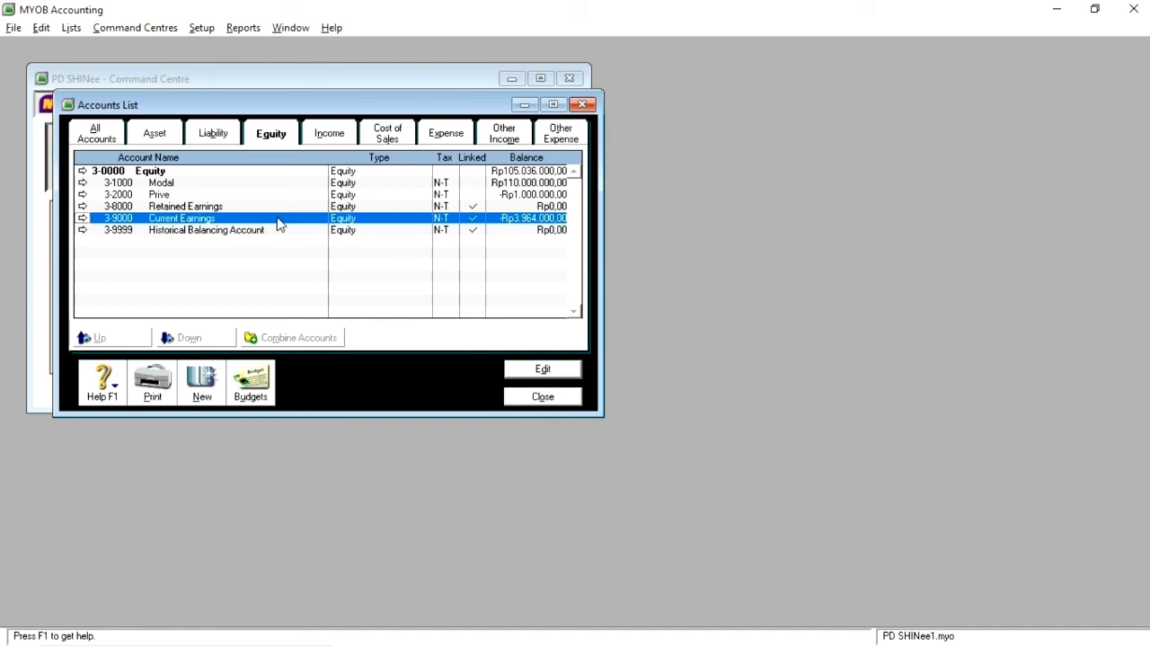